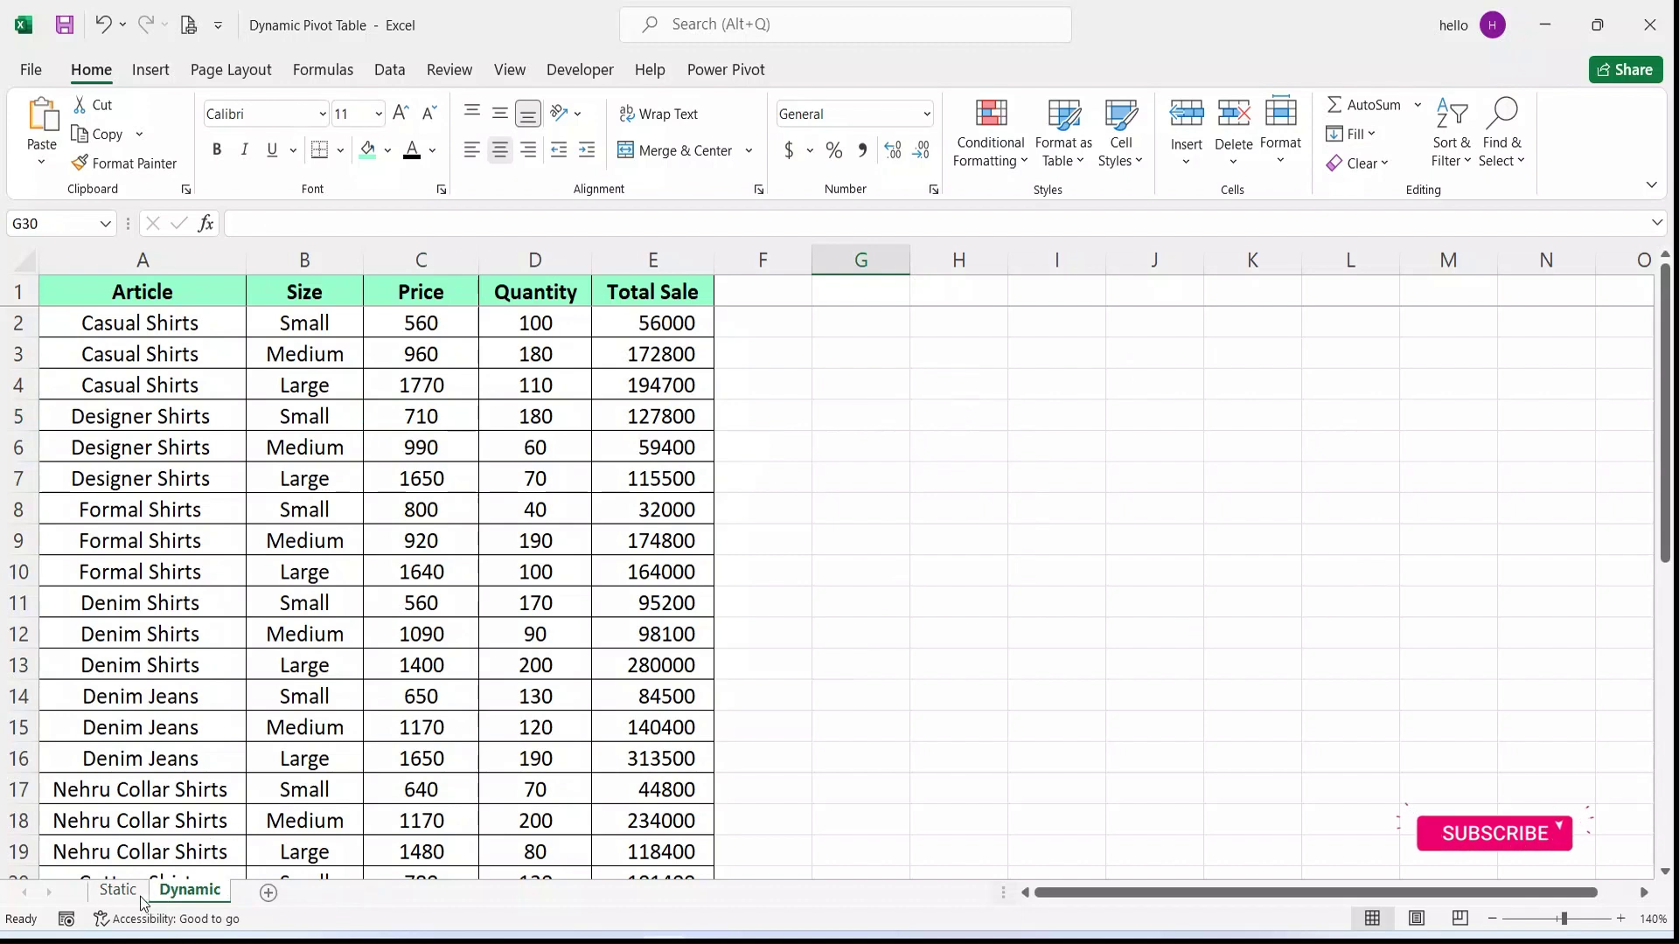
# Open the Static sheet and review its sales data down to row 31, including the empty rows below and columns beside it
pyautogui.click(123, 892)
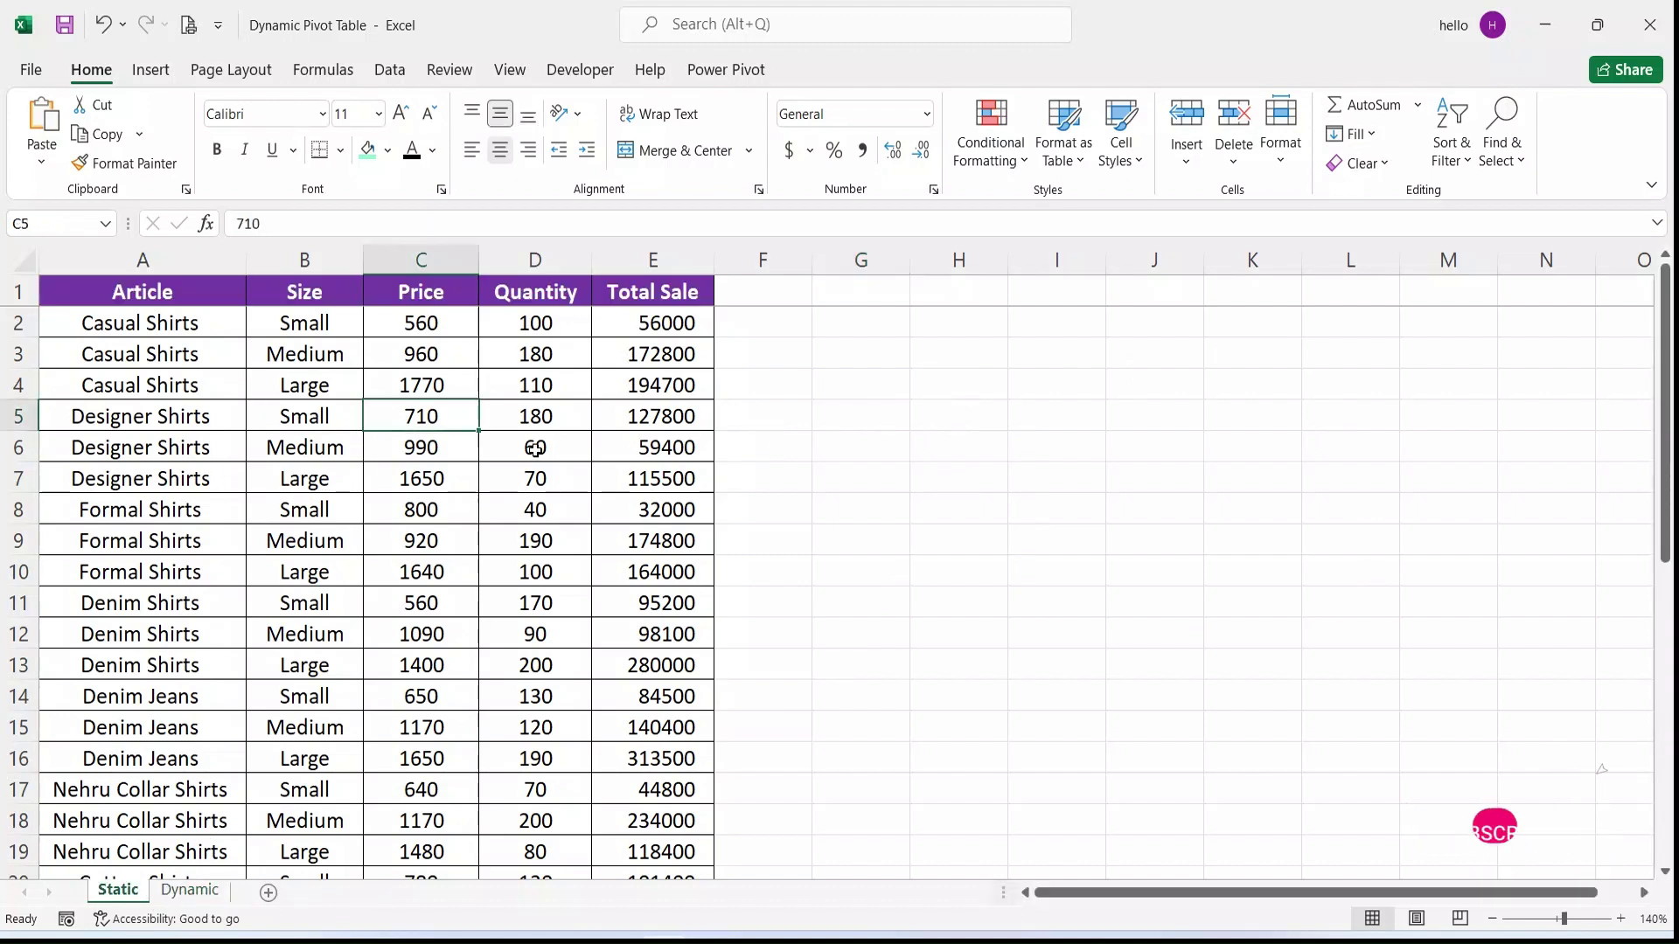
pyautogui.scroll(-4, 535, 448)
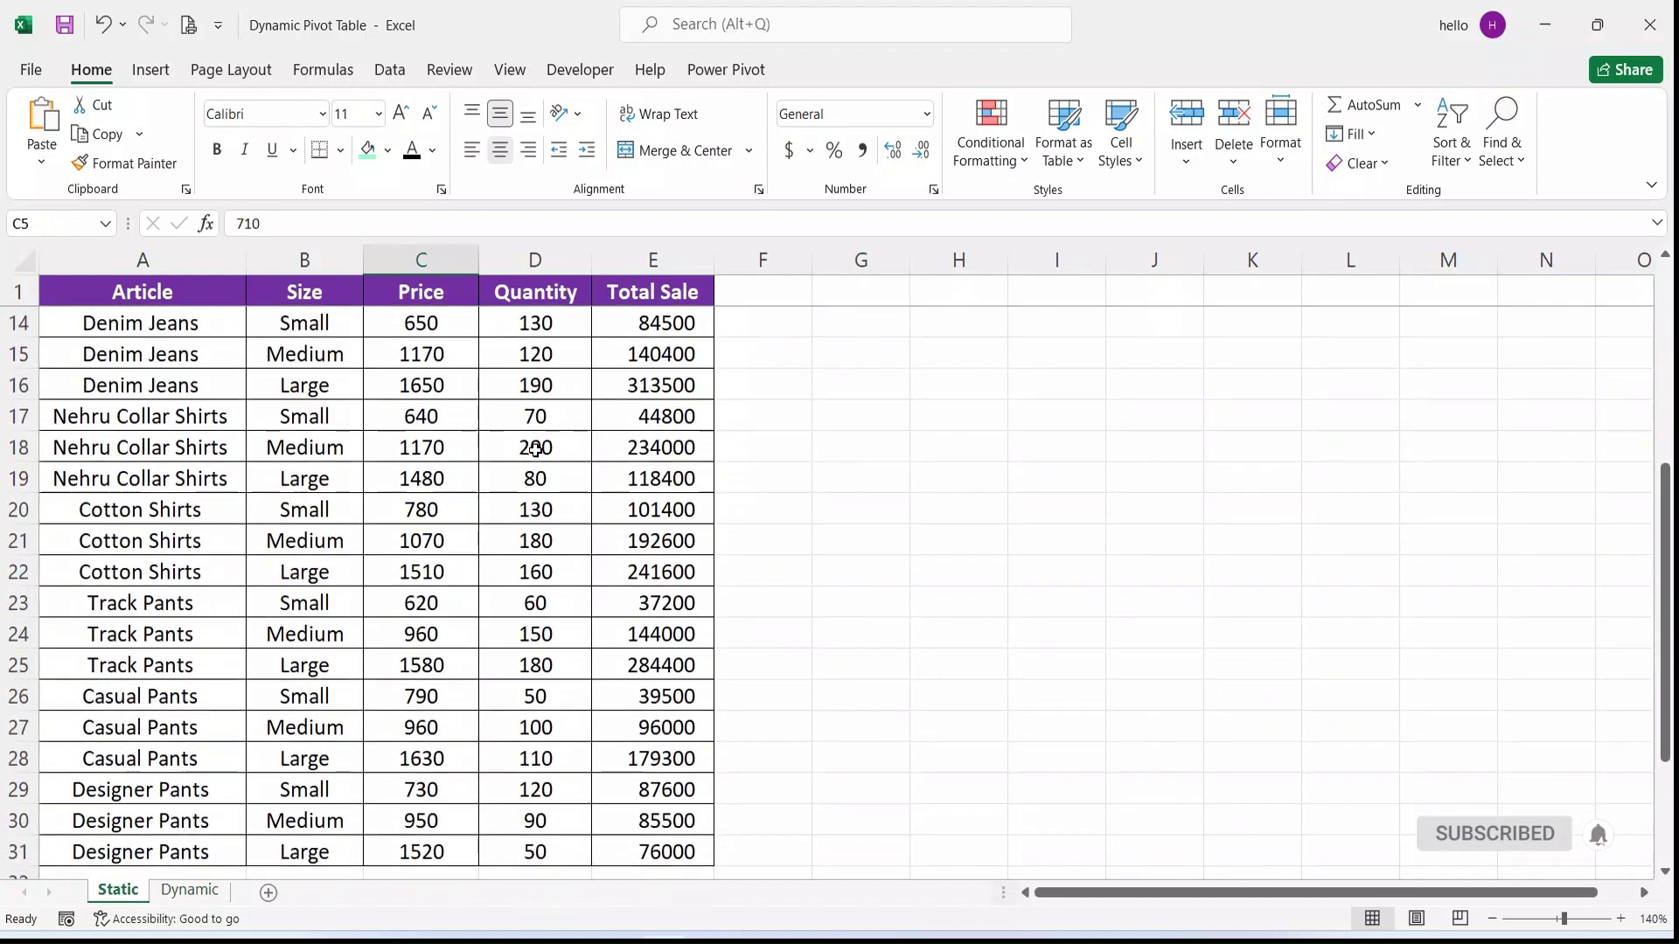
pyautogui.scroll(-4, 535, 448)
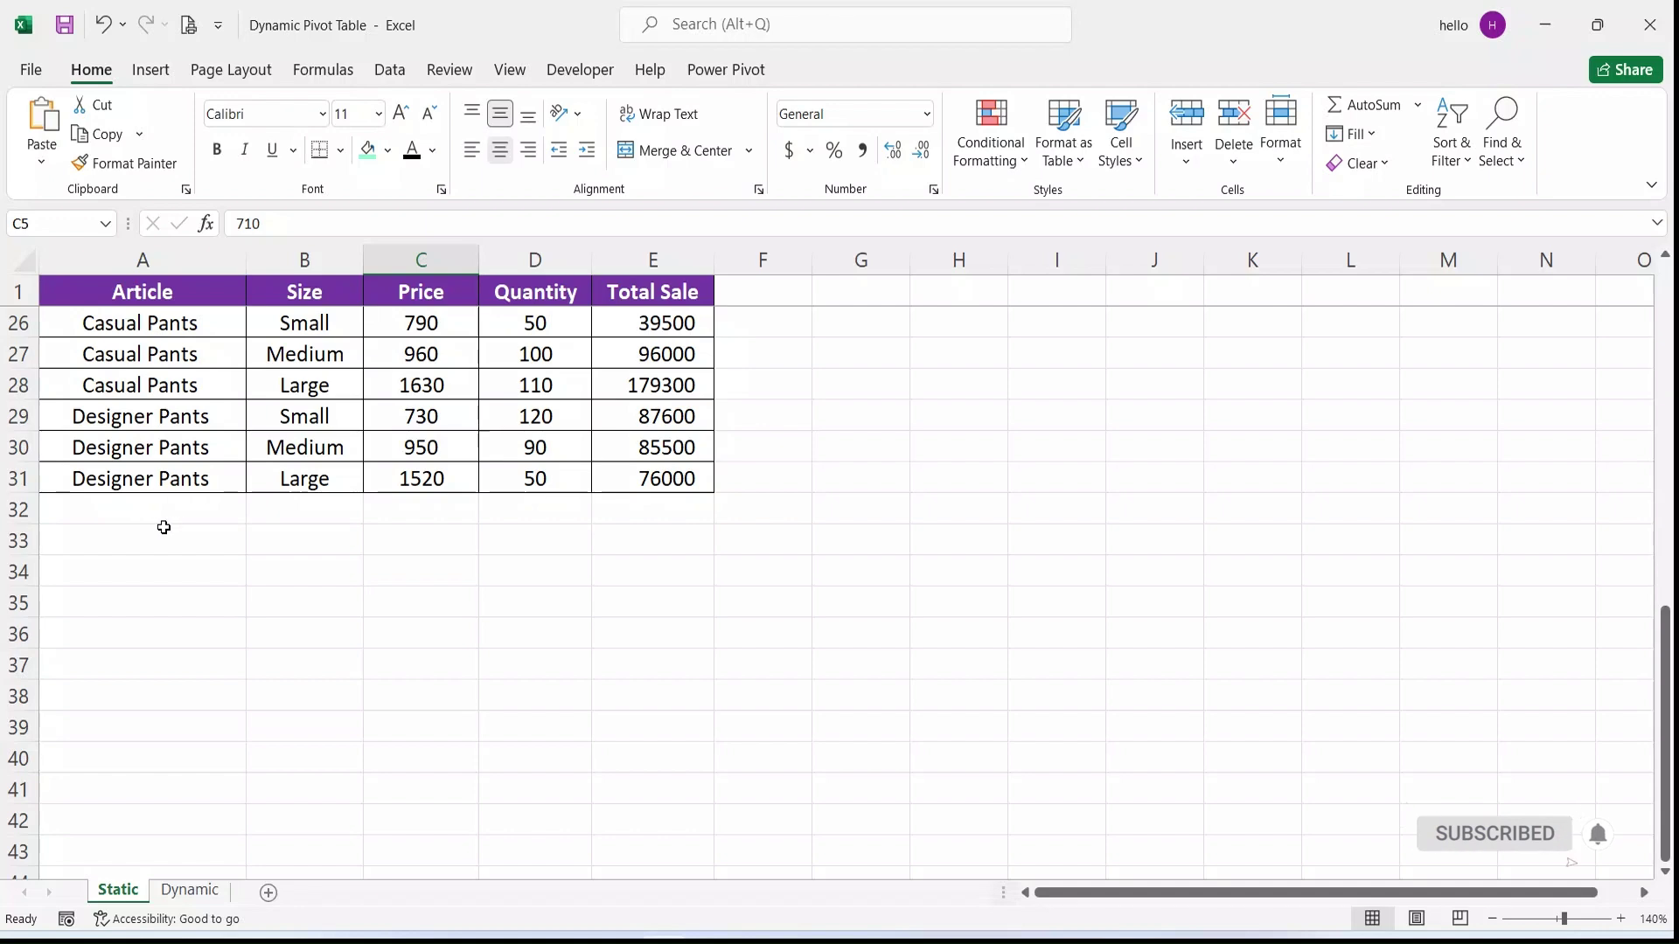
pyautogui.moveTo(12, 510); pyautogui.dragTo(12, 633)
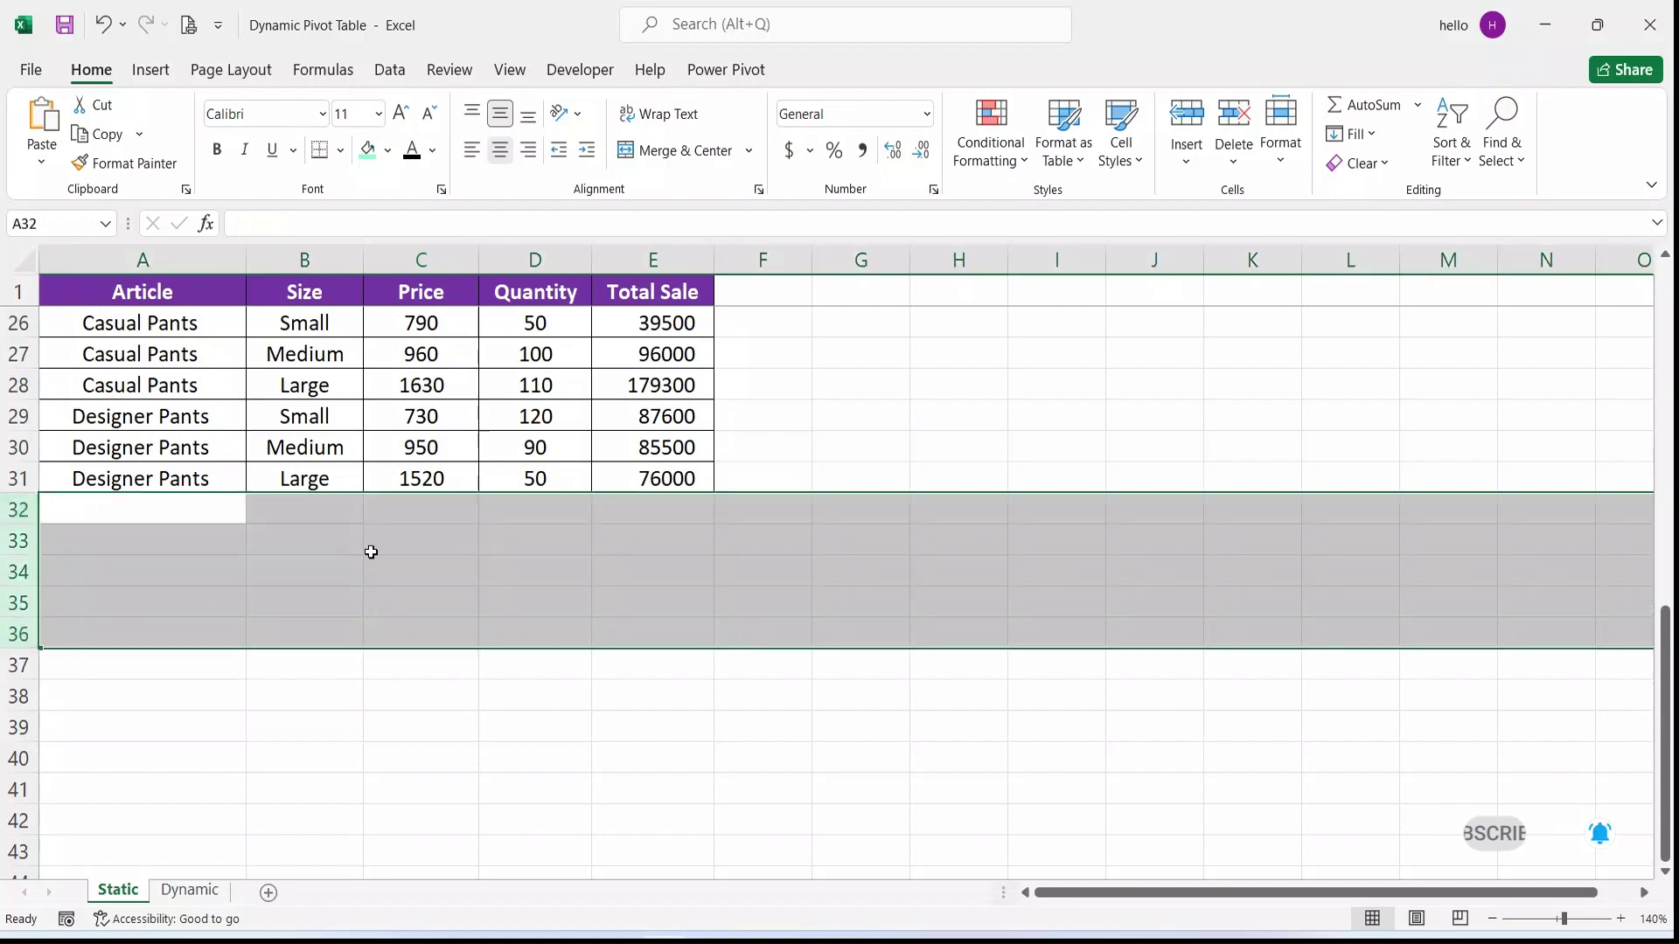
pyautogui.moveTo(763, 260); pyautogui.dragTo(862, 277)
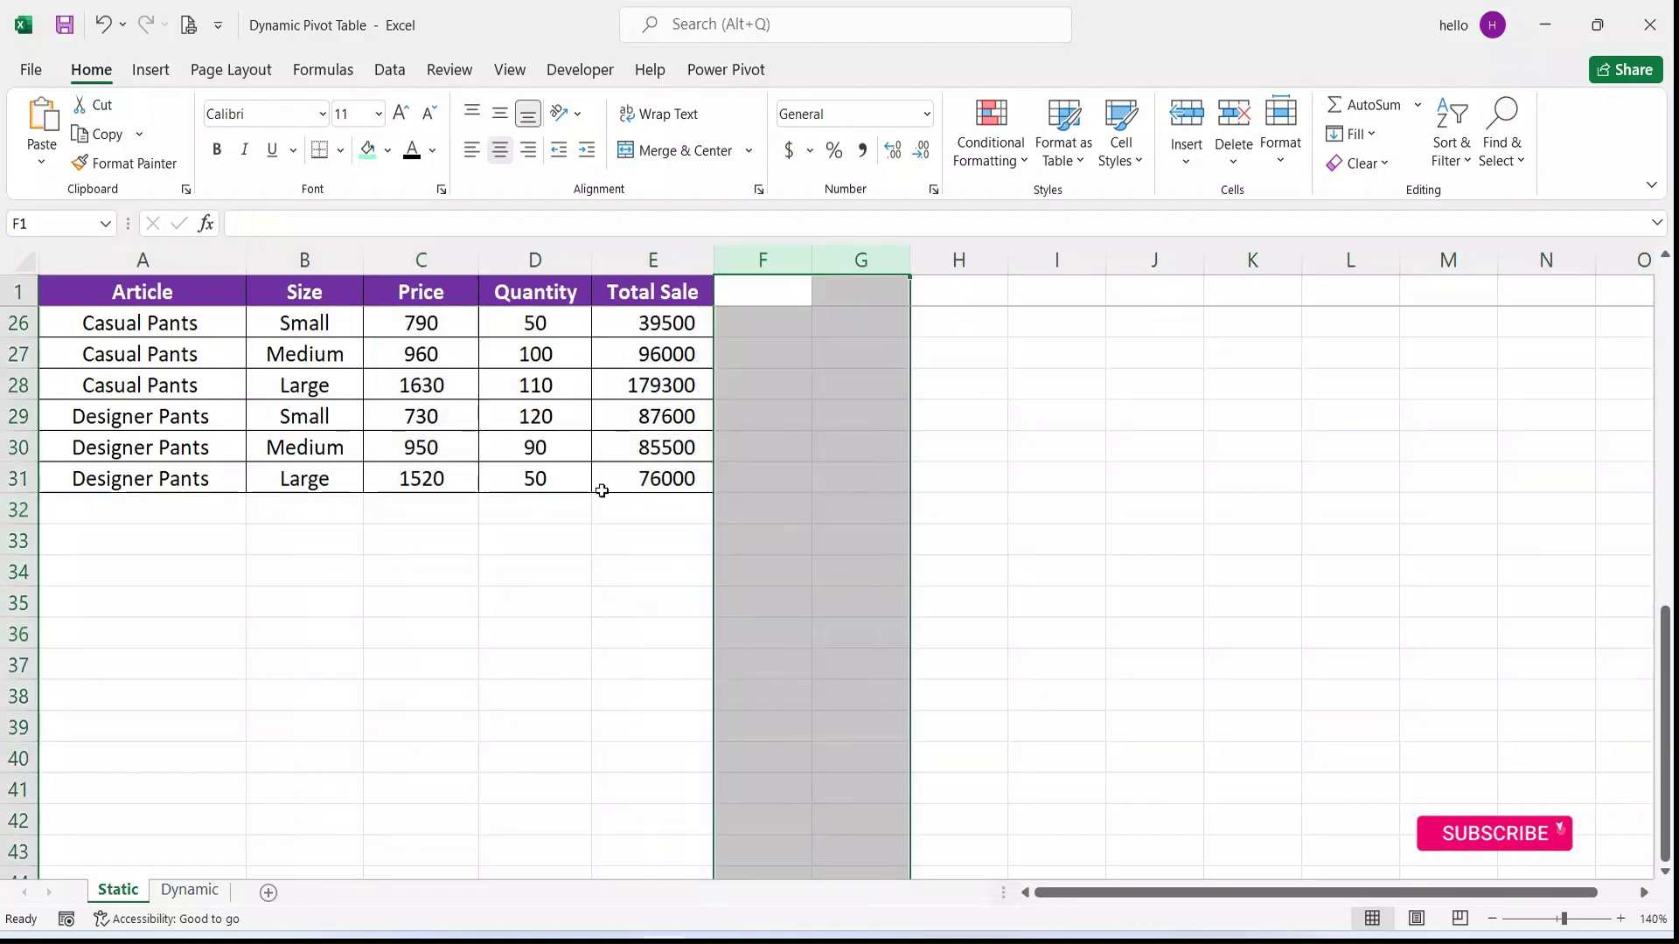
pyautogui.scroll(7, 601, 490)
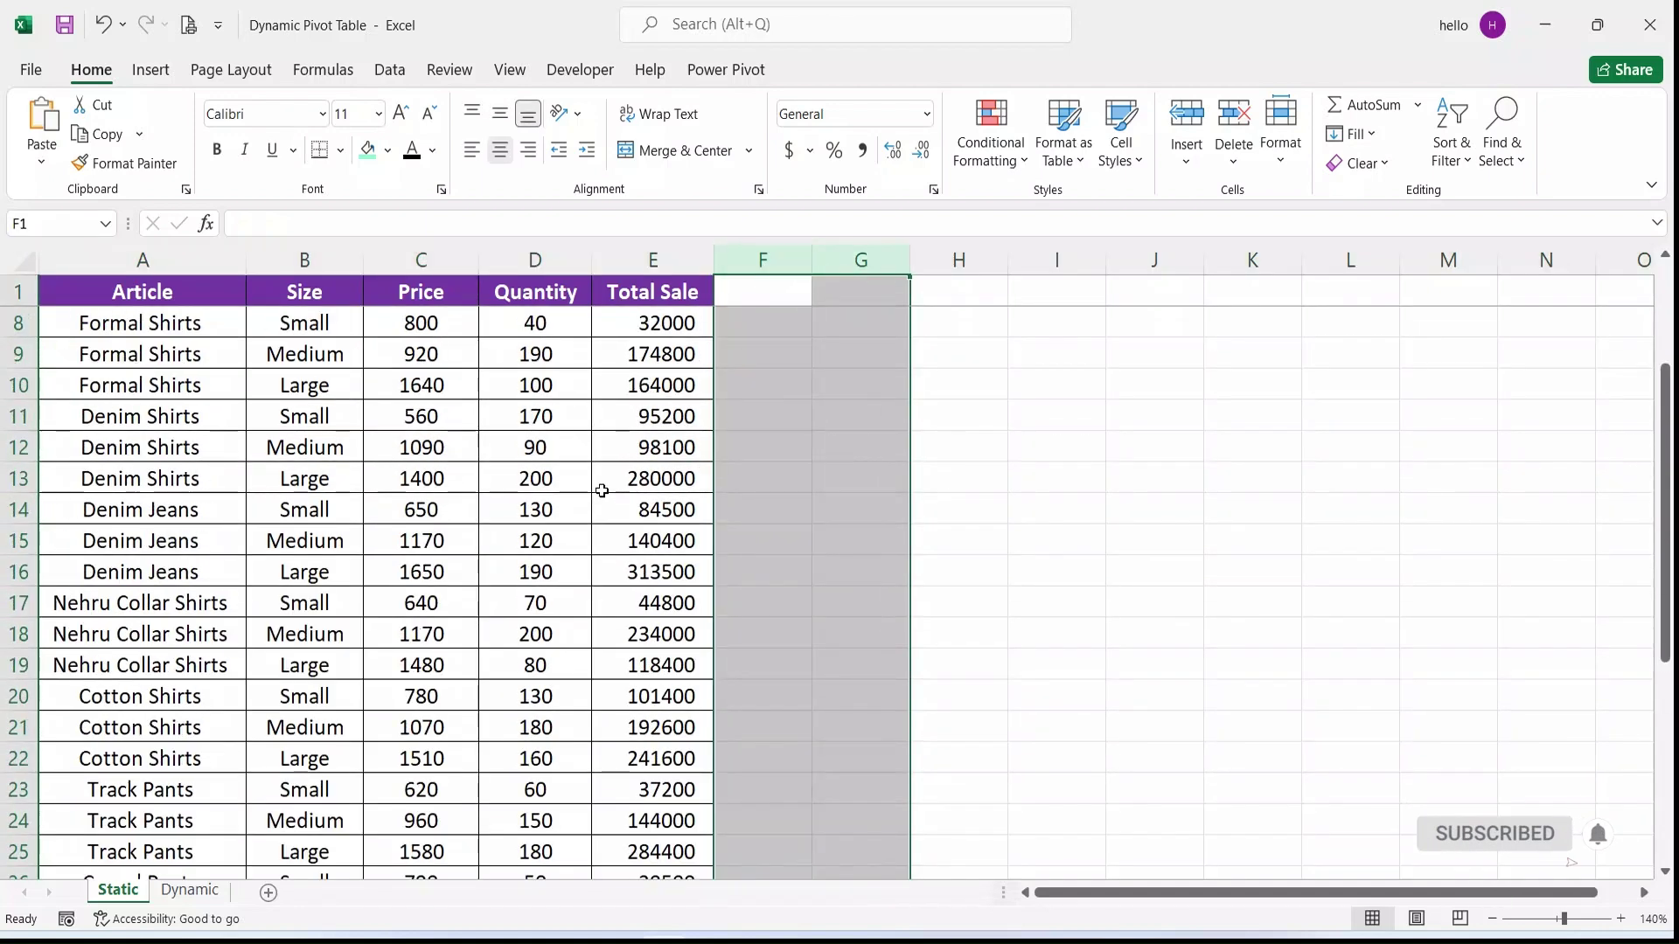
pyautogui.click(1161, 469)
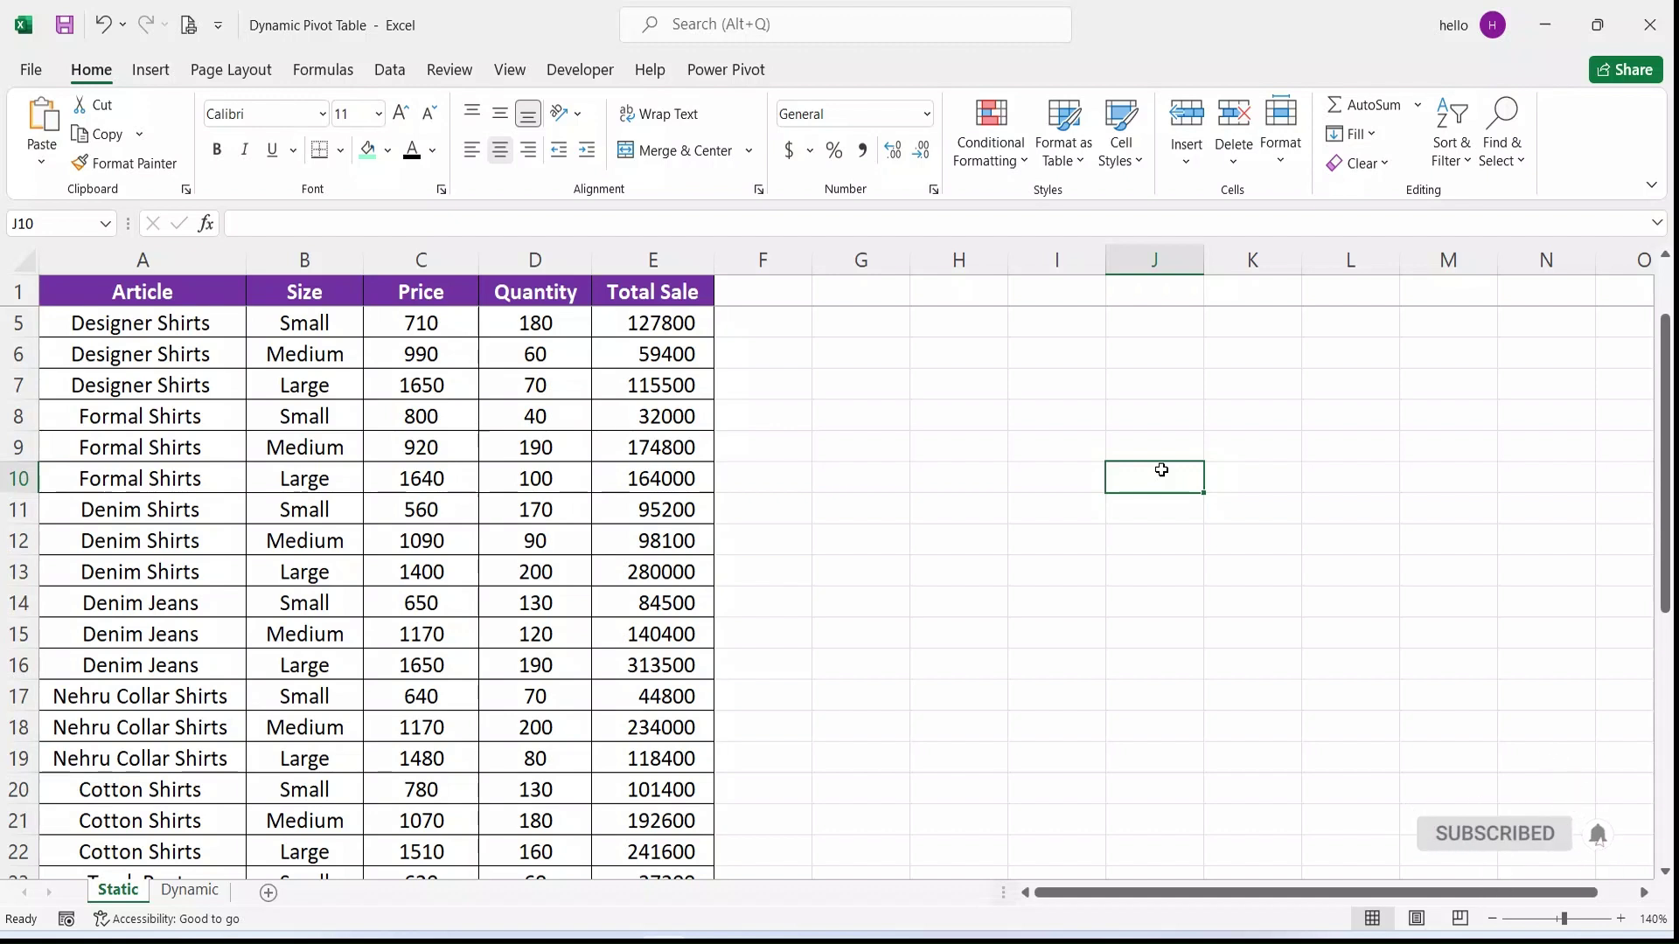
# Start a PivotTable from the Static sheet's sales data, using the source range $A$1:$E$31
pyautogui.click(250, 481)
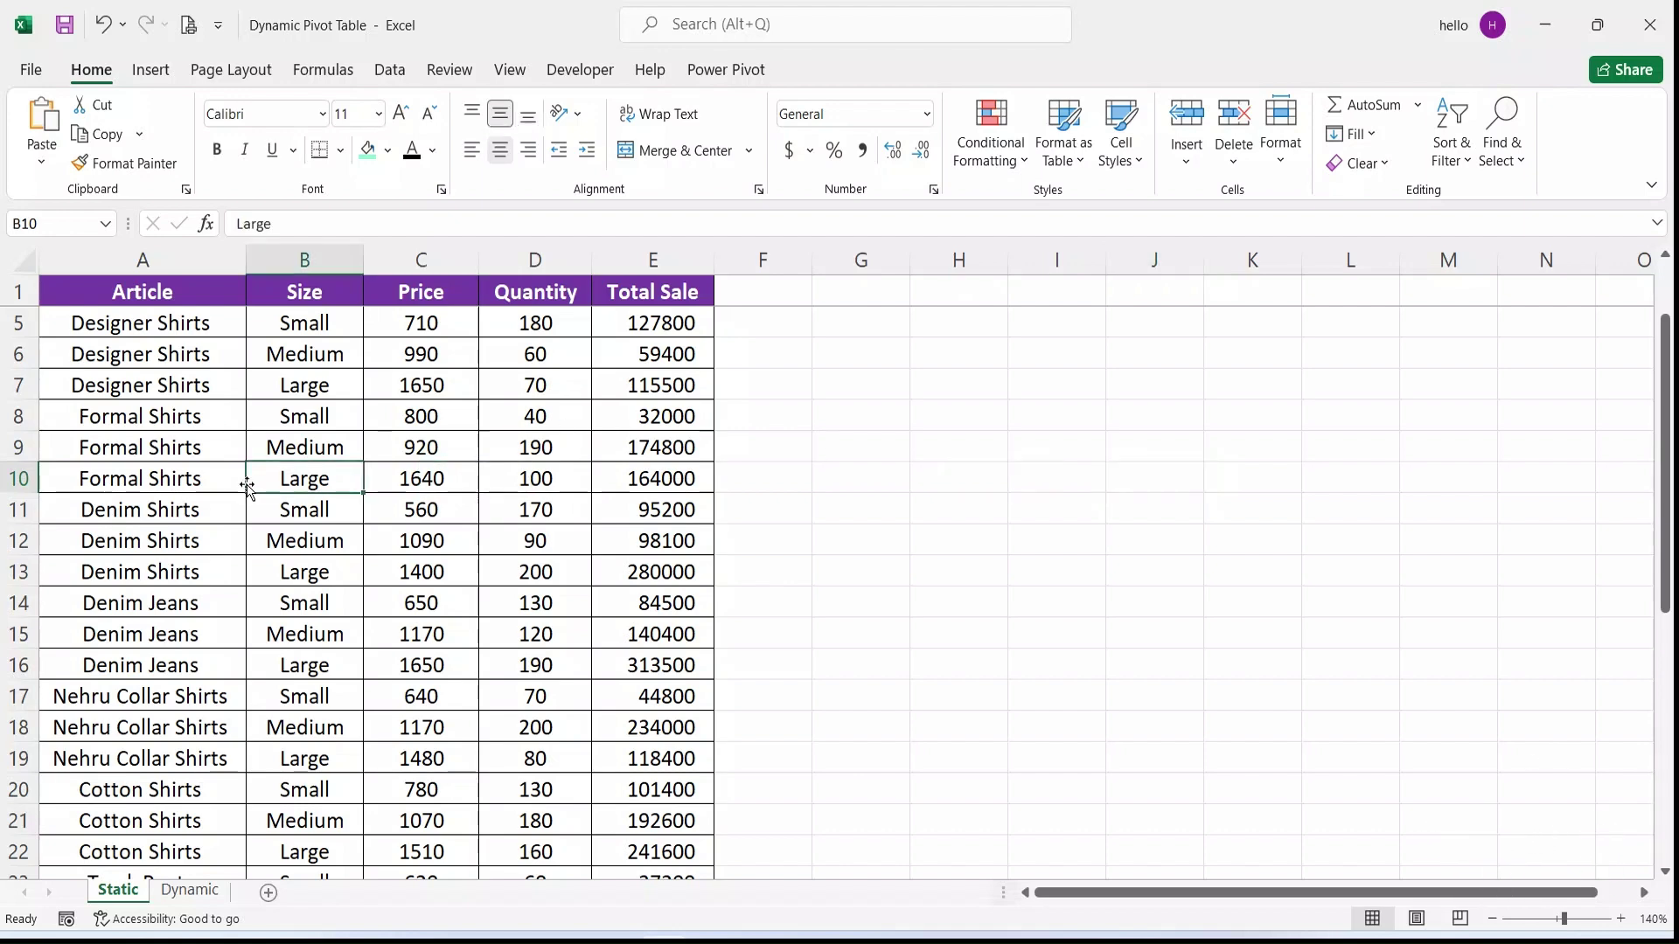
pyautogui.click(150, 69)
pyautogui.click(44, 115)
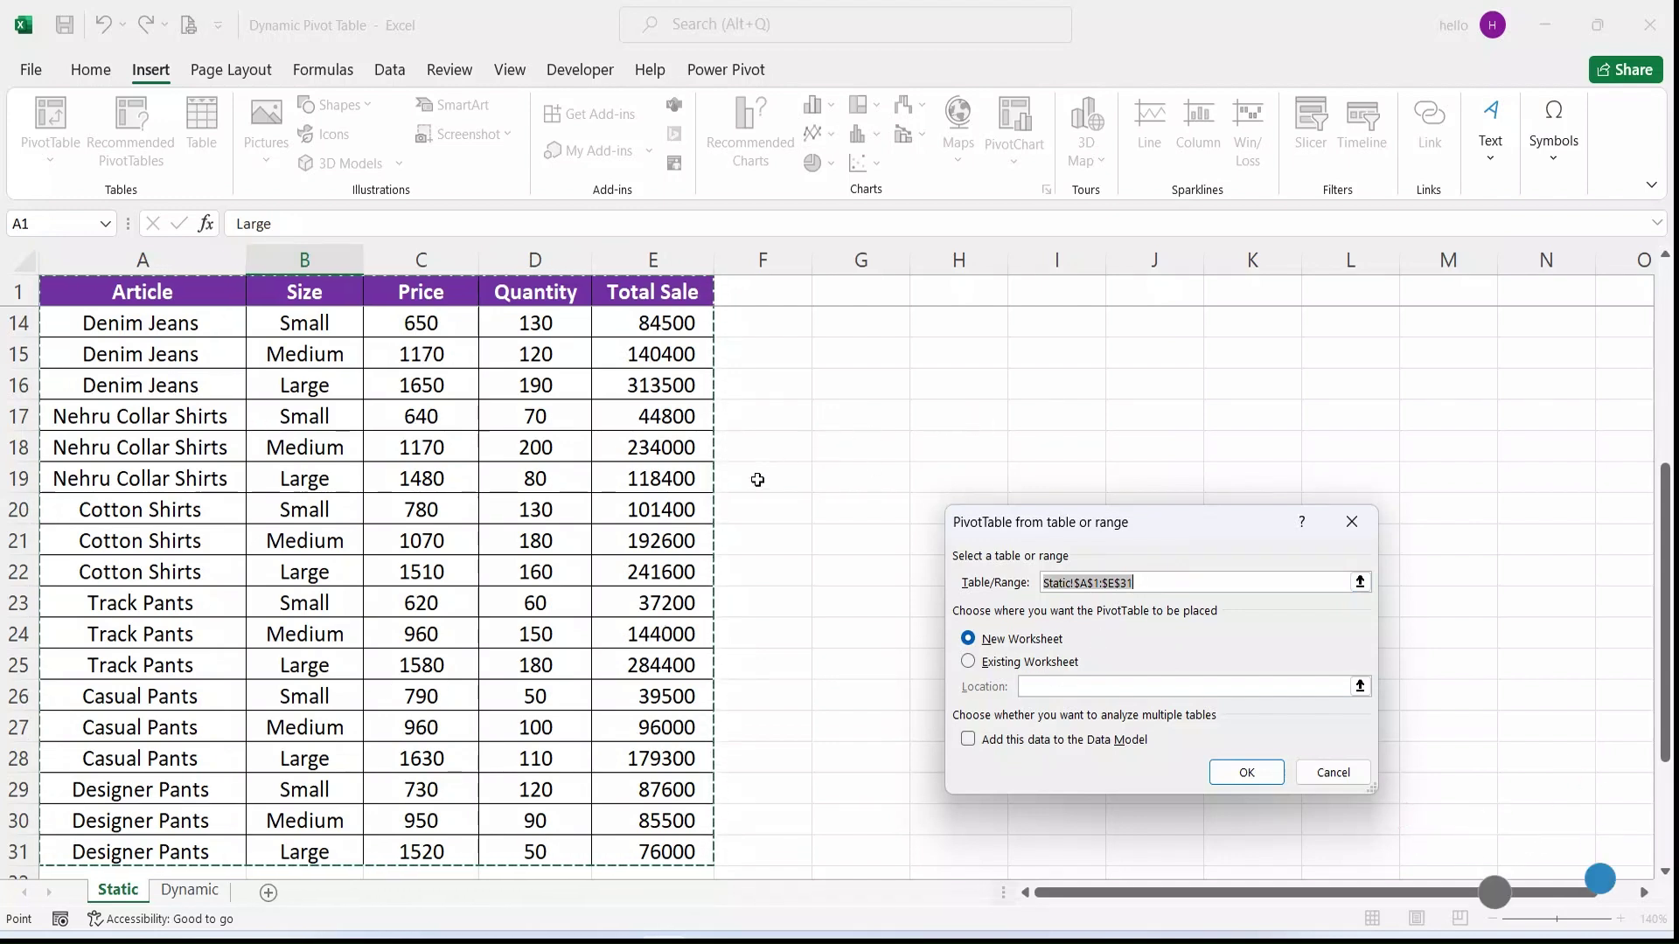
pyautogui.scroll(-3, 757, 476)
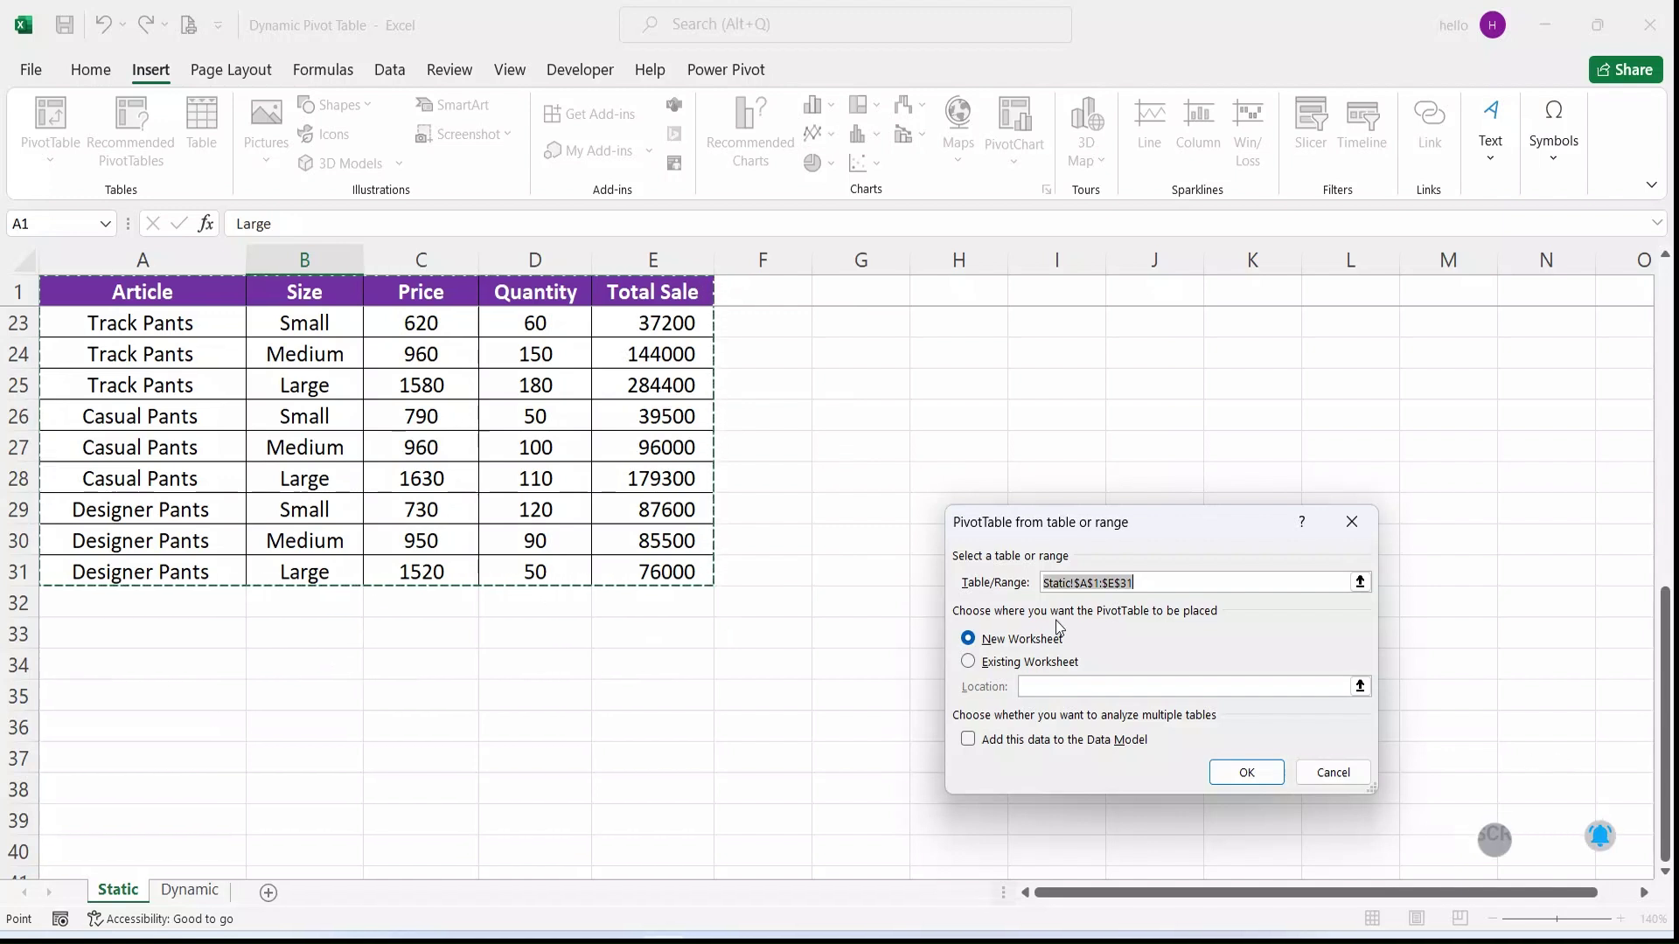
pyautogui.click(1151, 579)
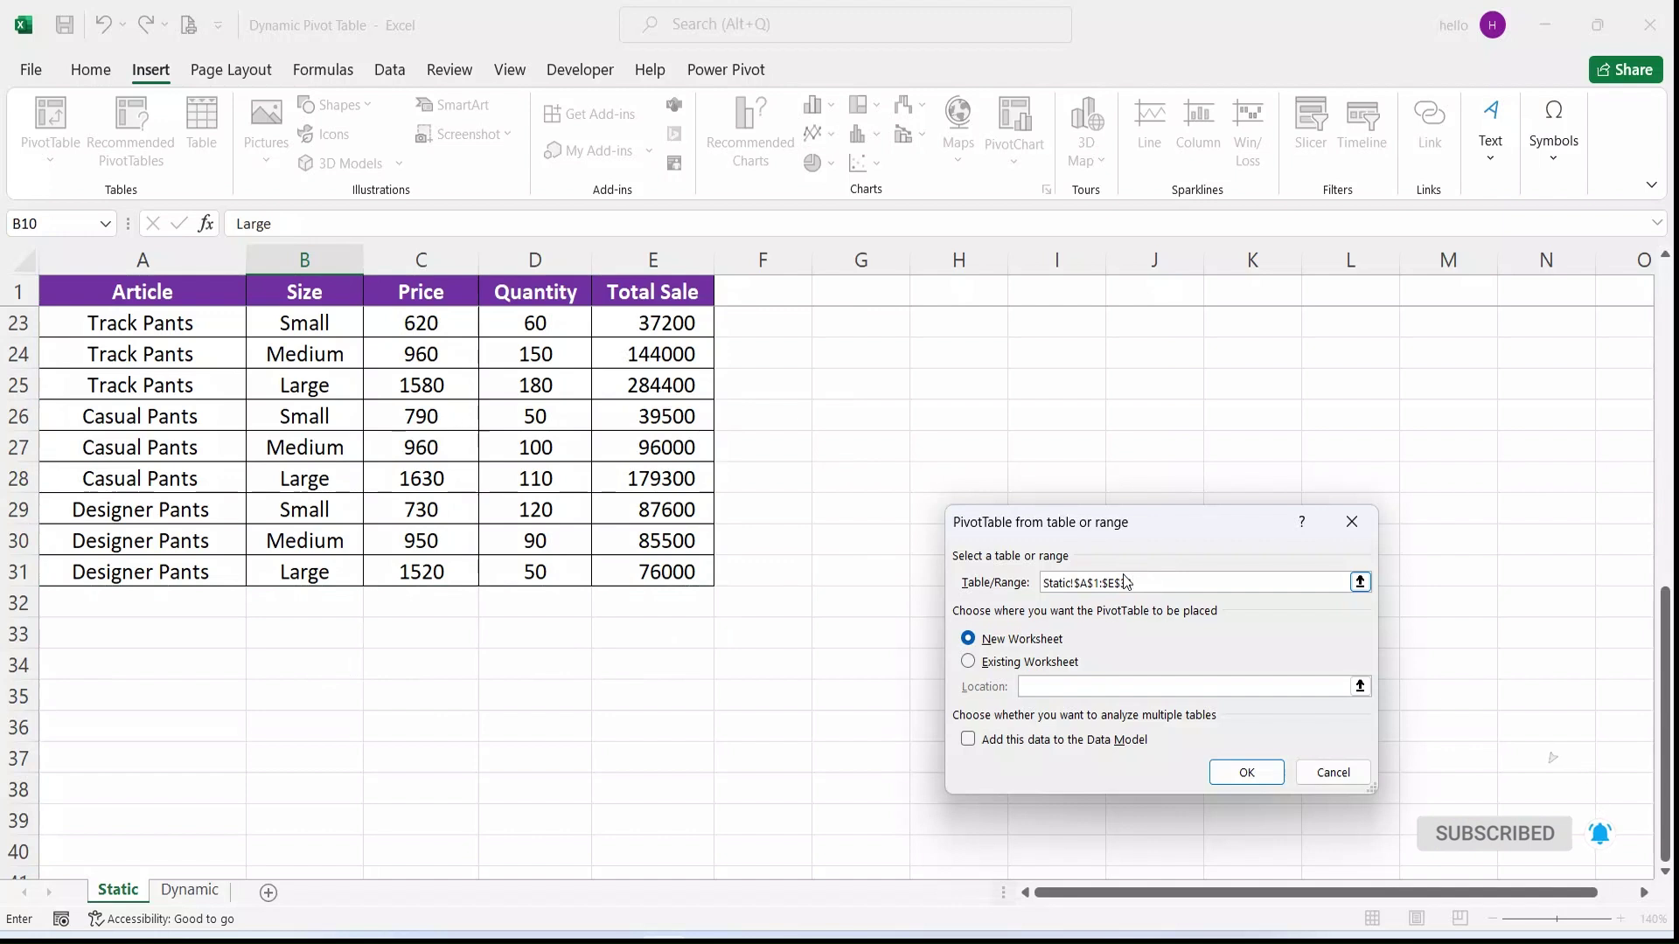
pyautogui.write('31')
pyautogui.scroll(7, 630, 543)
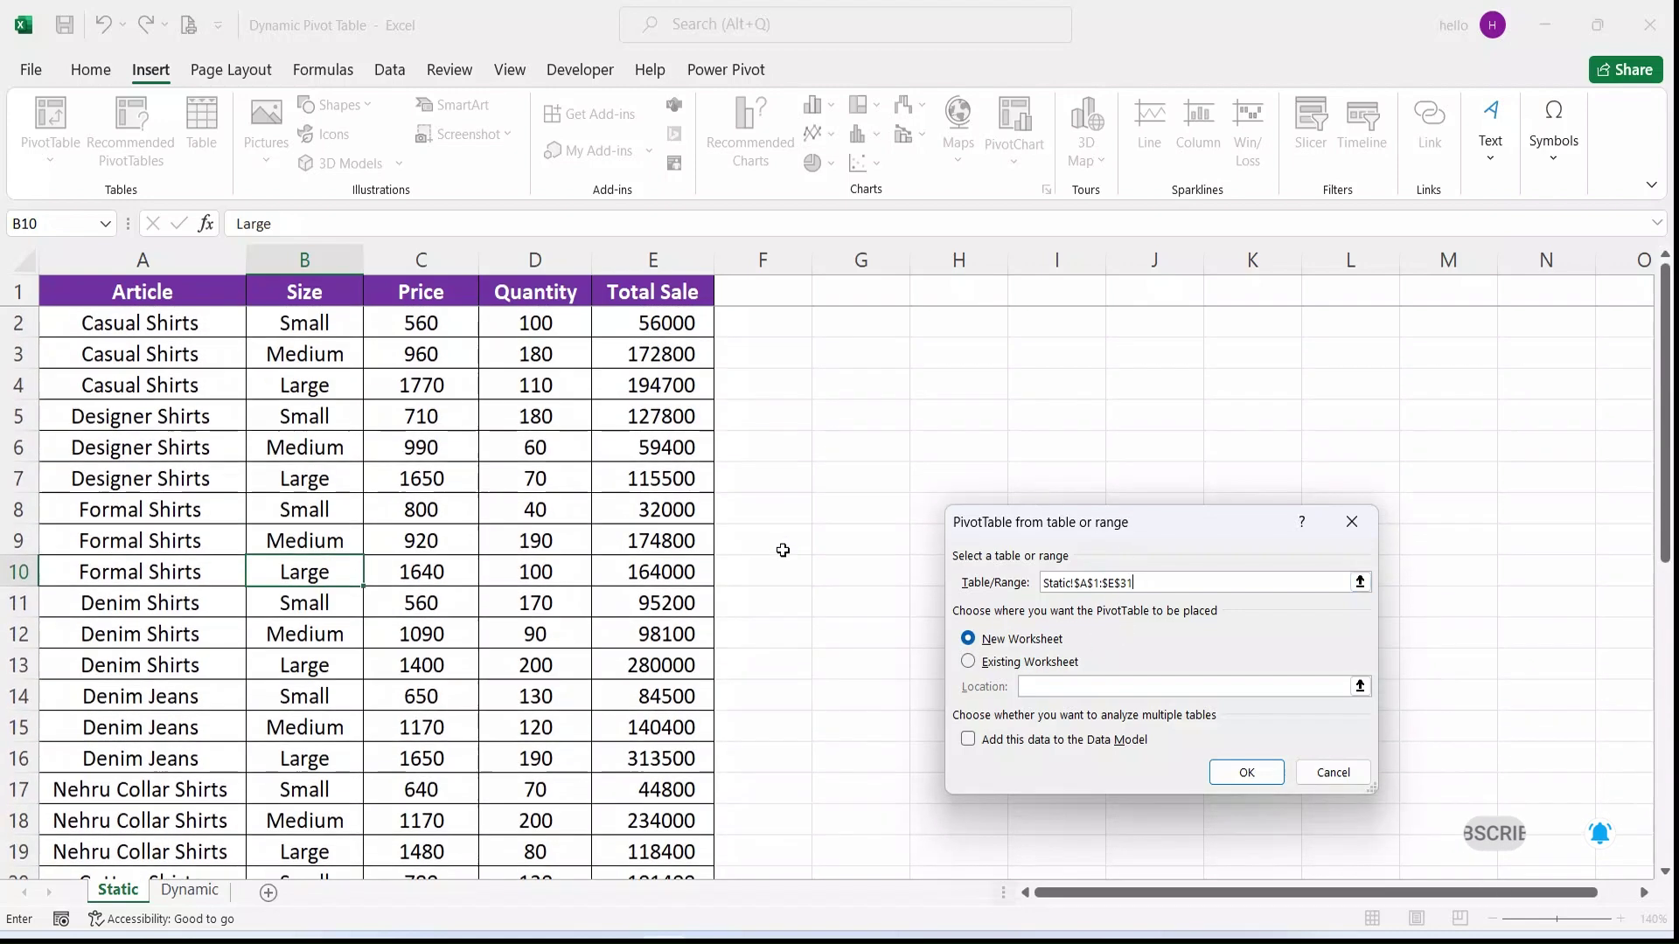
# Place the PivotTable in the existing worksheet at cell H3 of the Static sheet and create it
pyautogui.click(1008, 665)
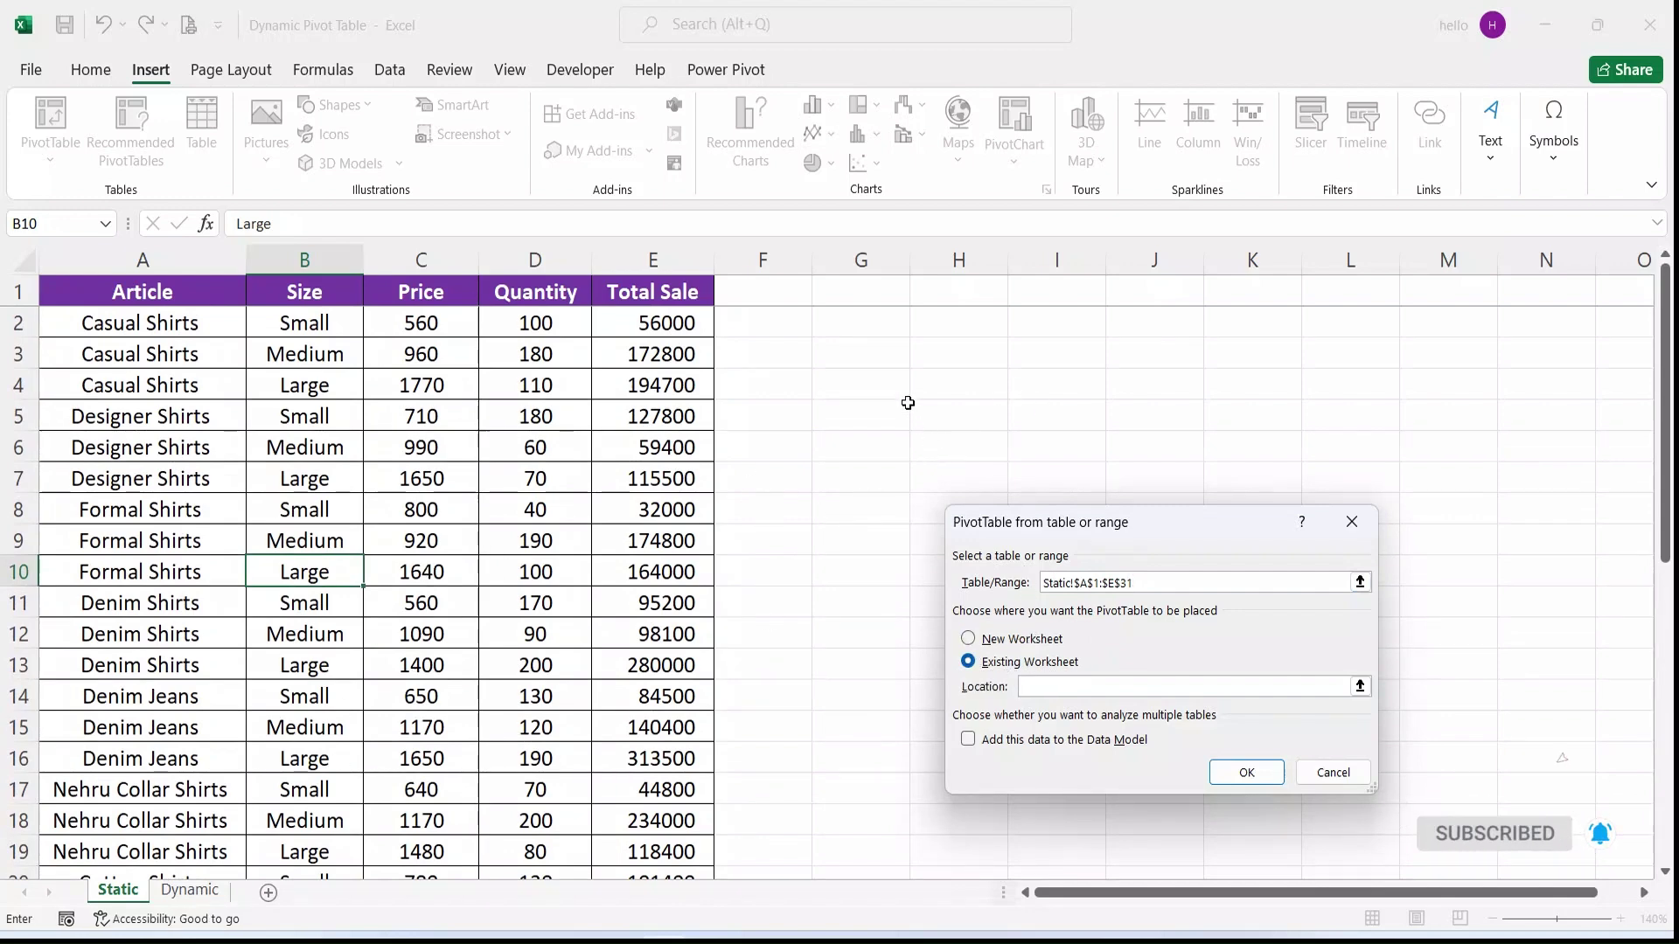
pyautogui.click(973, 359)
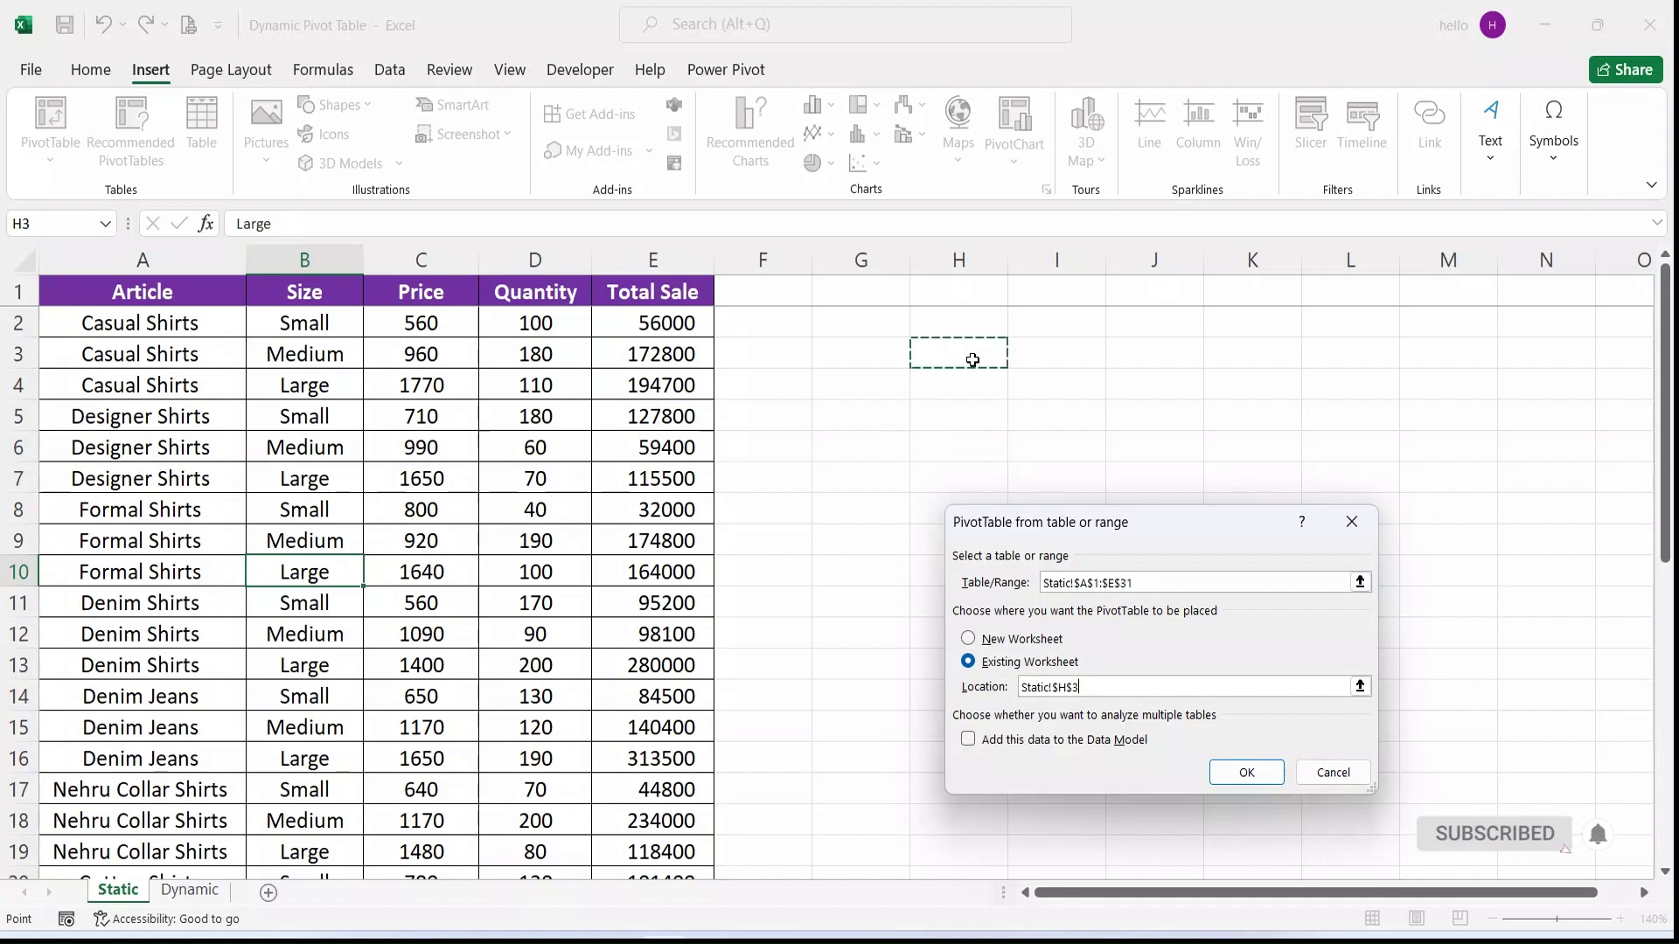
pyautogui.click(1247, 771)
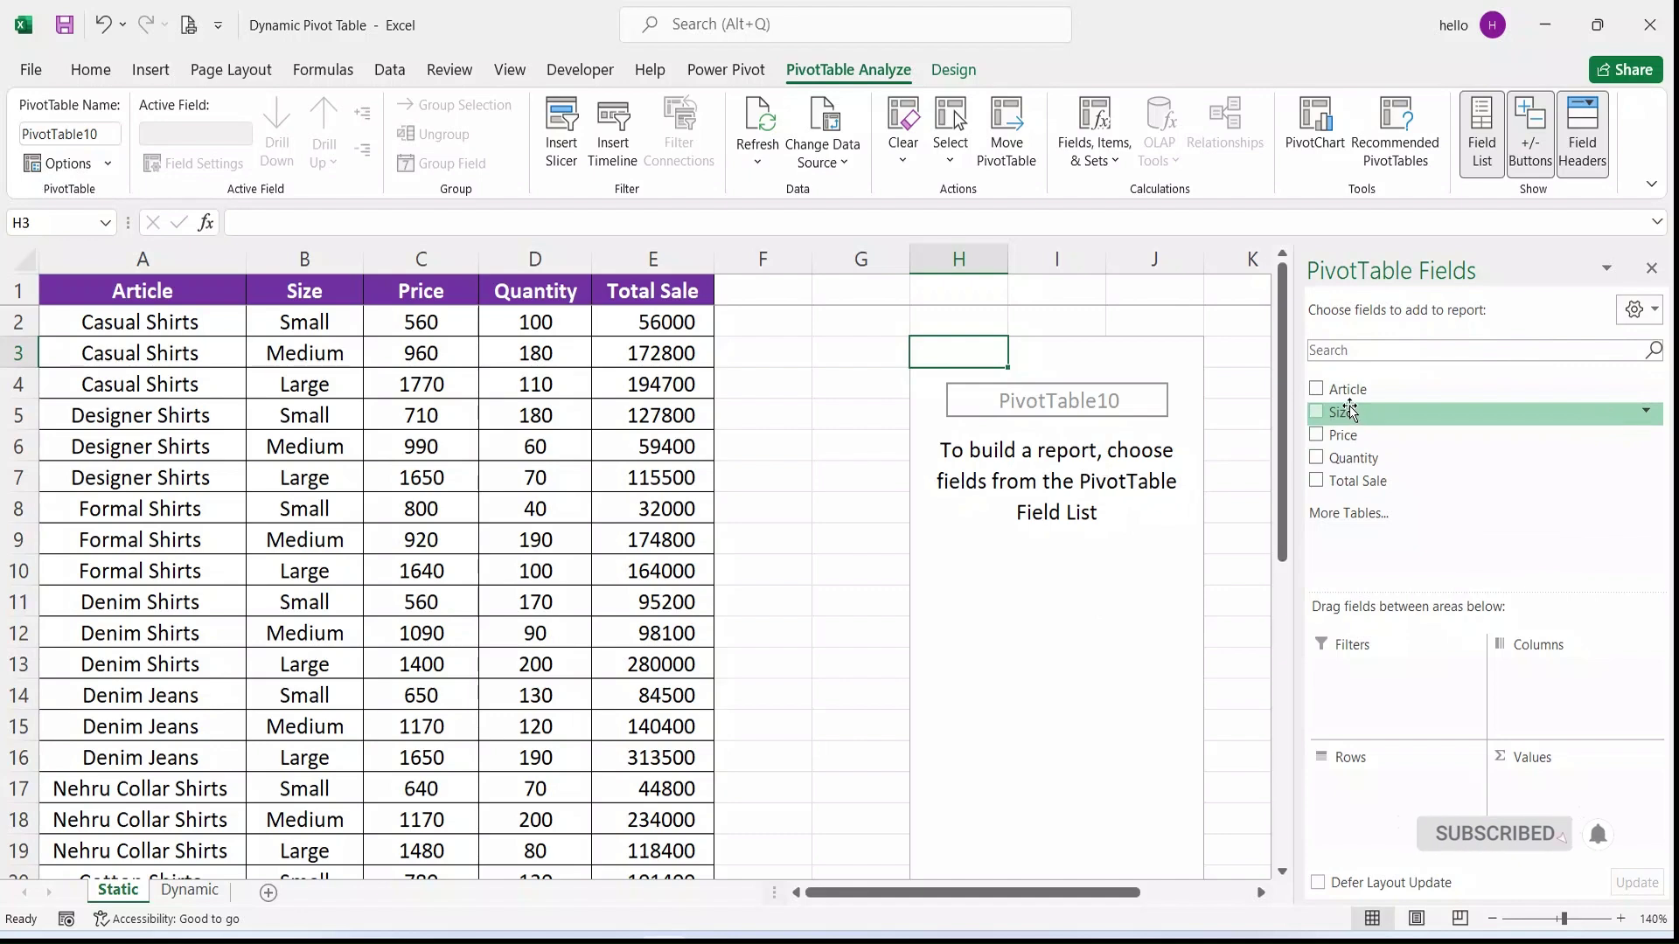
# Add Article to the PivotTable's rows and Quantity to its values, and make column G slightly narrower
pyautogui.moveTo(1337, 391); pyautogui.dragTo(1381, 812)
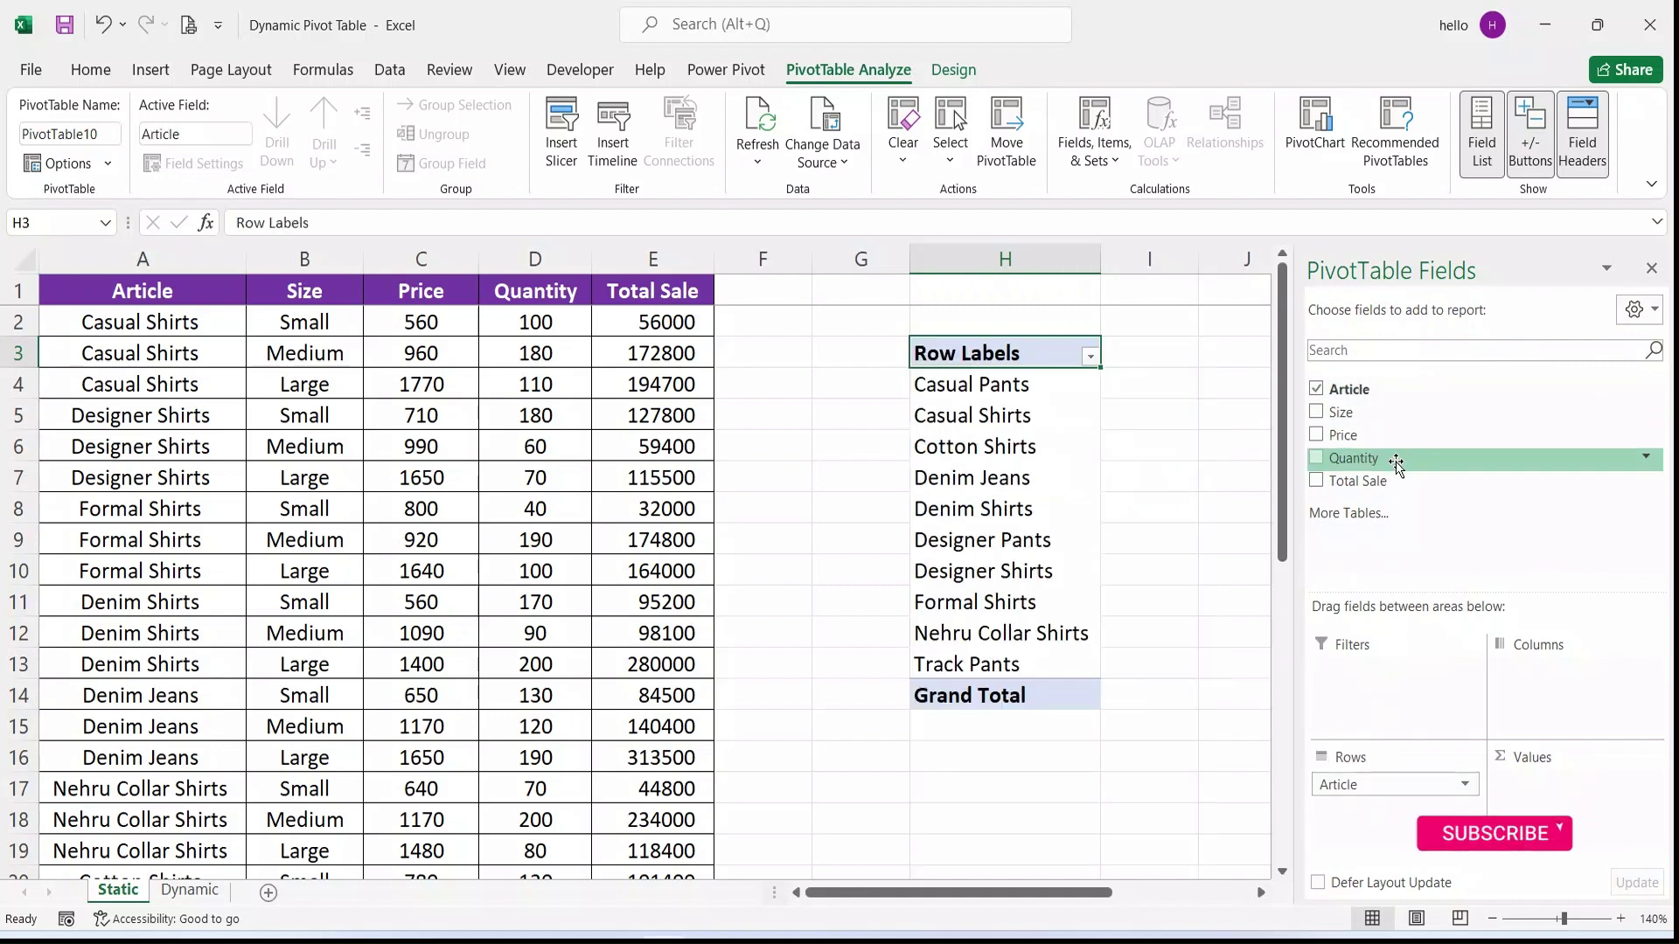
pyautogui.moveTo(1344, 469); pyautogui.dragTo(1551, 797)
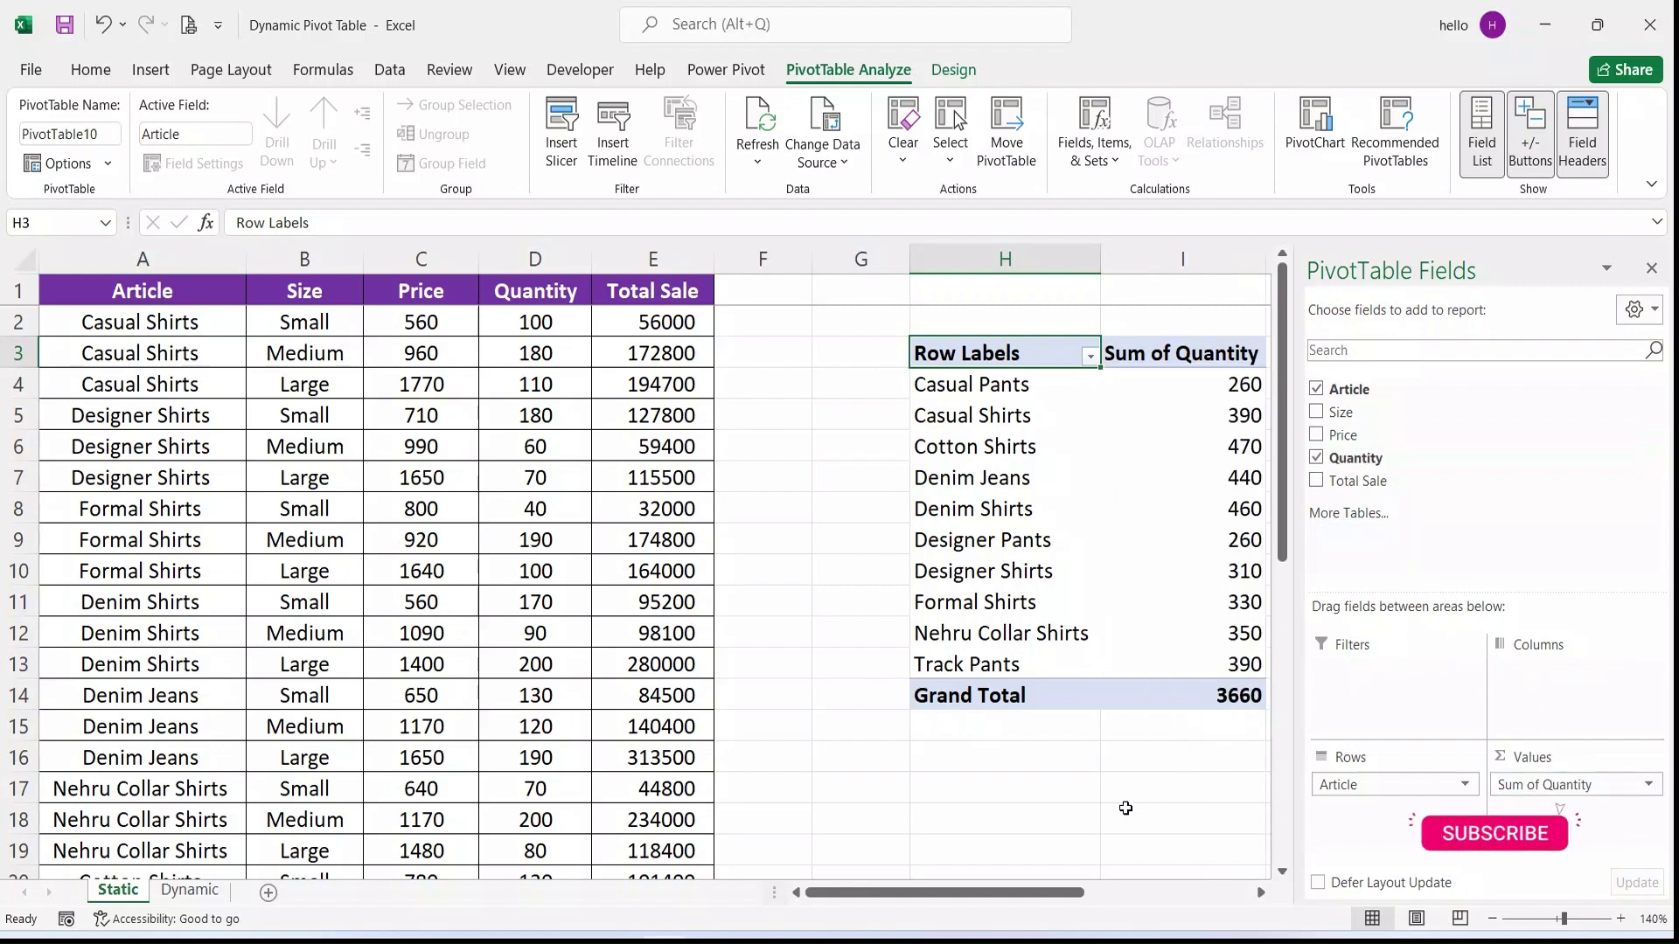
pyautogui.moveTo(908, 261); pyautogui.dragTo(880, 261)
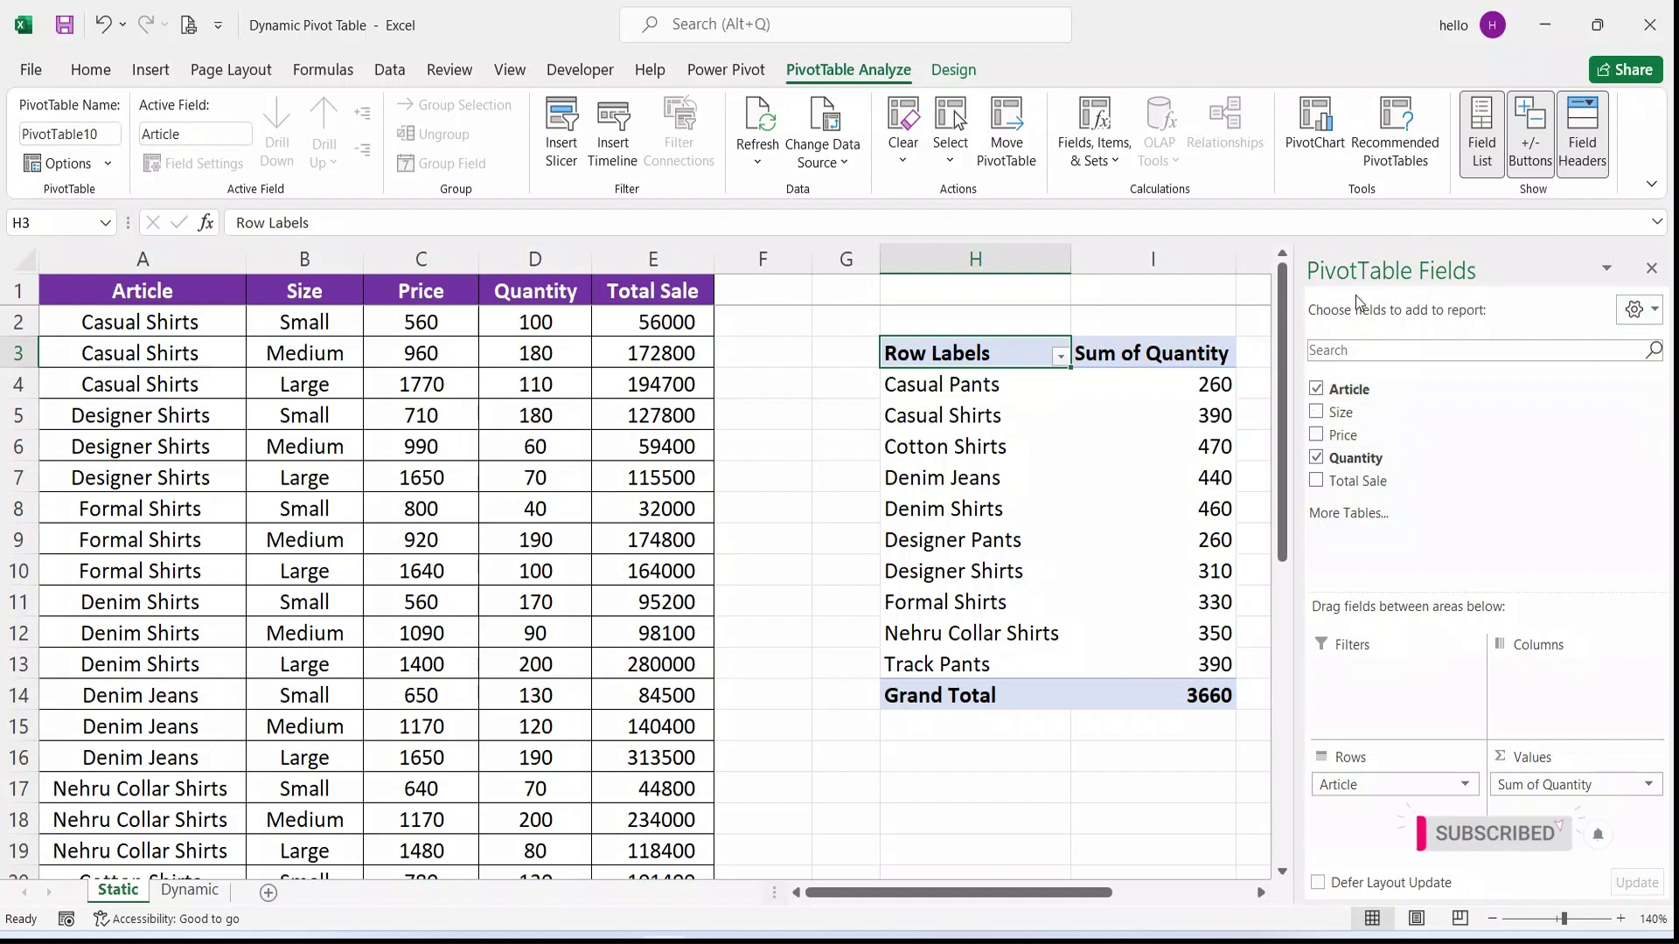
# Compare the articles and the Casual Shirts quantities in the source data with the PivotTable's row labels and sums
pyautogui.click(516, 442)
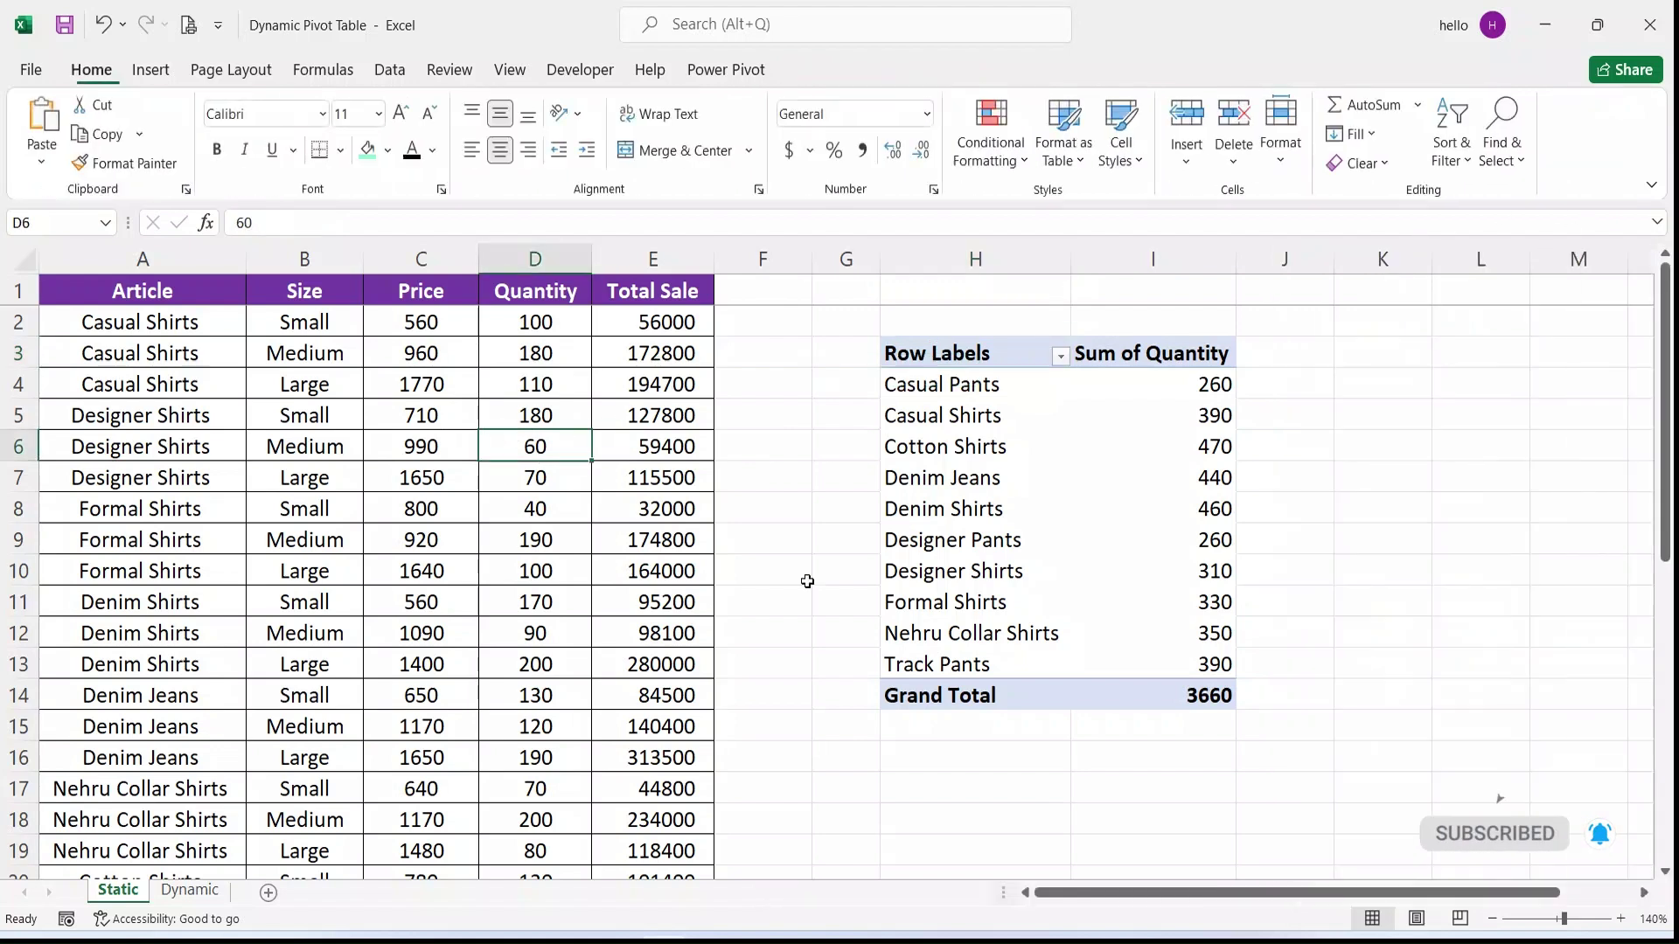
pyautogui.moveTo(179, 326); pyautogui.dragTo(173, 540)
pyautogui.click(935, 396)
pyautogui.moveTo(934, 396); pyautogui.dragTo(959, 664)
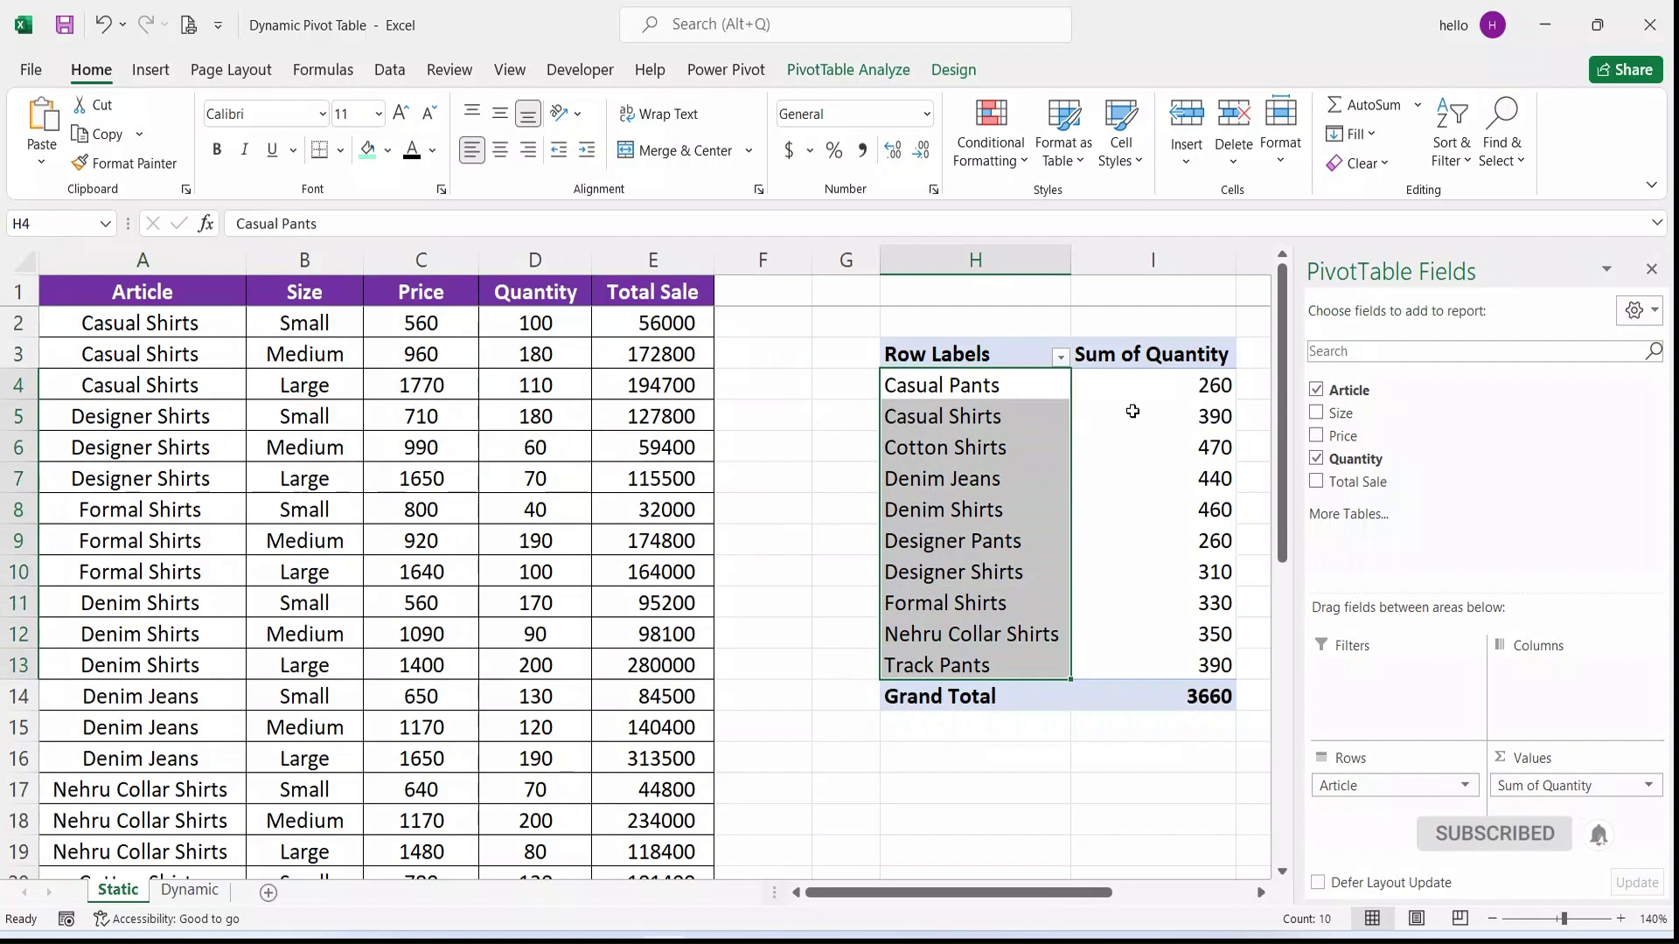
pyautogui.click(197, 334)
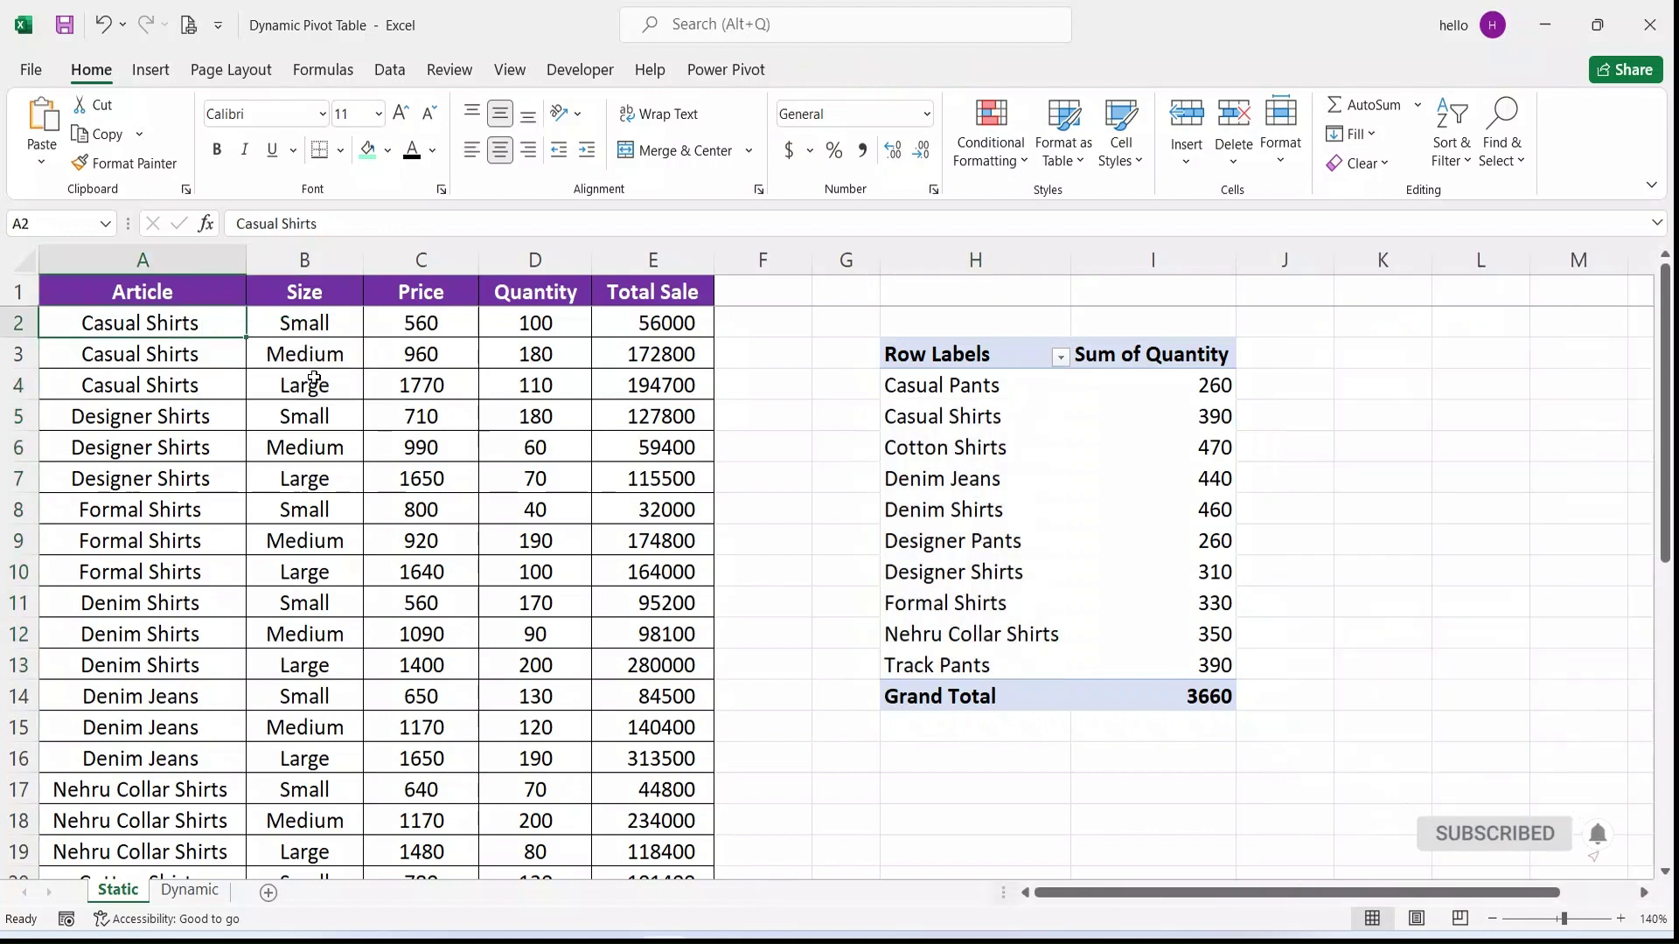
pyautogui.moveTo(526, 337); pyautogui.dragTo(535, 385)
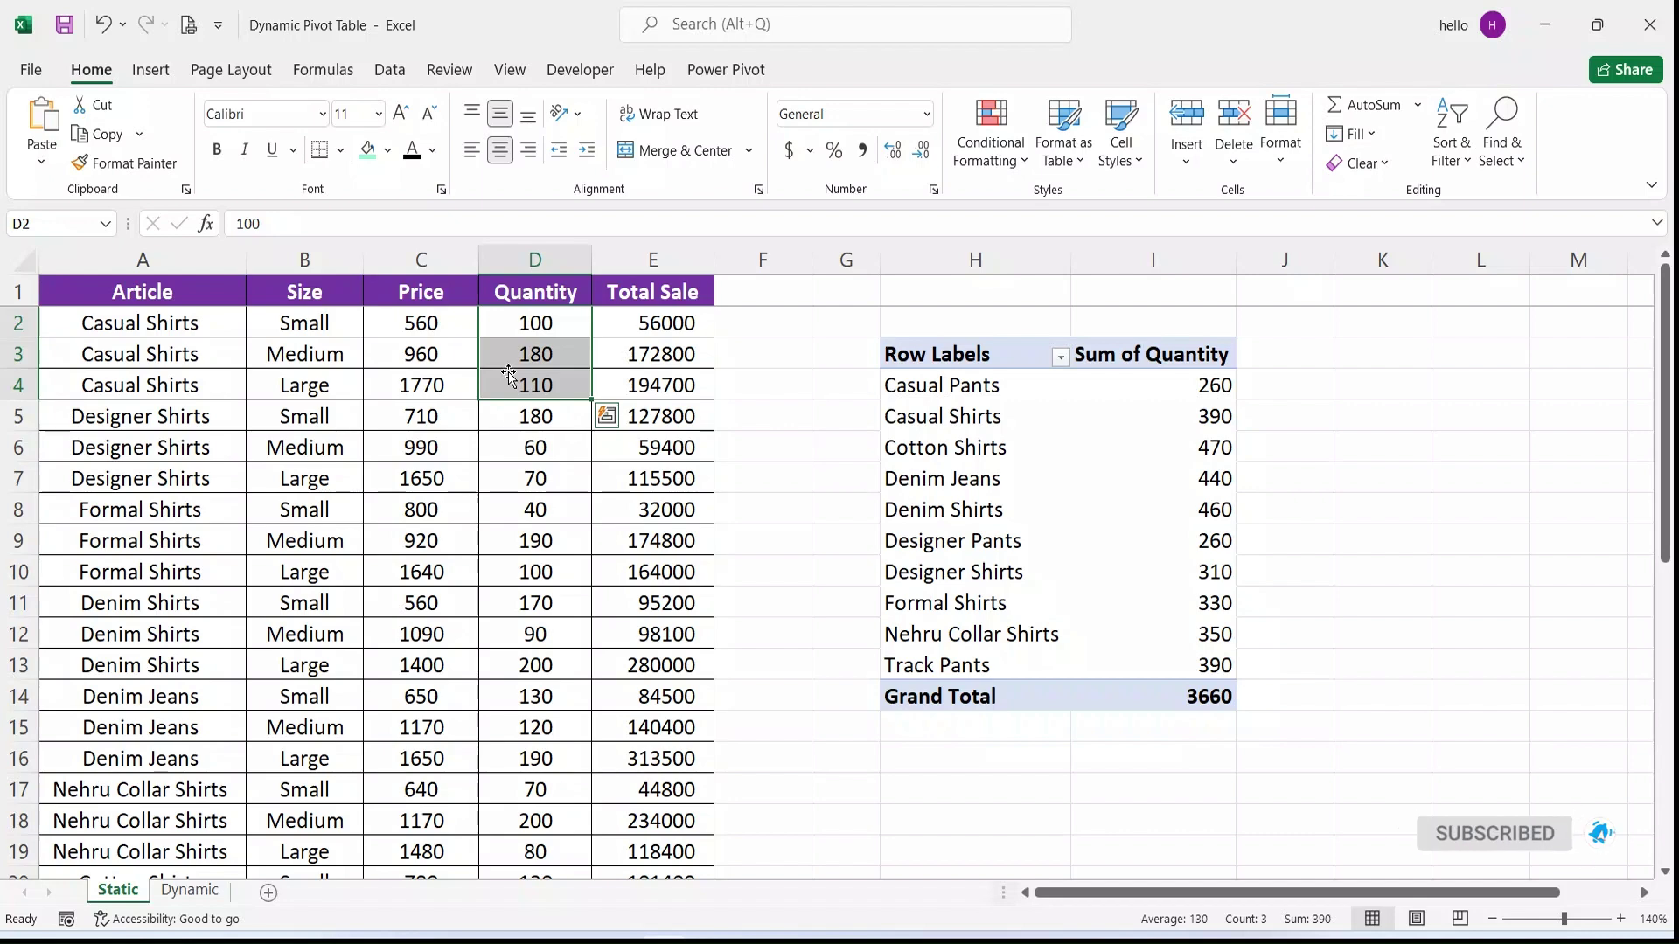
pyautogui.click(504, 407)
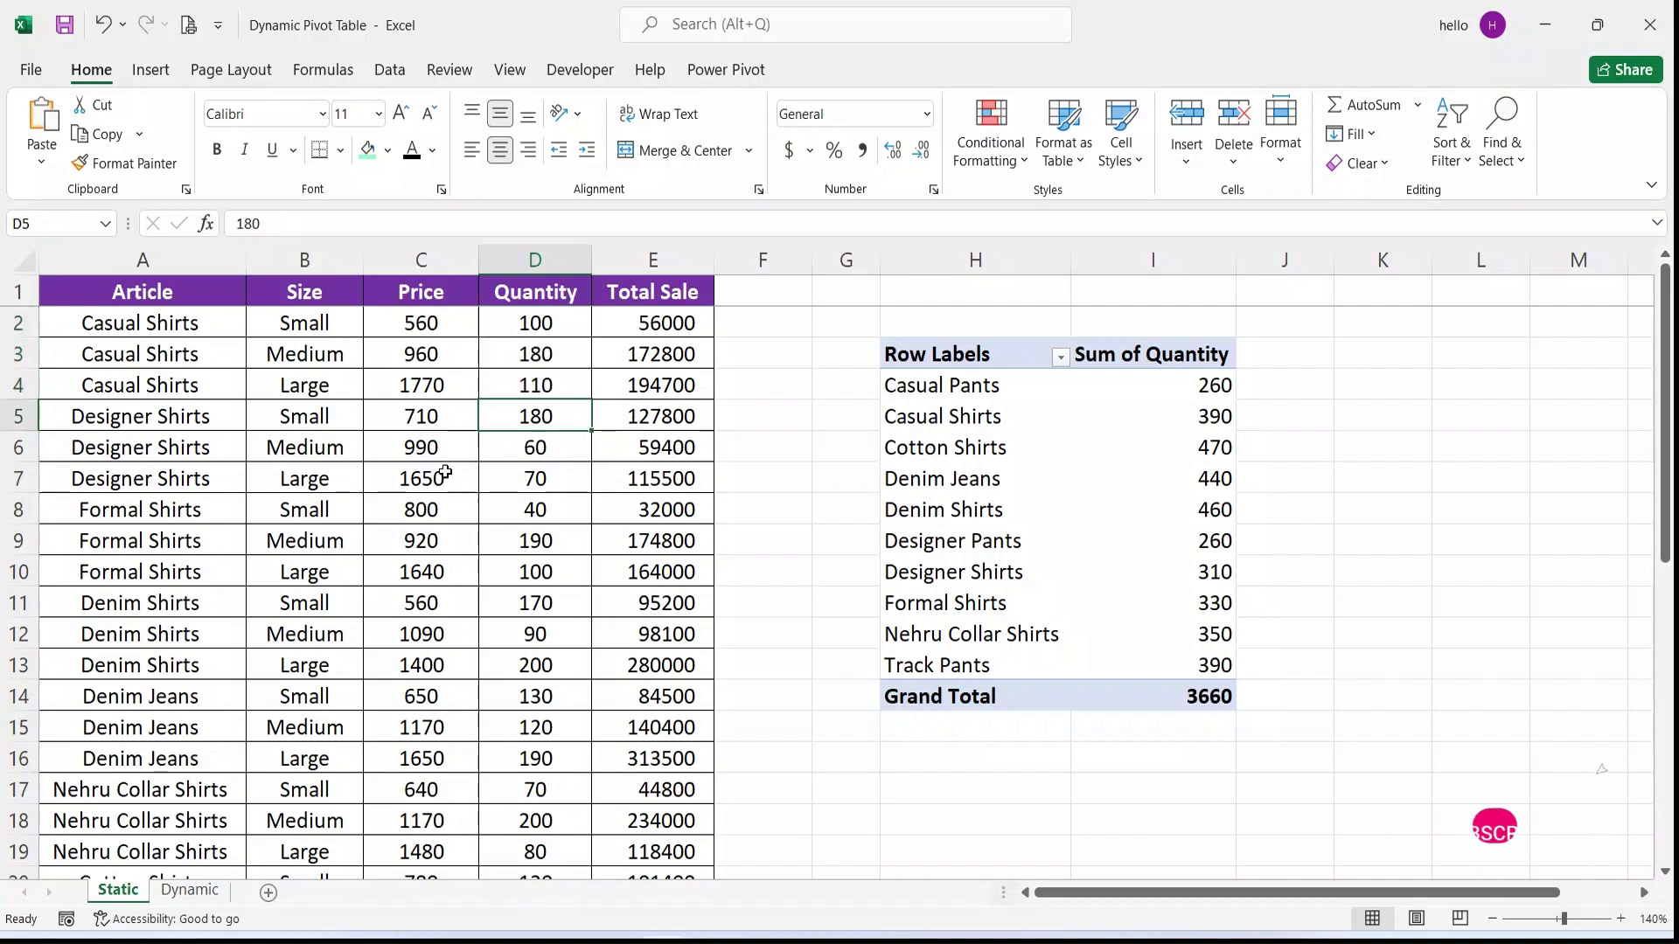
# Copy the small Casual Pants record from row 26 into row 32, directly below the existing data
pyautogui.scroll(-3, 446, 475)
pyautogui.scroll(-4, 444, 473)
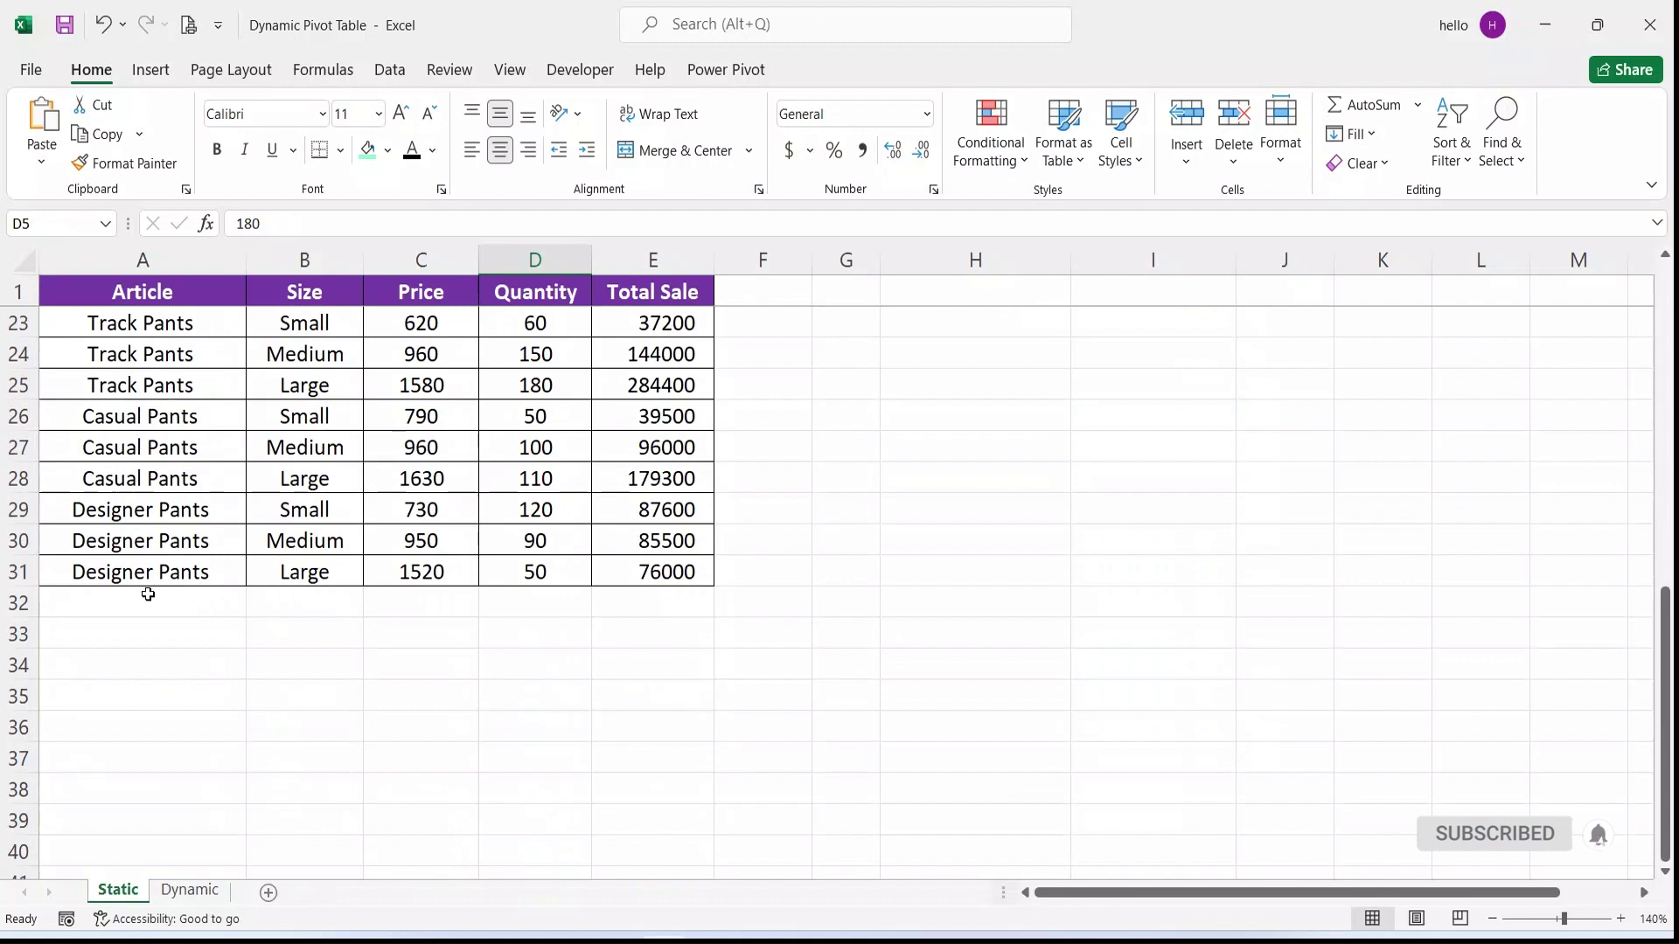
pyautogui.click(126, 605)
pyautogui.moveTo(114, 418); pyautogui.dragTo(630, 417)
pyautogui.hotkey('ctrl', 'c')
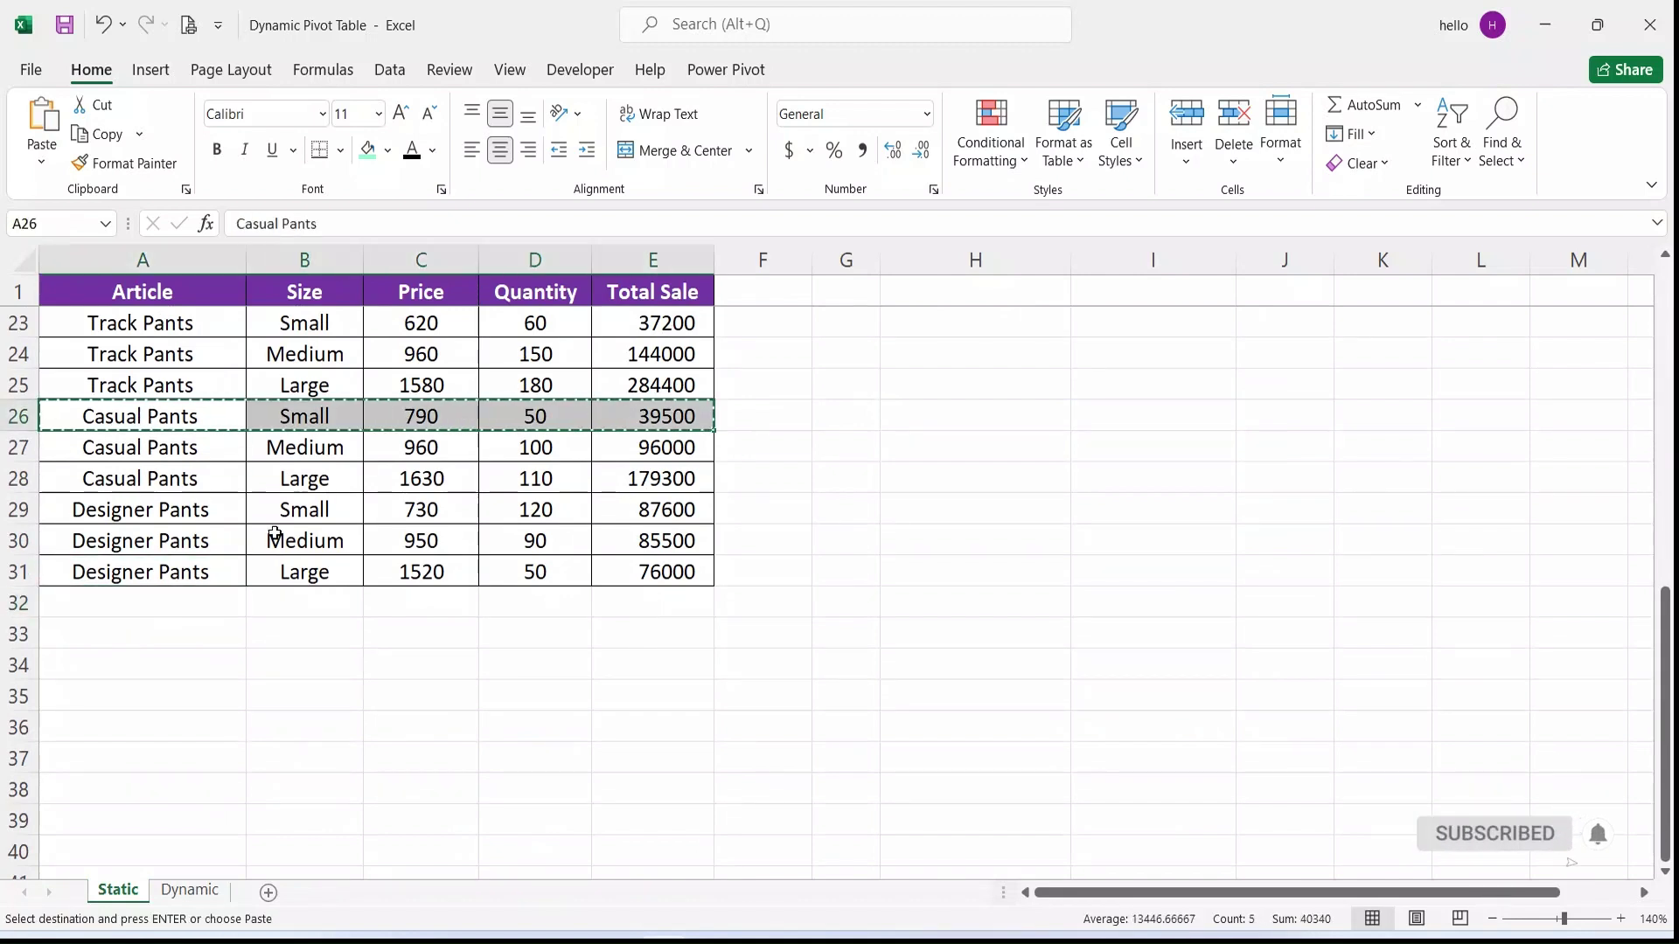
pyautogui.click(180, 608)
pyautogui.hotkey('ctrl', 'v')
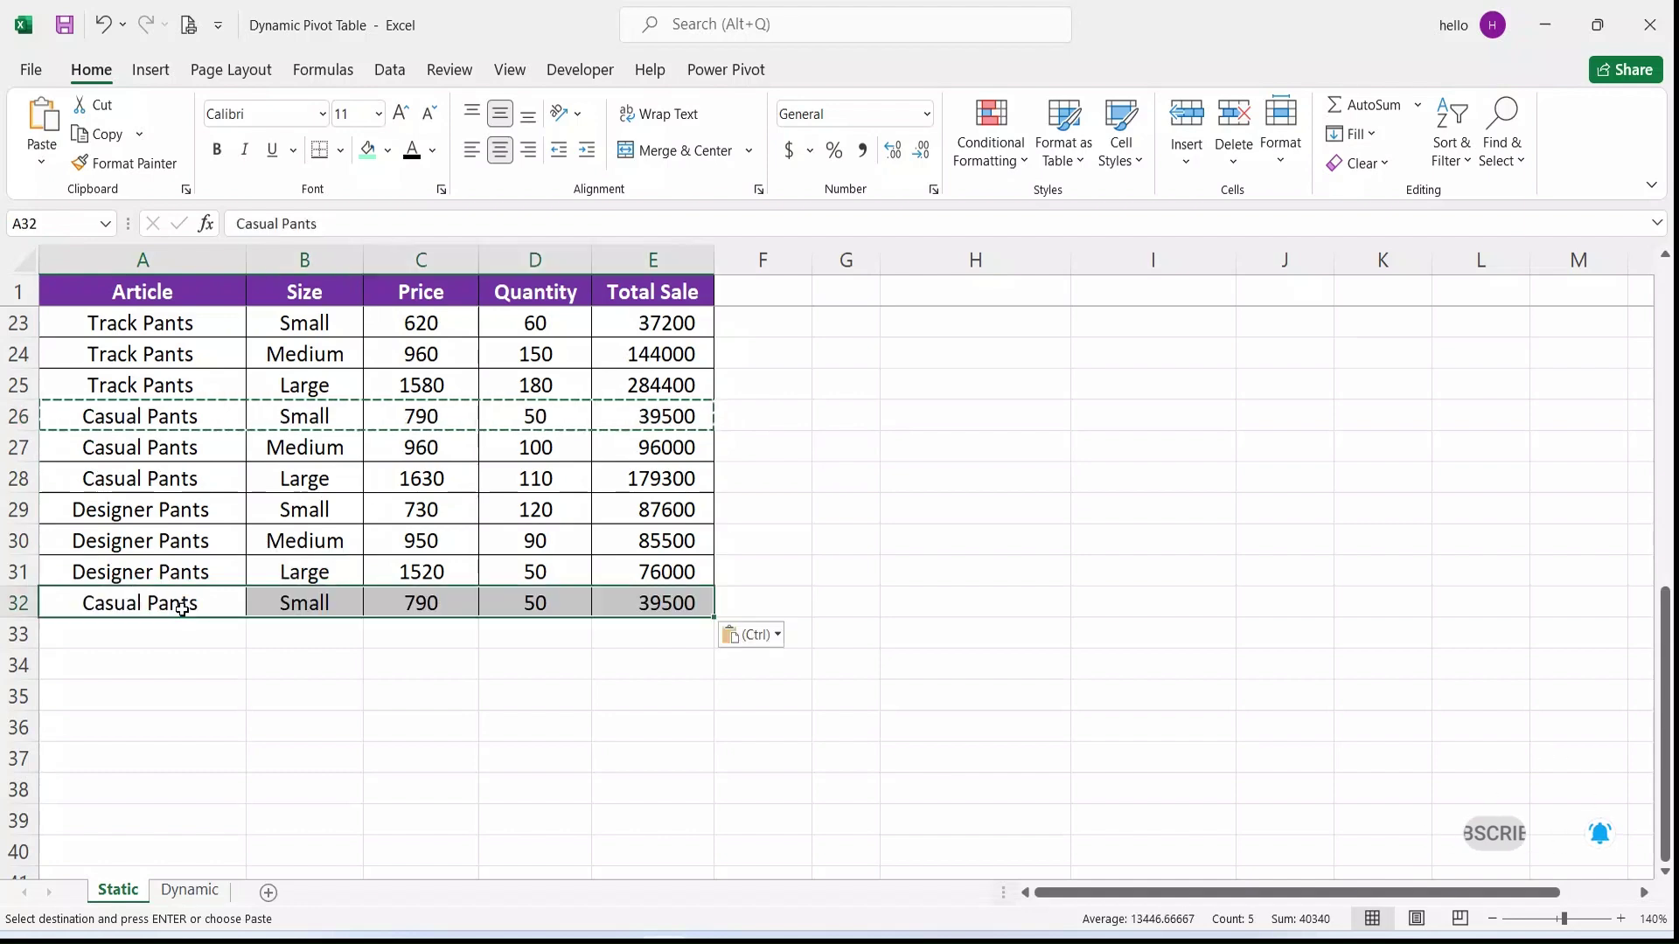
pyautogui.click(192, 639)
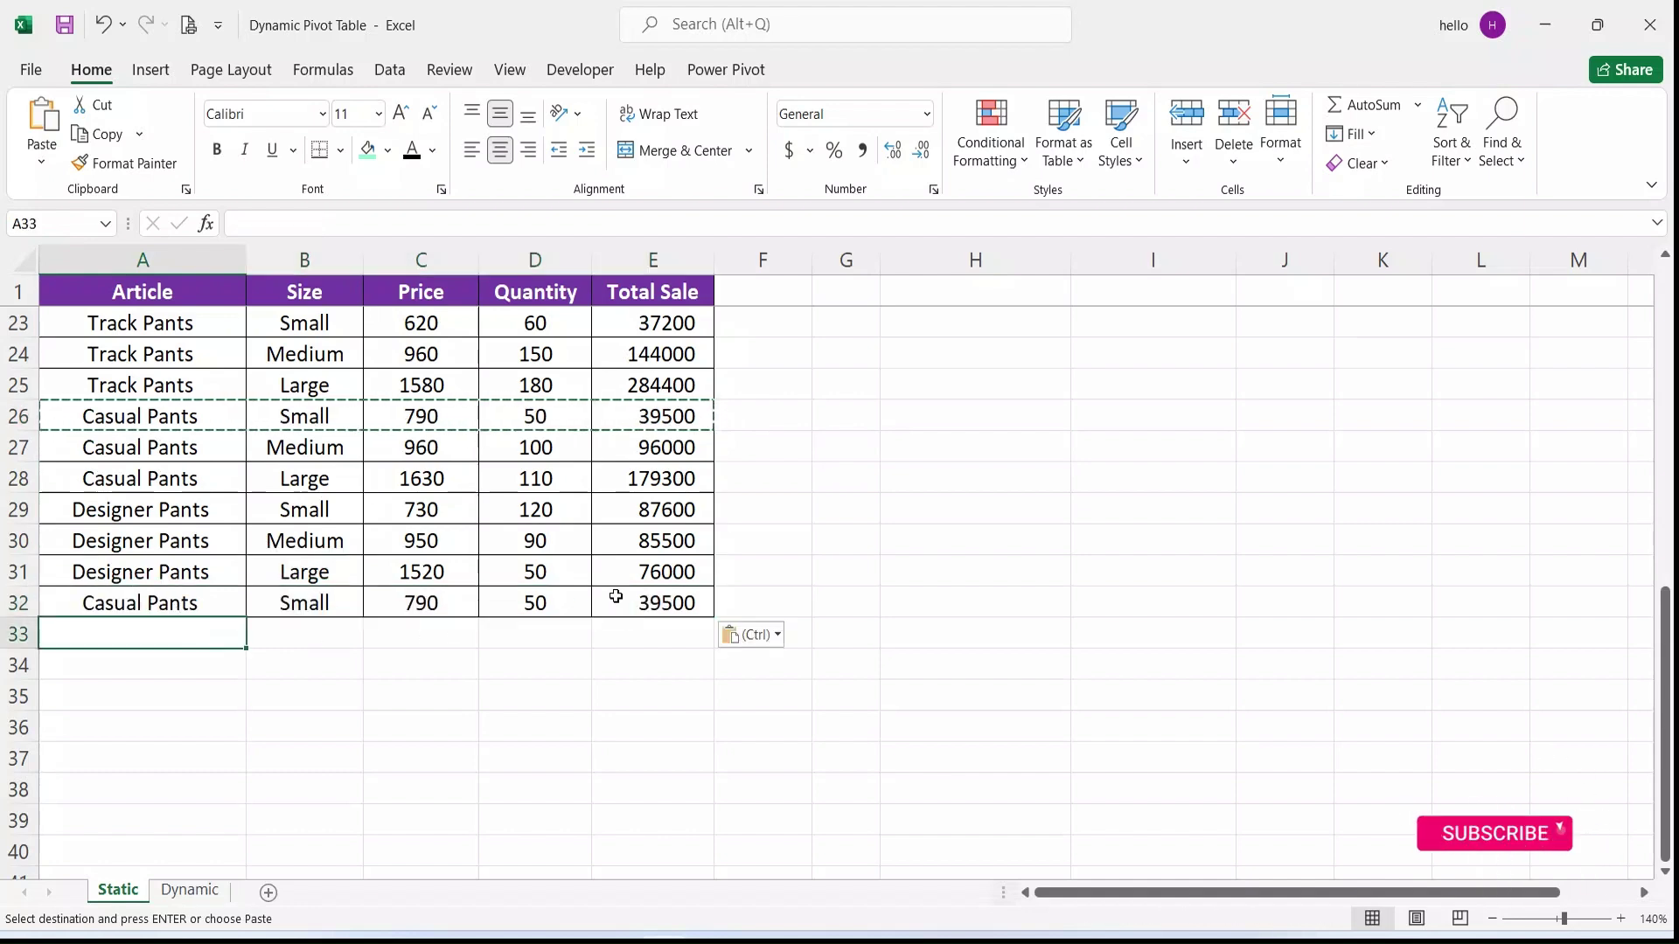
# Refresh the PivotTable on the Static sheet after adding the new source row
pyautogui.scroll(6, 617, 596)
pyautogui.scroll(1, 617, 597)
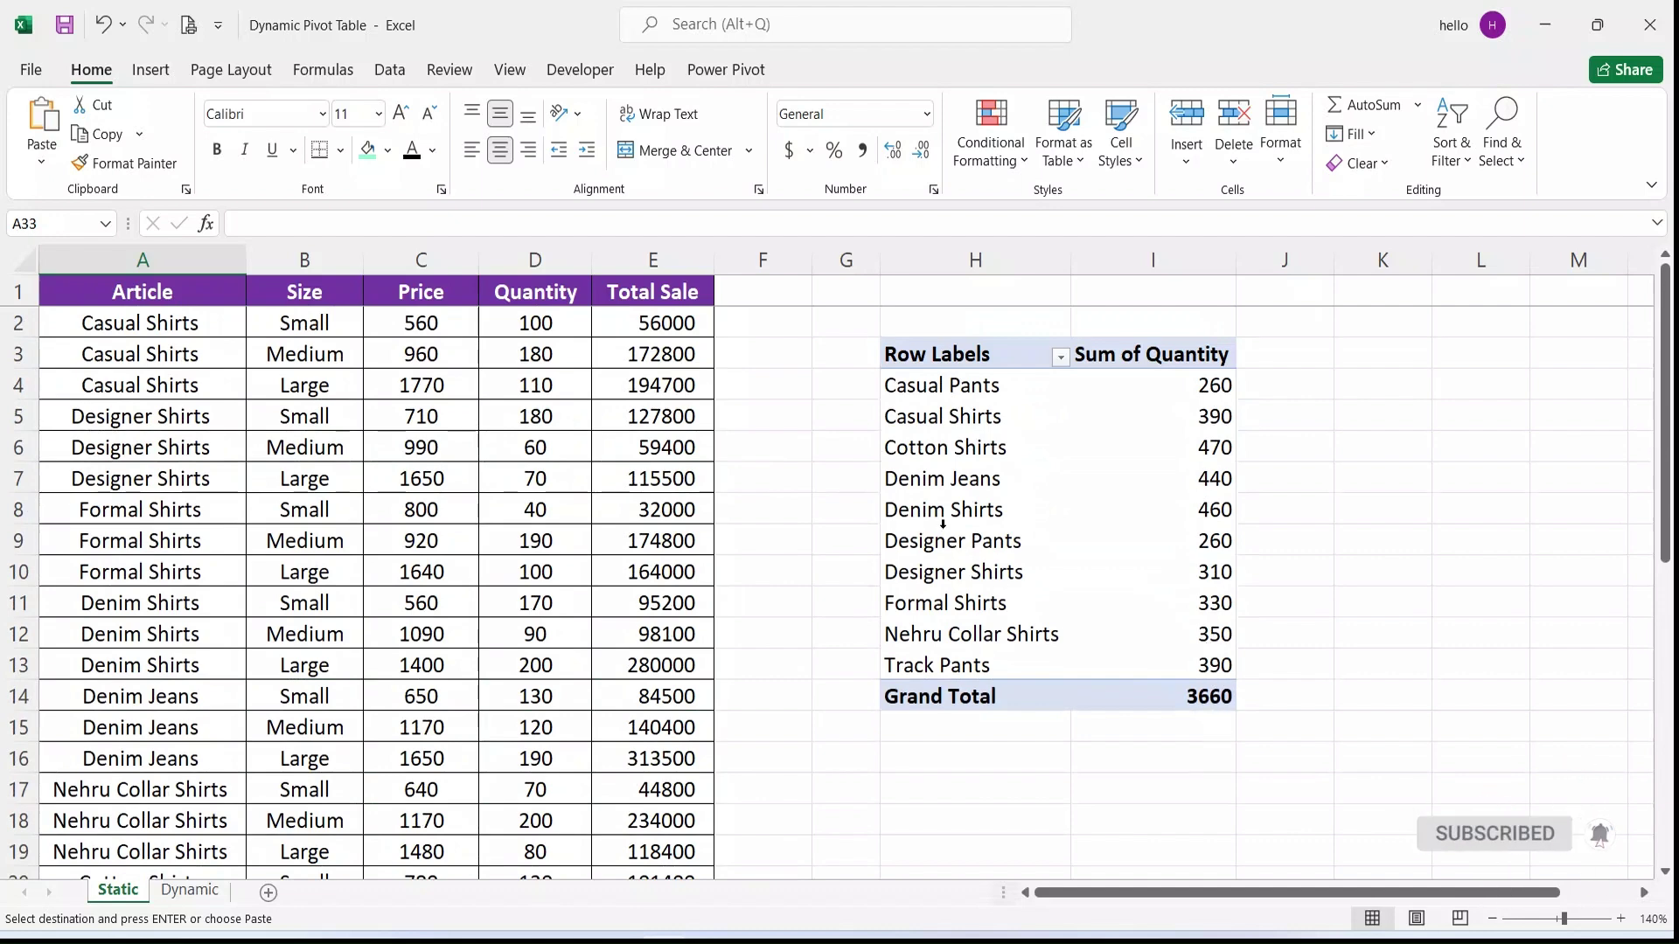
pyautogui.click(942, 525)
pyautogui.rightClick(942, 526)
pyautogui.moveTo(999, 162)
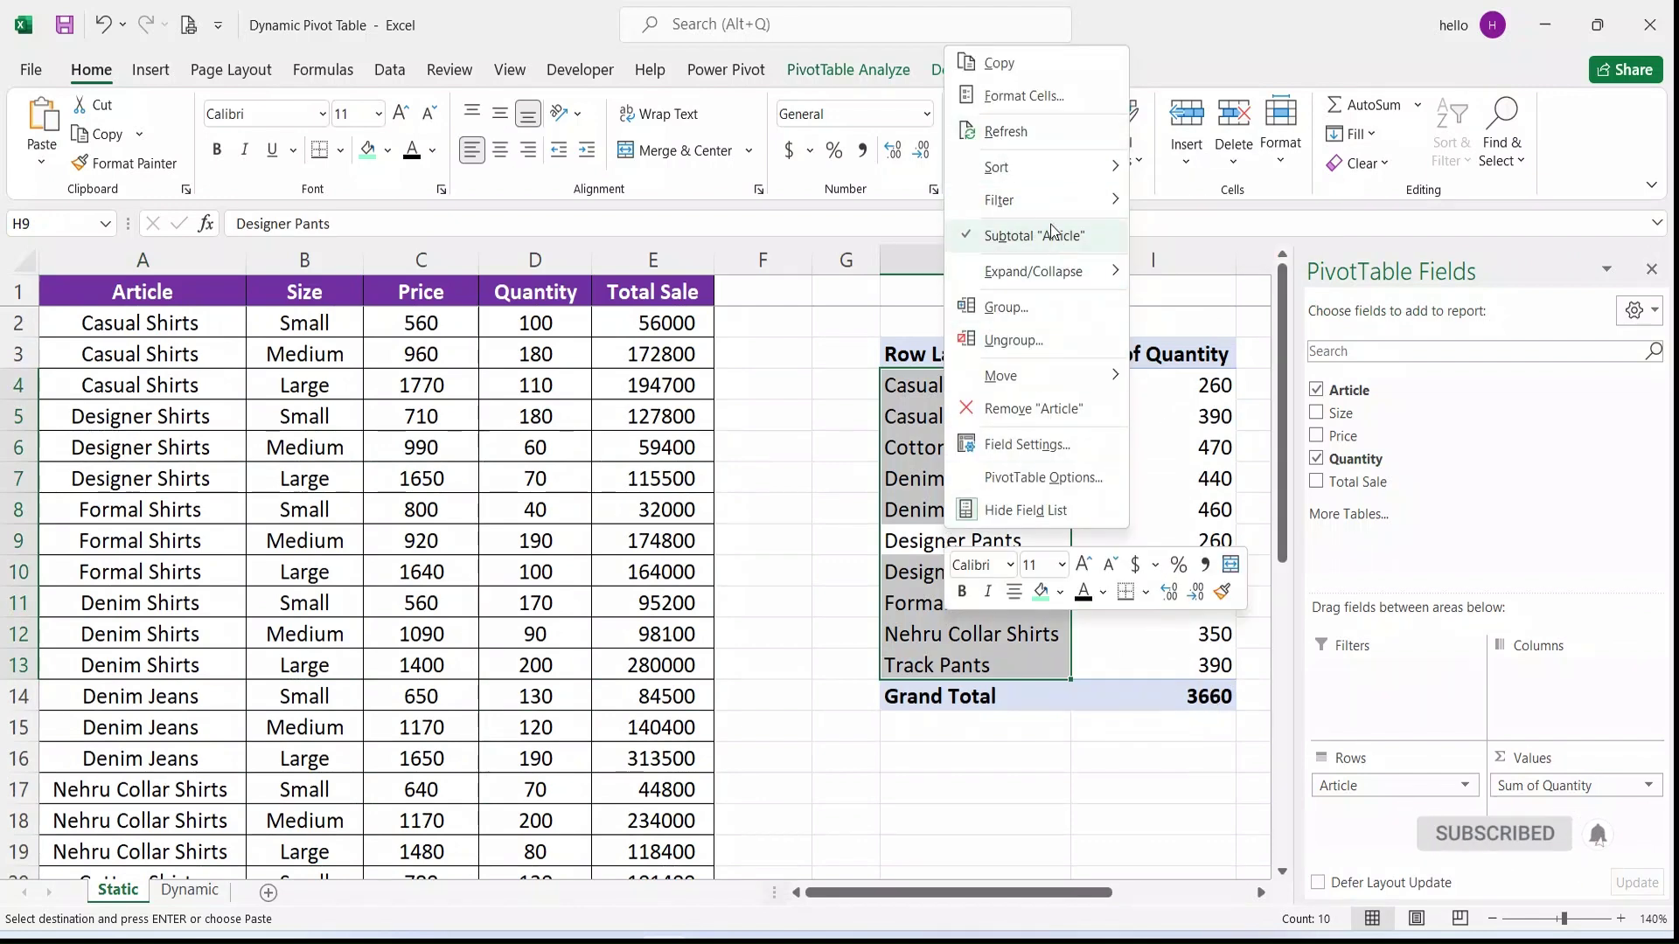
pyautogui.click(1008, 133)
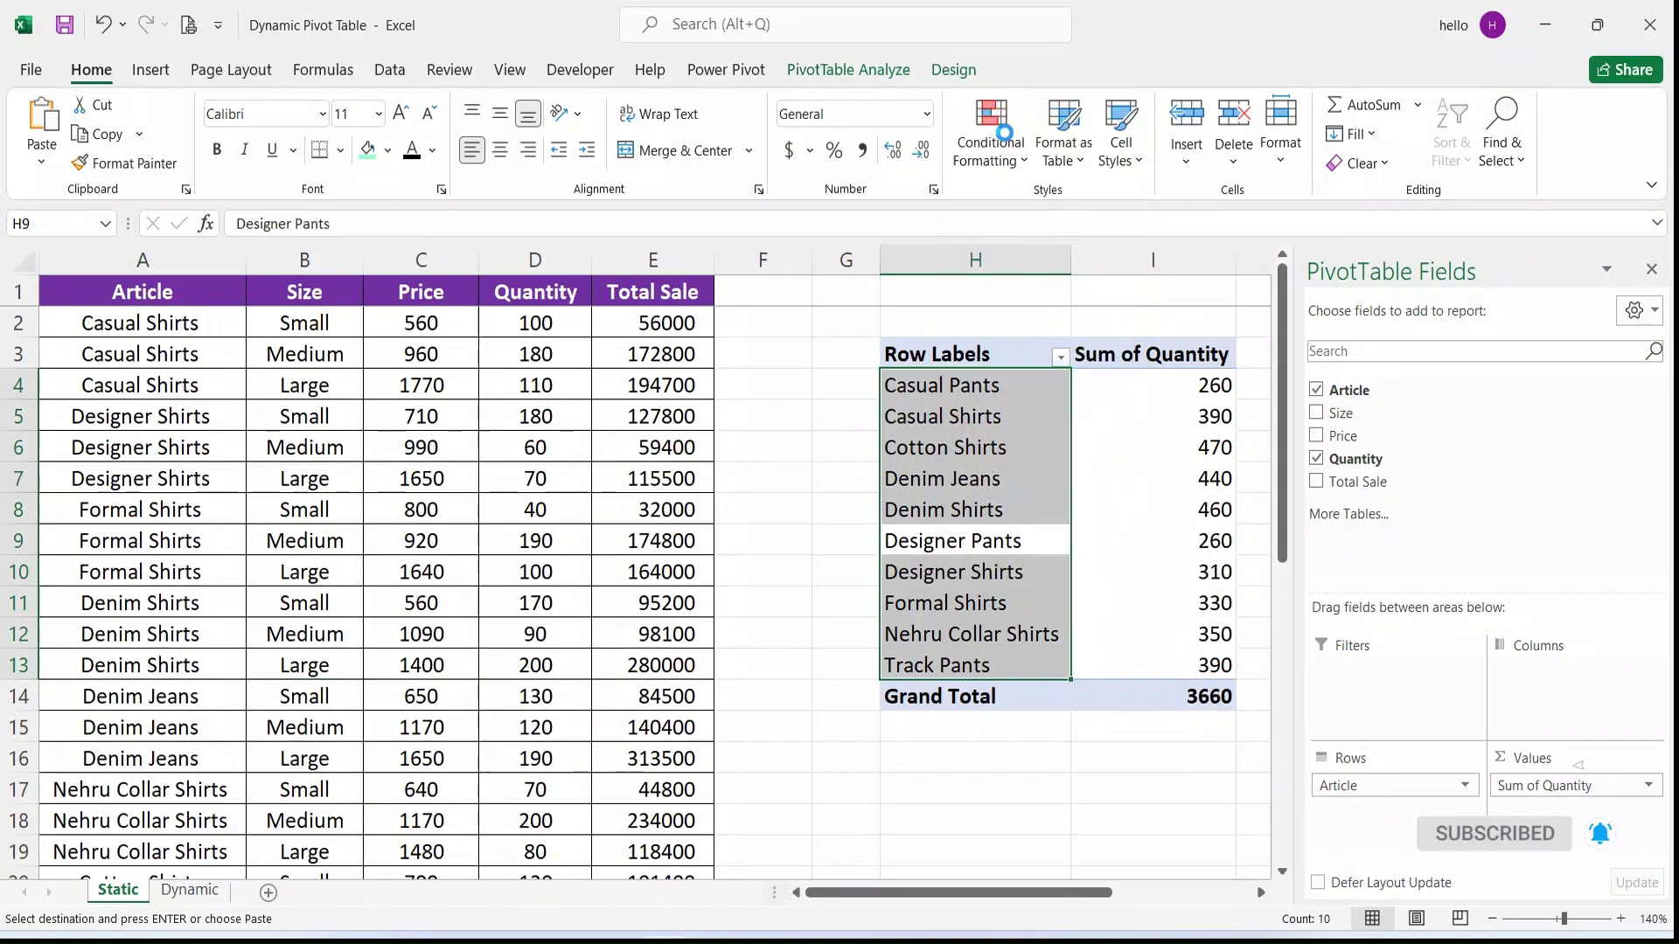
pyautogui.click(1027, 507)
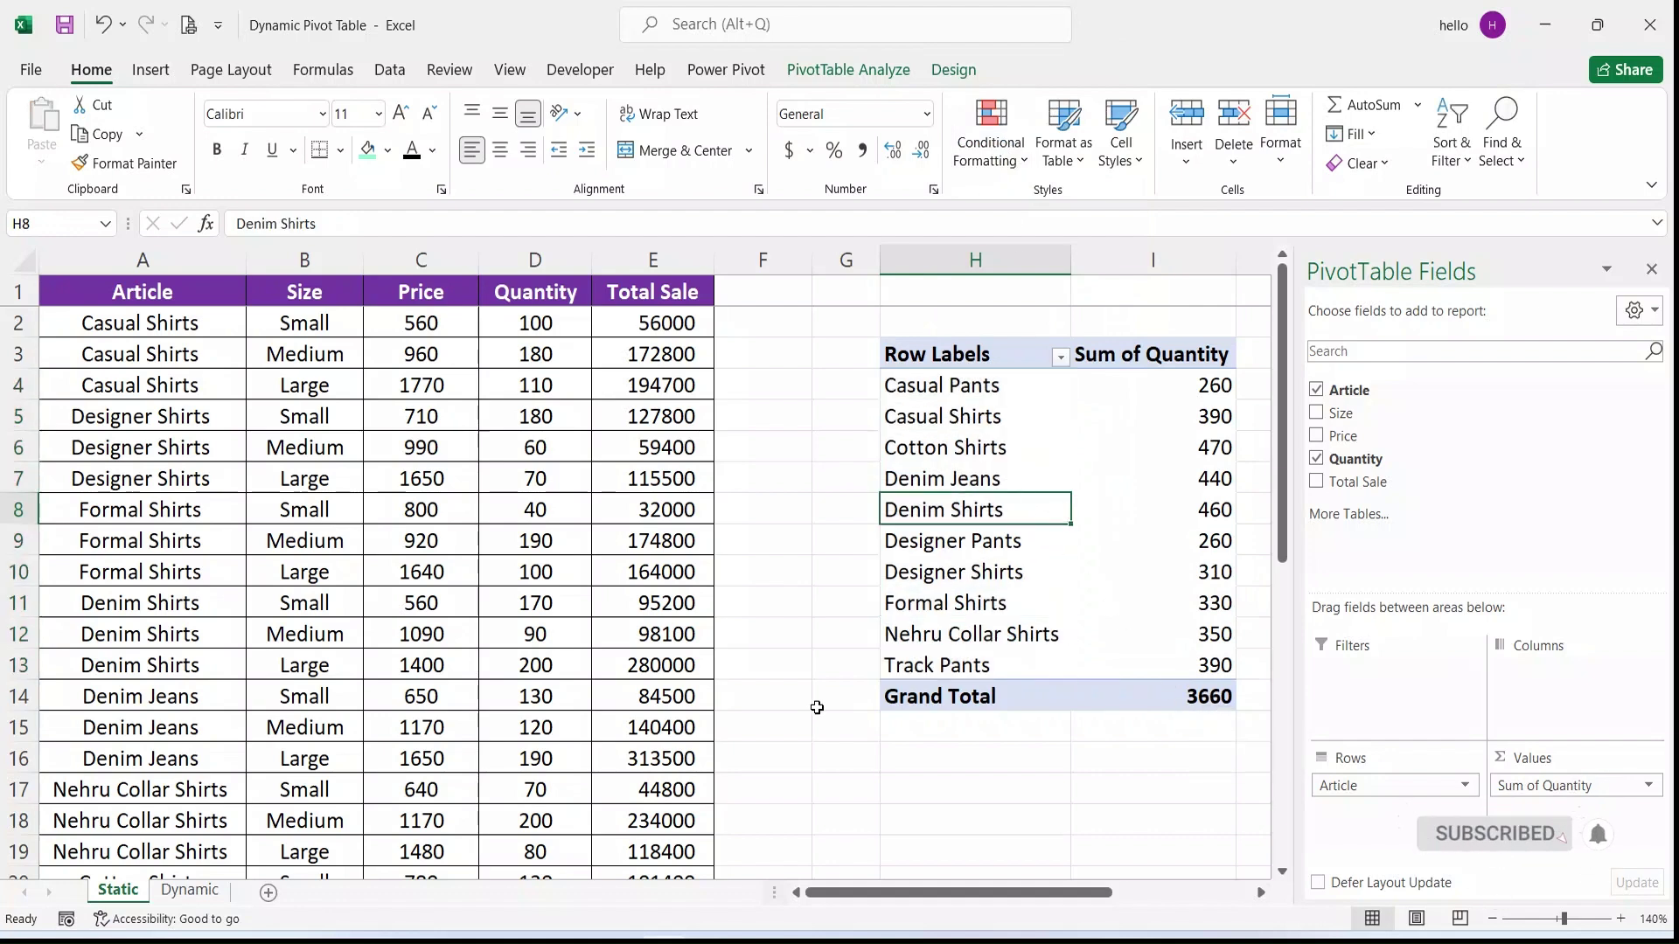
# Check the added Casual Pants record in row 32 against the quantities in the PivotTable
pyautogui.scroll(-4, 501, 691)
pyautogui.scroll(-3, 412, 629)
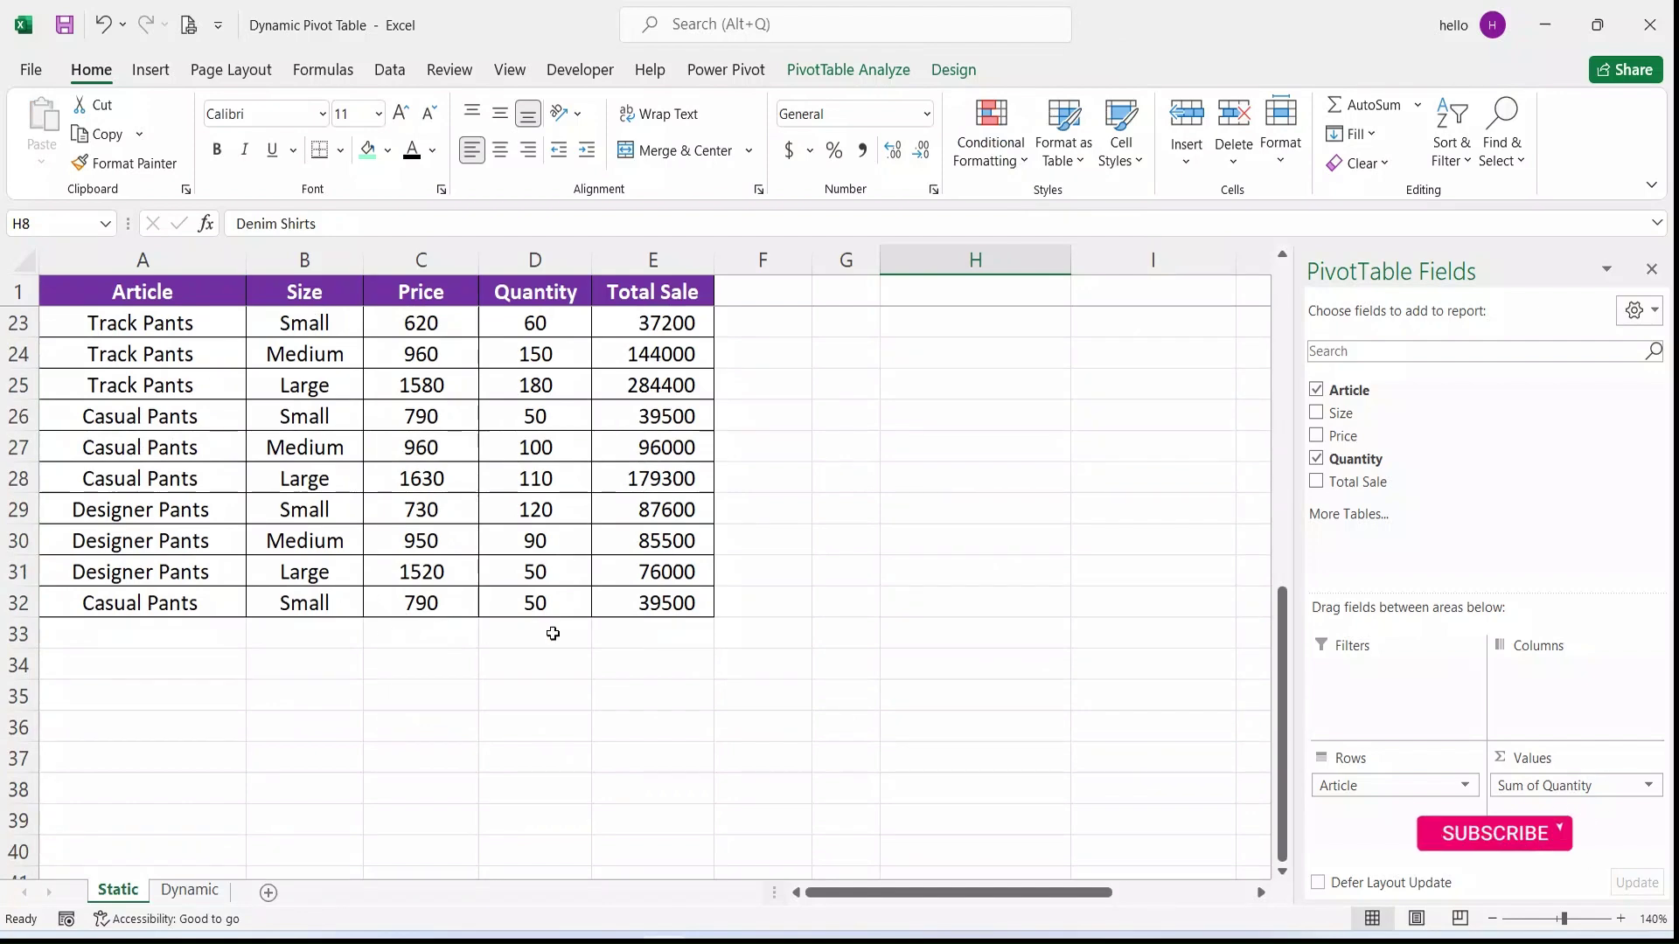
pyautogui.scroll(7, 552, 633)
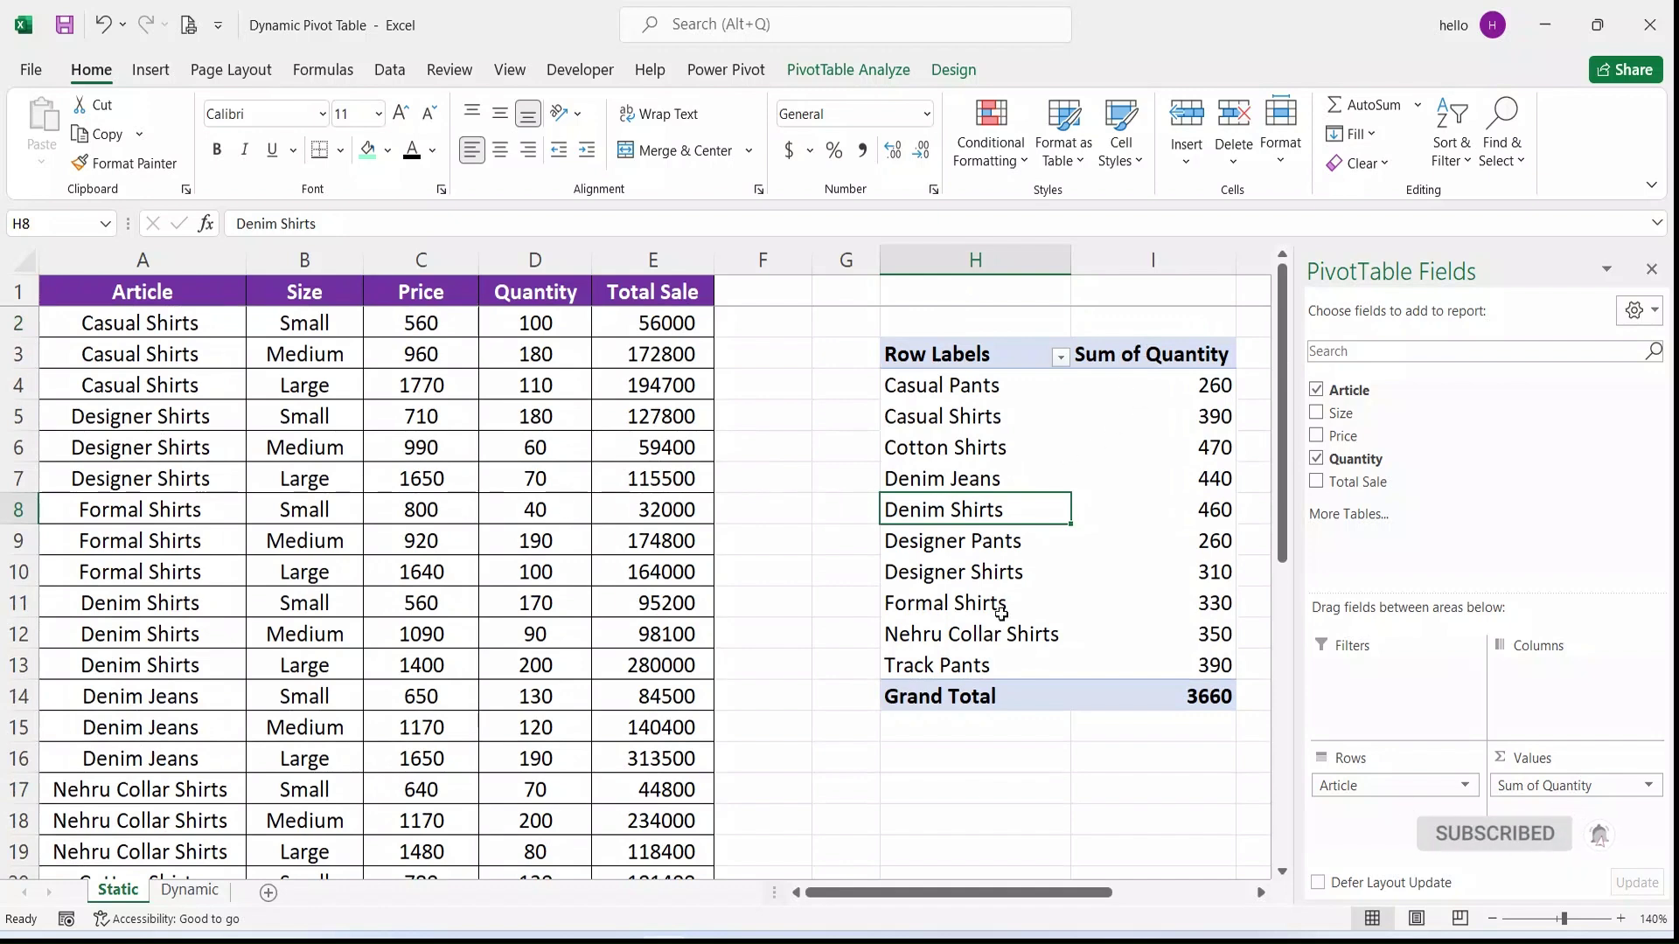
pyautogui.click(944, 481)
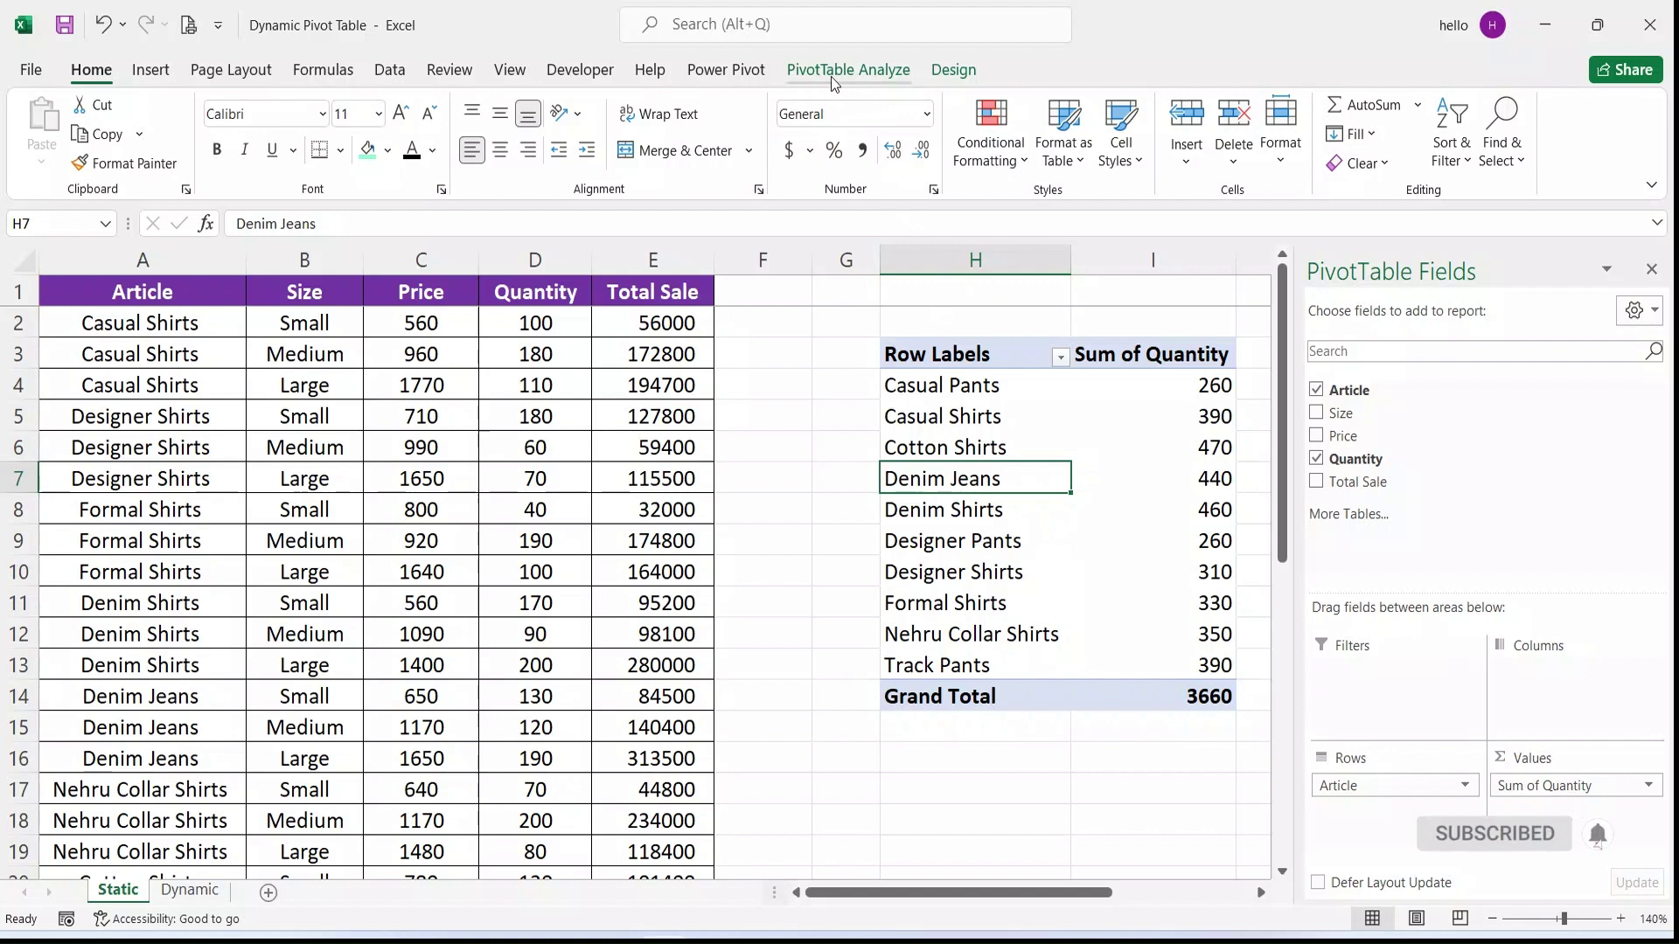
pyautogui.click(790, 414)
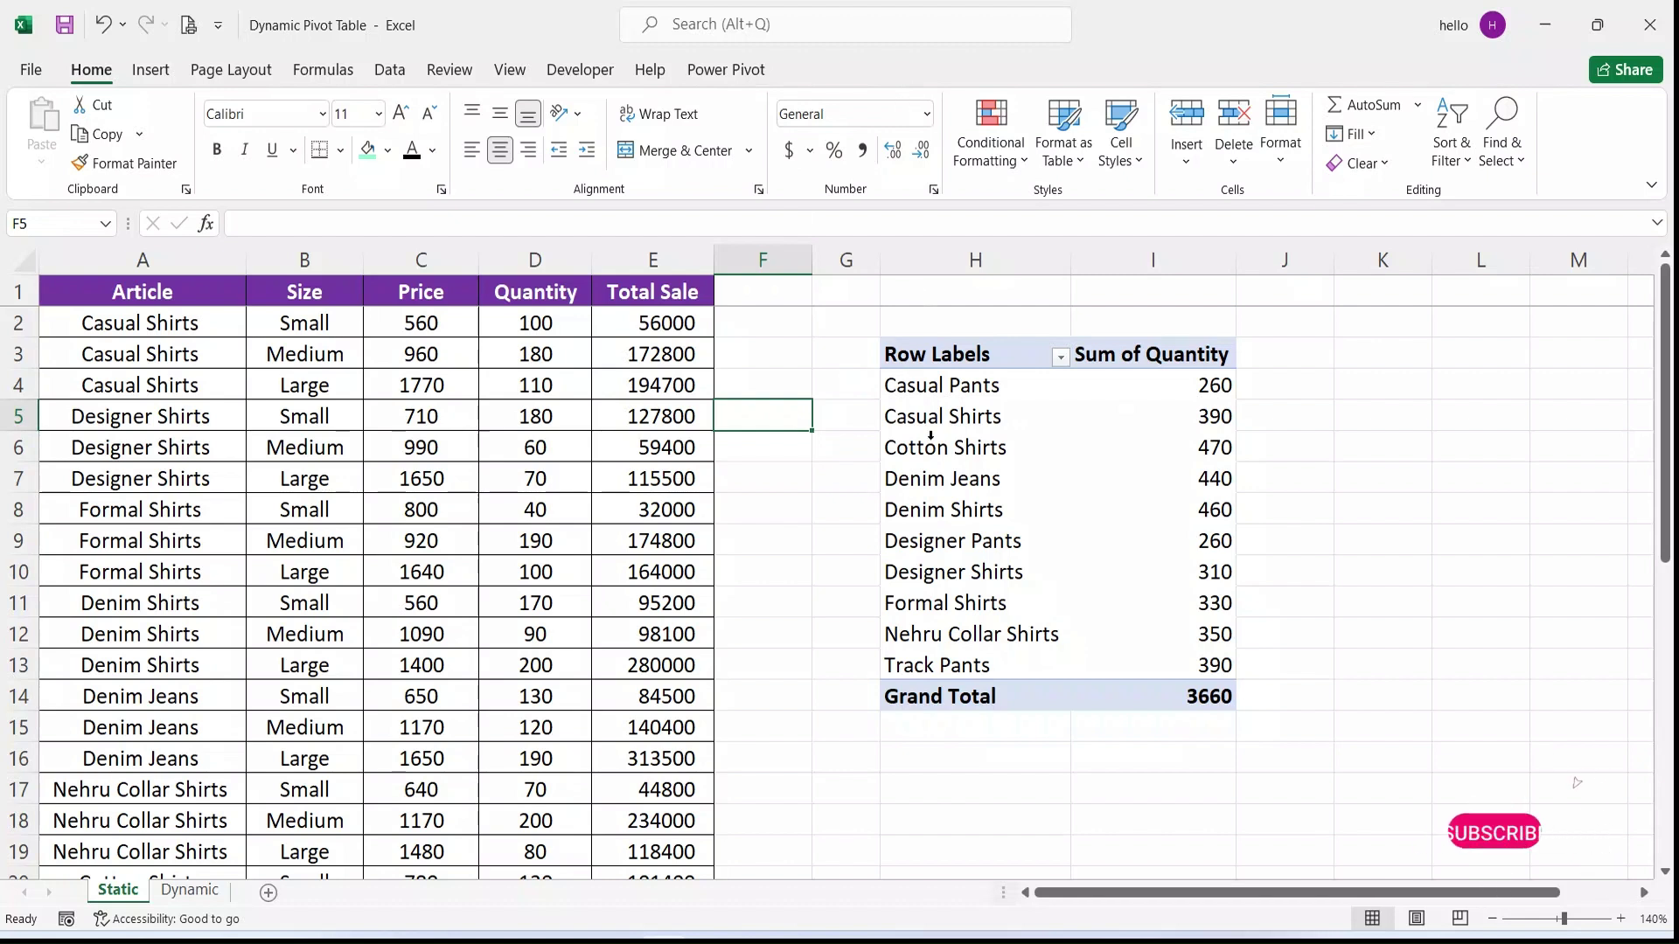
# Change the PivotTable's data source range to Static!$A$1:$E$32 so it covers the added Casual Pants row
pyautogui.click(957, 478)
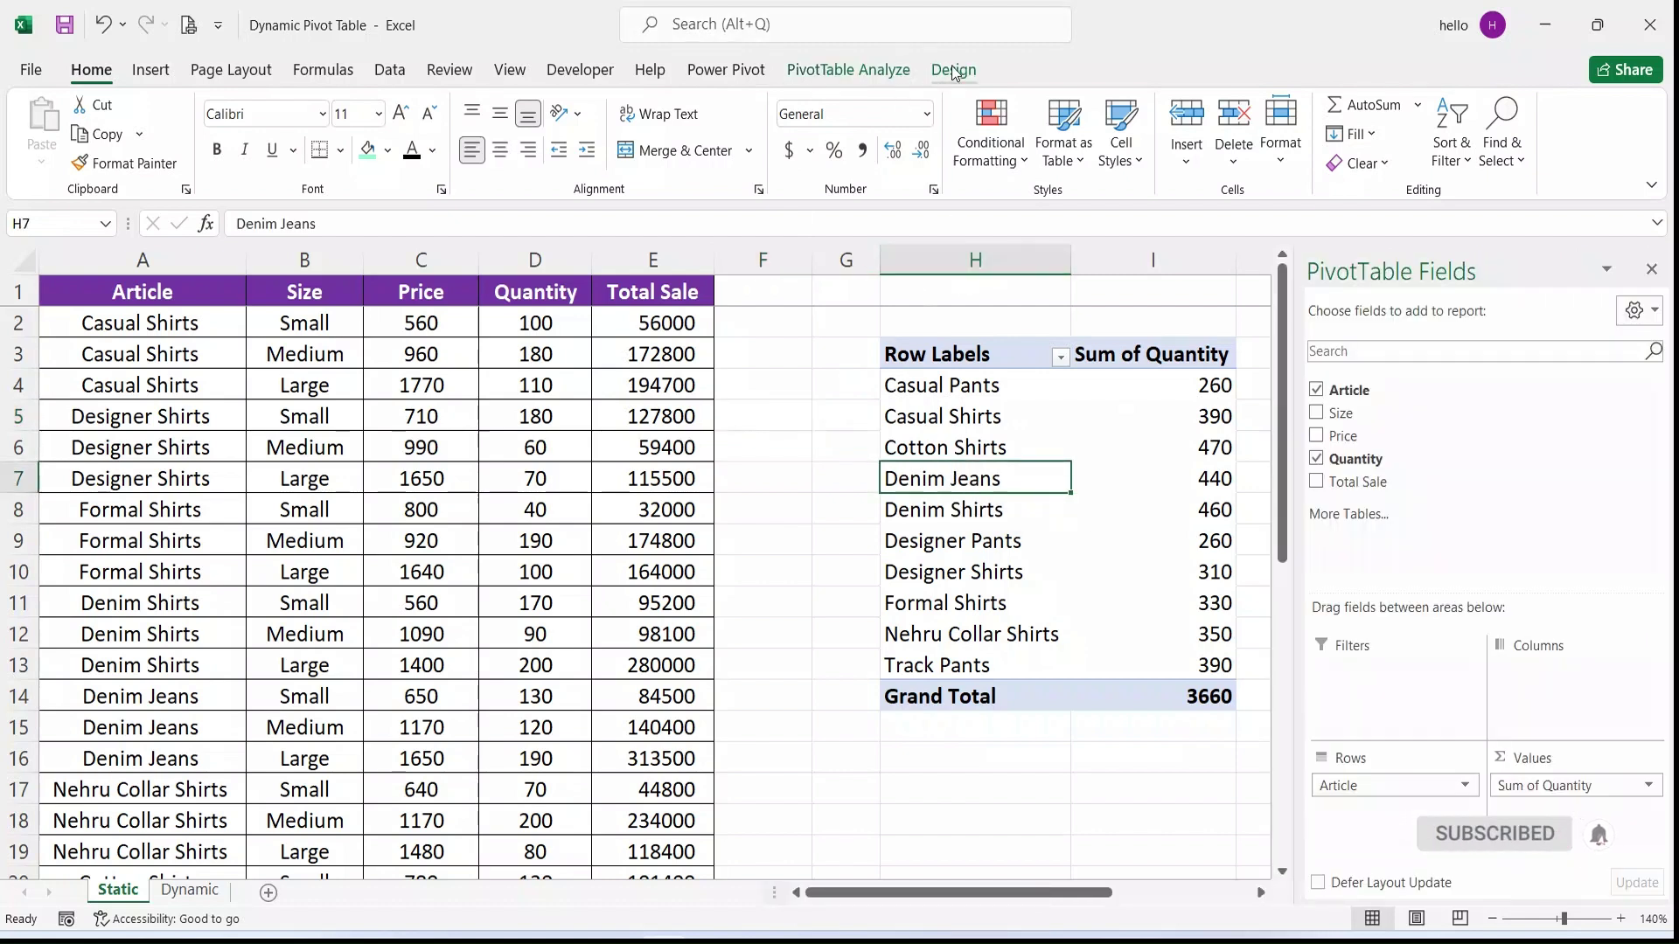
pyautogui.click(846, 70)
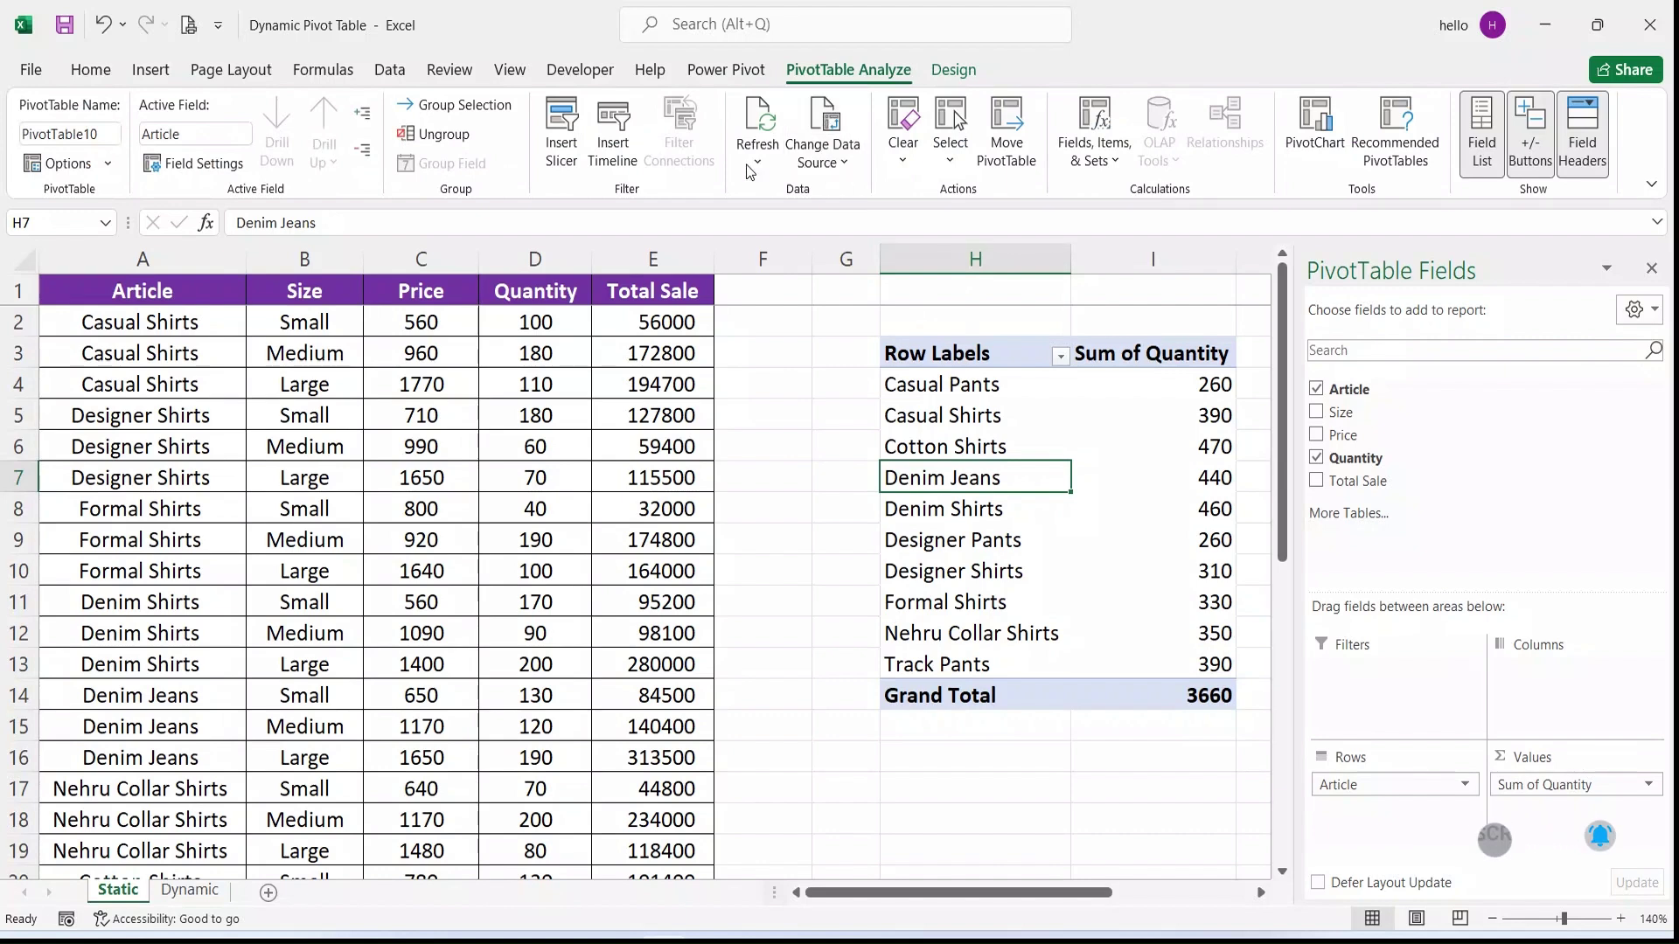
pyautogui.click(814, 168)
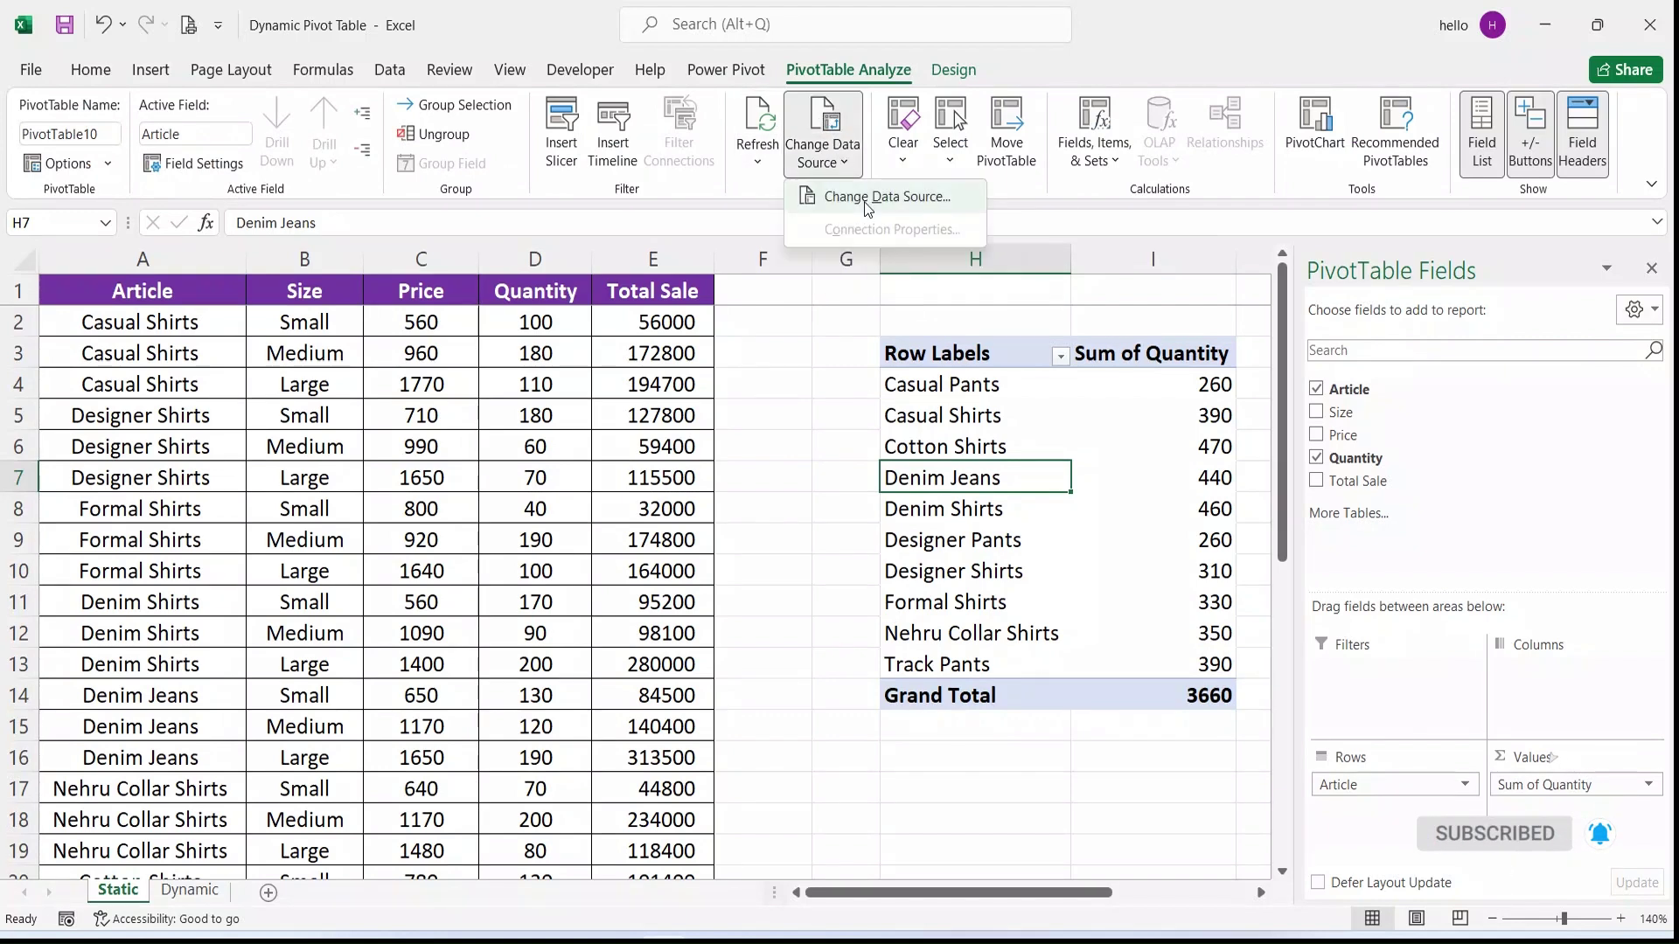
pyautogui.click(866, 198)
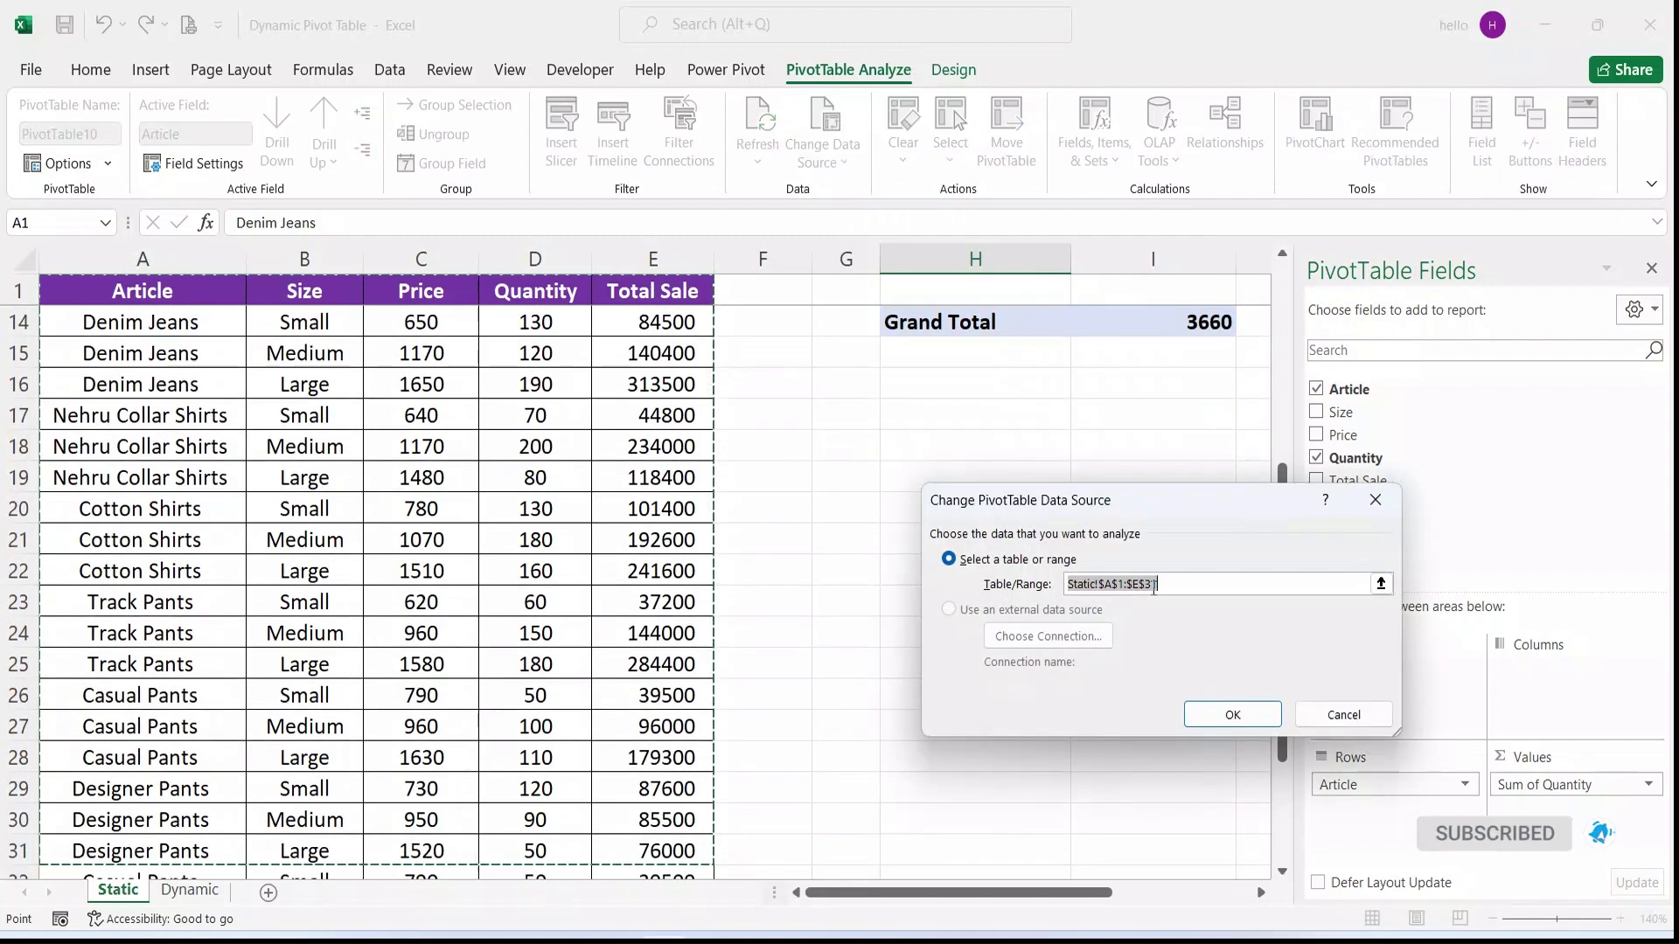
pyautogui.scroll(-2, 743, 592)
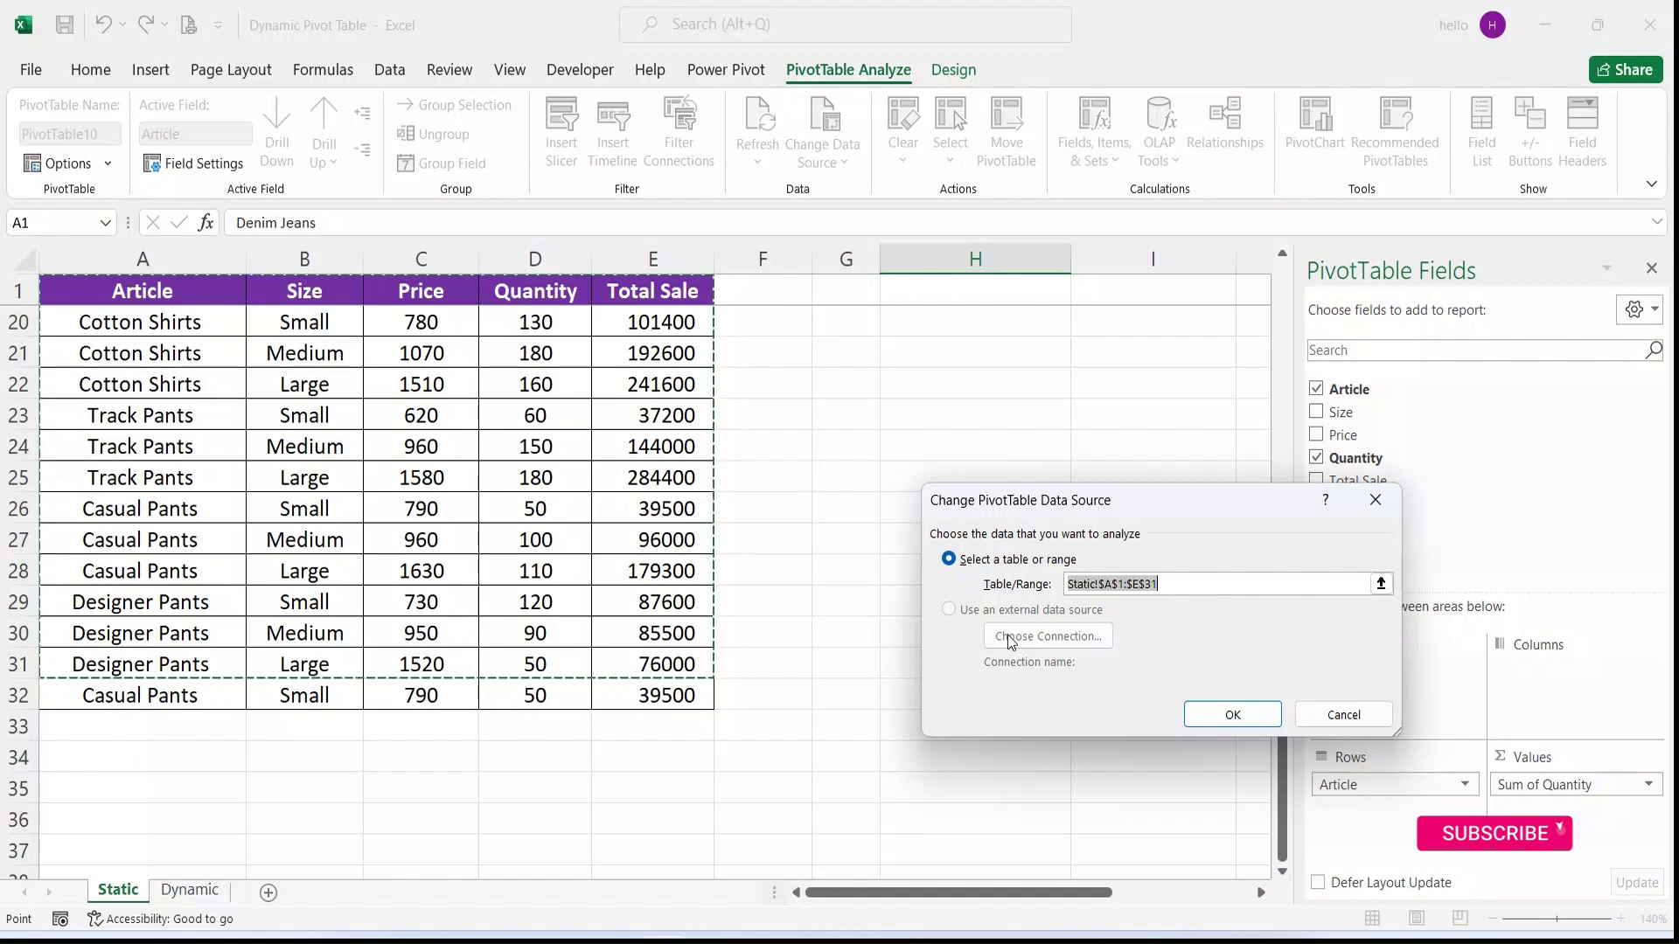
pyautogui.scroll(6, 992, 390)
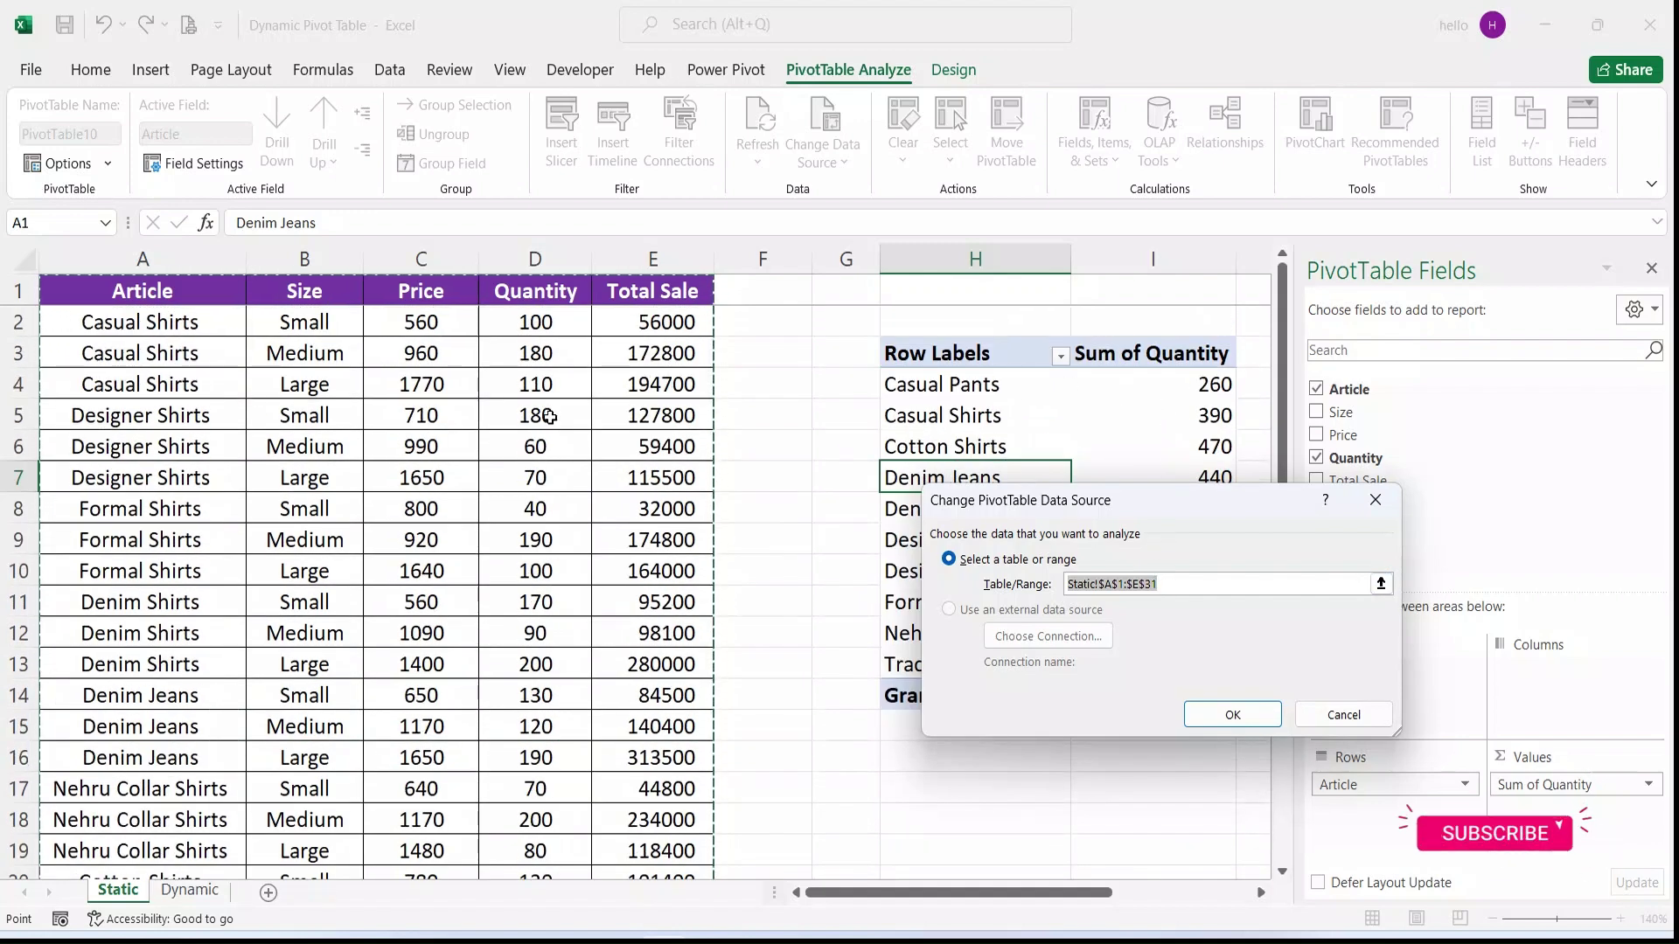
pyautogui.scroll(-6, 548, 416)
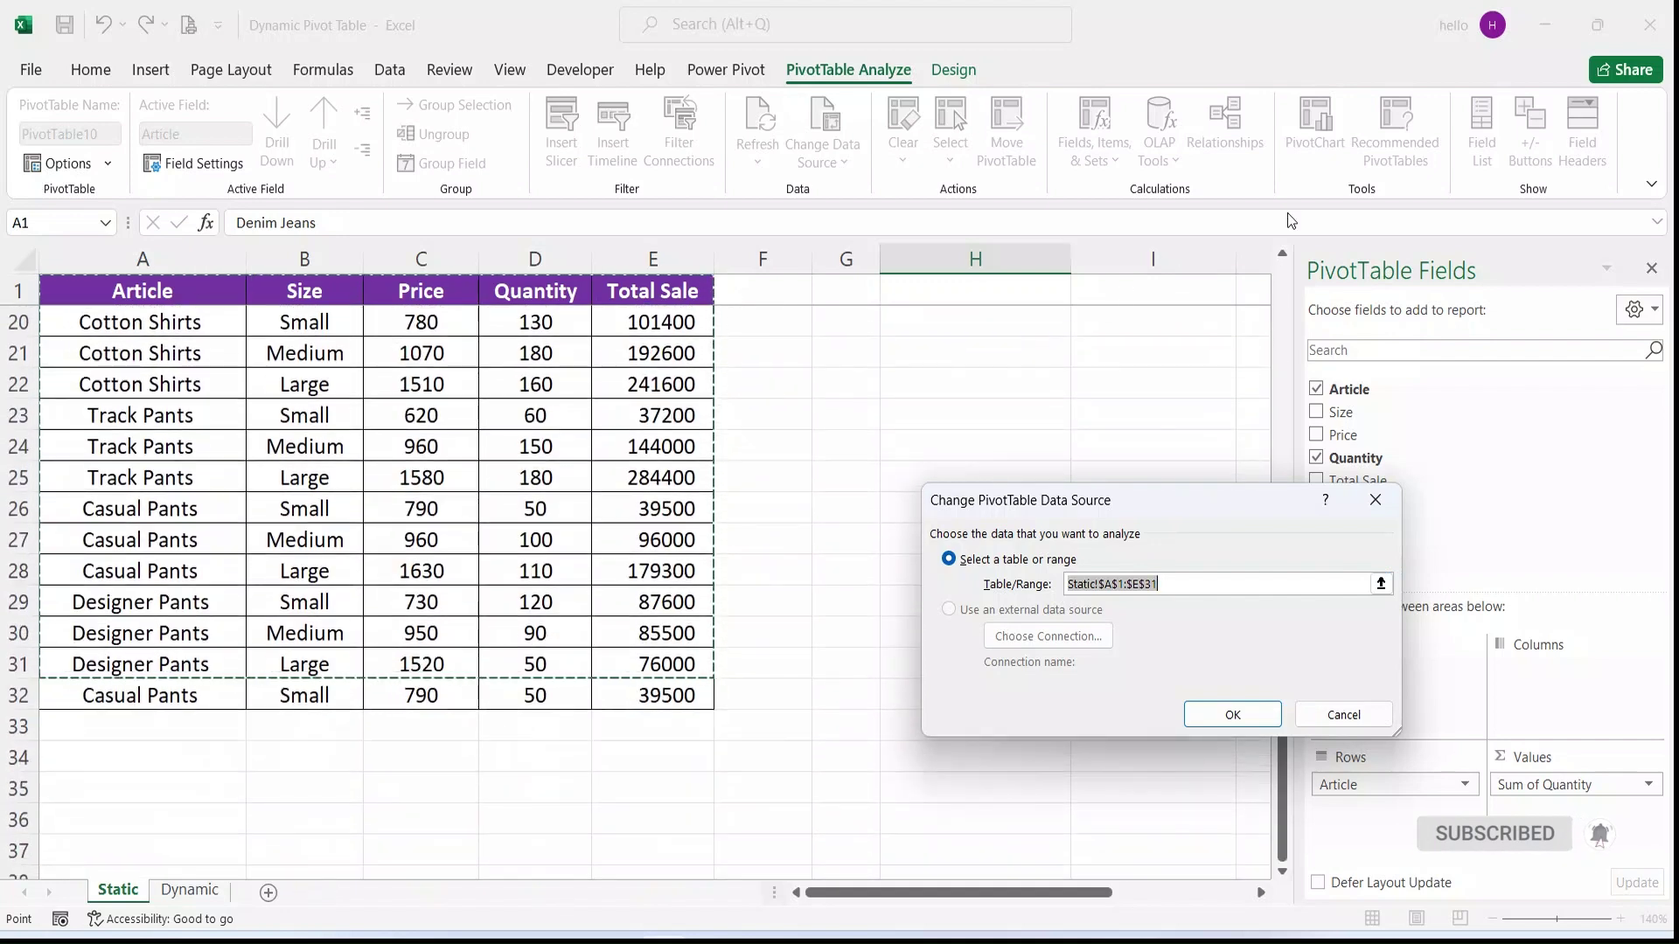
pyautogui.click(1193, 584)
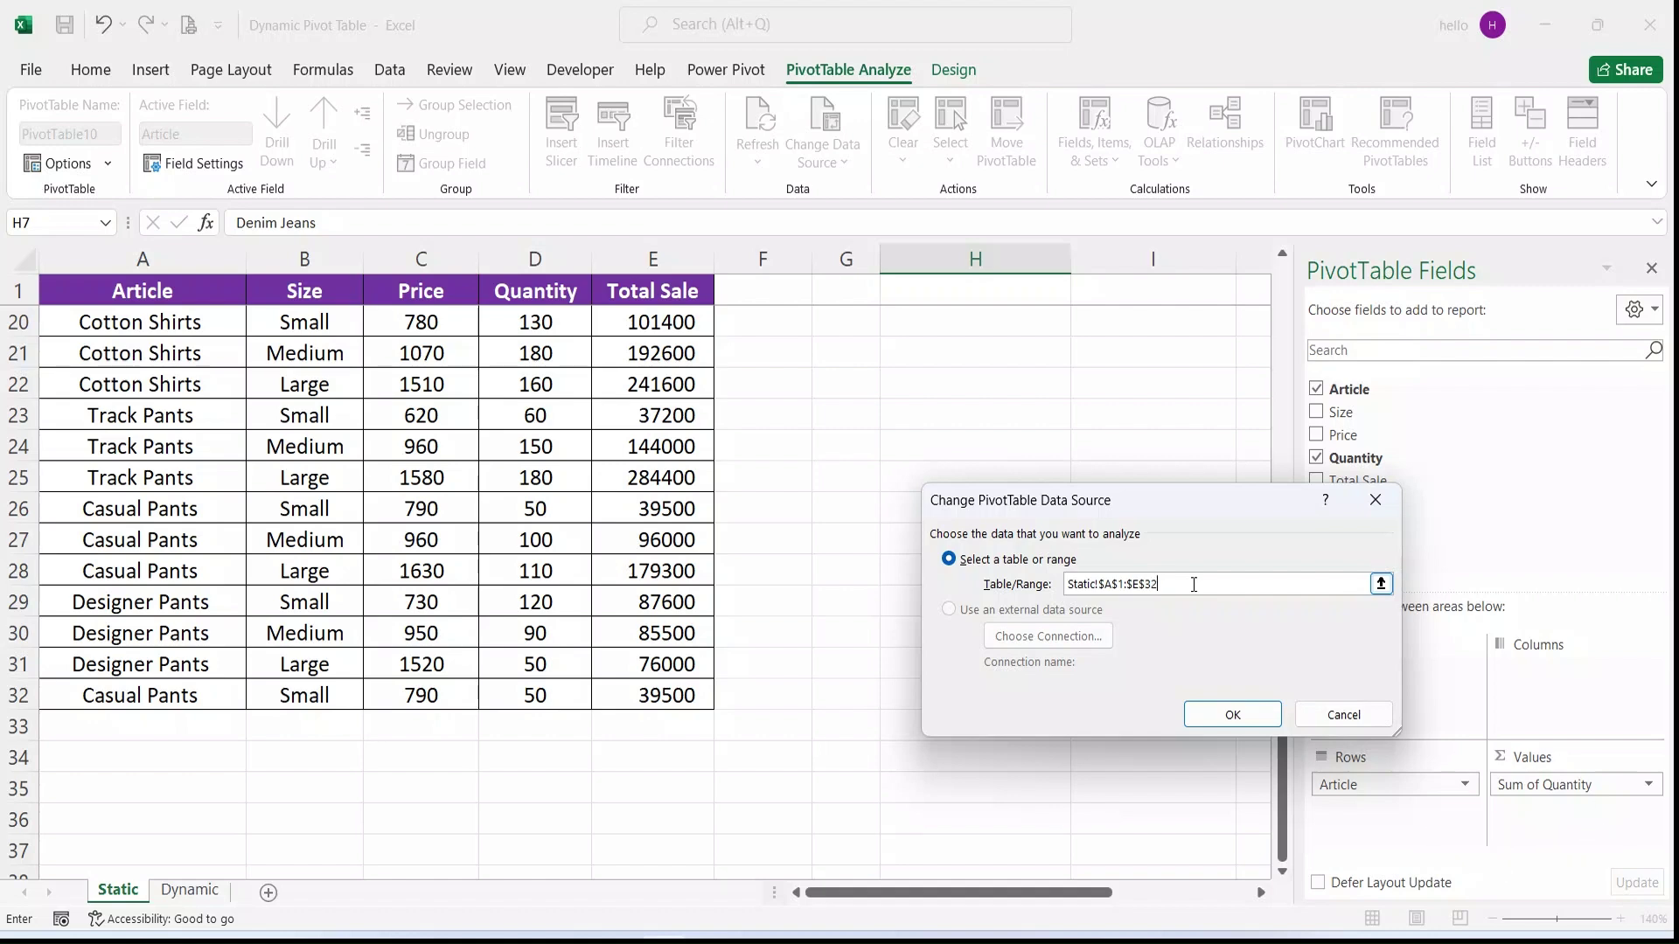
pyautogui.click(1222, 712)
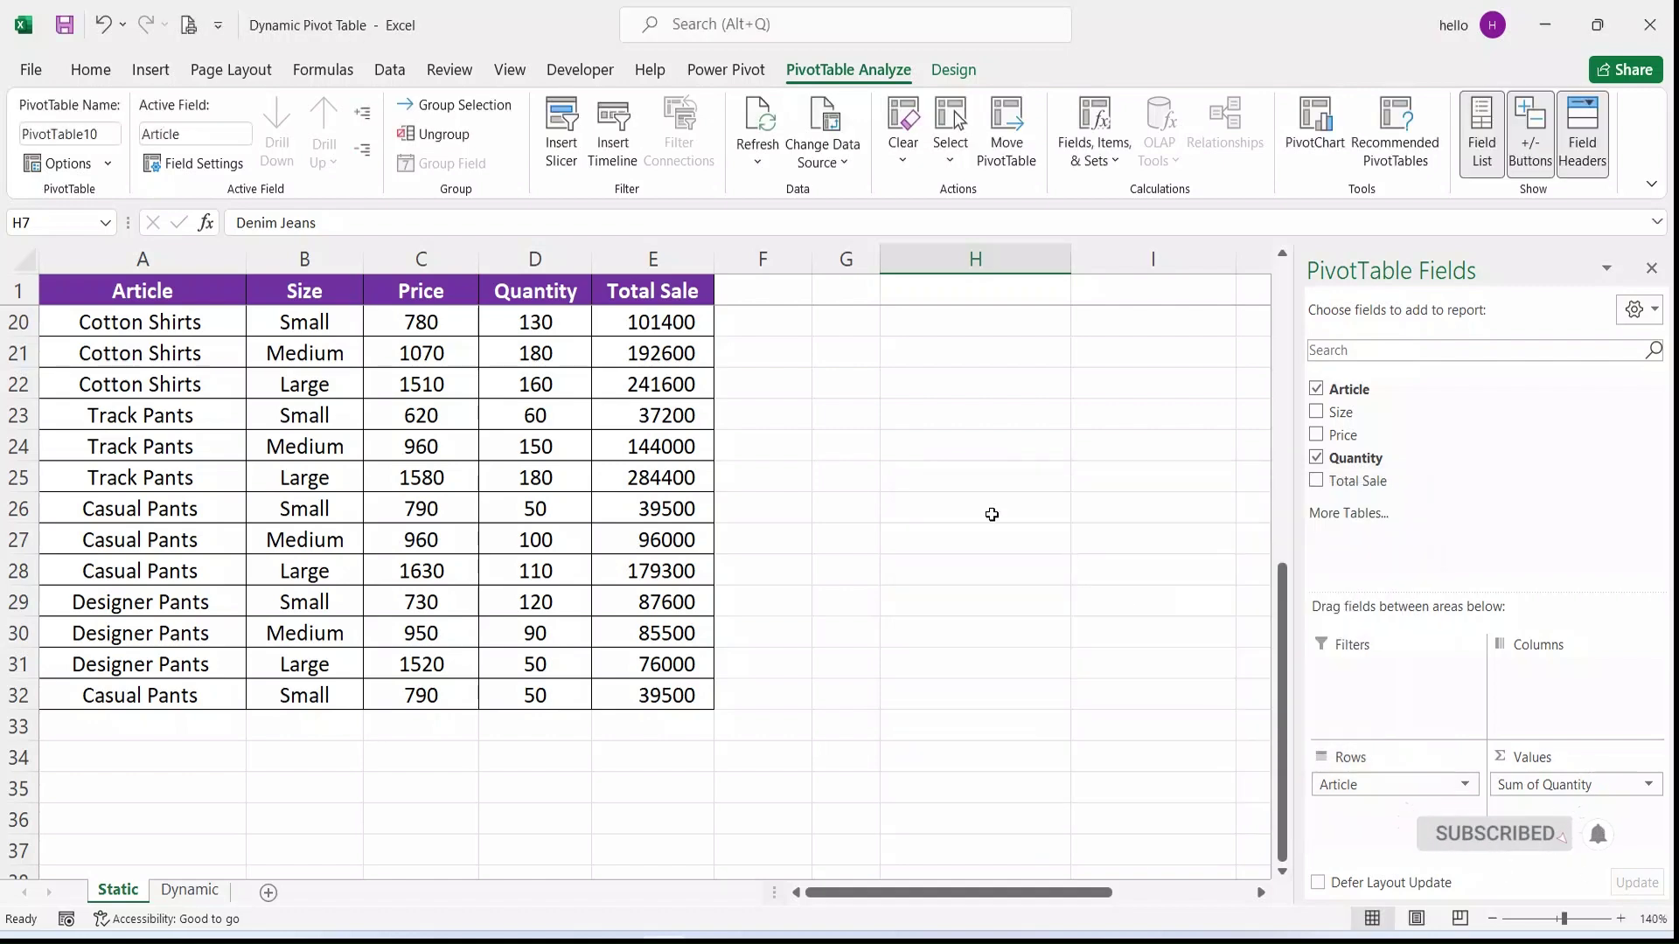
pyautogui.scroll(5, 941, 500)
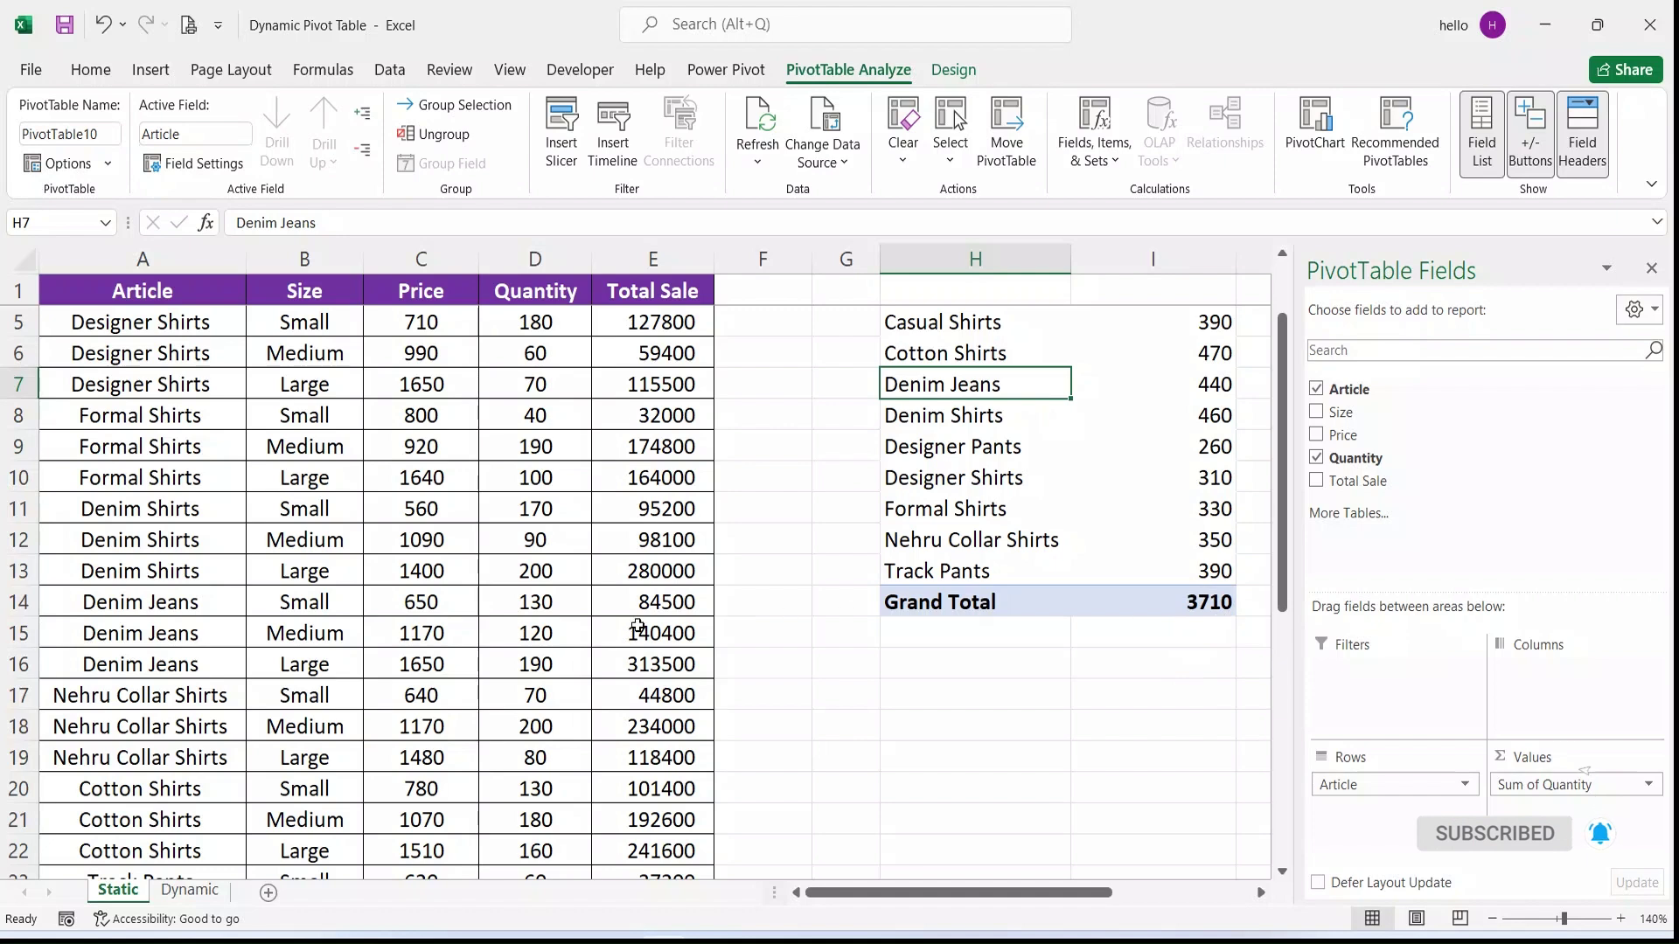
# Add a Track Pants record in row 33 with size Large, price 500 and quantity 30
pyautogui.scroll(-4, 638, 626)
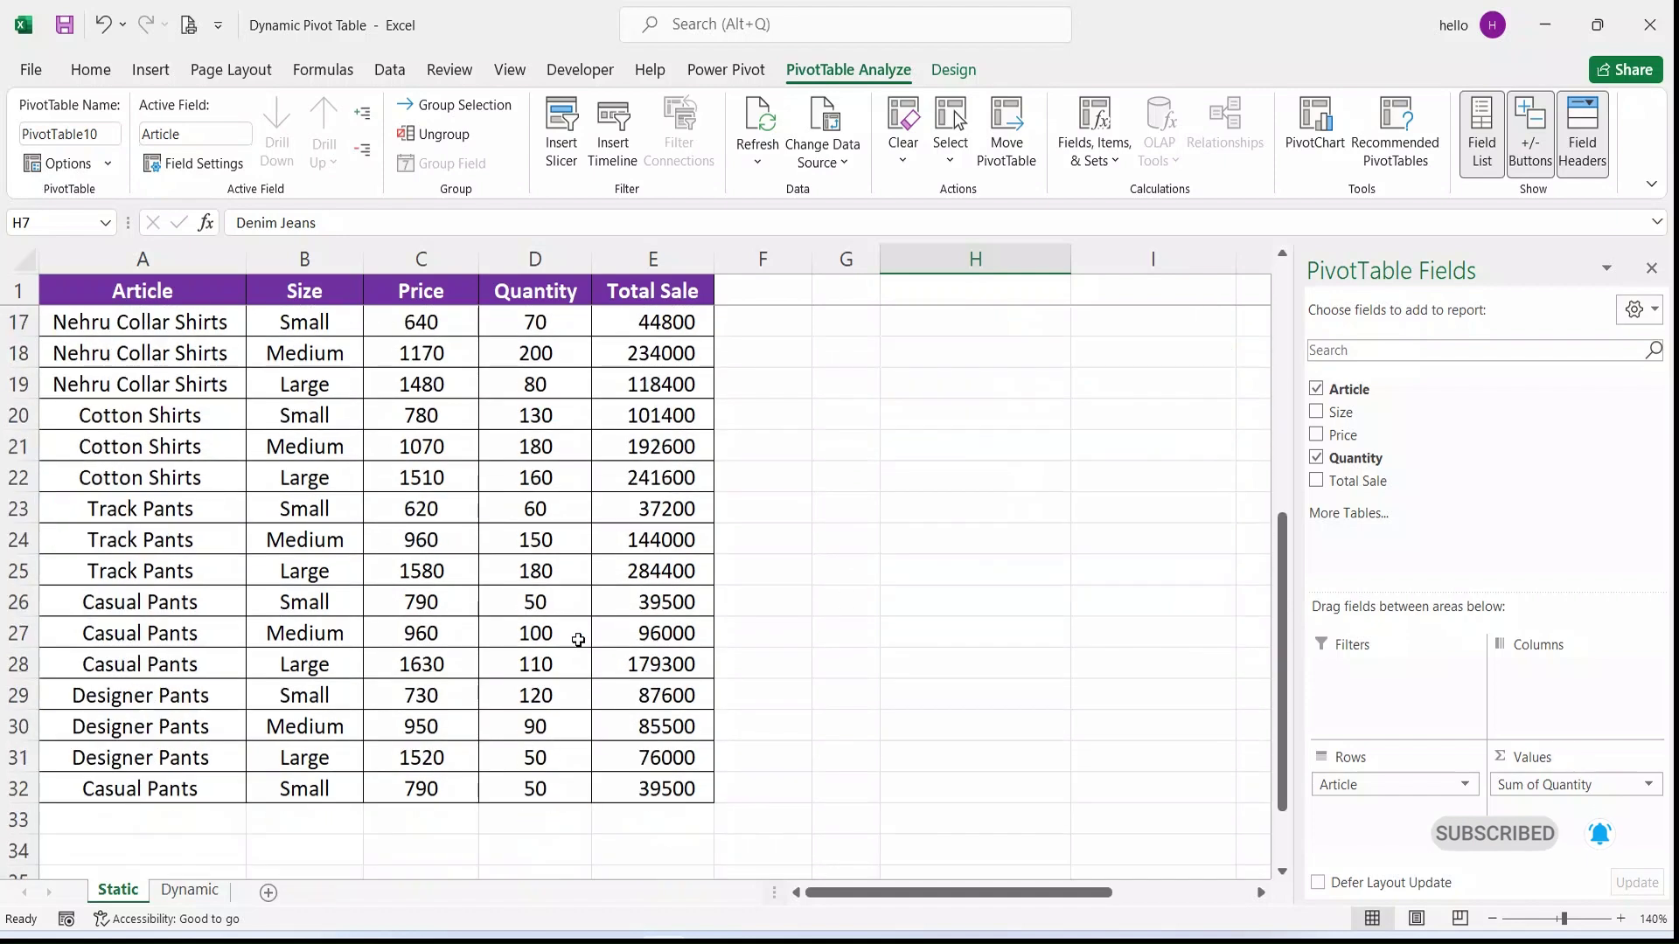
pyautogui.click(123, 818)
pyautogui.write('tr')
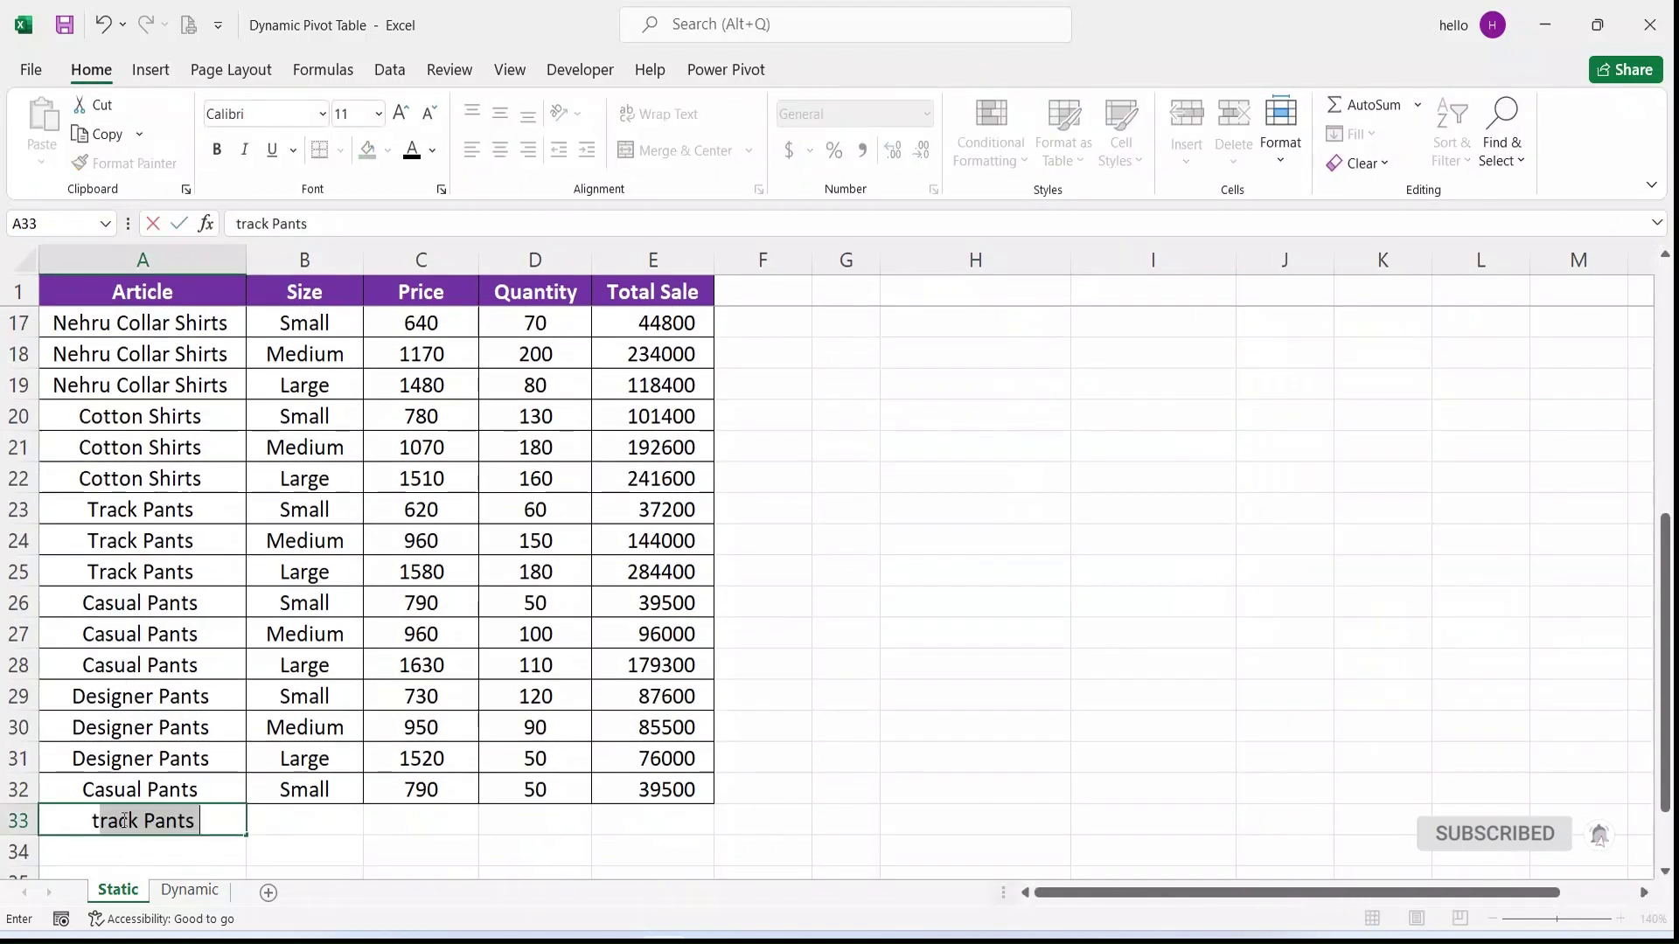
pyautogui.press('Tab')
pyautogui.write('Large')
pyautogui.press('Tab')
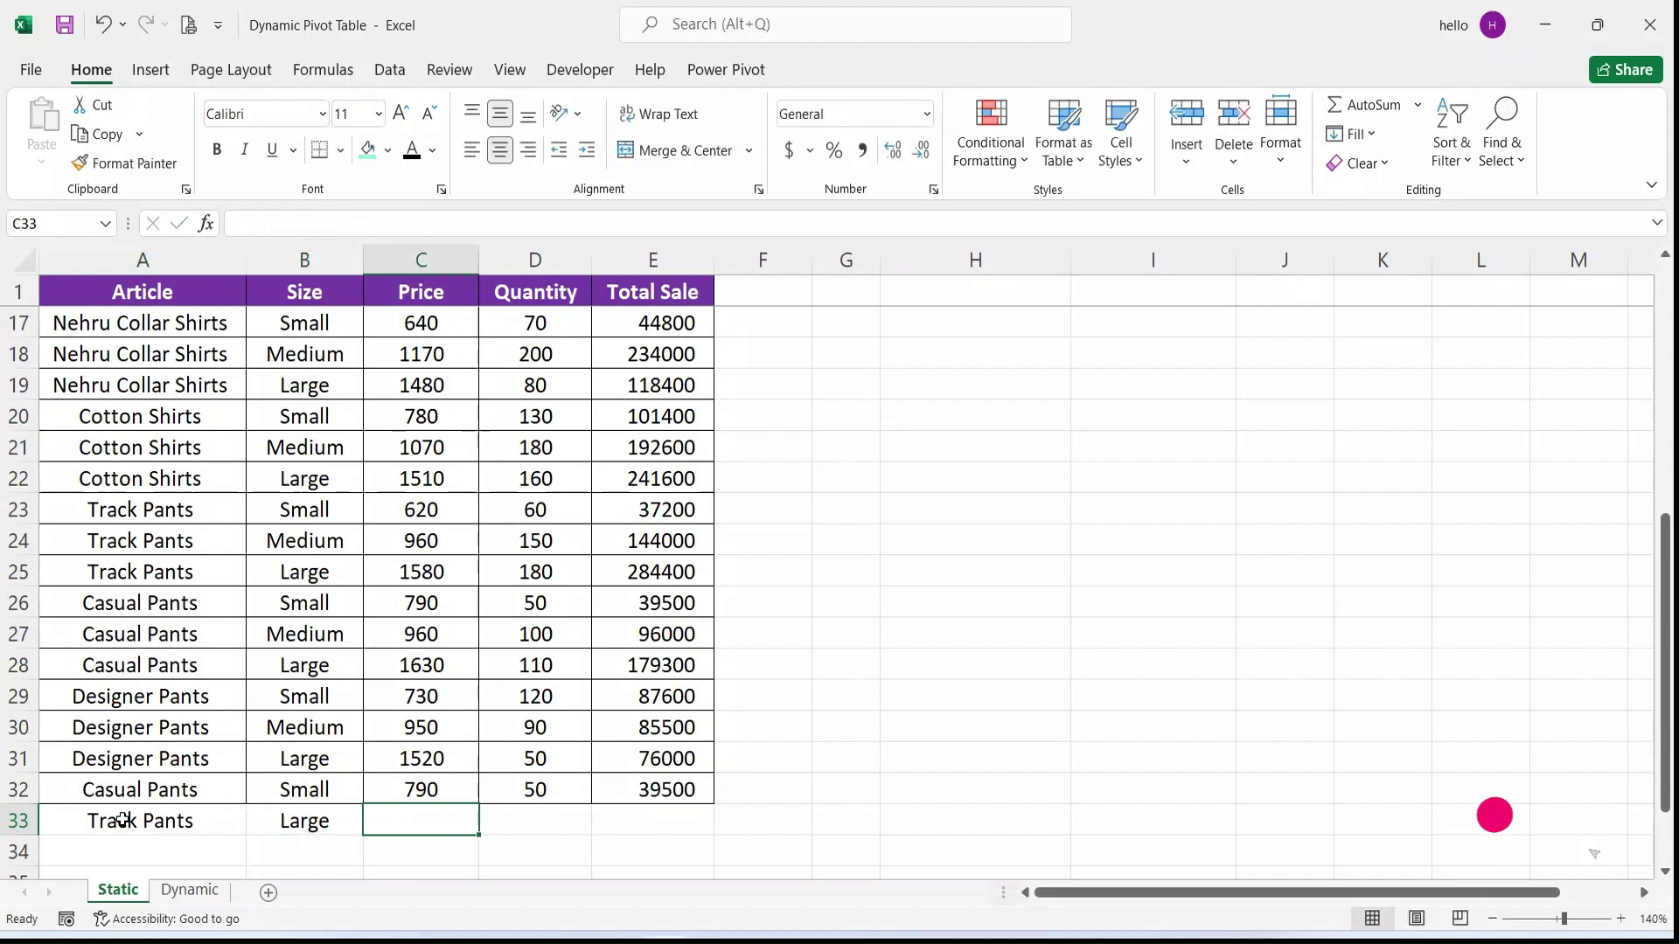
pyautogui.write('500')
pyautogui.press('Tab')
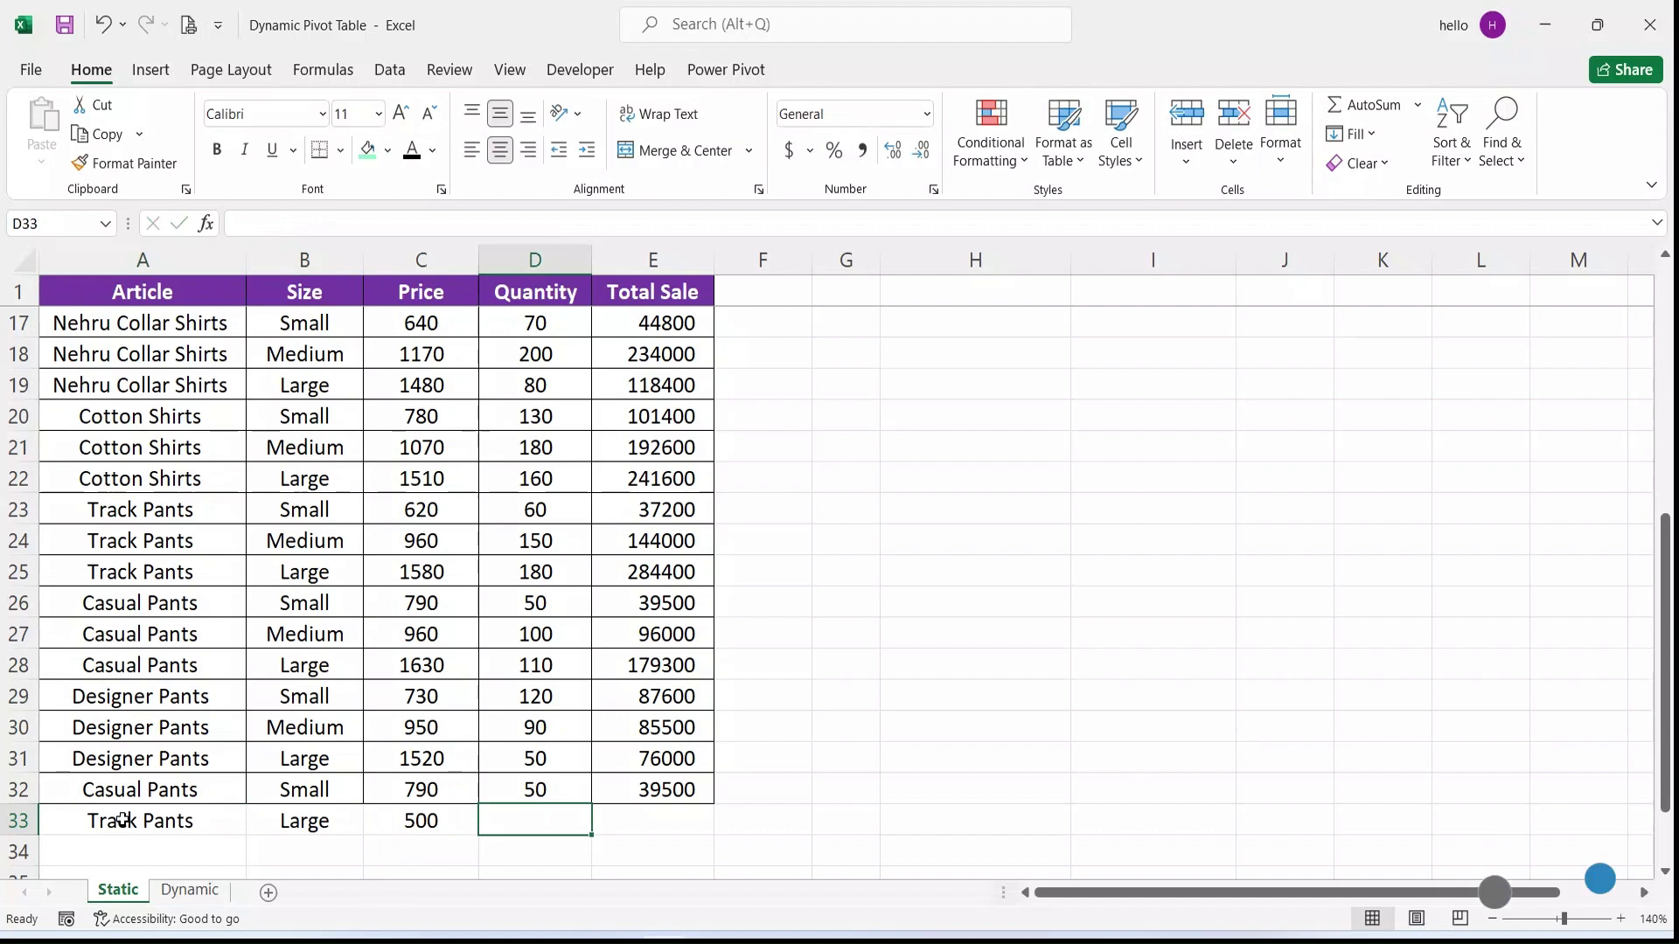
pyautogui.write('30')
pyautogui.press('Tab')
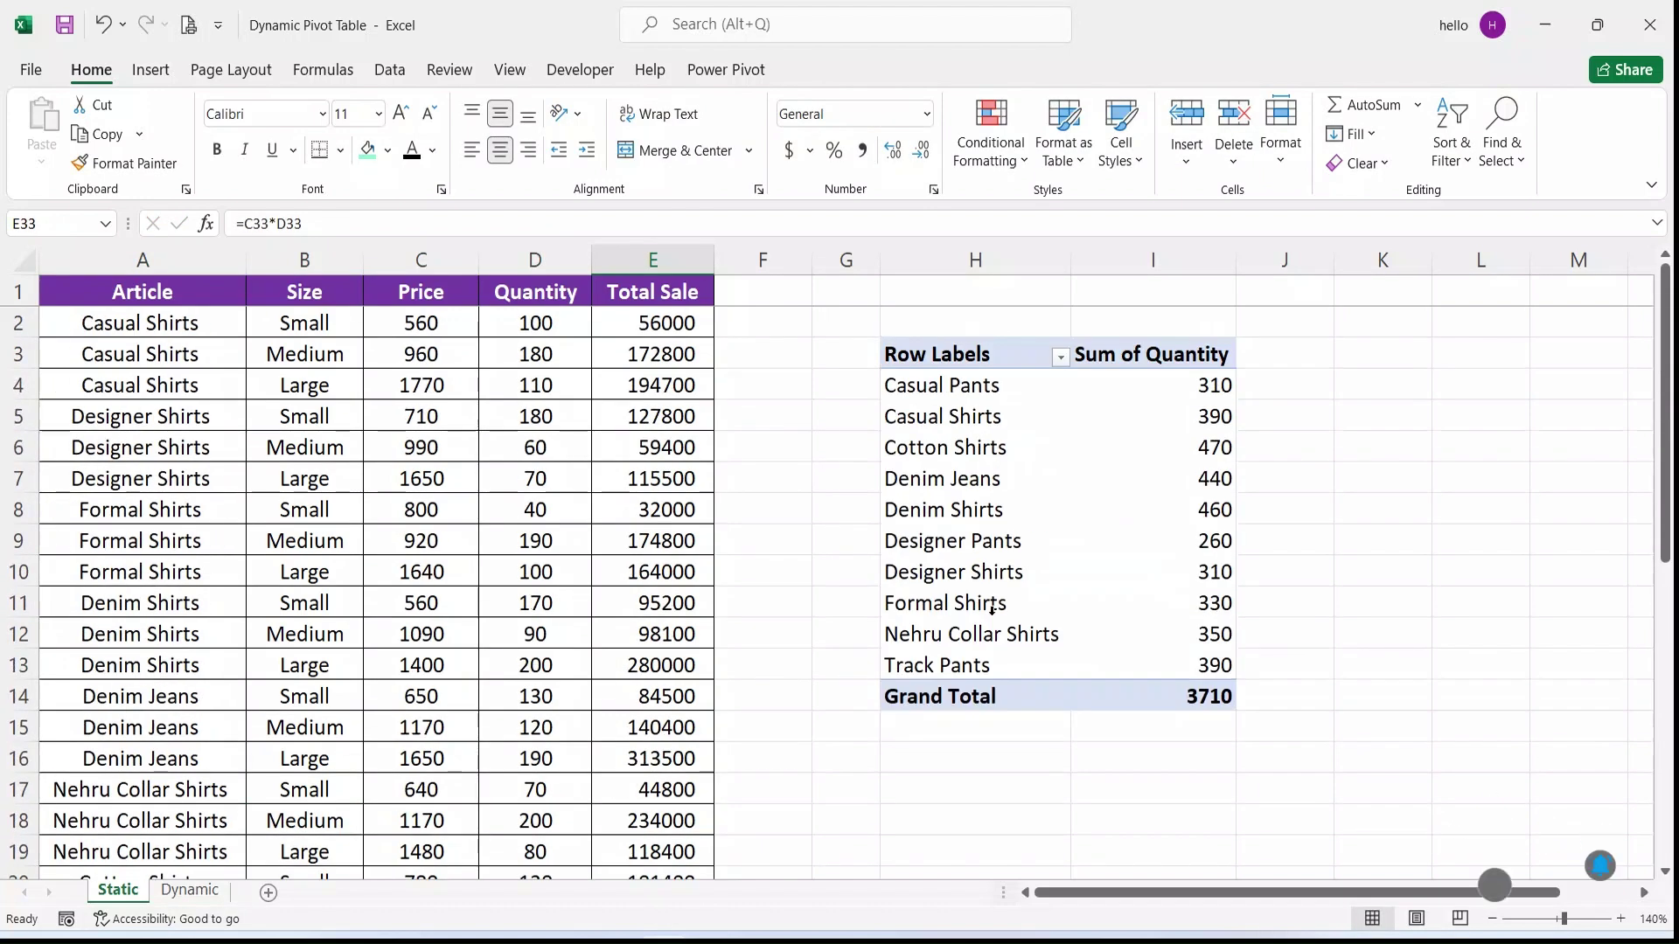
# Refresh the PivotTable to test whether the Track Pants record in row 33 is picked up
pyautogui.click(1005, 542)
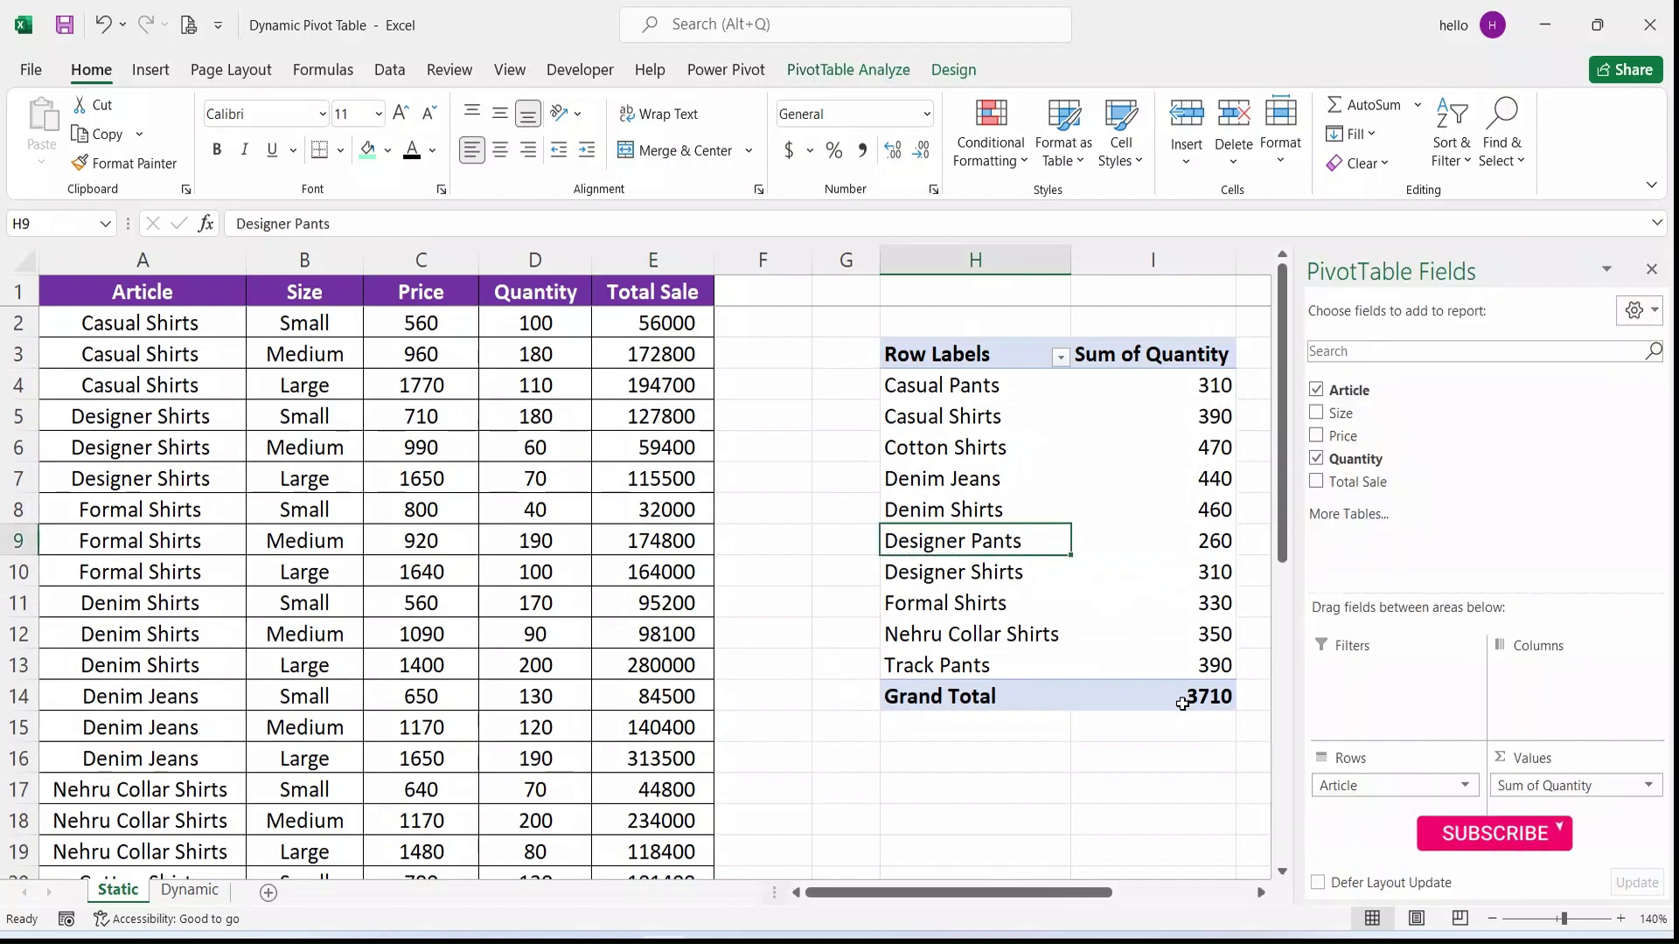
pyautogui.rightClick(941, 486)
pyautogui.click(1015, 535)
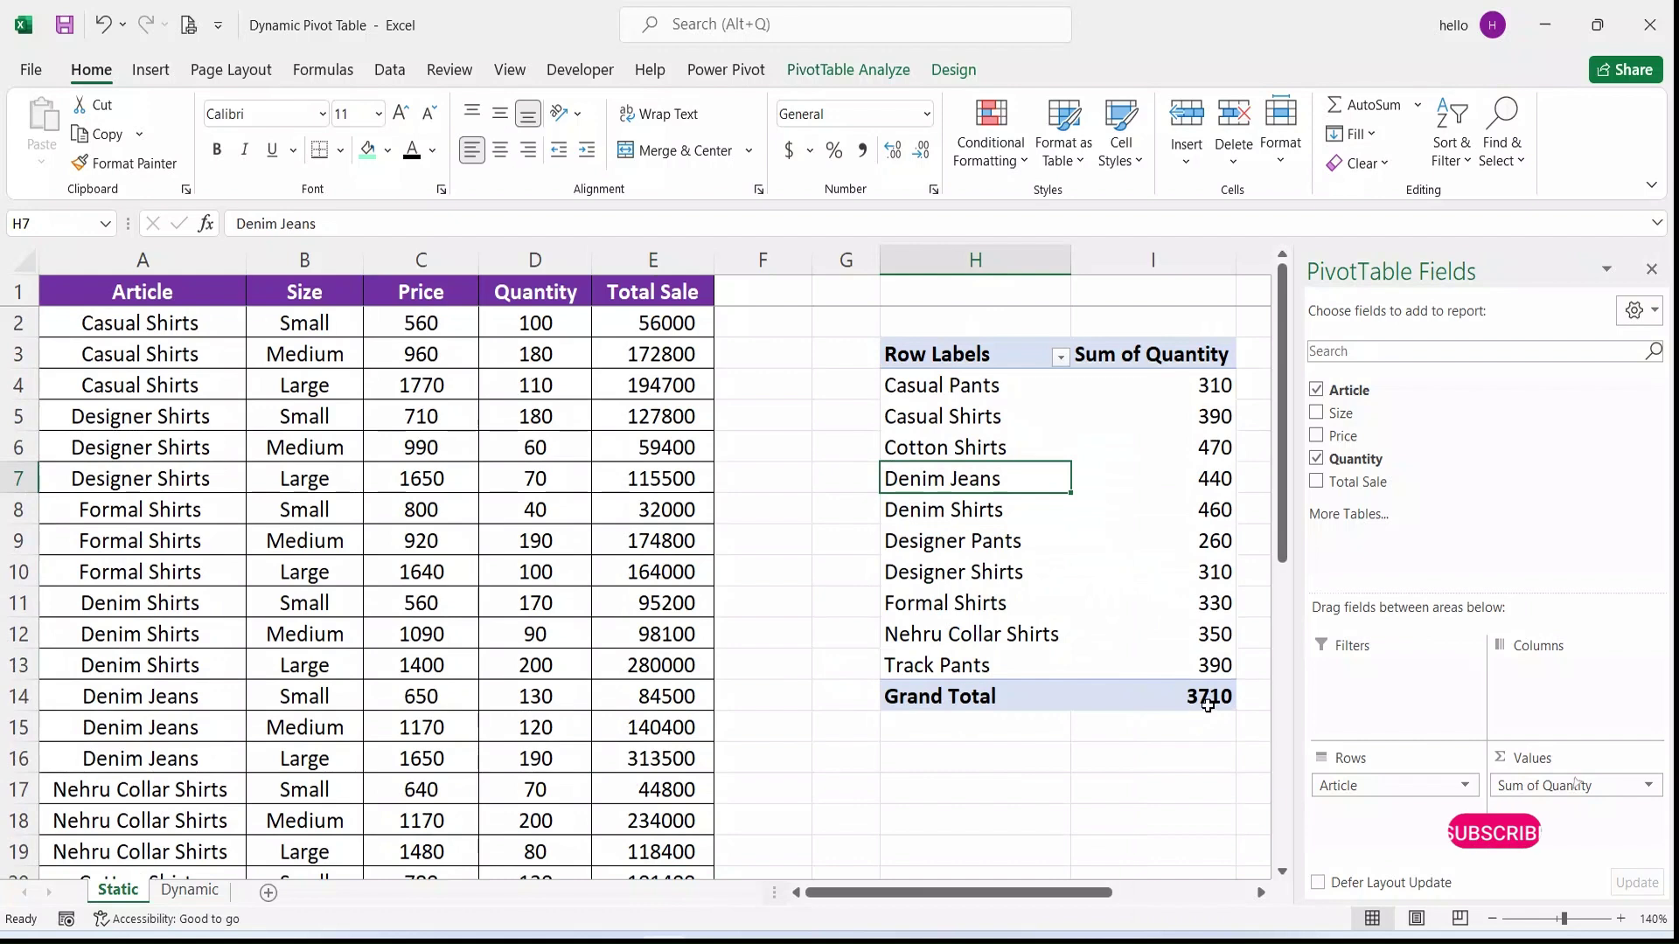
# Extend the PivotTable's data source range to Static!$A$1:$E$33 to cover the new Track Pants row
pyautogui.click(798, 74)
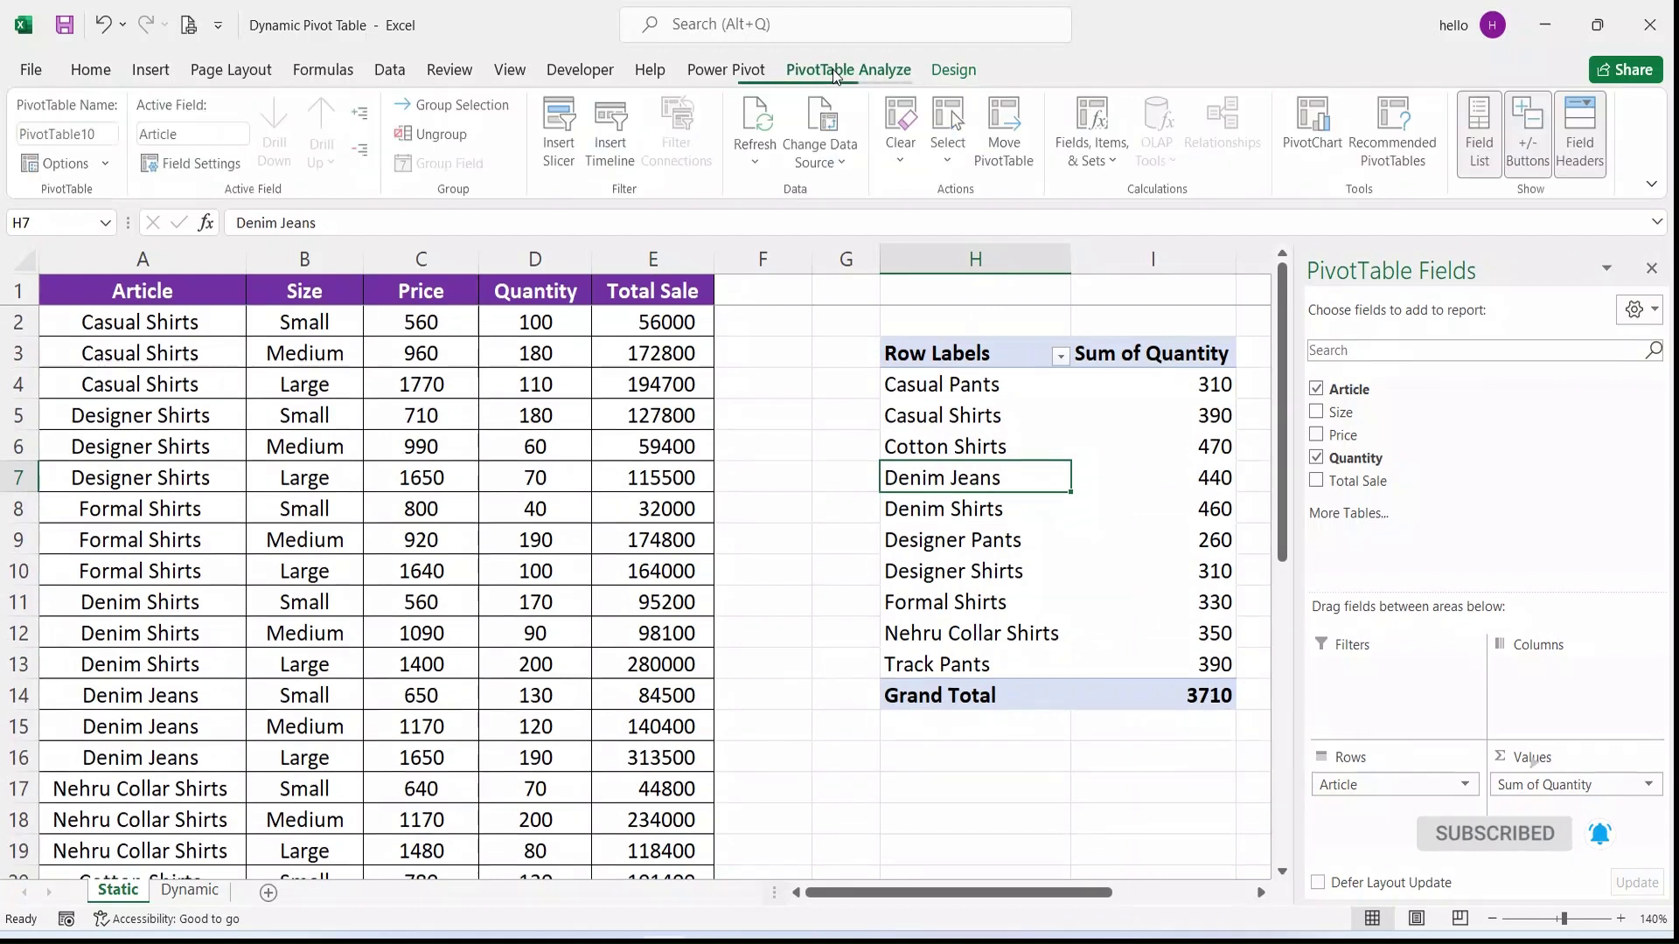
pyautogui.click(829, 164)
pyautogui.click(853, 200)
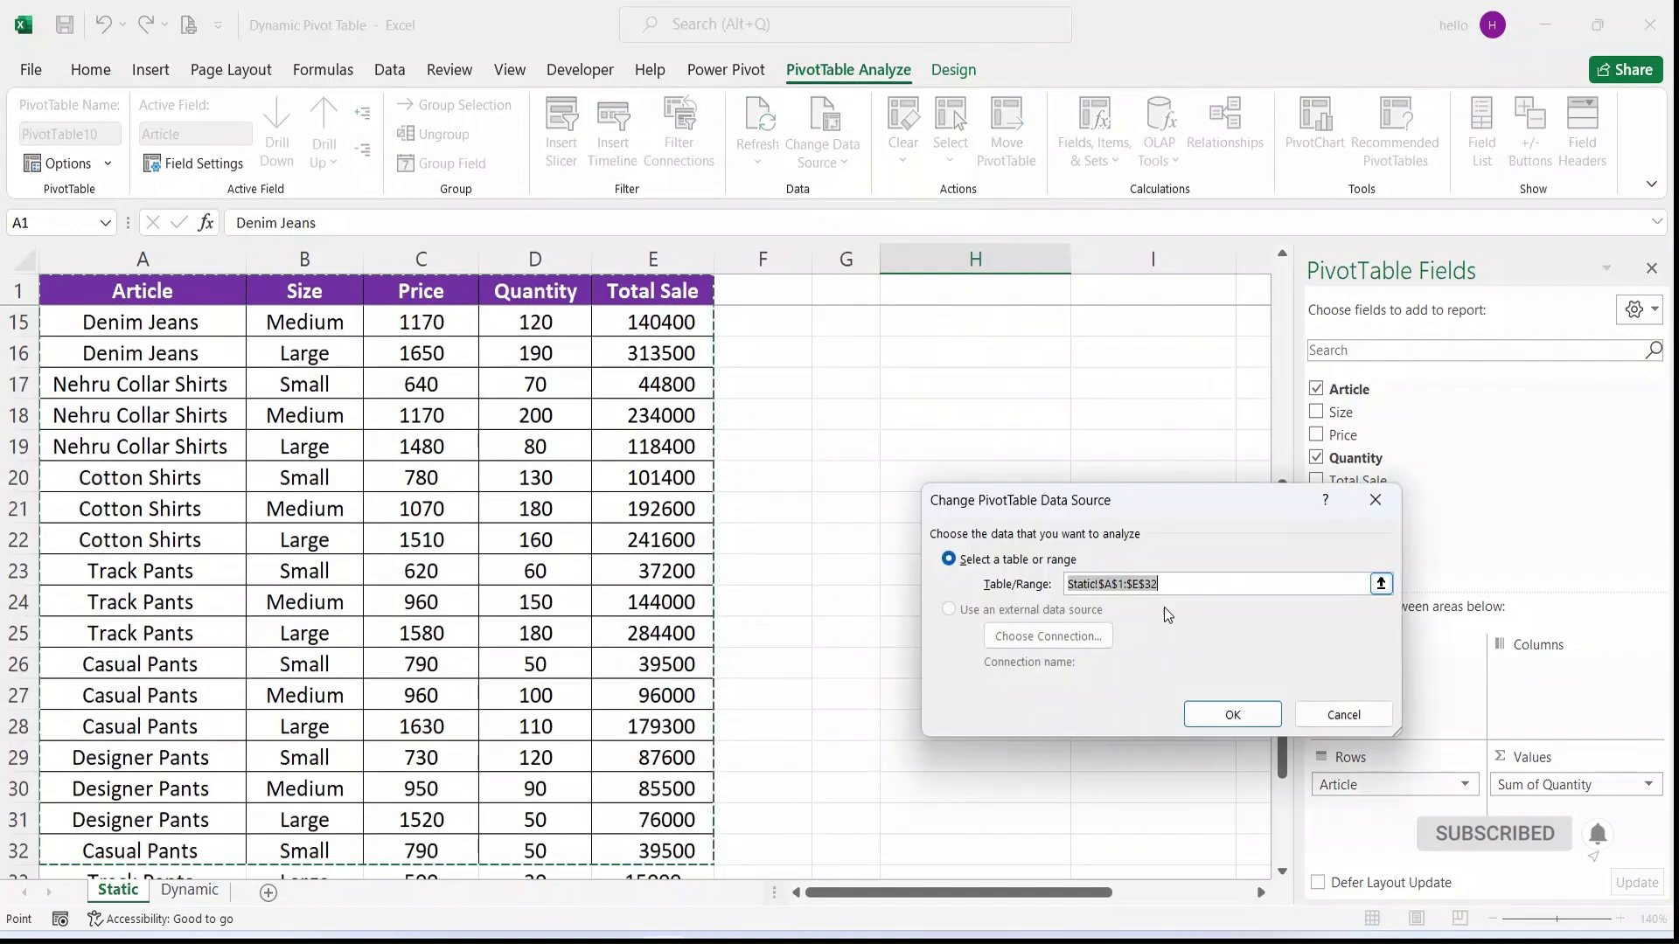
pyautogui.scroll(-2, 350, 612)
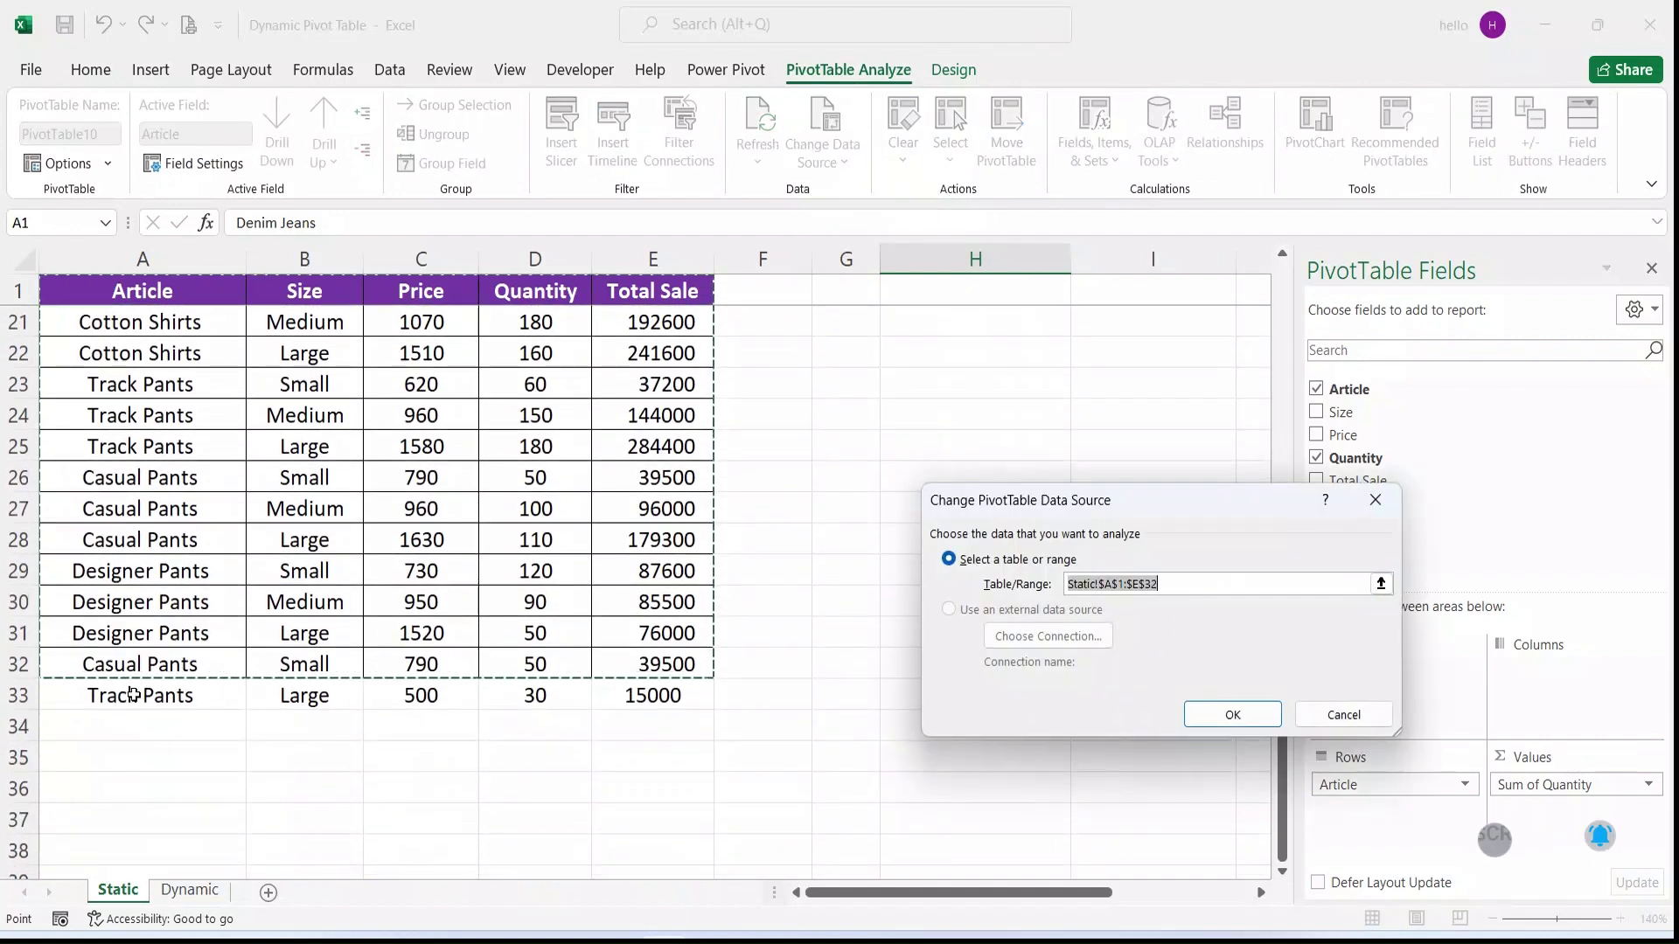
pyautogui.click(1205, 584)
pyautogui.press('BackSpace')
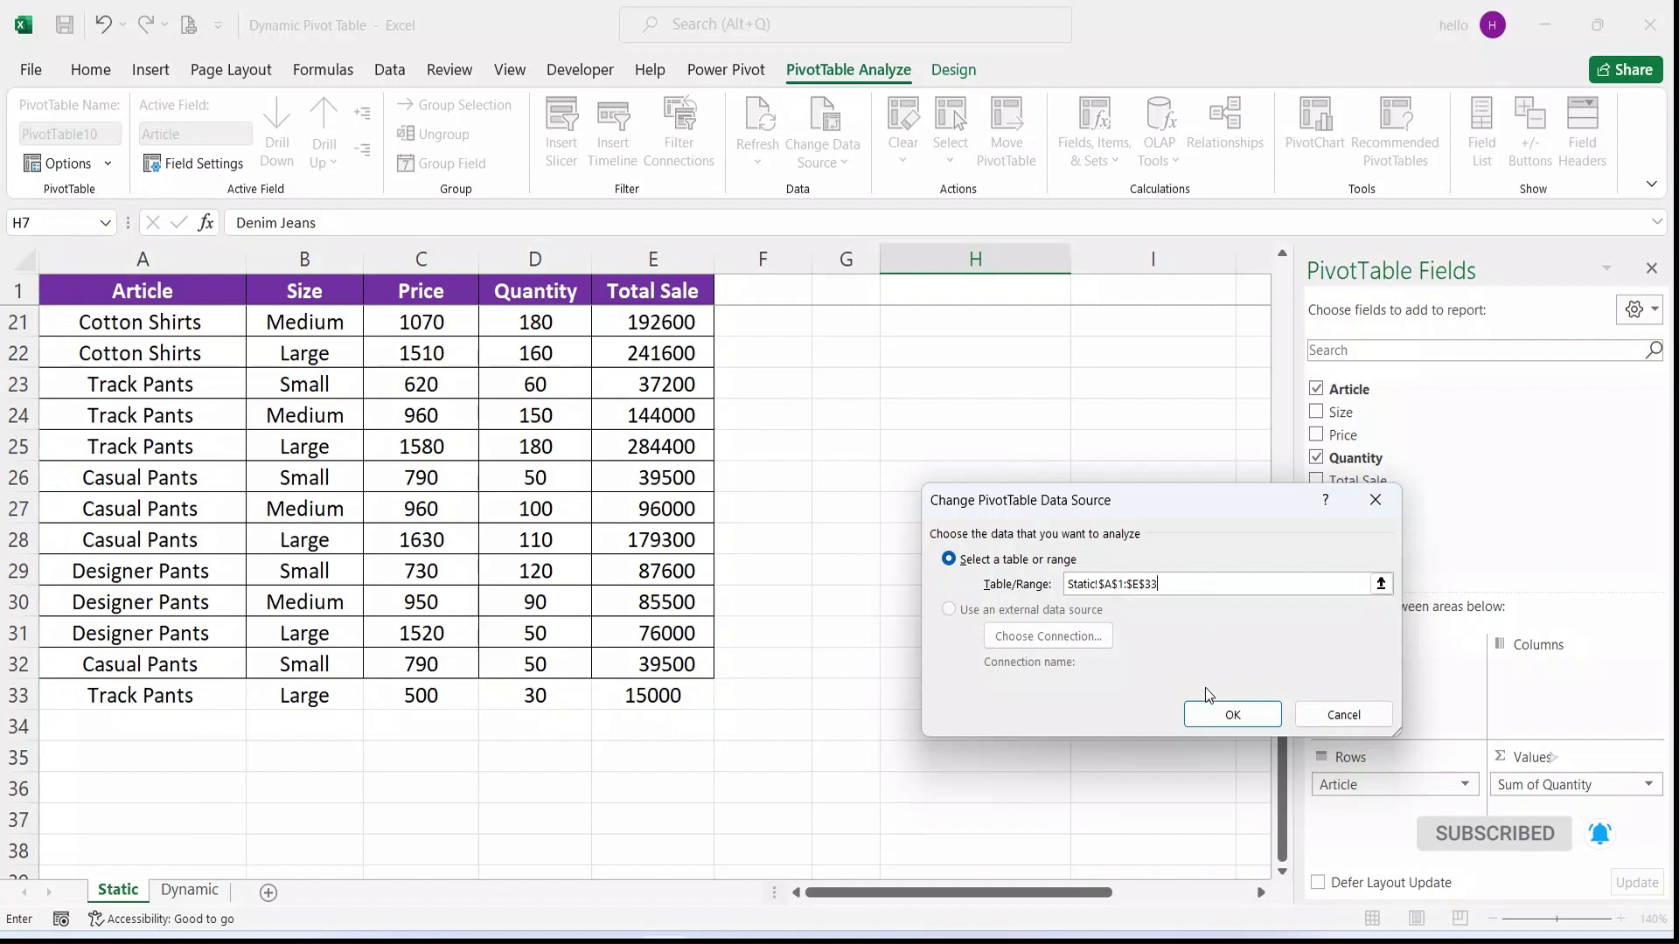
pyautogui.write('3')
pyautogui.click(1220, 712)
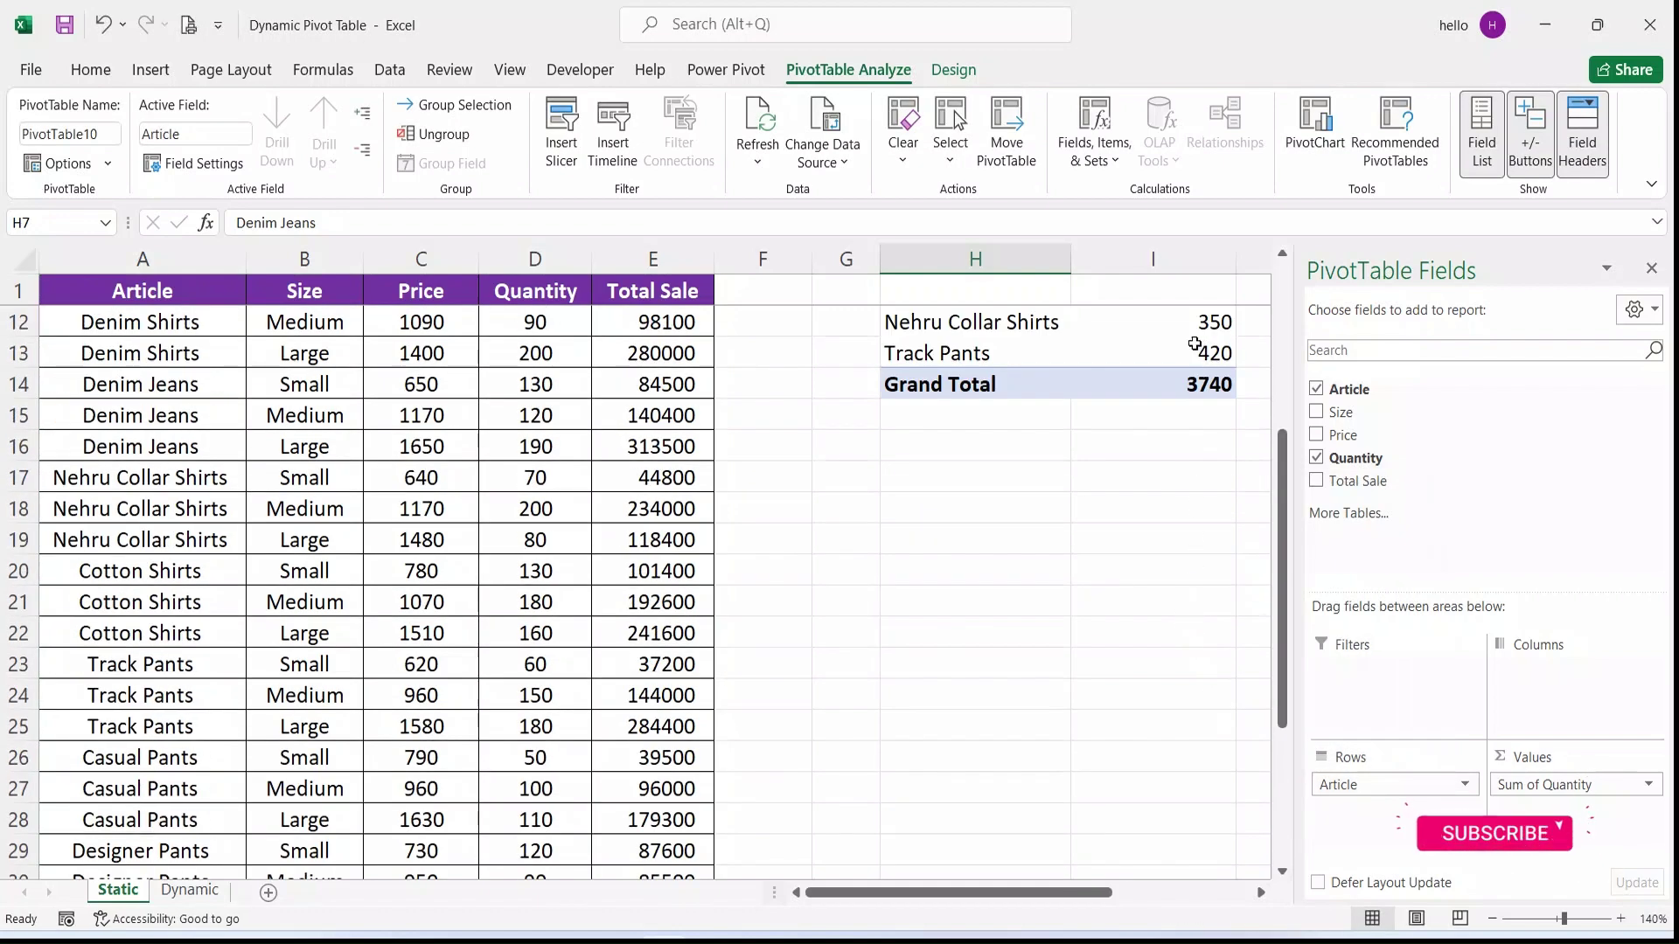
# Add a Discount column header in F1 beside Total Sale and check the PivotTable's field list for it
pyautogui.click(747, 291)
pyautogui.scroll(3, 787, 326)
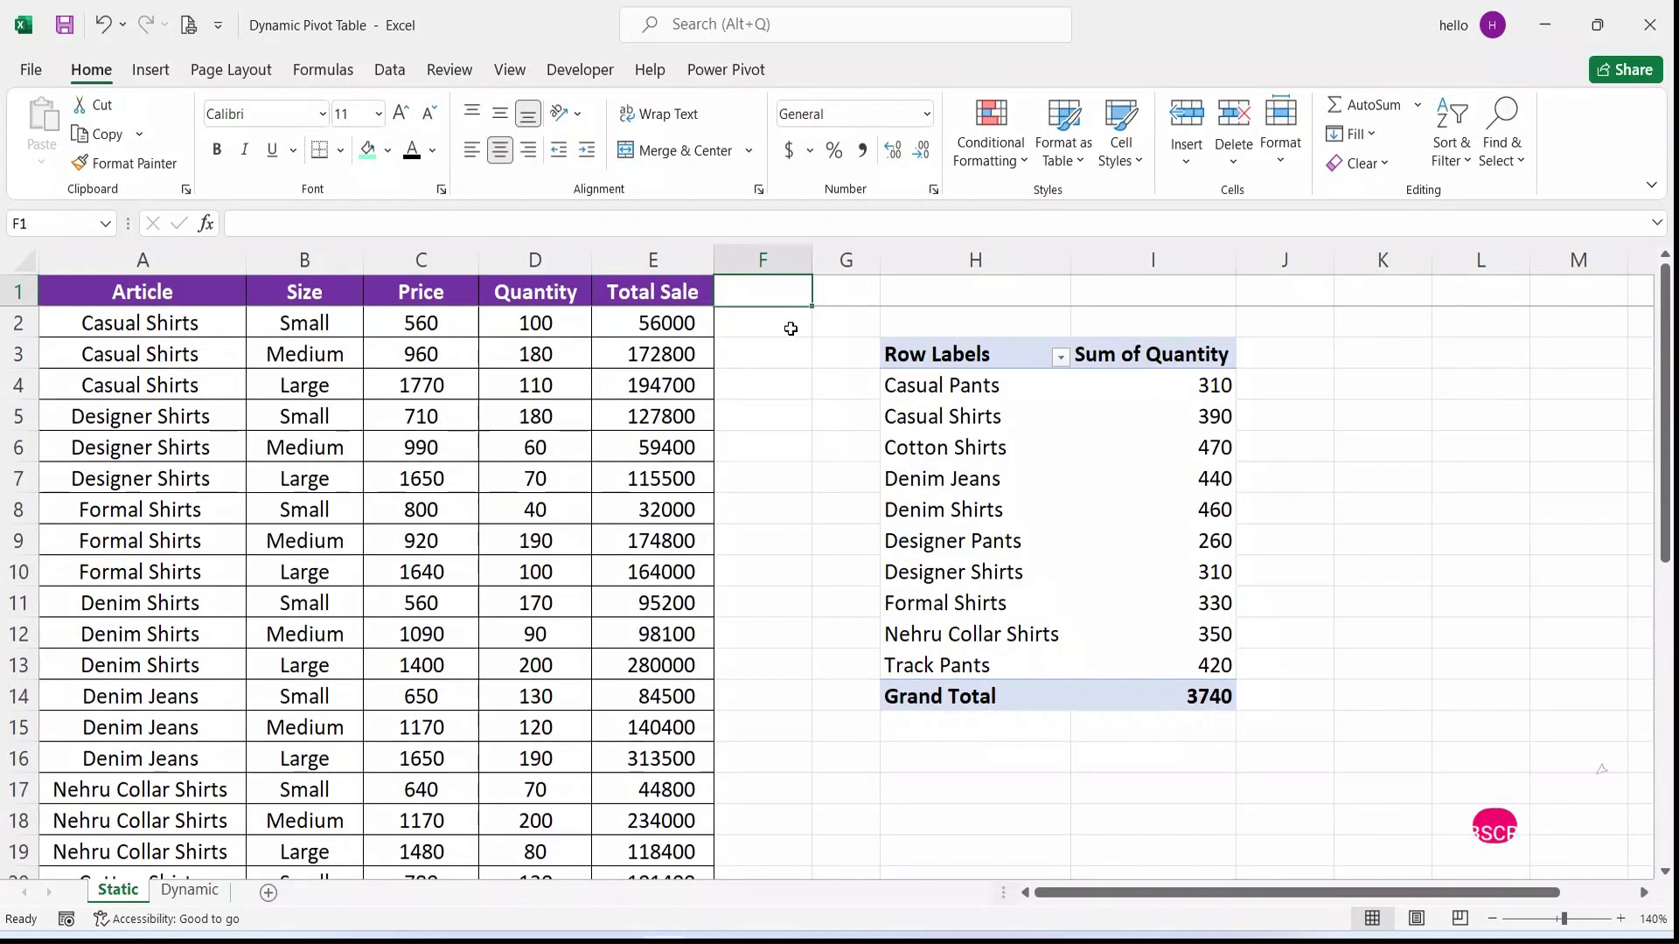
pyautogui.write('Disc')
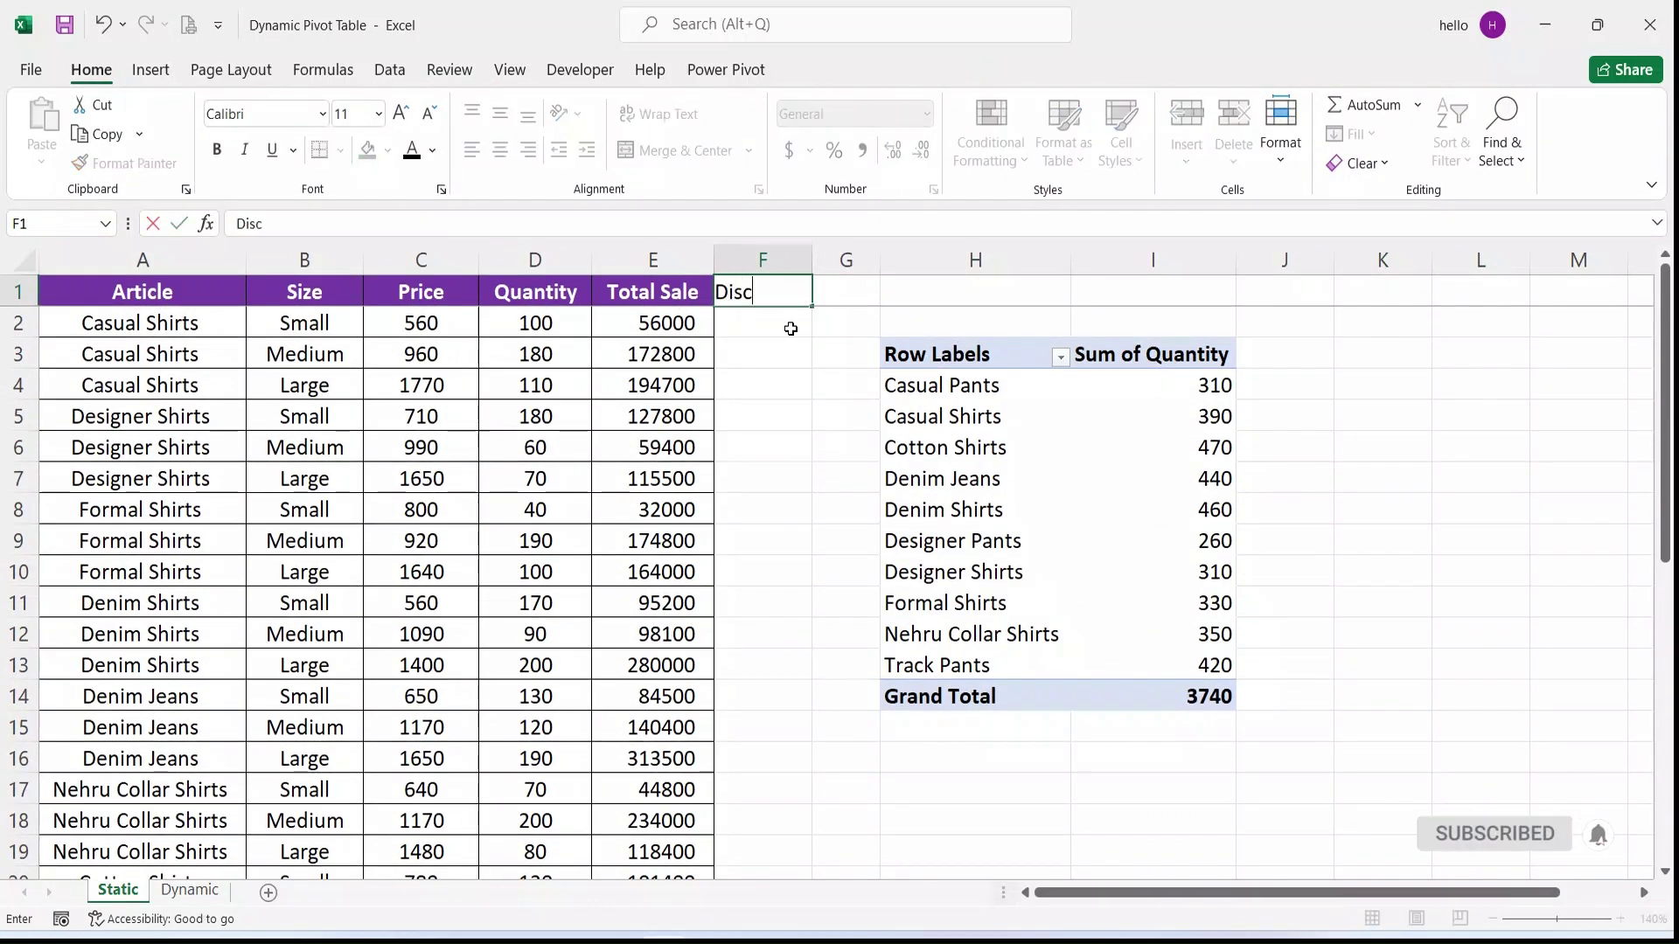
pyautogui.write('ount')
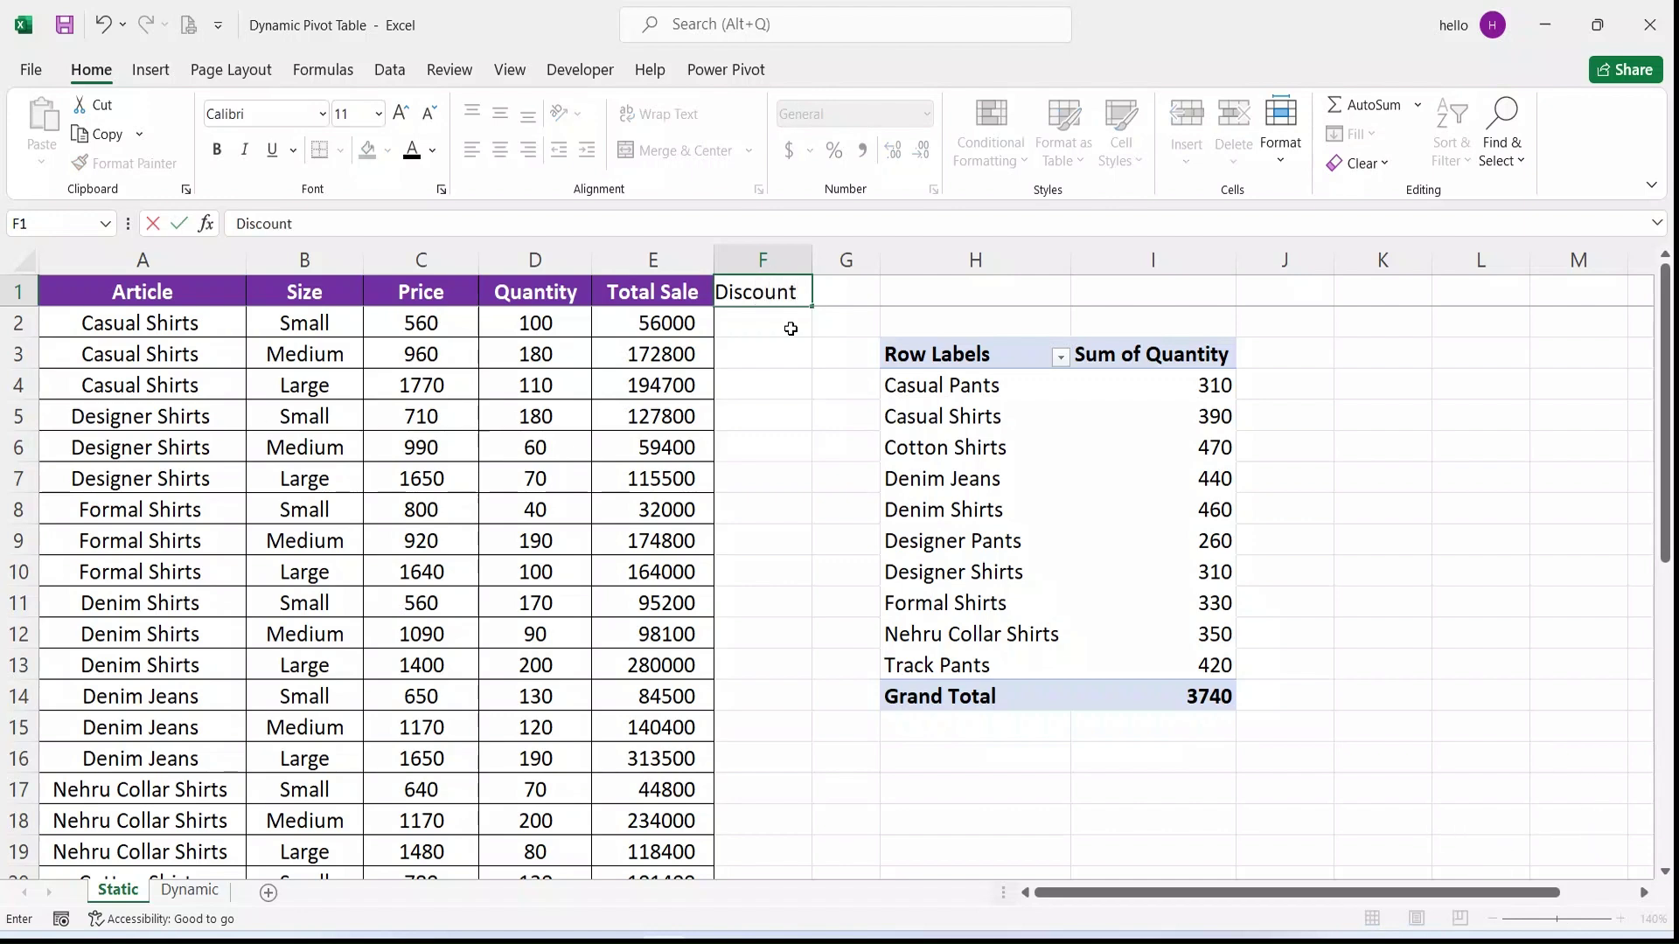
pyautogui.press('Tab')
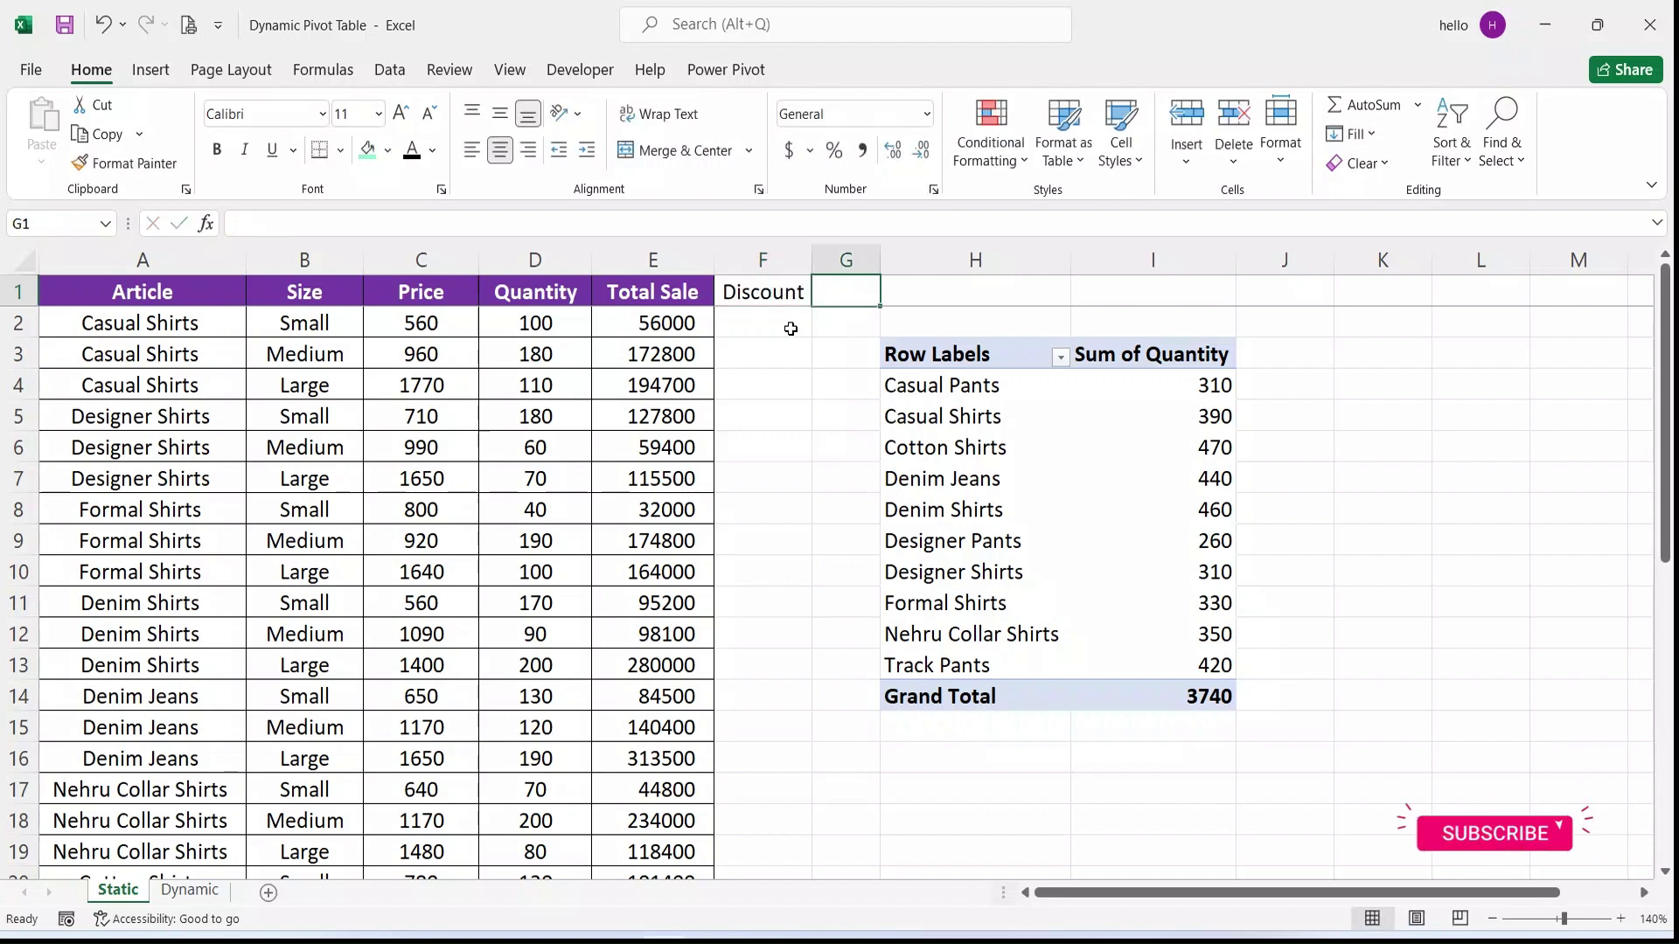
pyautogui.click(916, 475)
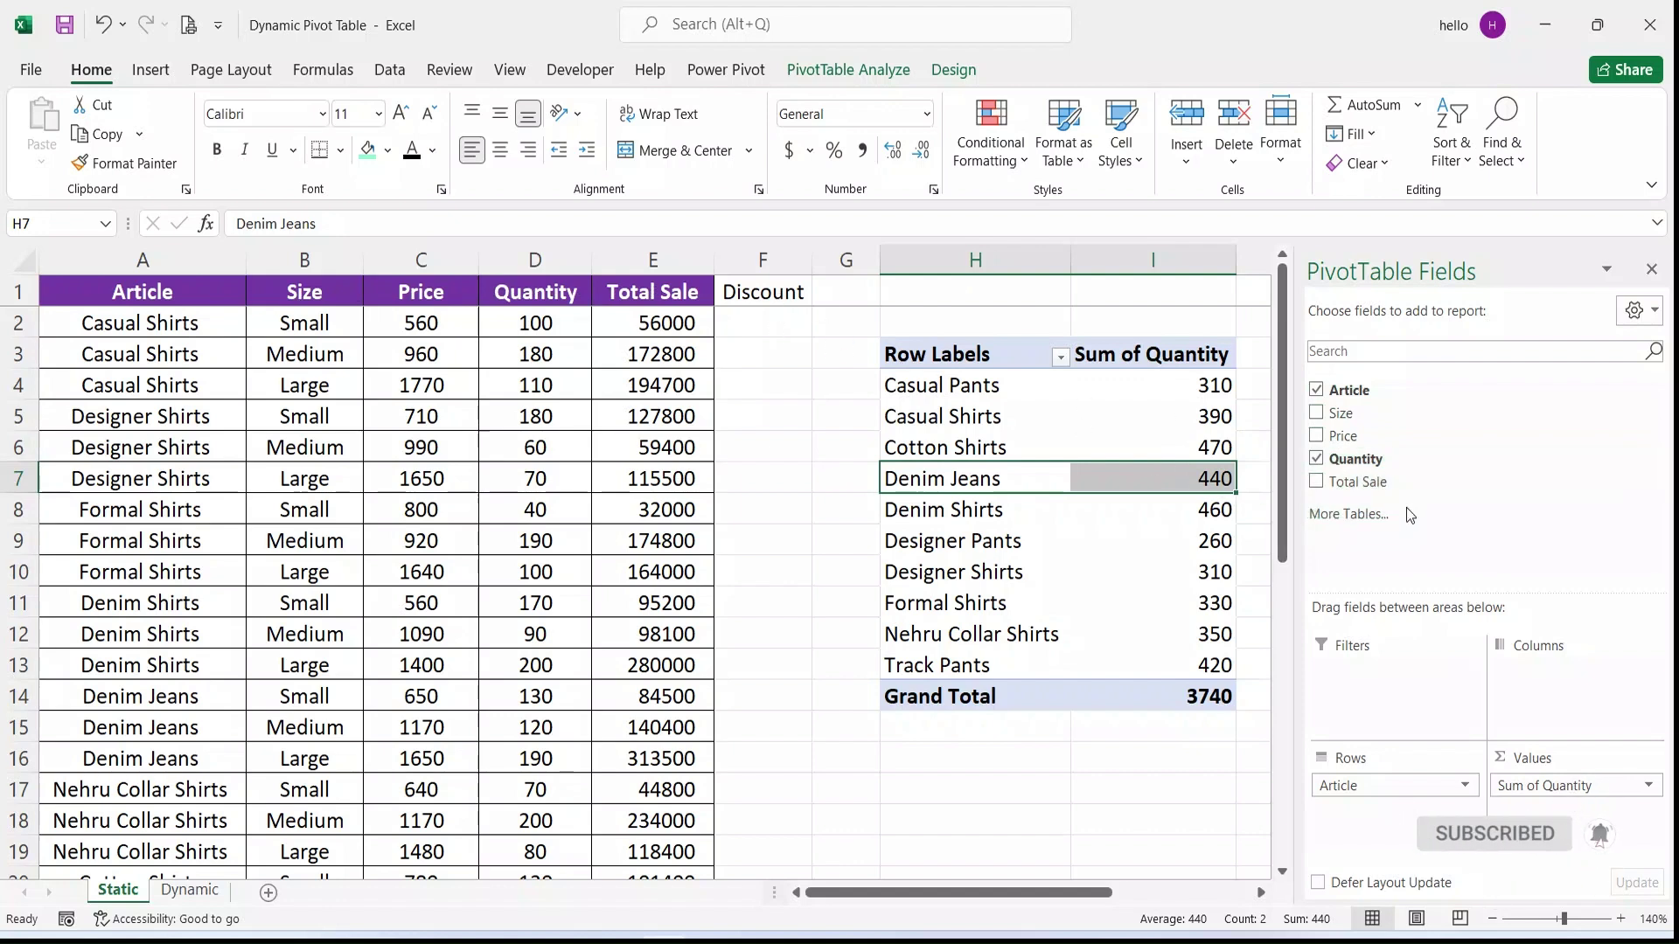
# Calculate the discount in F2 with =E2*10% and fill the formula down the Discount column
pyautogui.click(744, 326)
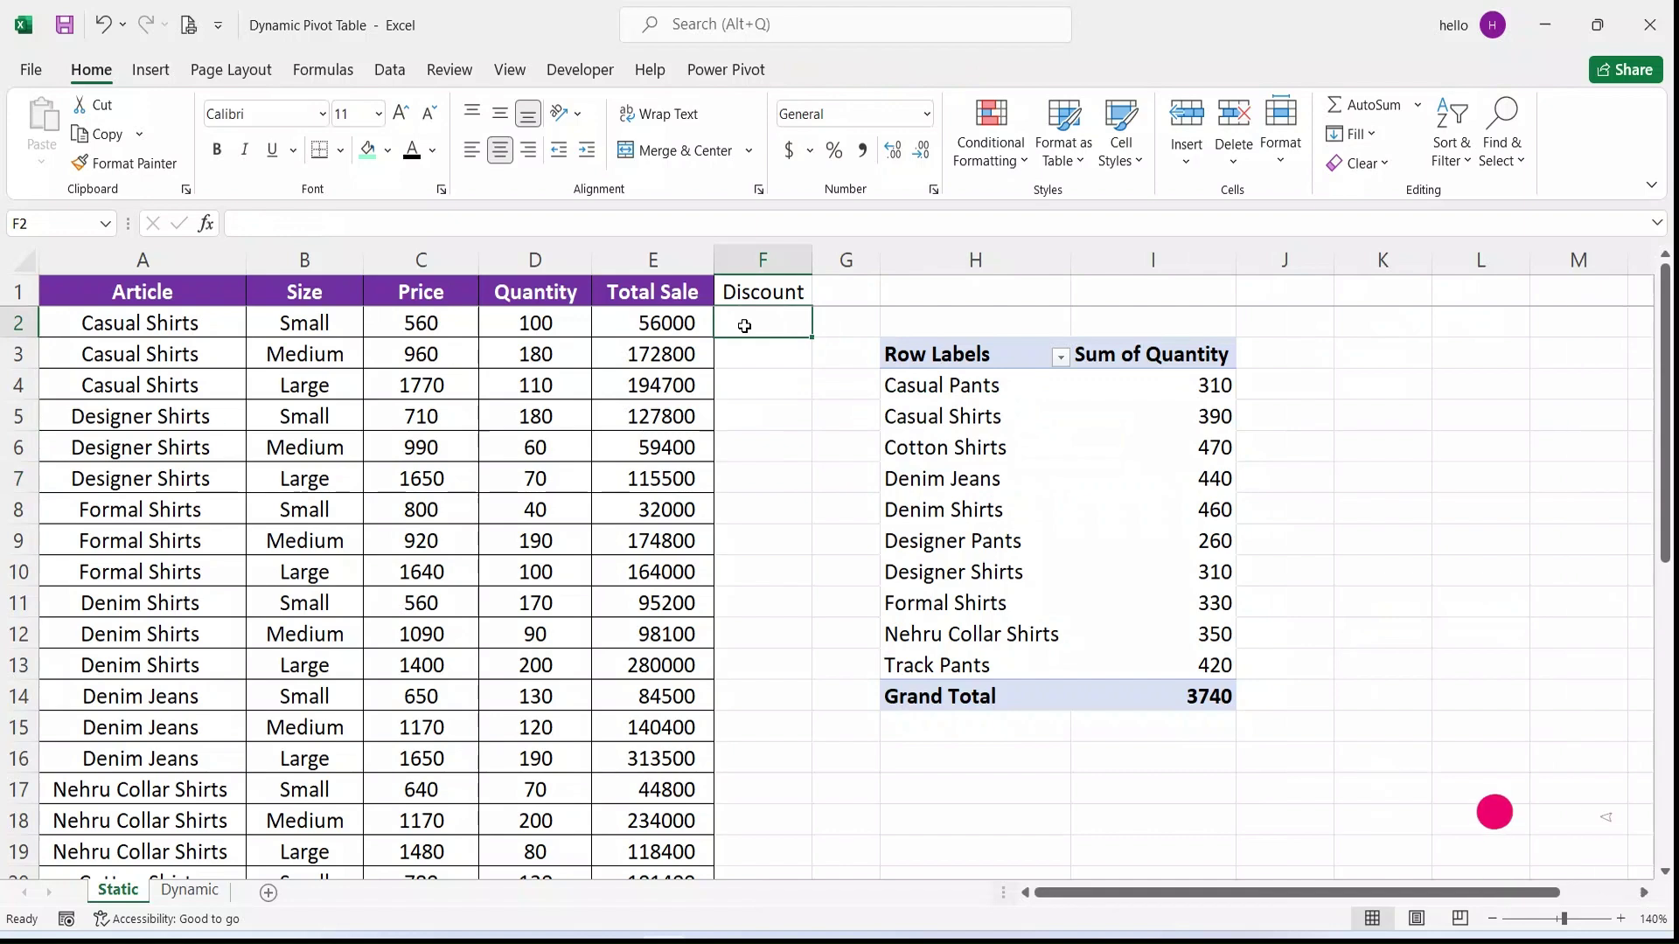
pyautogui.write('=')
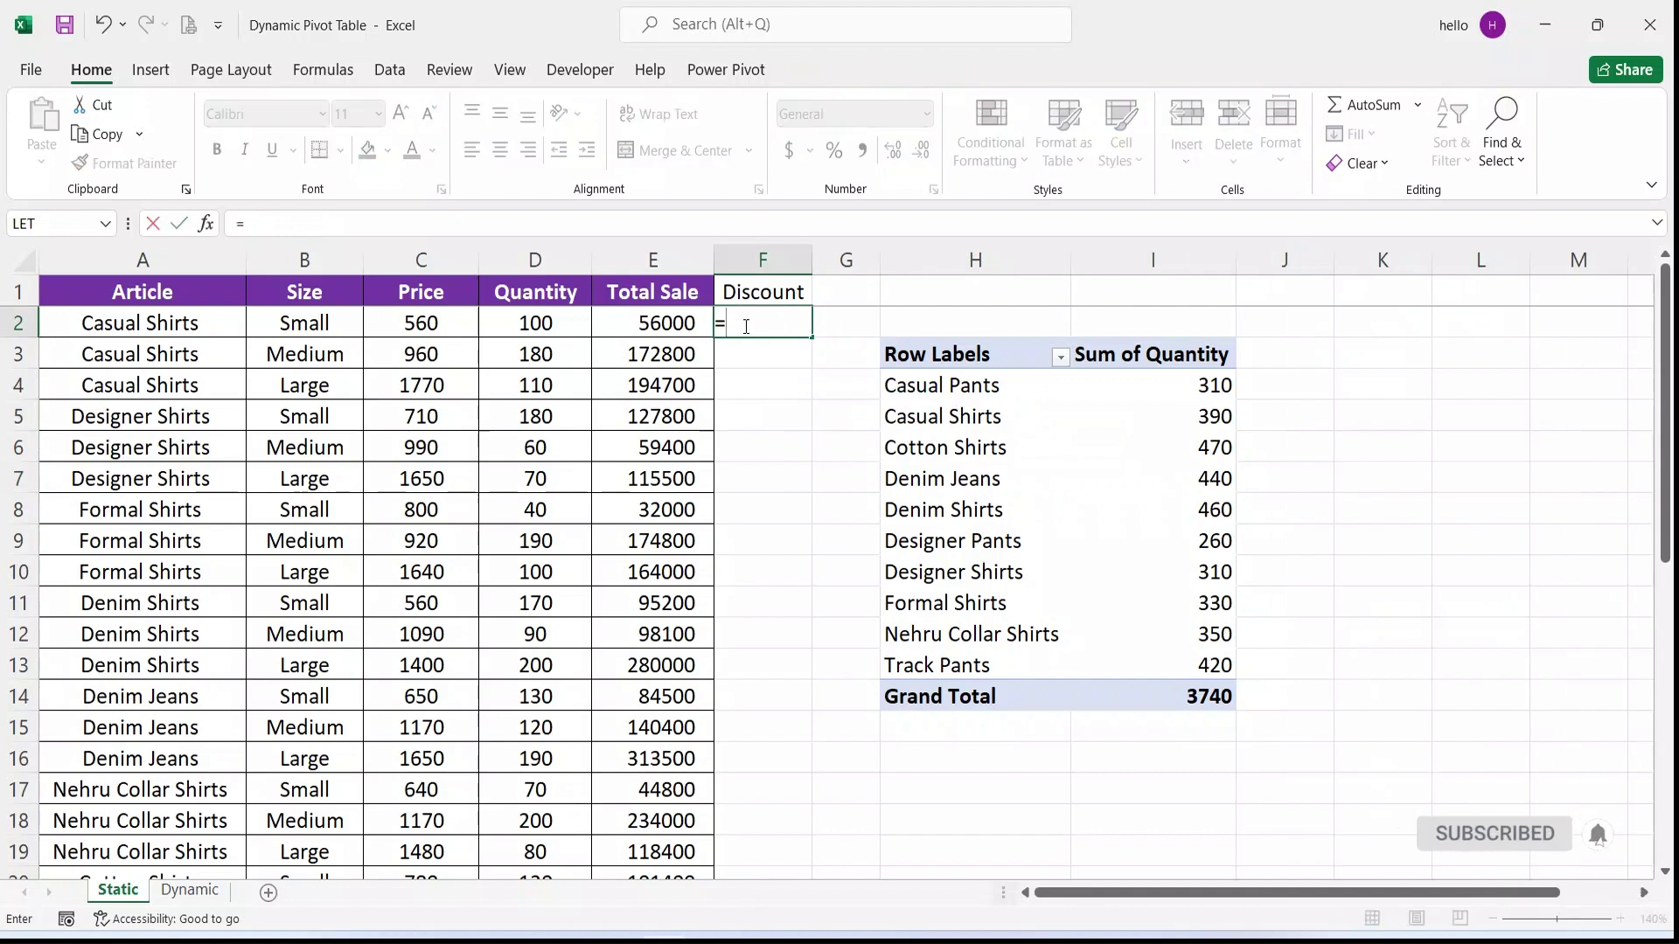
pyautogui.click(644, 311)
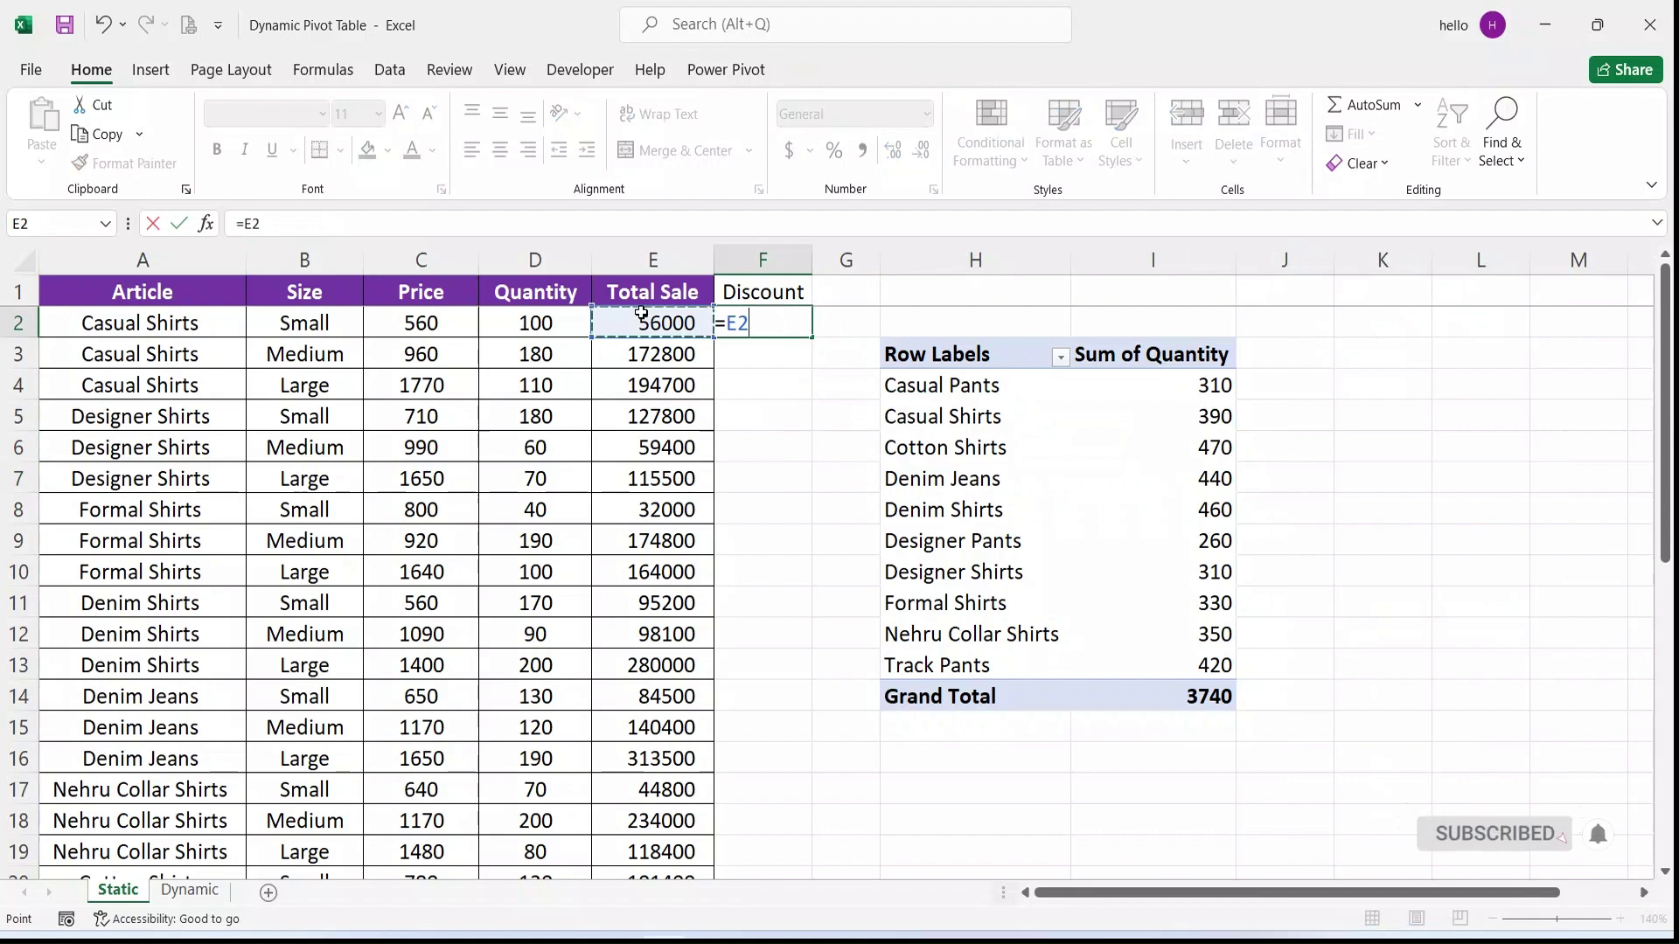
pyautogui.write('*')
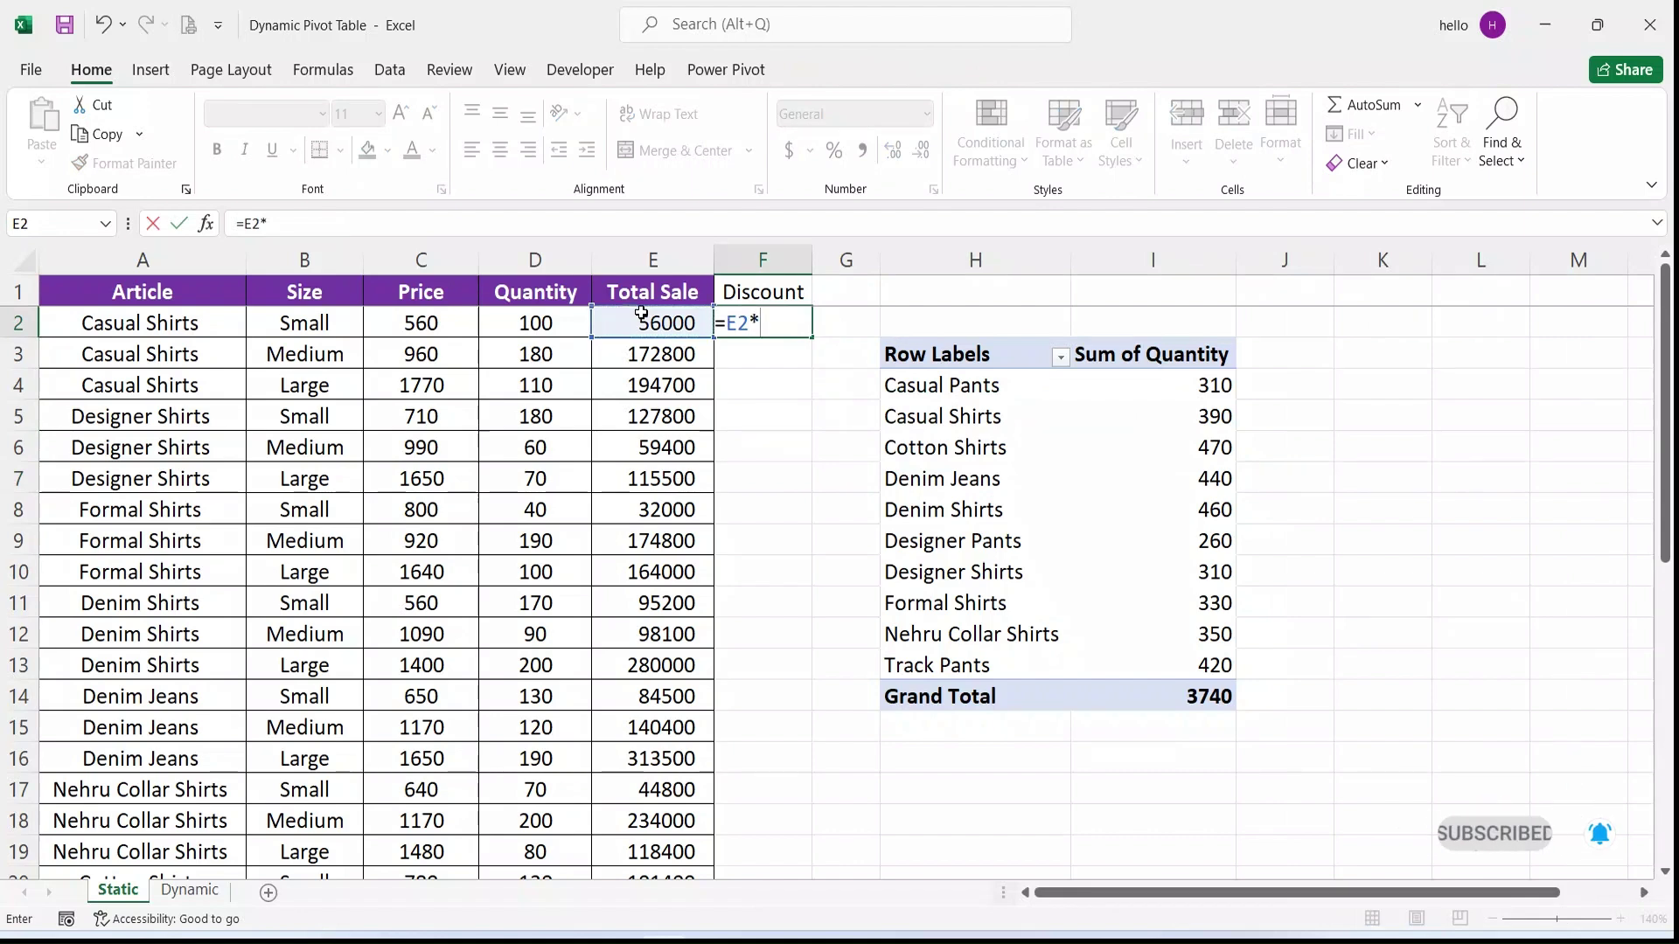
pyautogui.write('5')
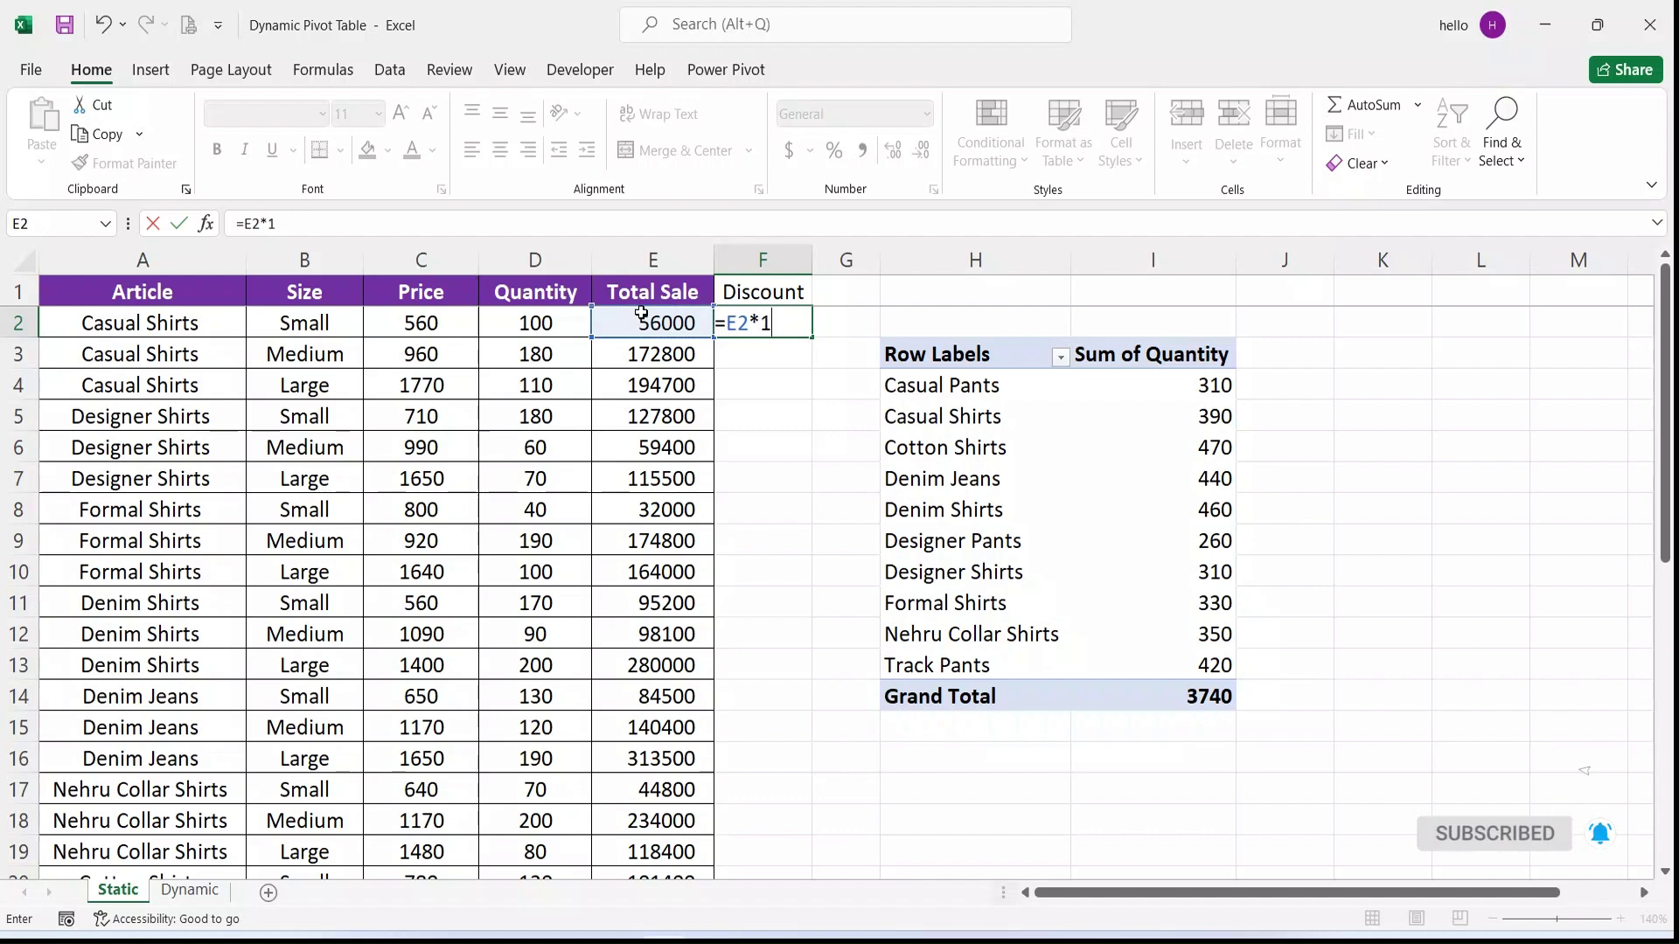
pyautogui.write('%')
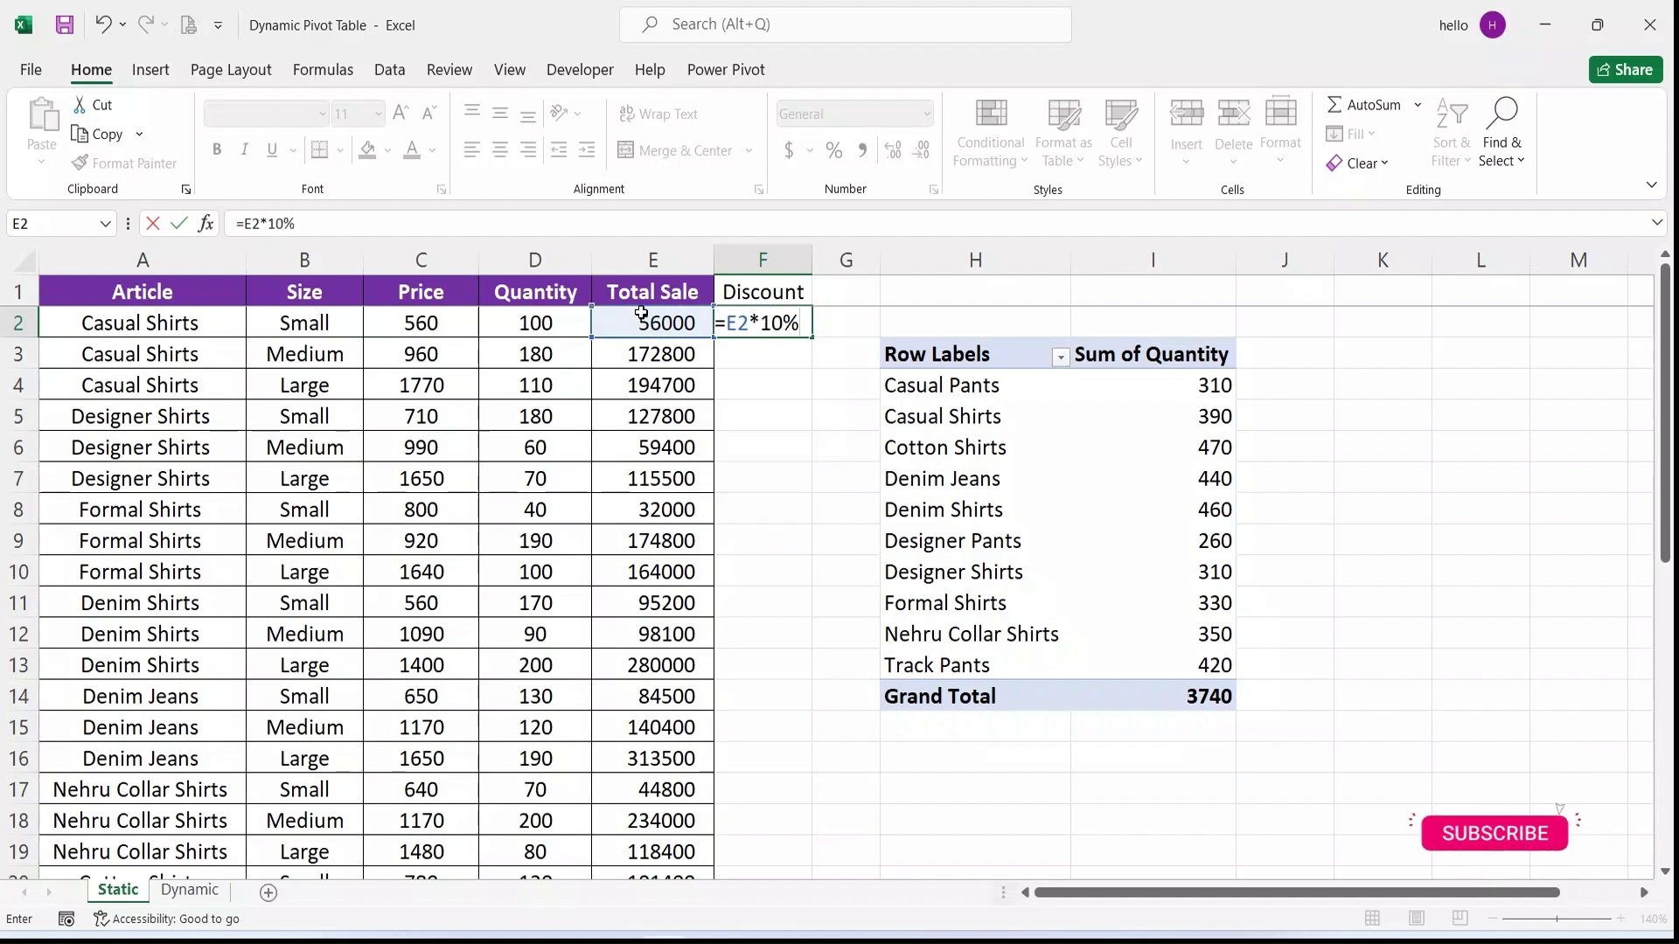
pyautogui.press('Return')
pyautogui.click(761, 324)
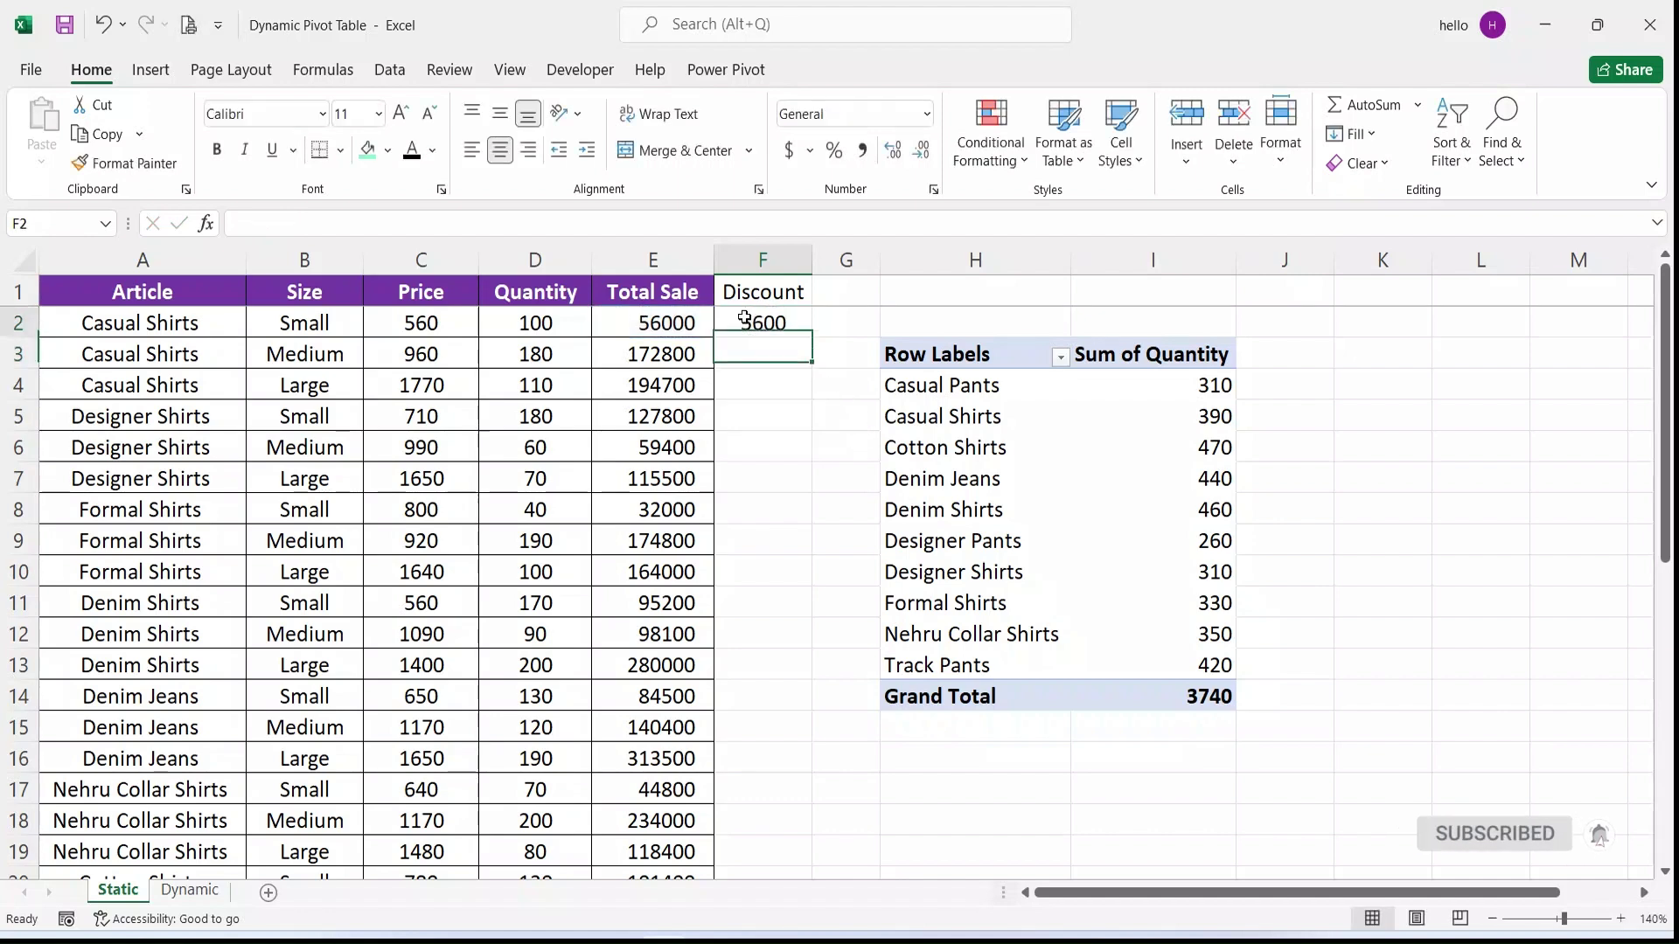
pyautogui.doubleClick(812, 335)
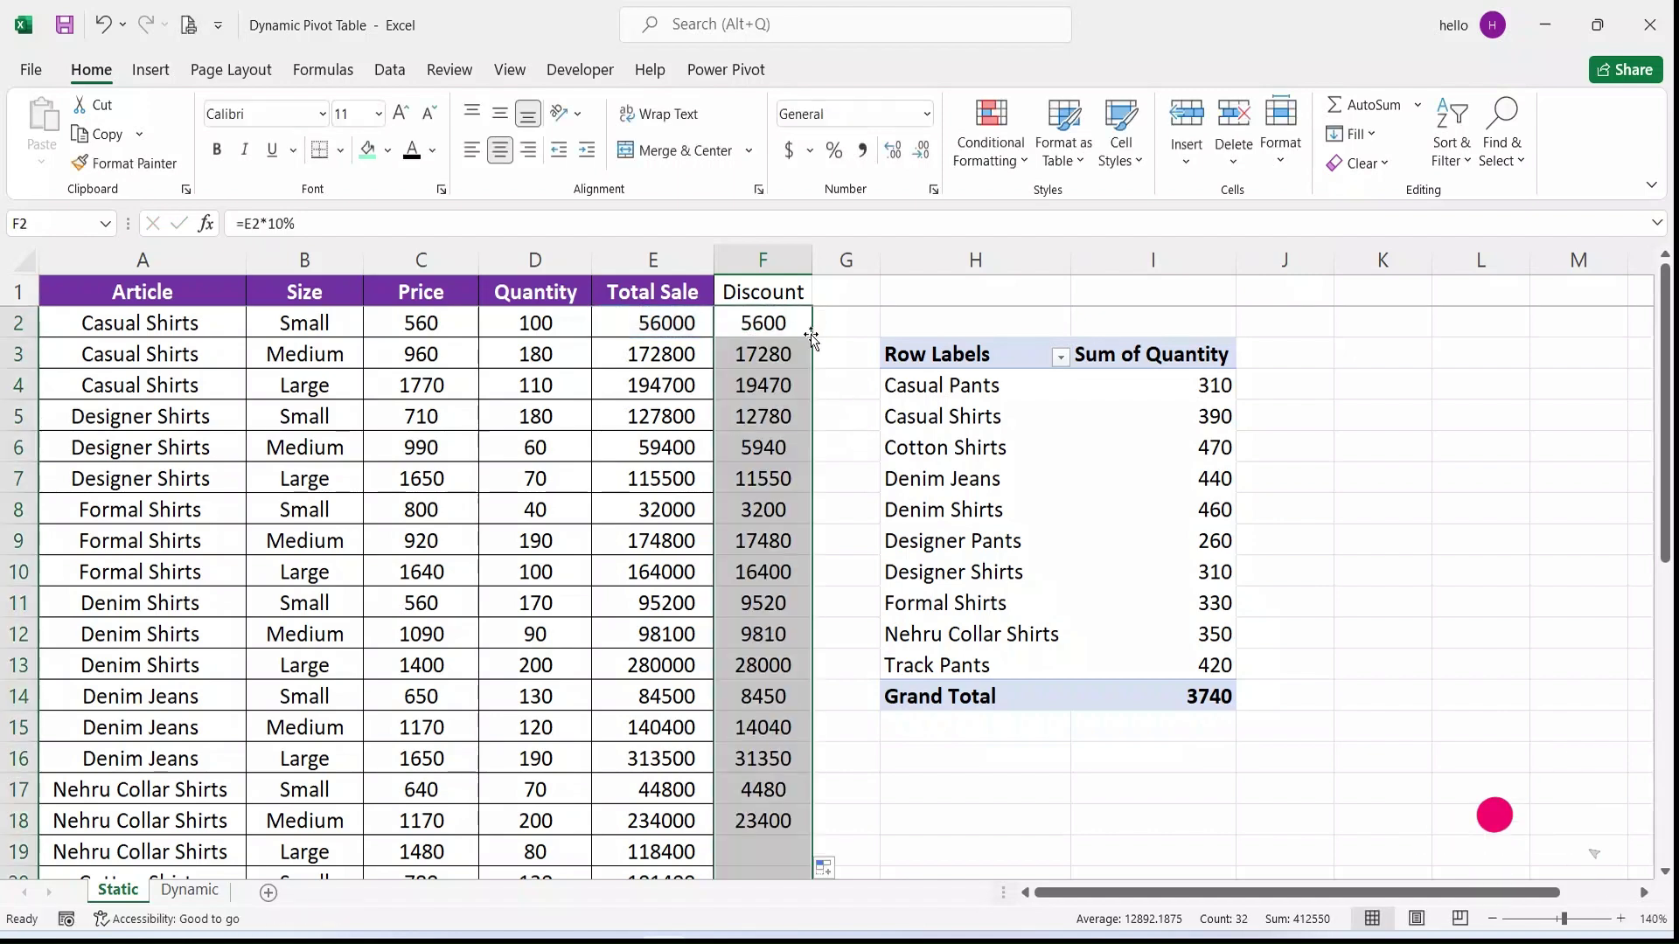
# Refresh the PivotTable on the Static sheet to test whether the Discount column is picked up in its field list
pyautogui.click(883, 478)
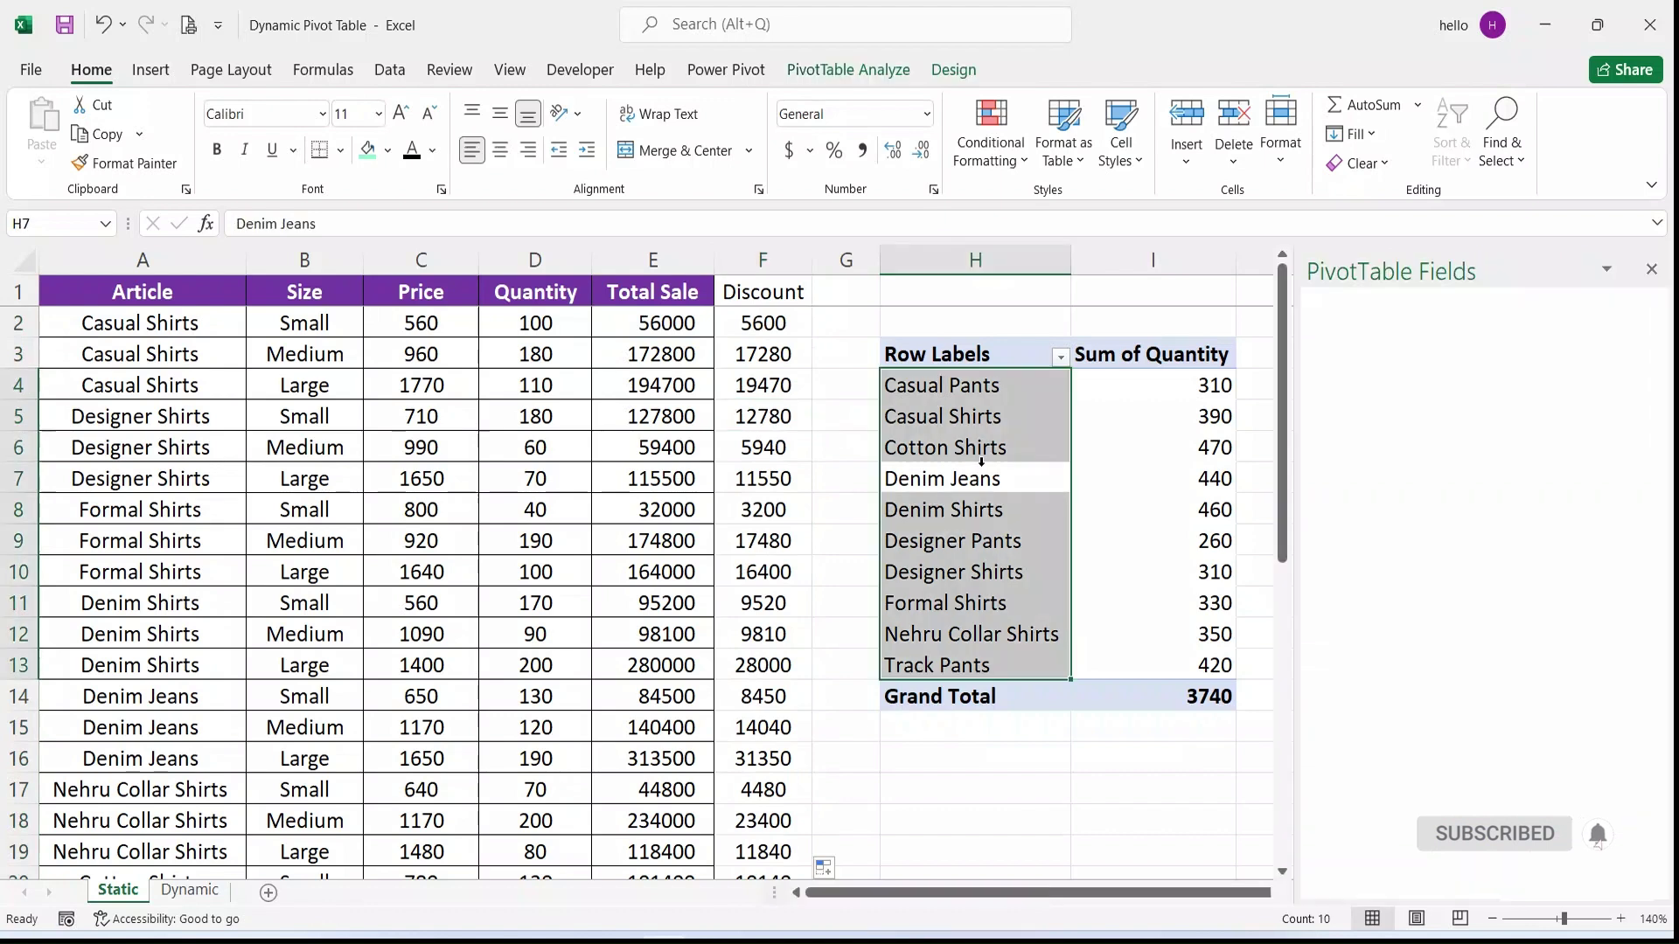
pyautogui.rightClick(985, 445)
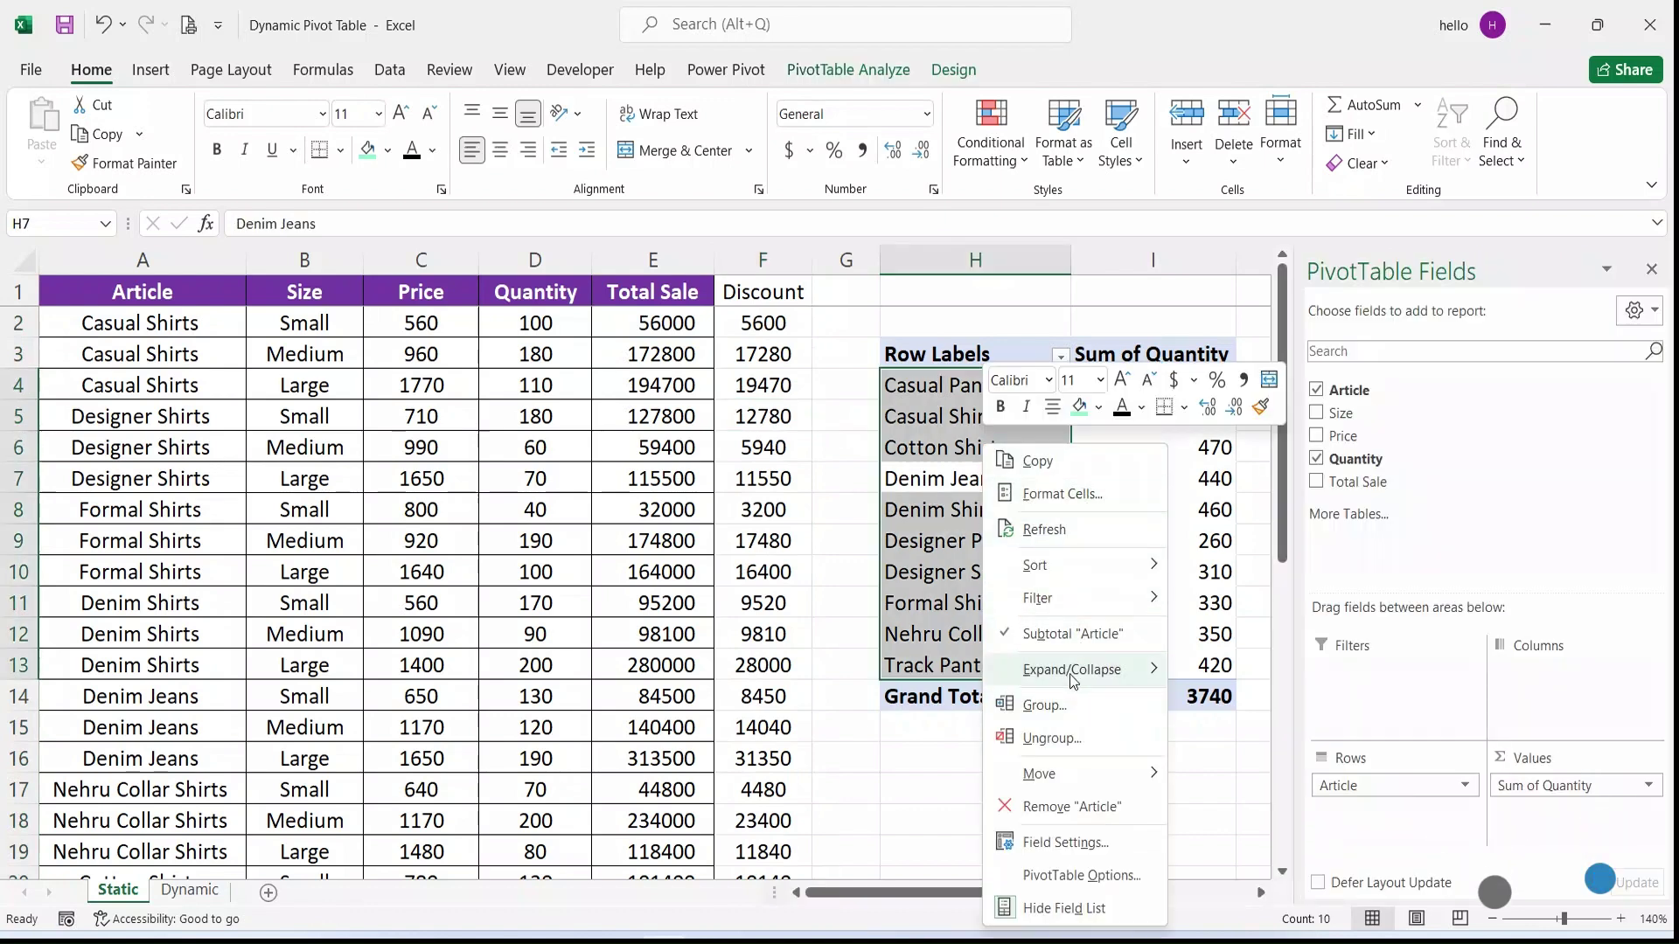
pyautogui.click(1047, 527)
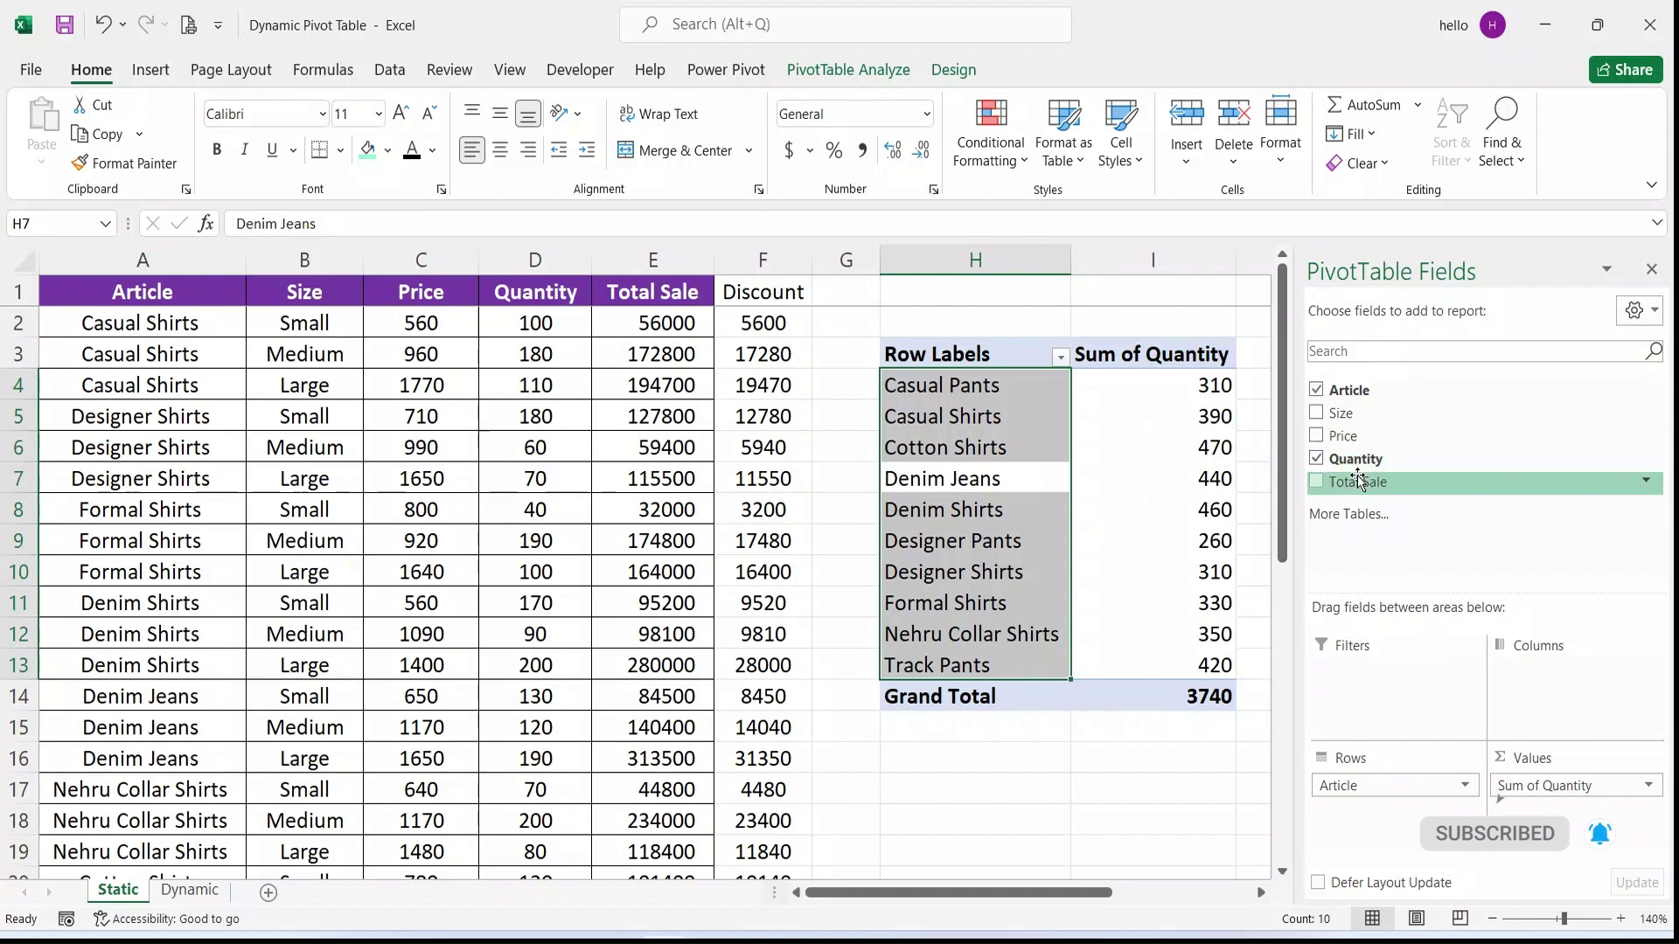
# Extend the PivotTable's data source range to Static!$A$1:$F$33 to include the Discount column
pyautogui.click(962, 448)
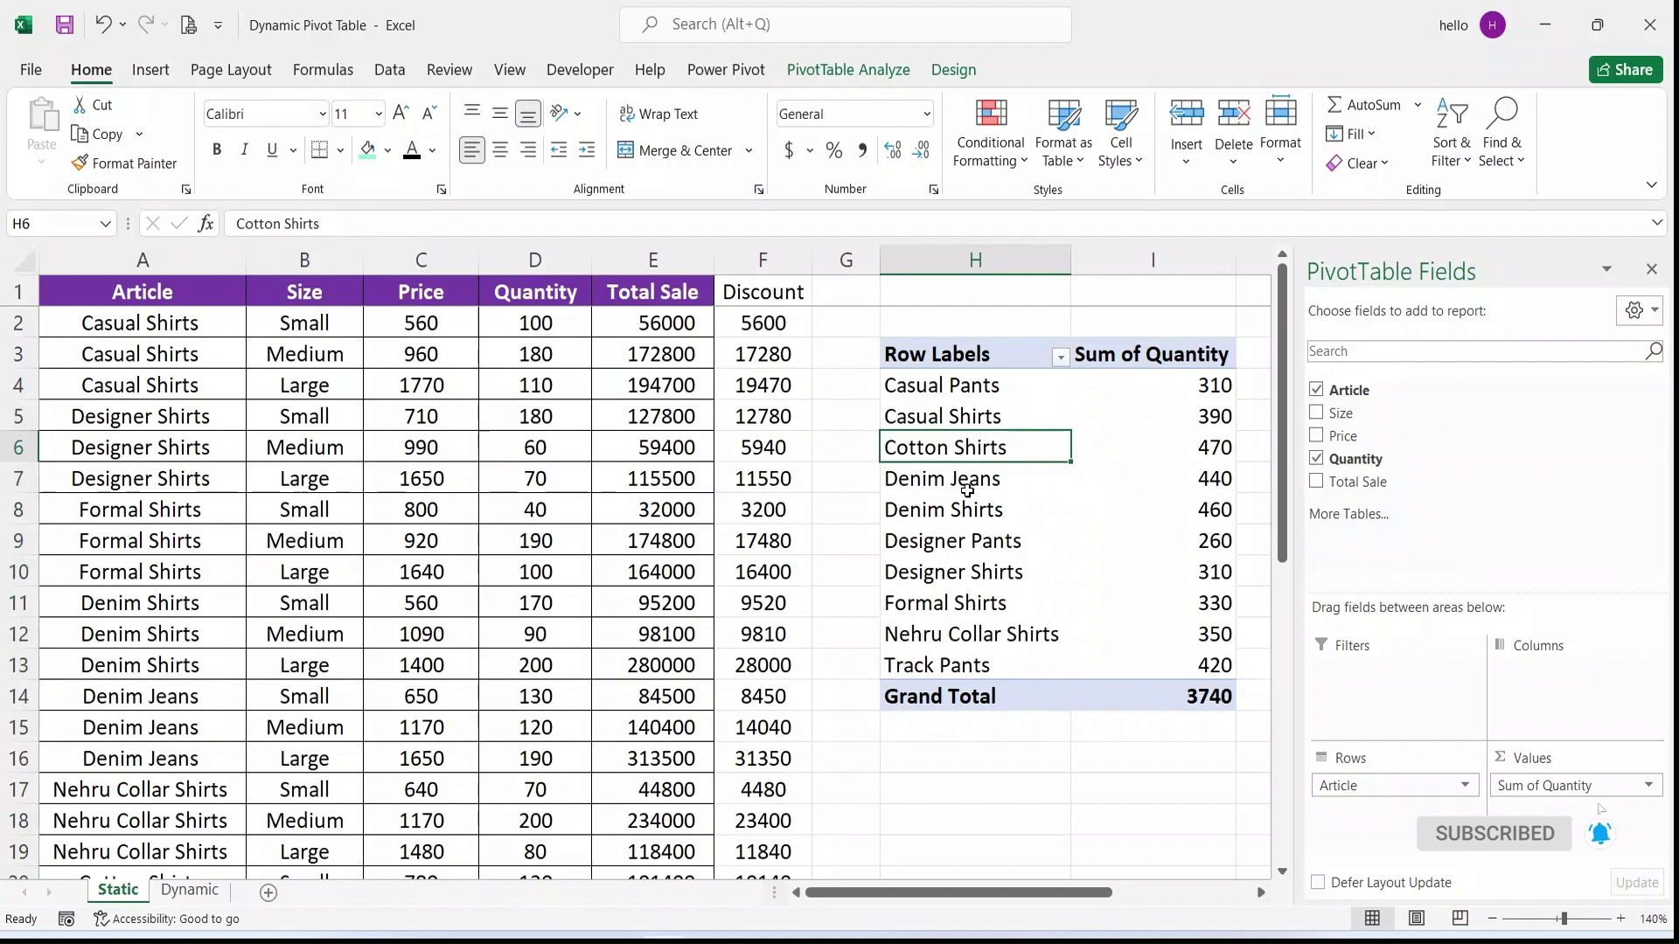
pyautogui.click(848, 69)
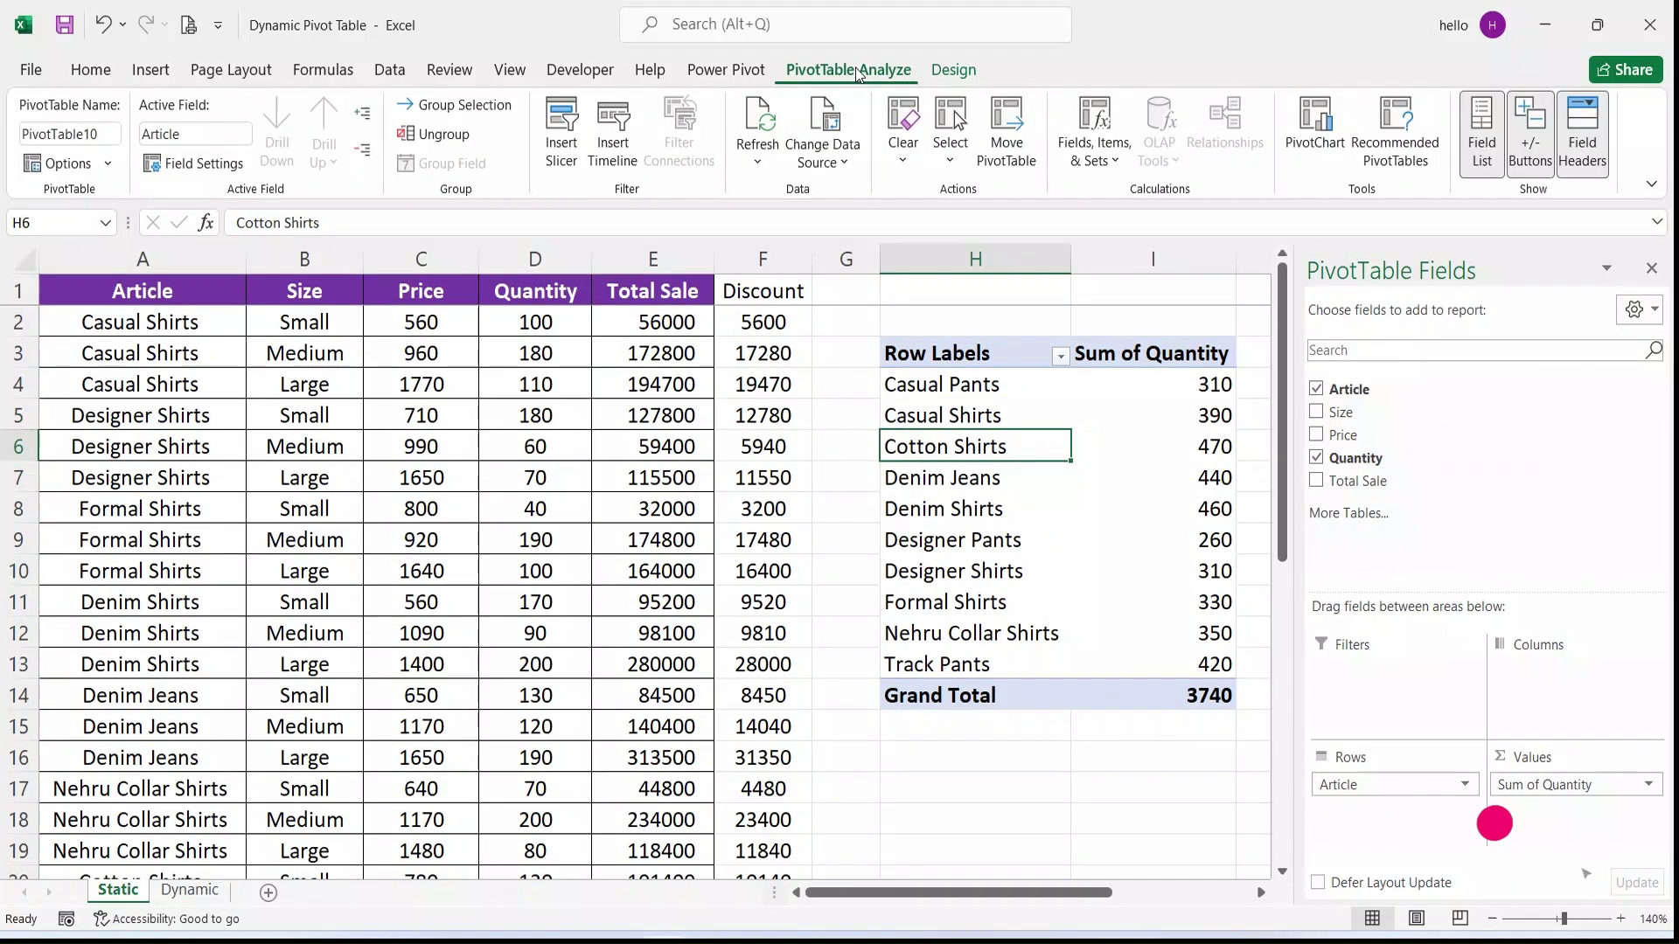
pyautogui.click(820, 161)
pyautogui.click(866, 199)
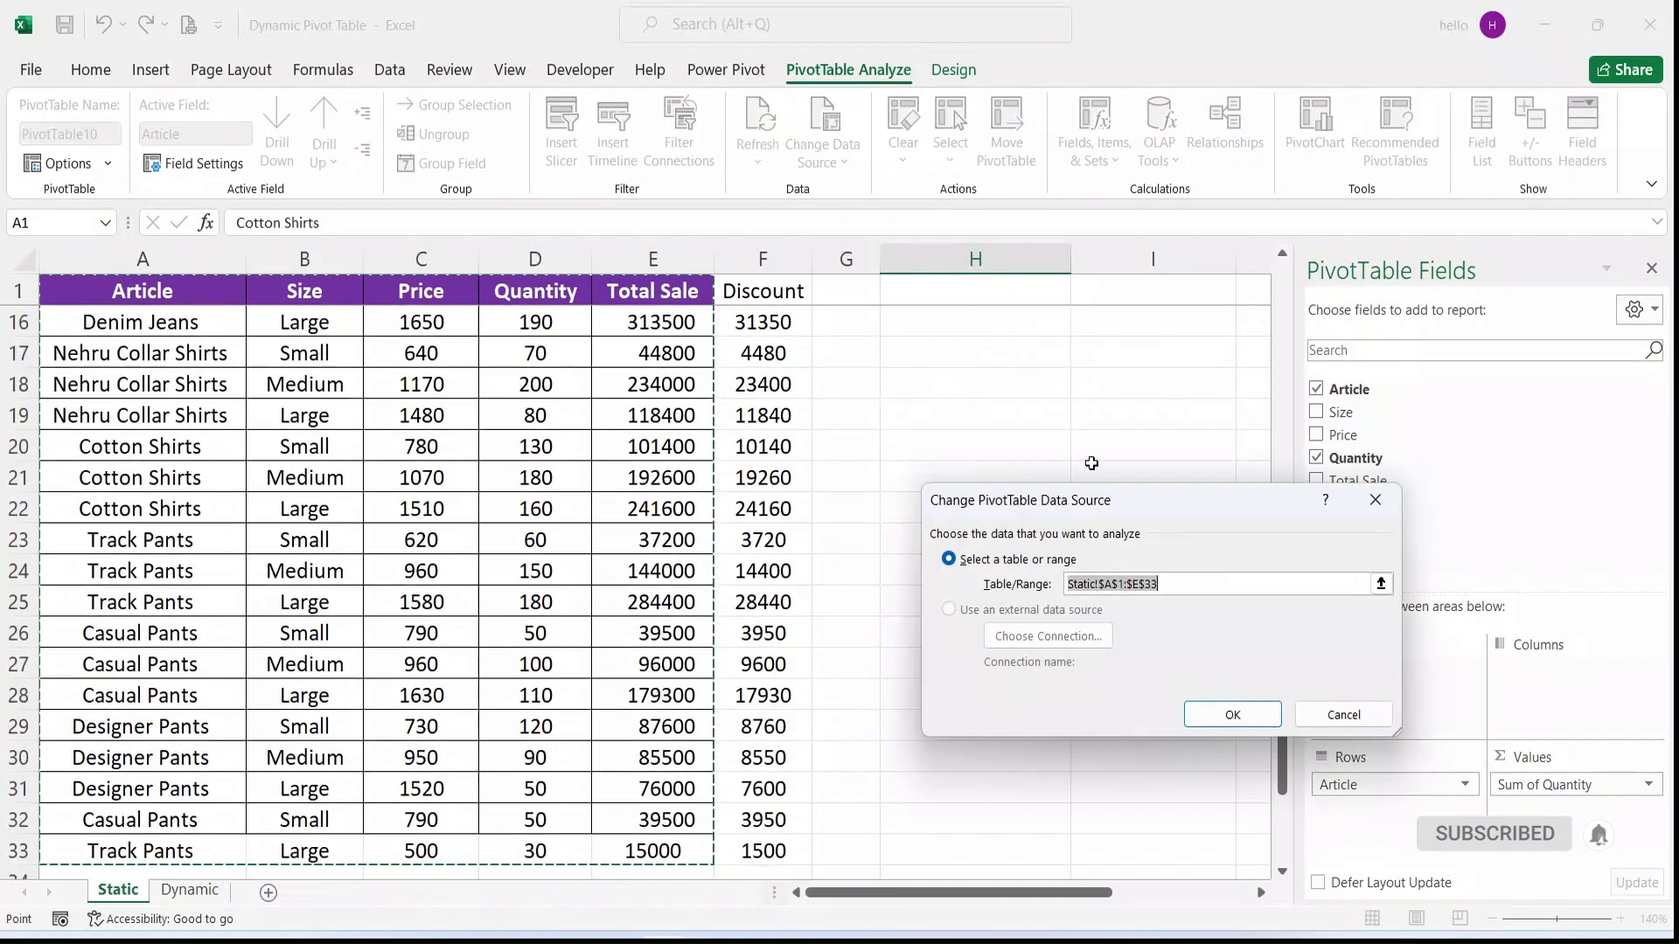
pyautogui.click(1129, 584)
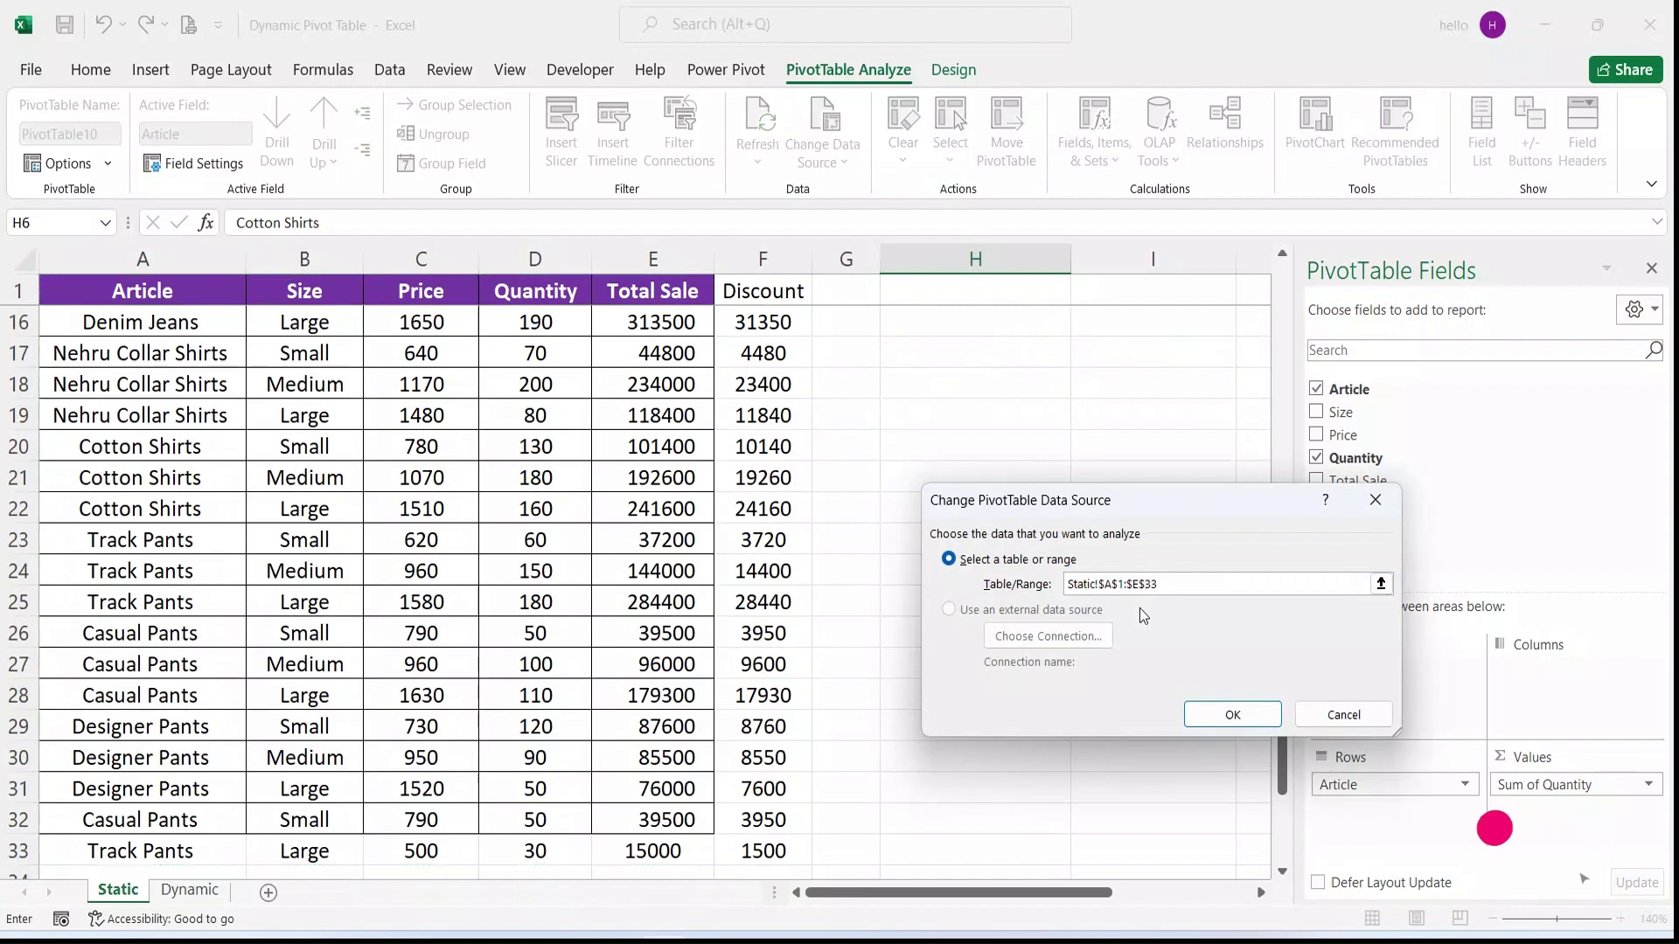
pyautogui.press('Delete')
pyautogui.write('f')
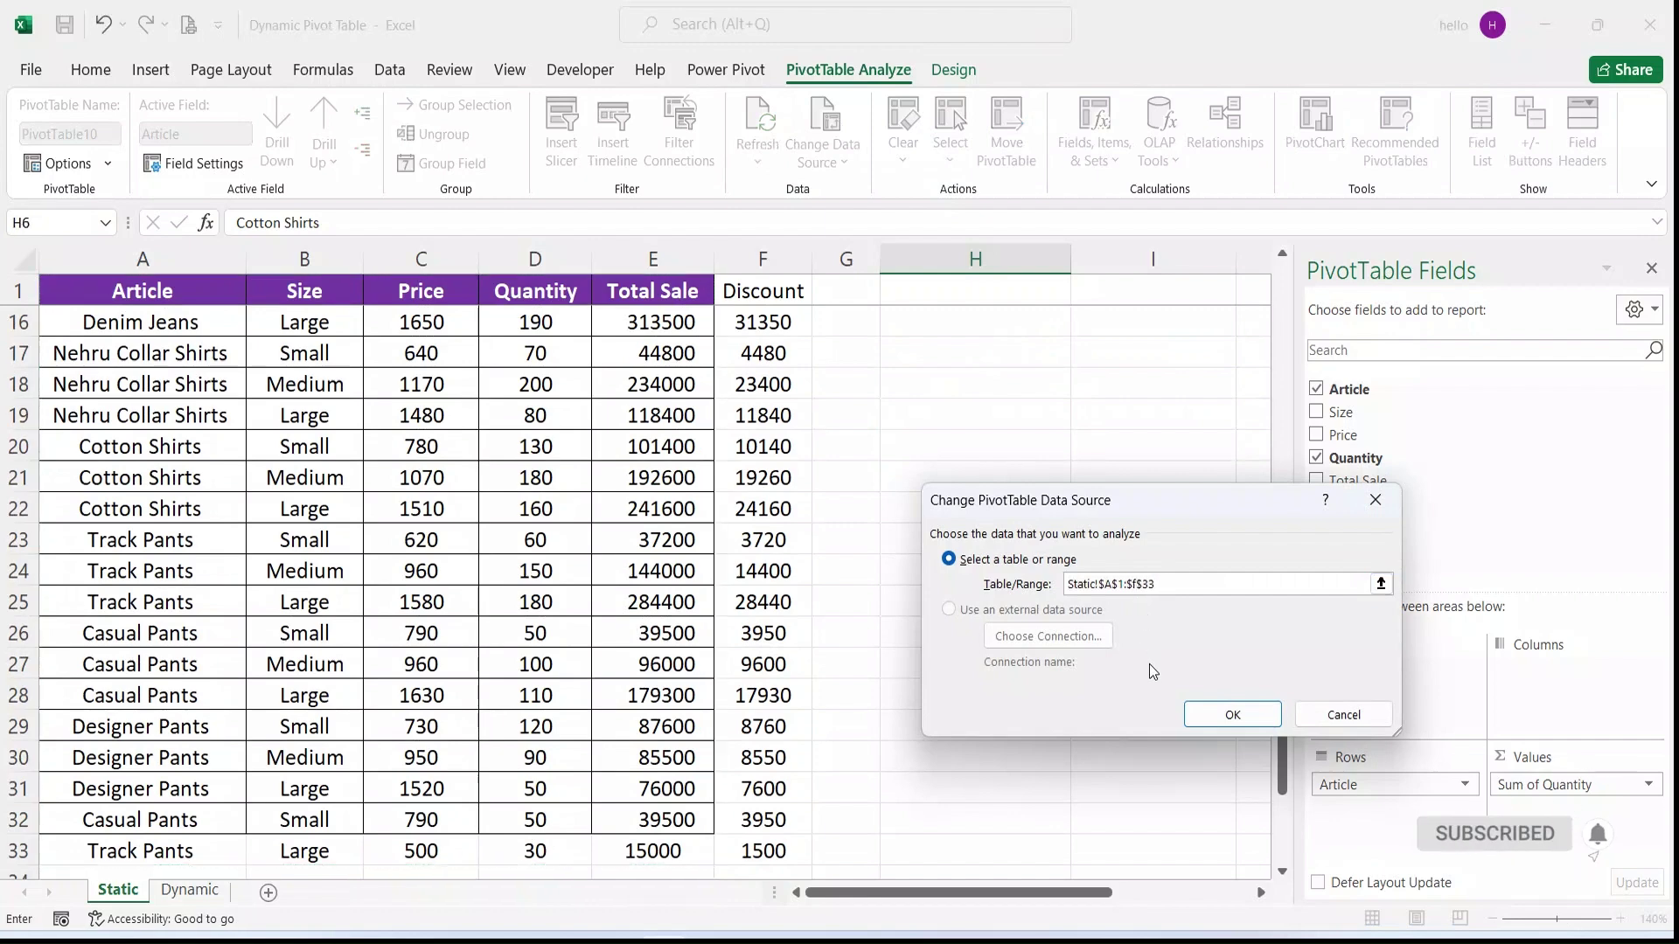
pyautogui.click(1207, 714)
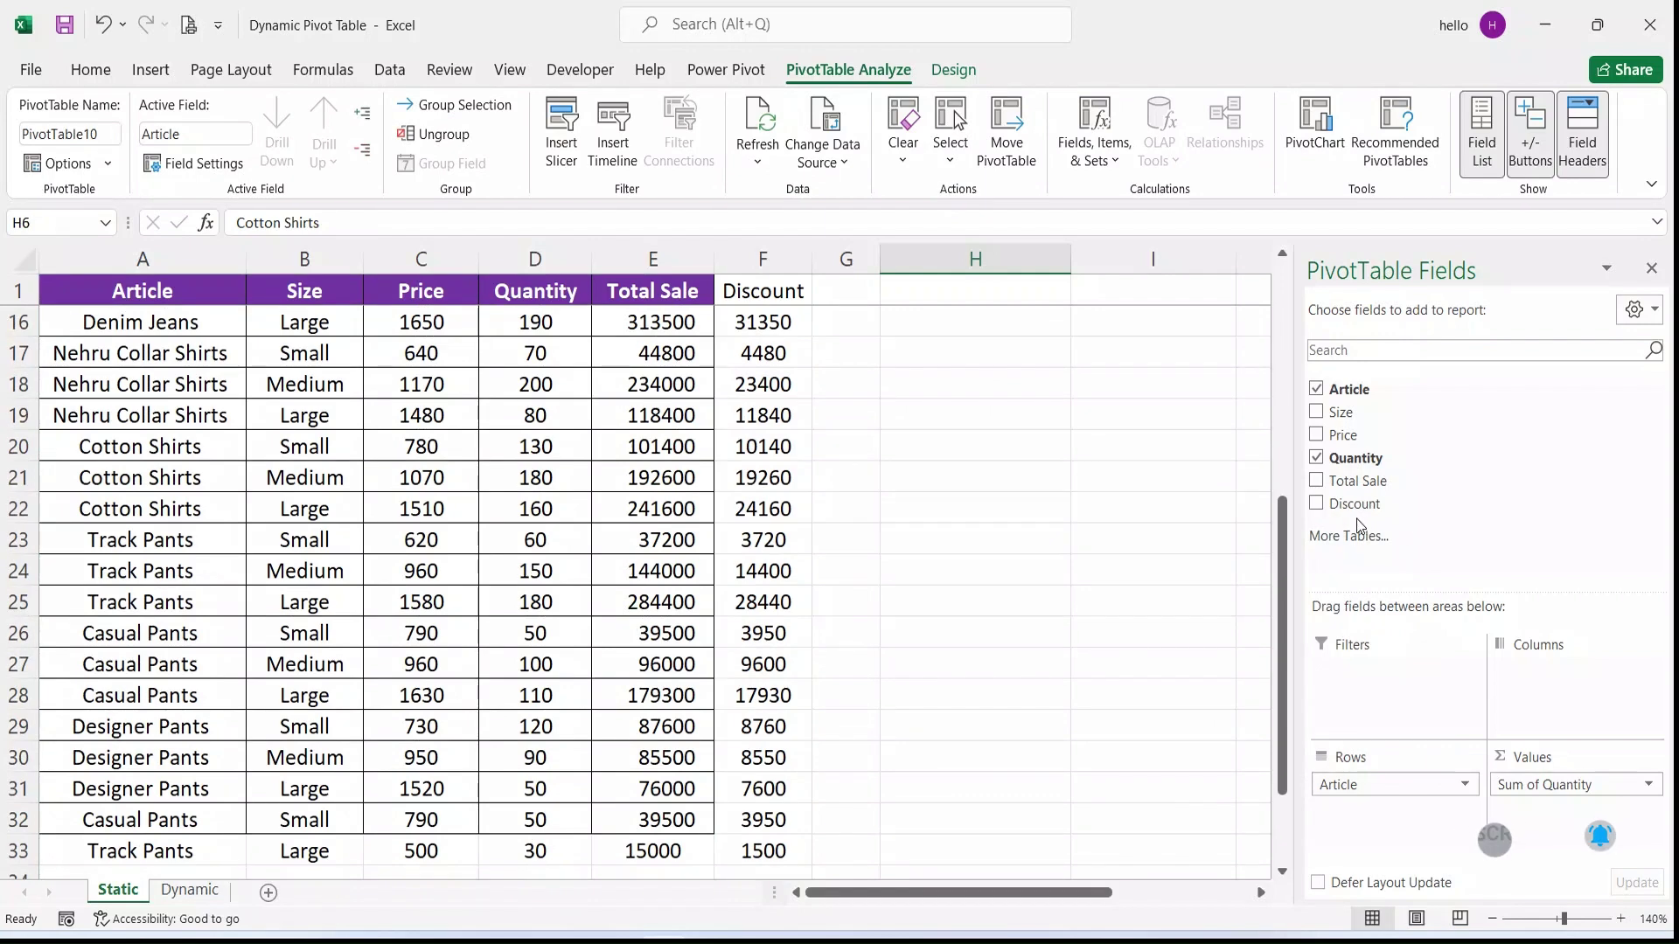
# Try the Discount field in the PivotTable's Values area below Sum of Quantity, and take it out again
pyautogui.scroll(5, 1062, 578)
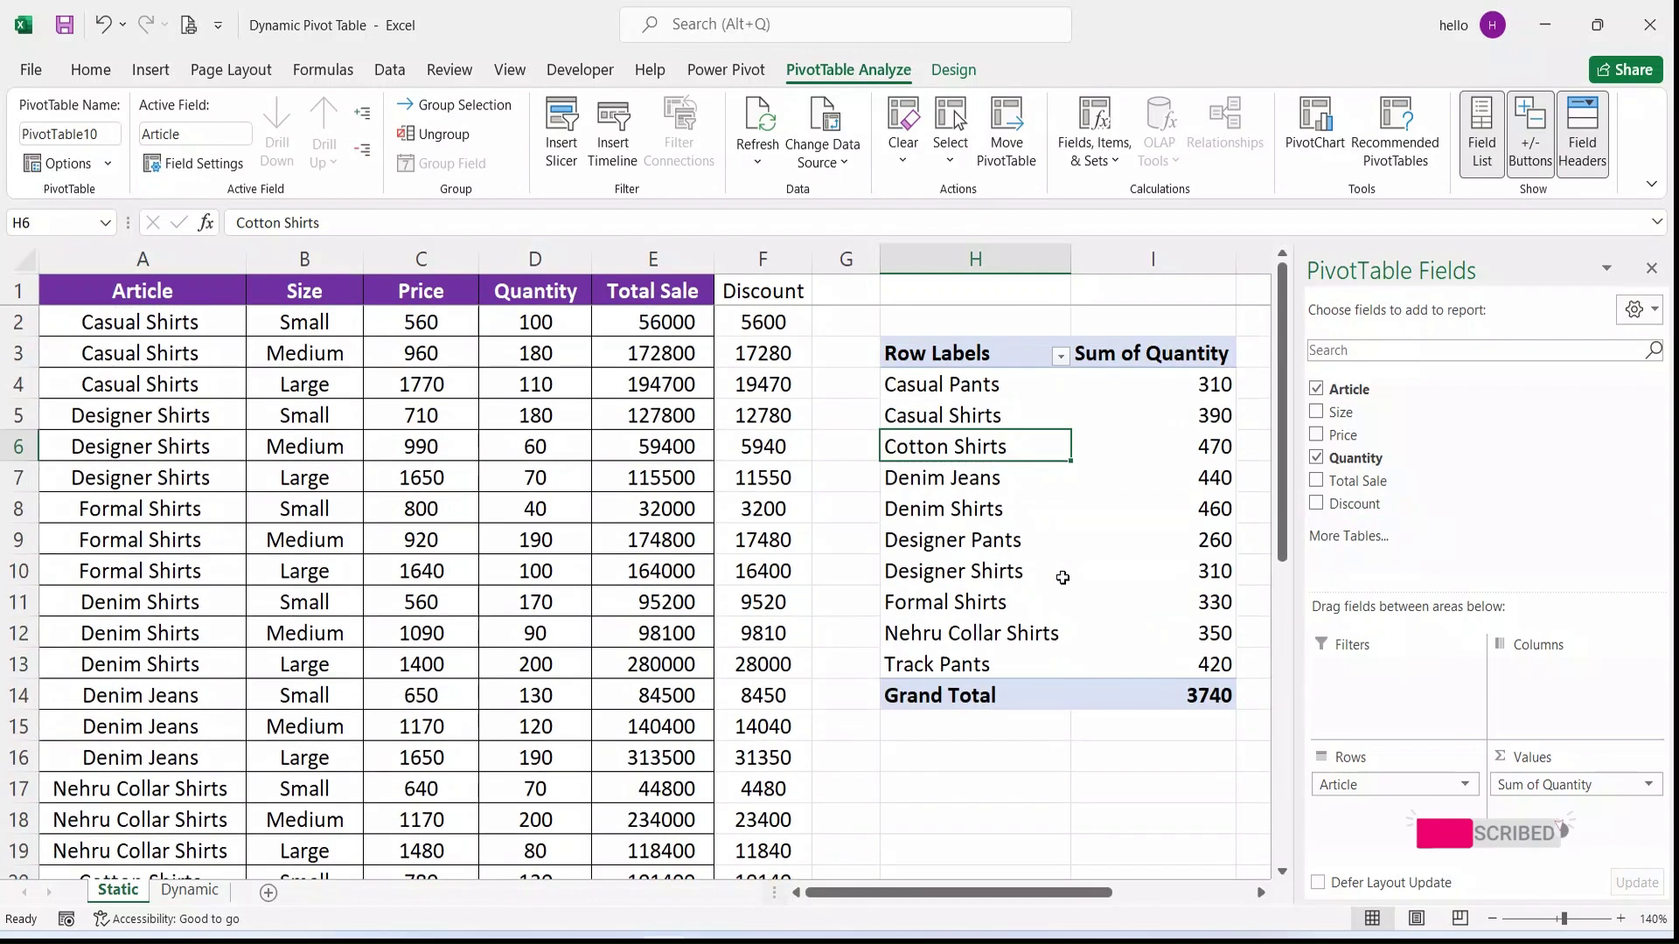
pyautogui.moveTo(1355, 503); pyautogui.dragTo(1561, 792)
pyautogui.moveTo(1012, 892); pyautogui.dragTo(1045, 896)
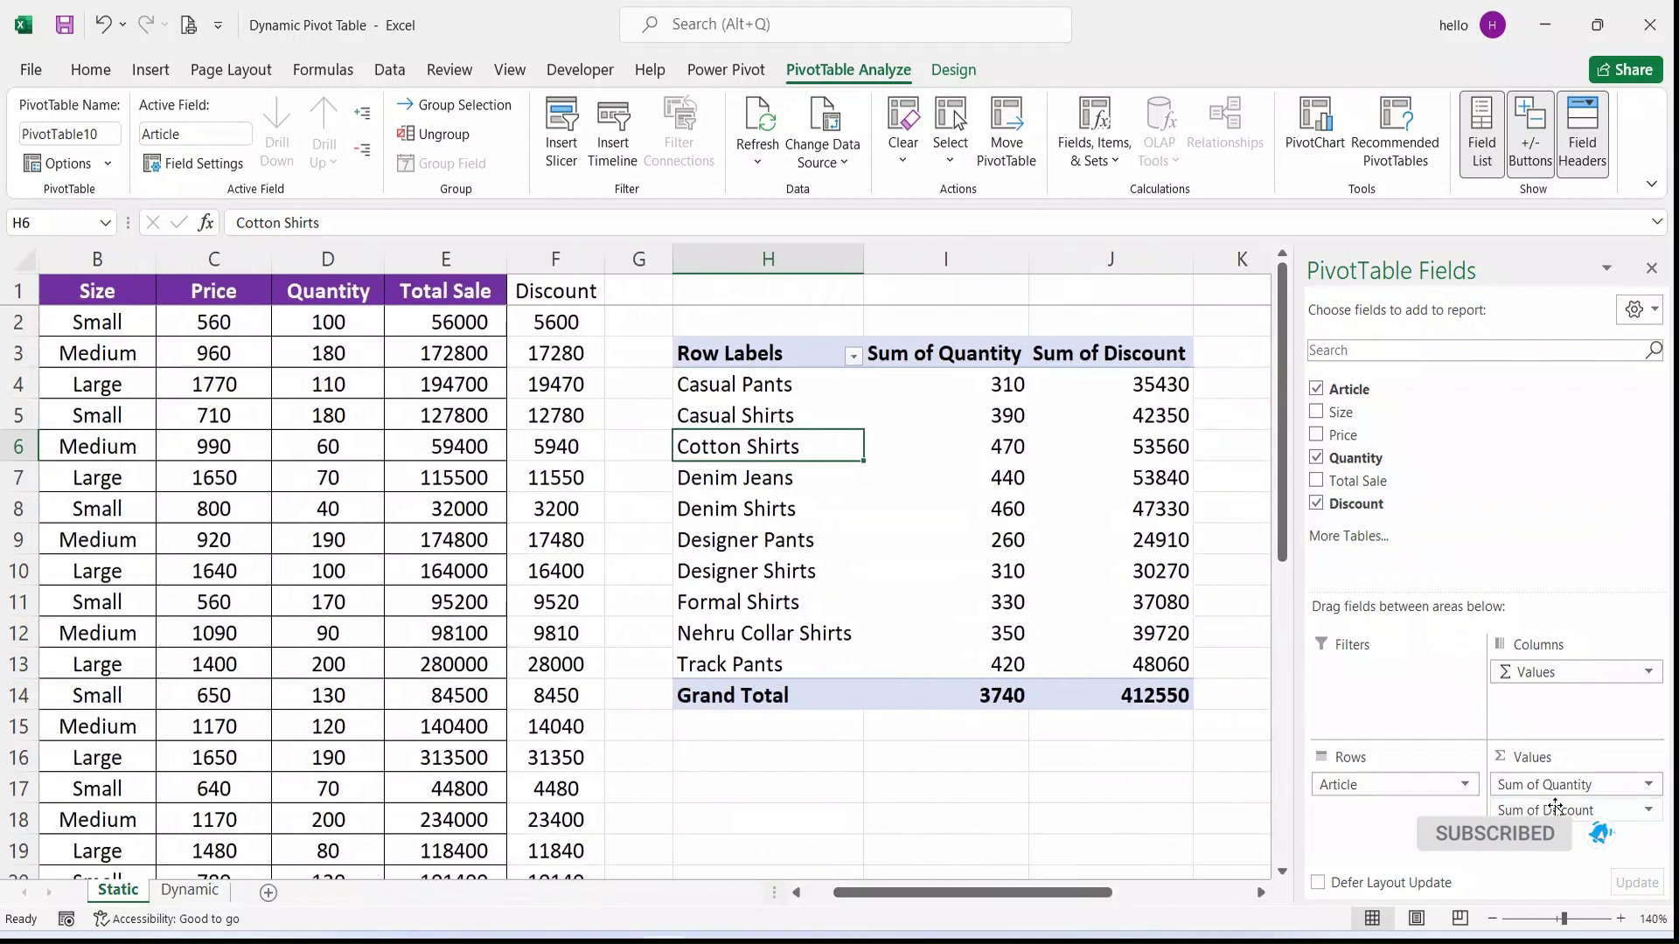
pyautogui.moveTo(1548, 808); pyautogui.dragTo(1442, 531)
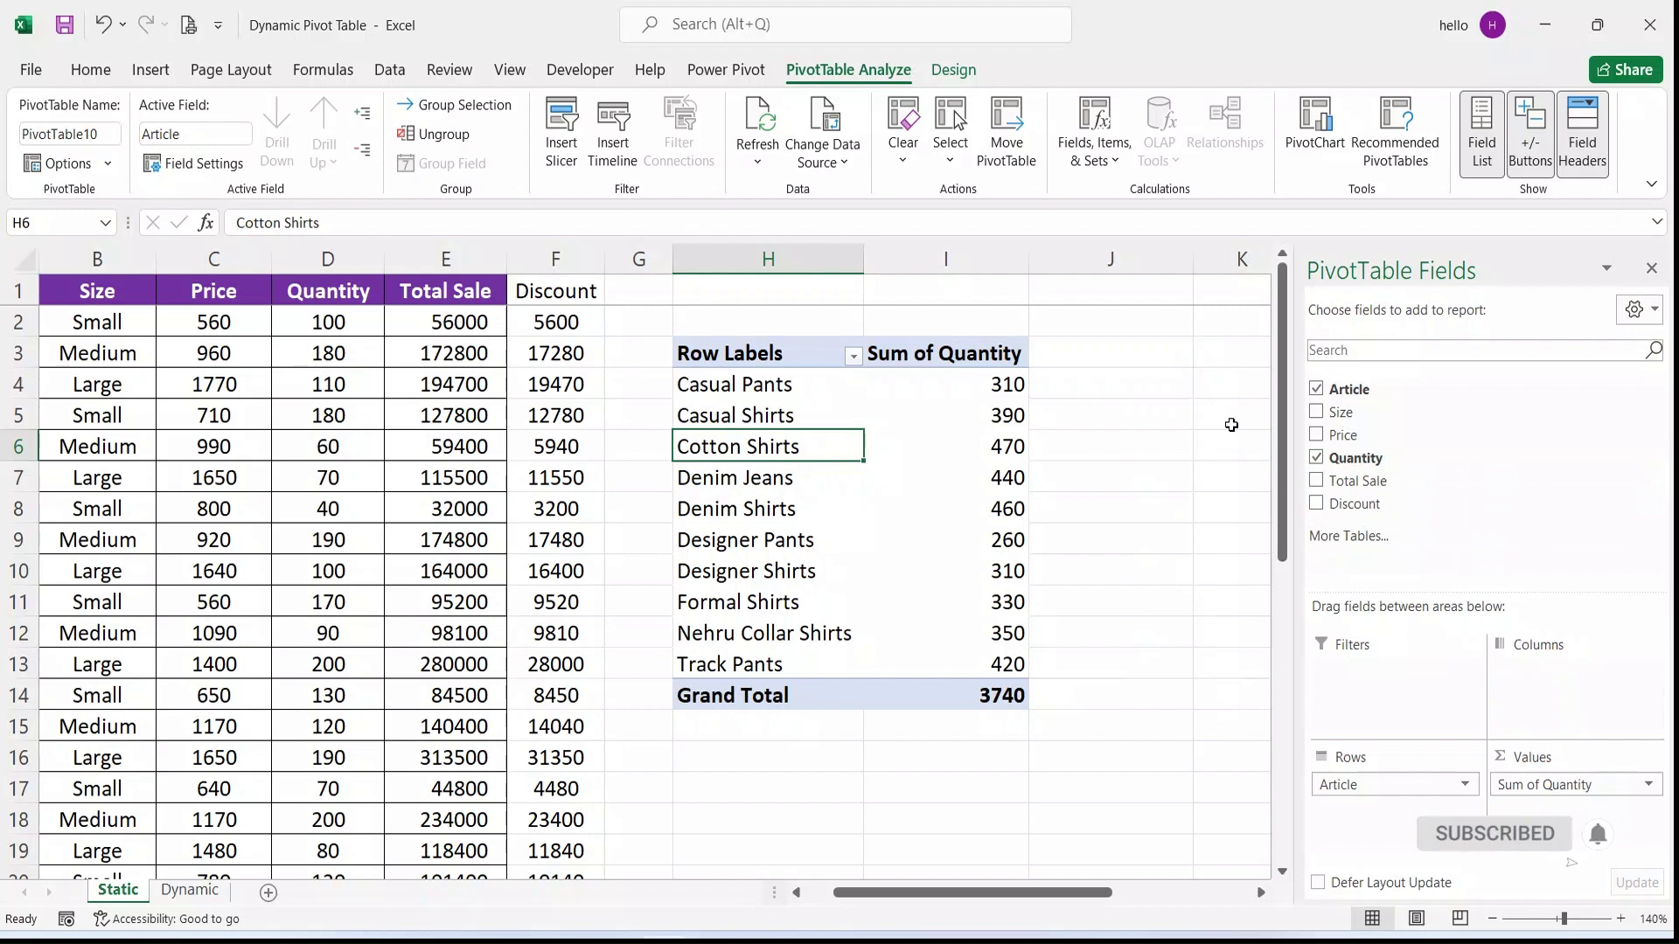
# Review the PivotTable's current data source range and close the dialog without changing it
pyautogui.click(822, 162)
pyautogui.click(884, 198)
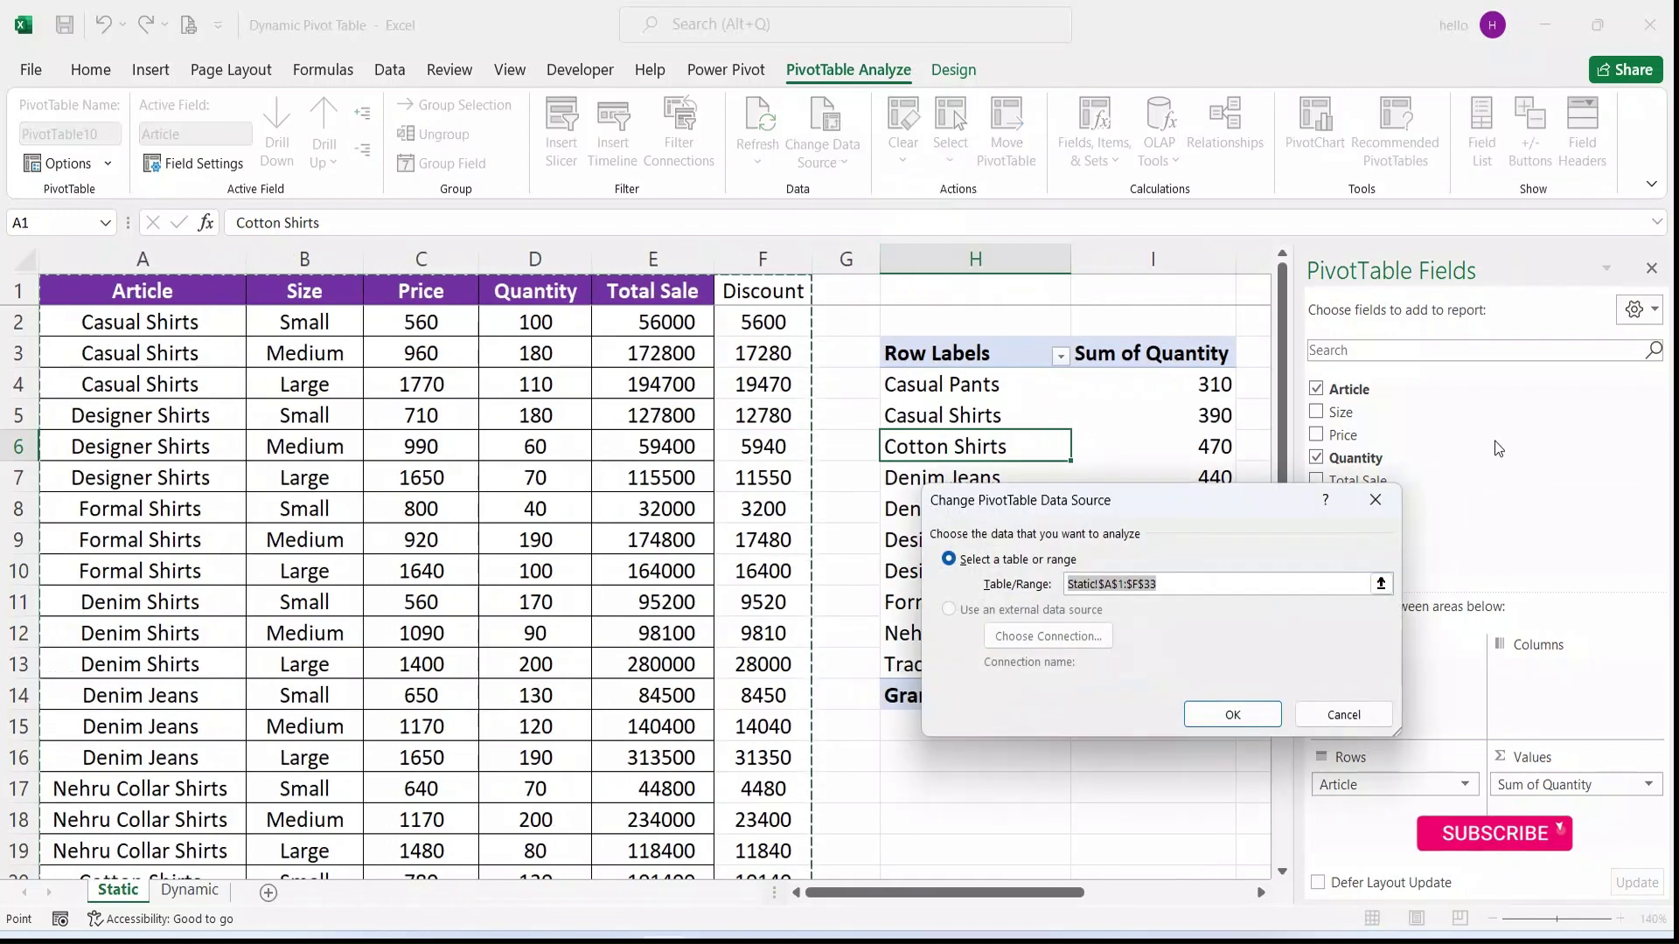
pyautogui.click(1340, 715)
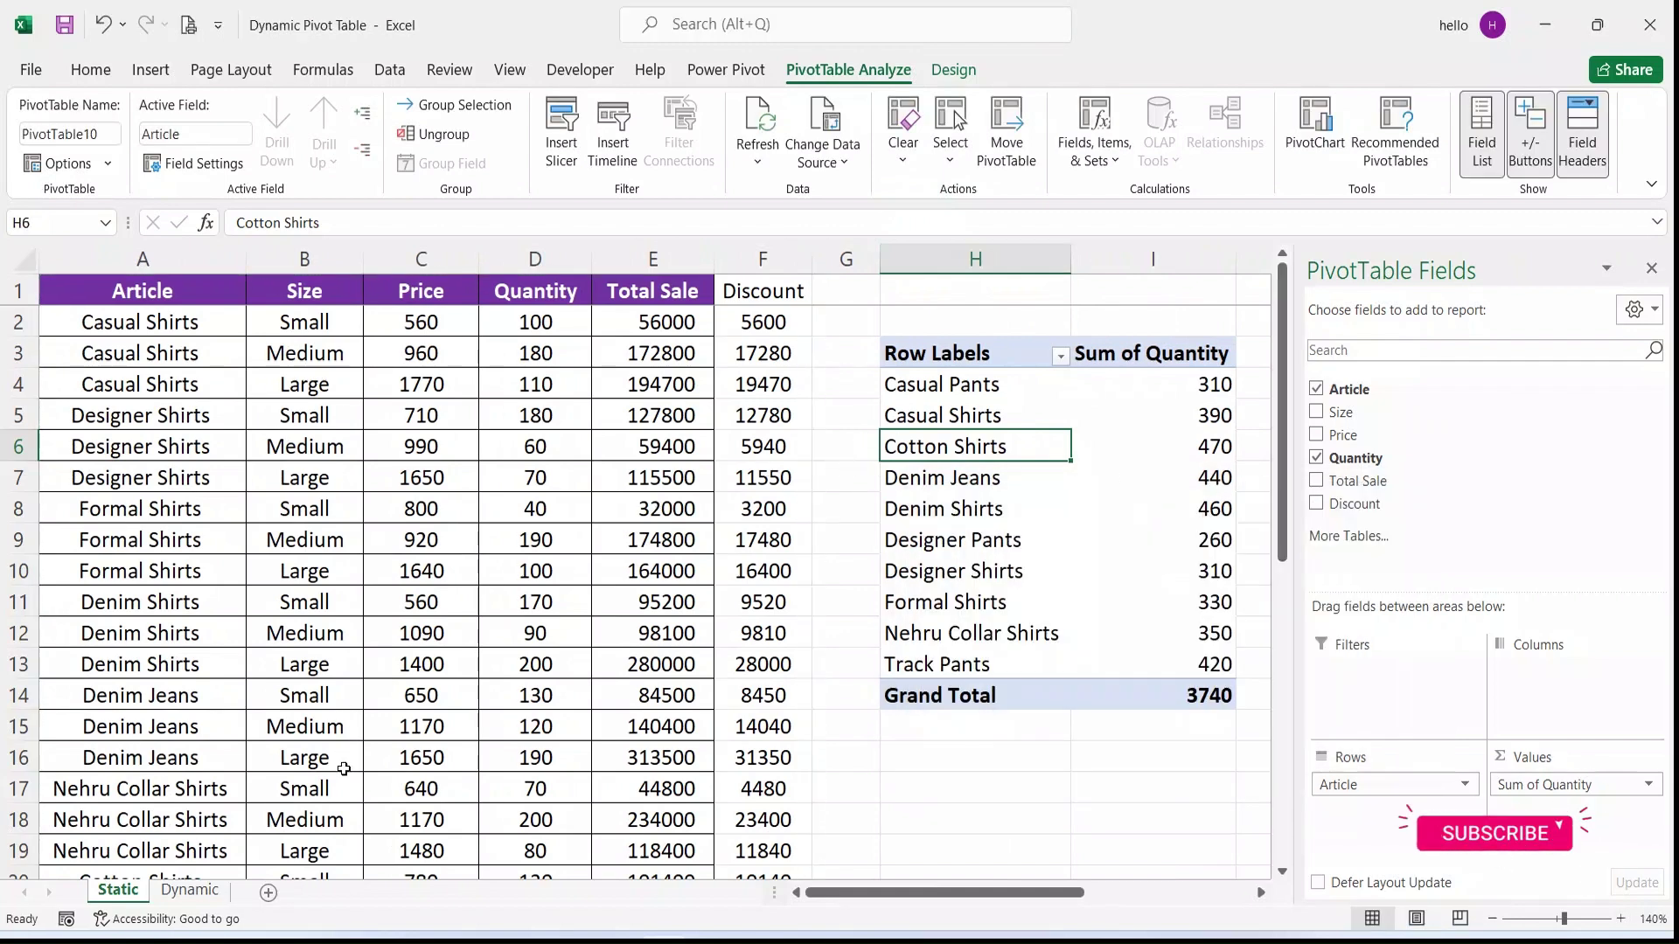
# Examine the data on the Dynamic sheet and mark the empty rows A32:E37 below it
pyautogui.click(191, 890)
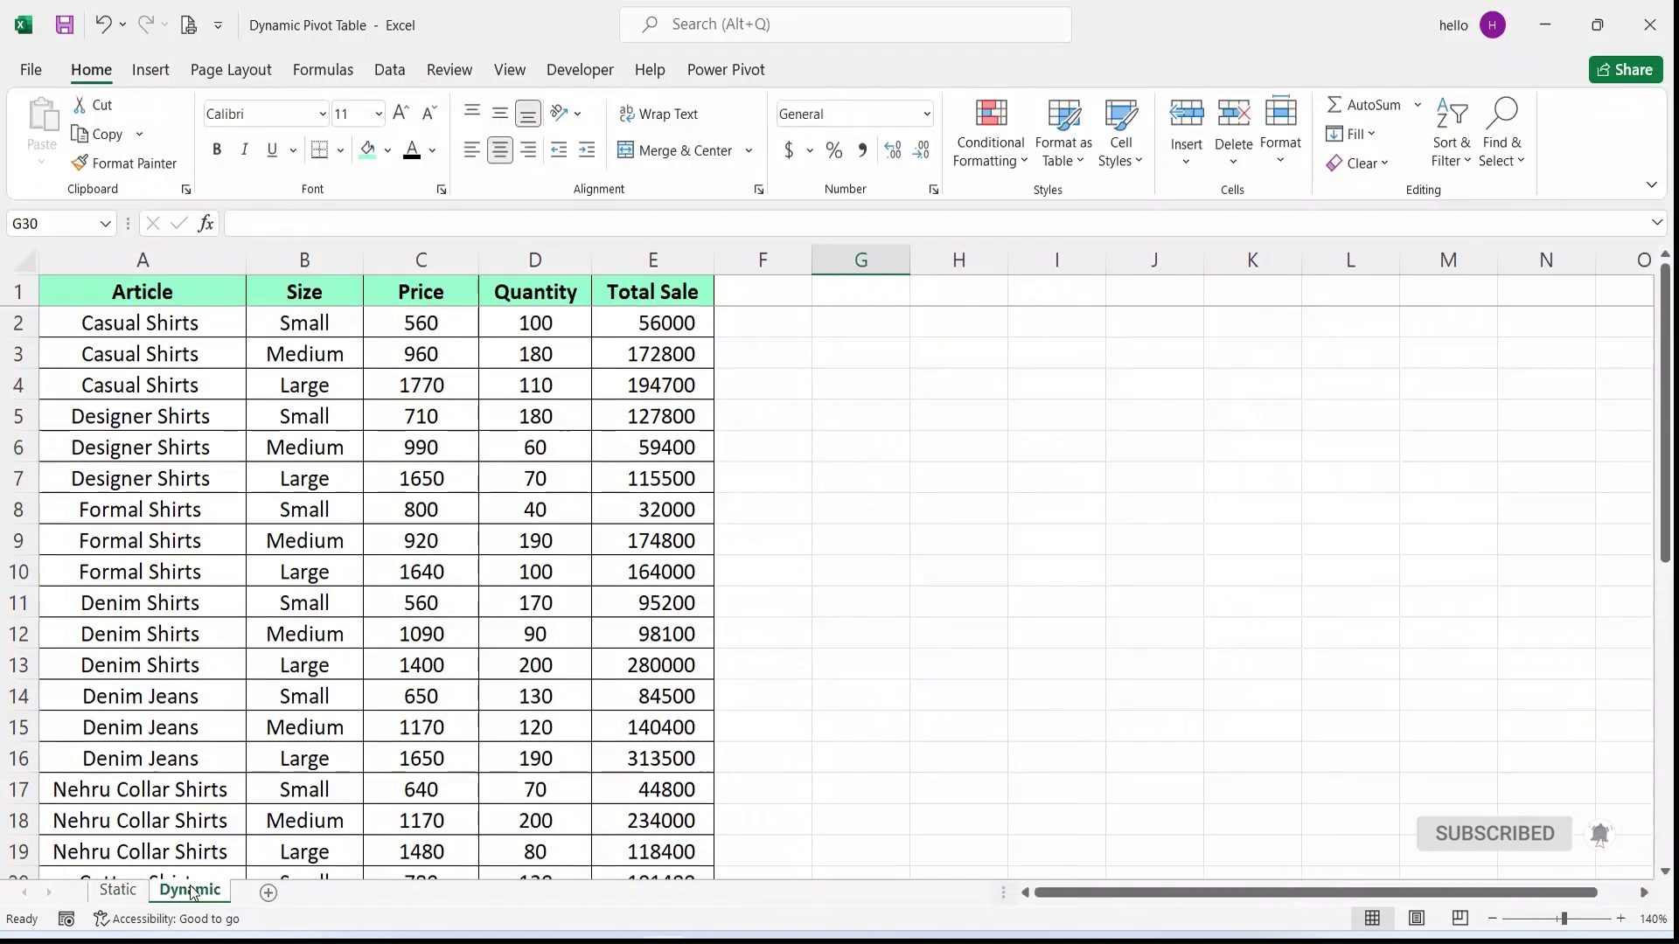
pyautogui.scroll(-6, 529, 612)
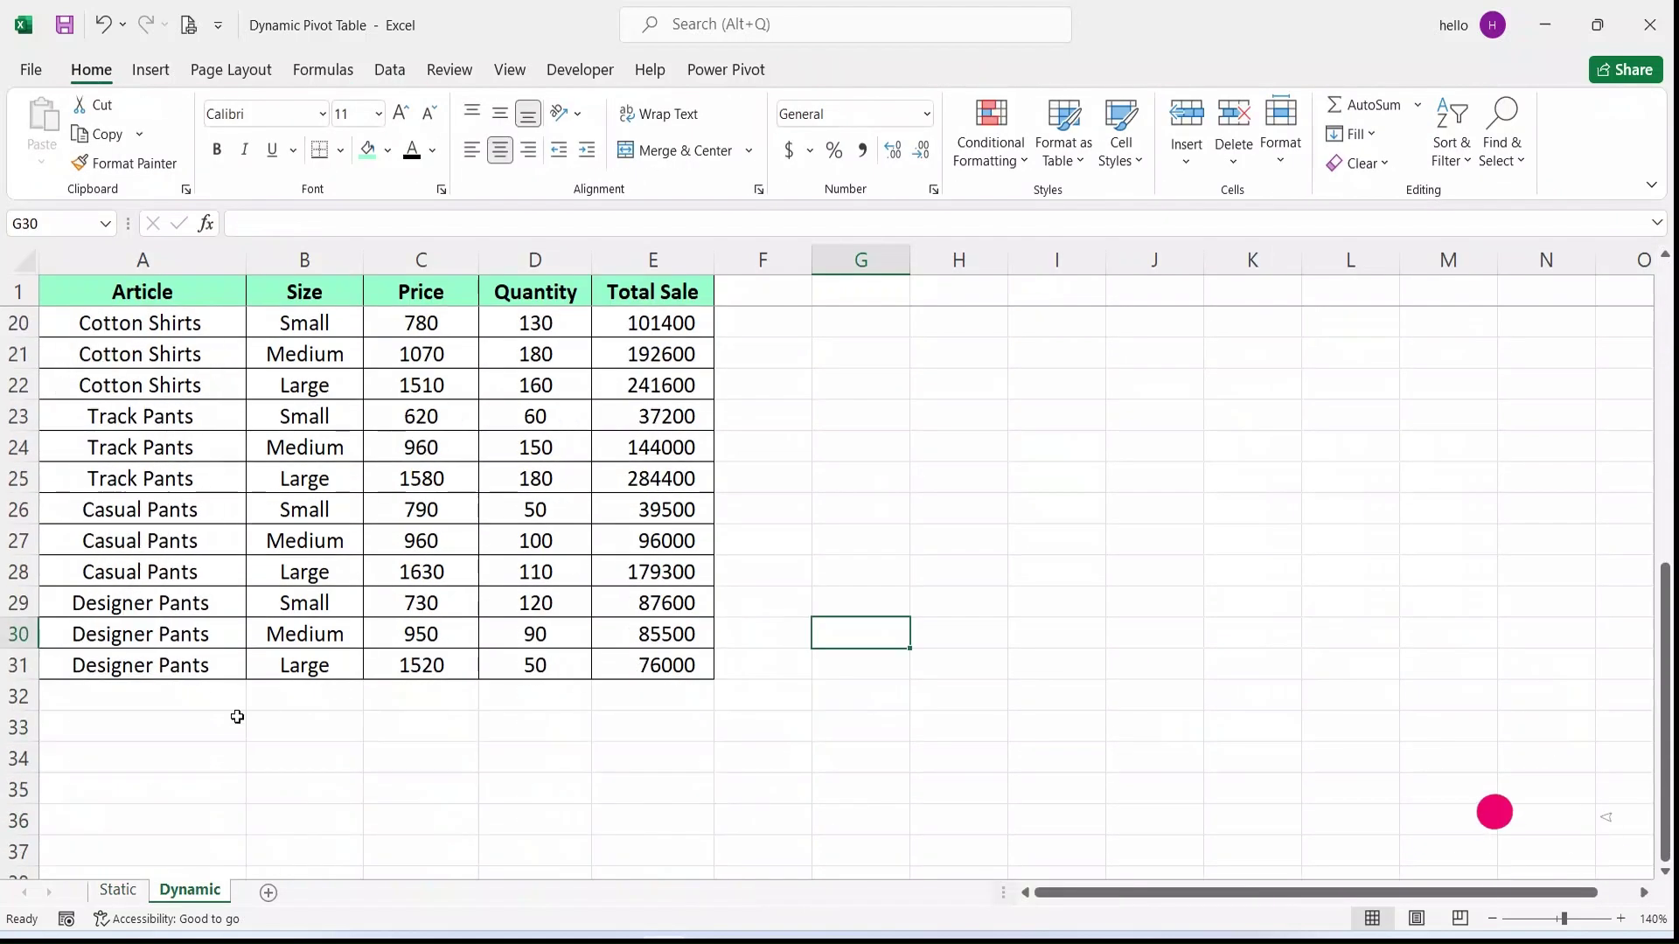
pyautogui.moveTo(102, 699); pyautogui.dragTo(643, 847)
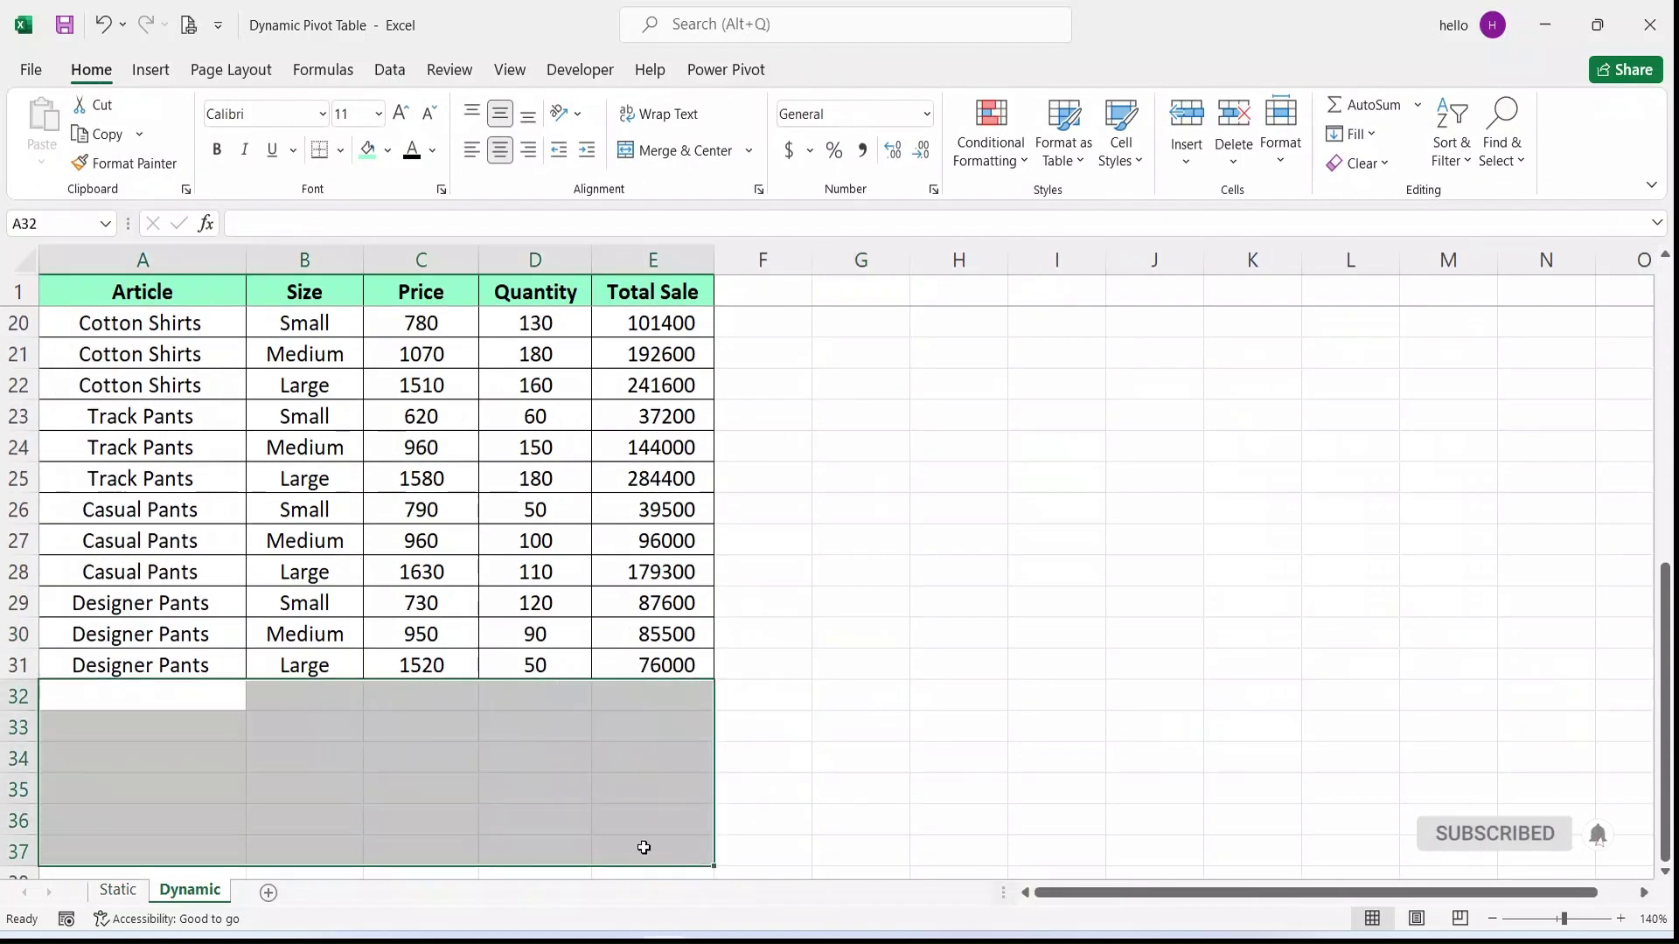
pyautogui.scroll(6, 586, 545)
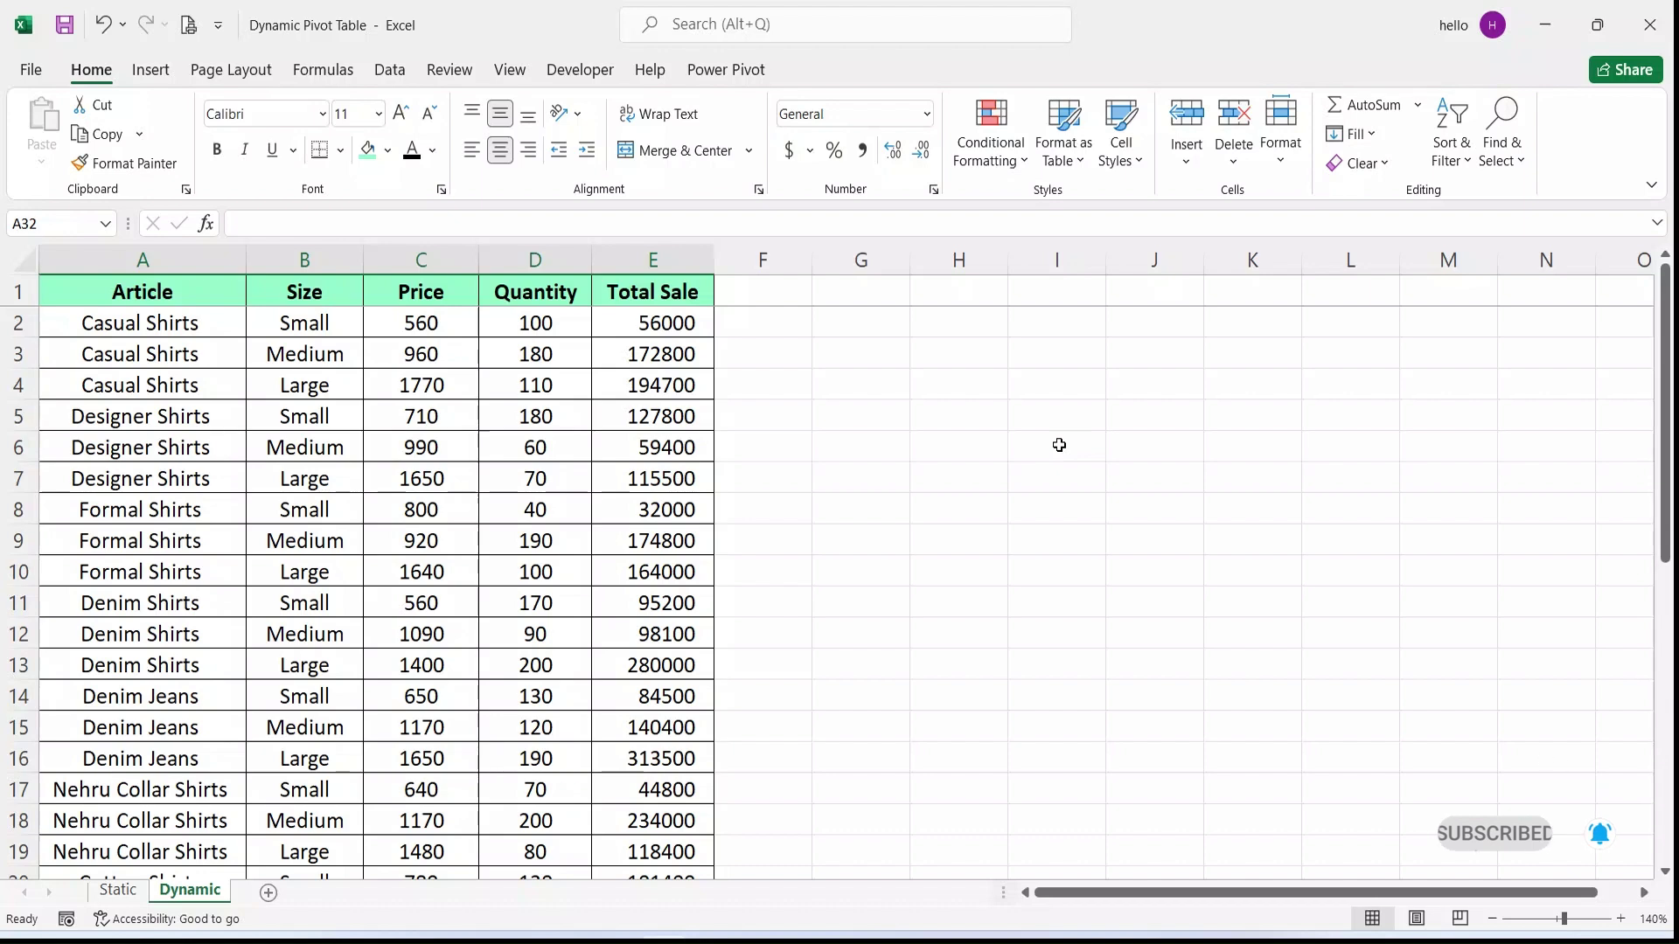
# Return to the Static sheet and look over the PivotTable's field list and the Discount column
pyautogui.click(118, 890)
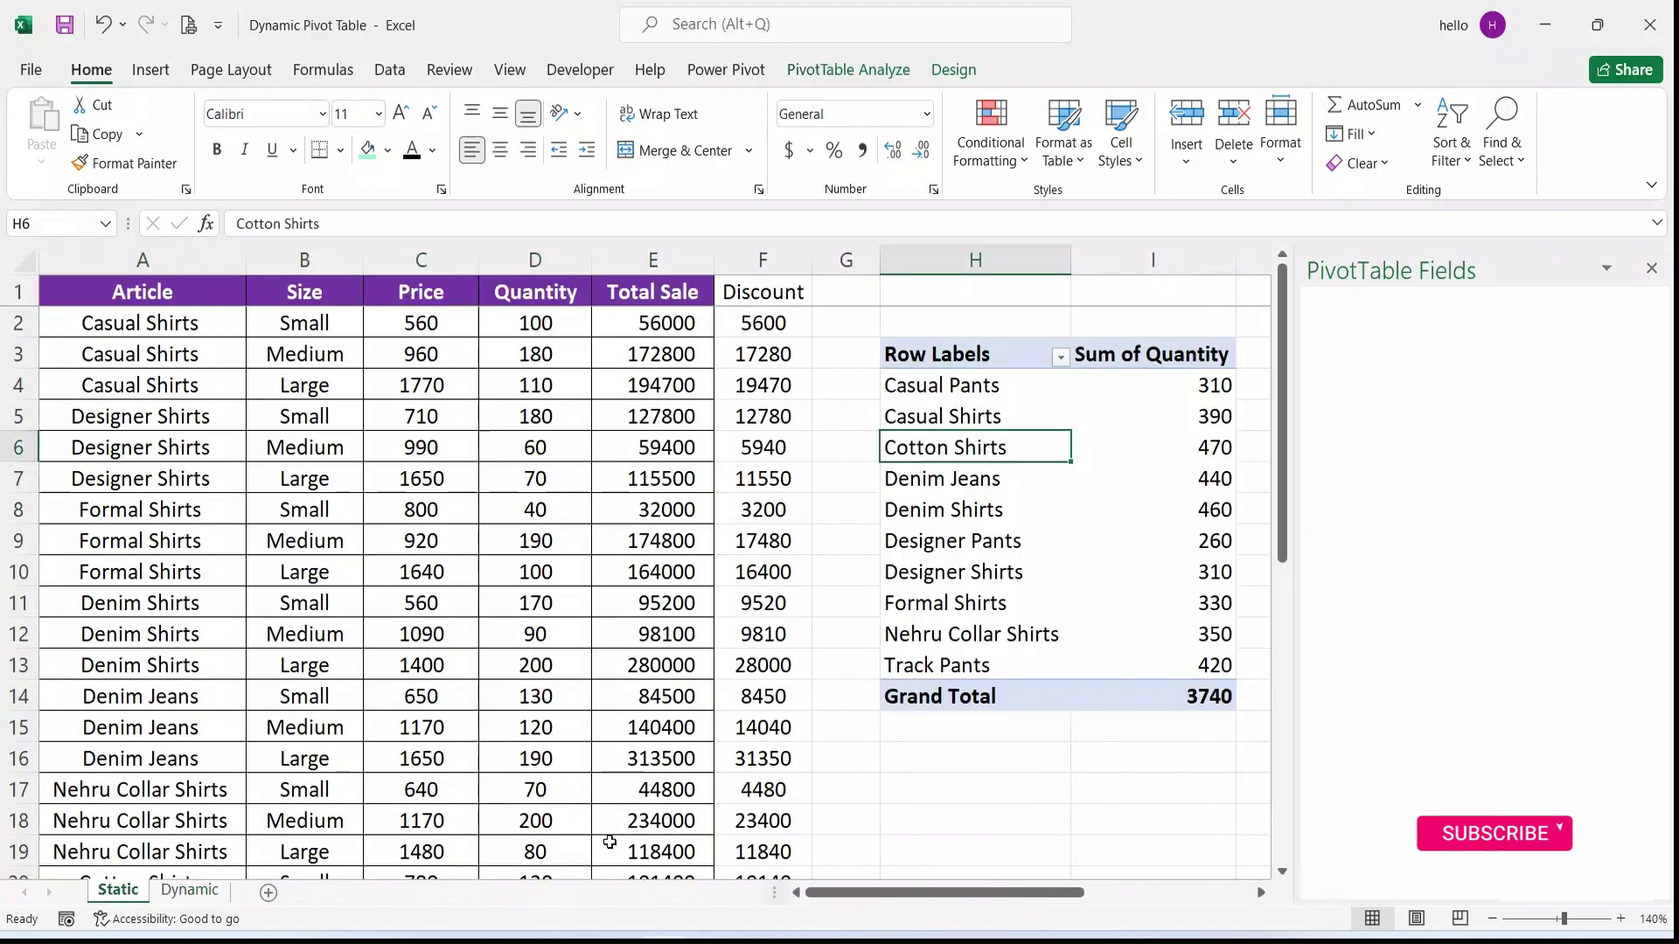
pyautogui.click(973, 621)
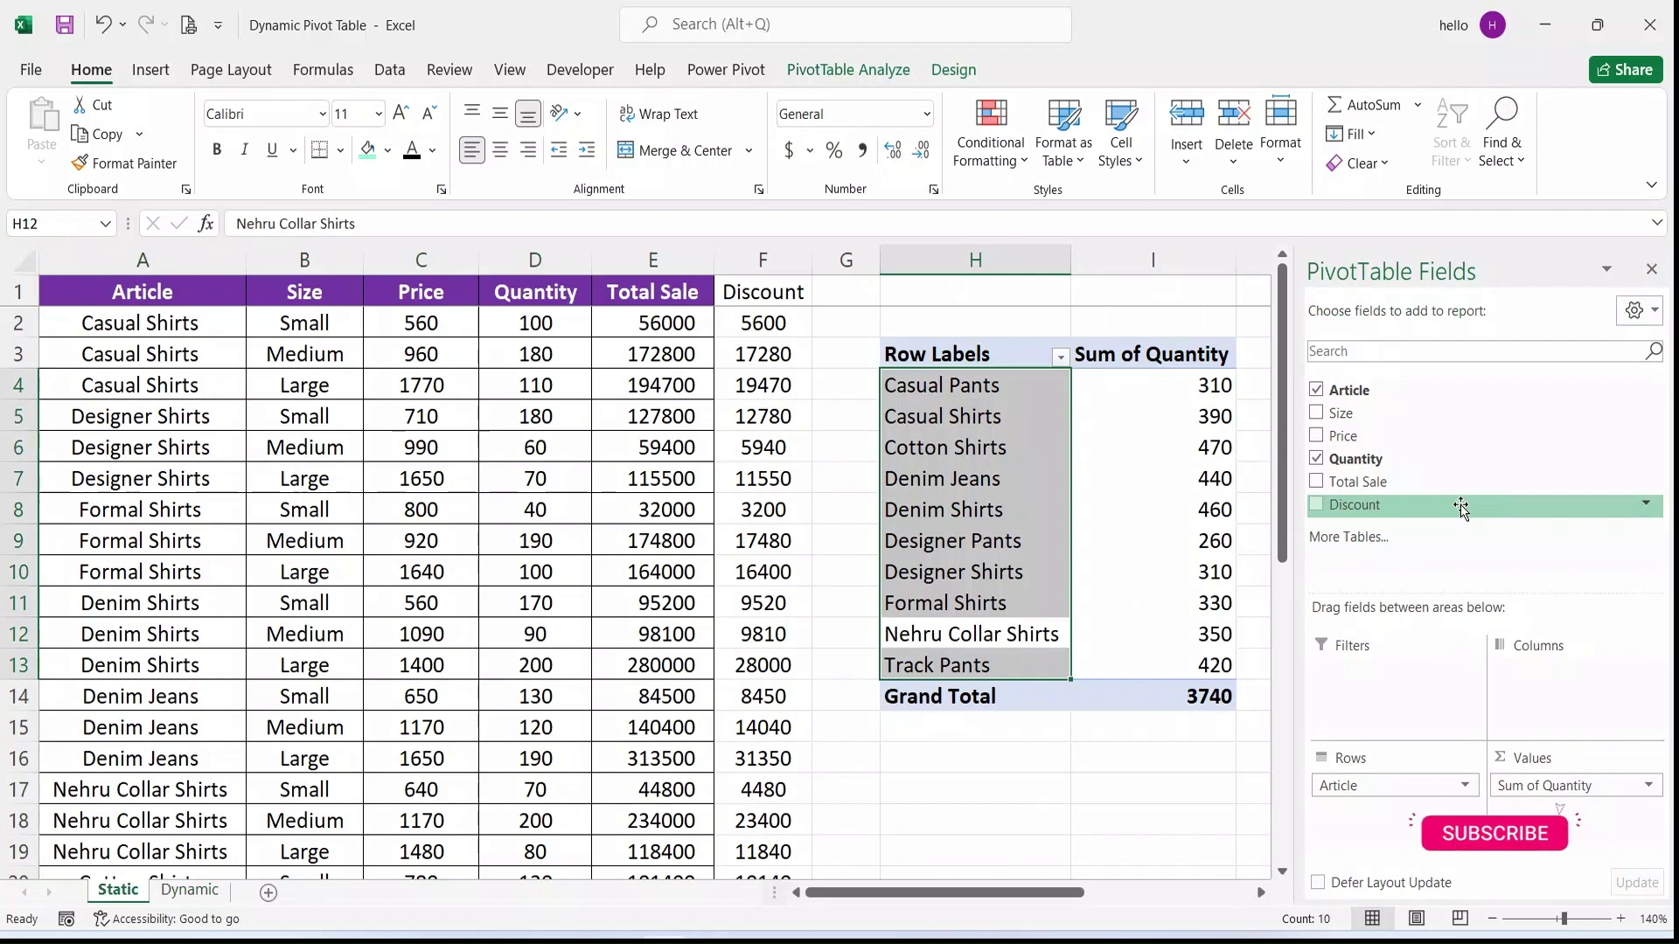
pyautogui.click(763, 468)
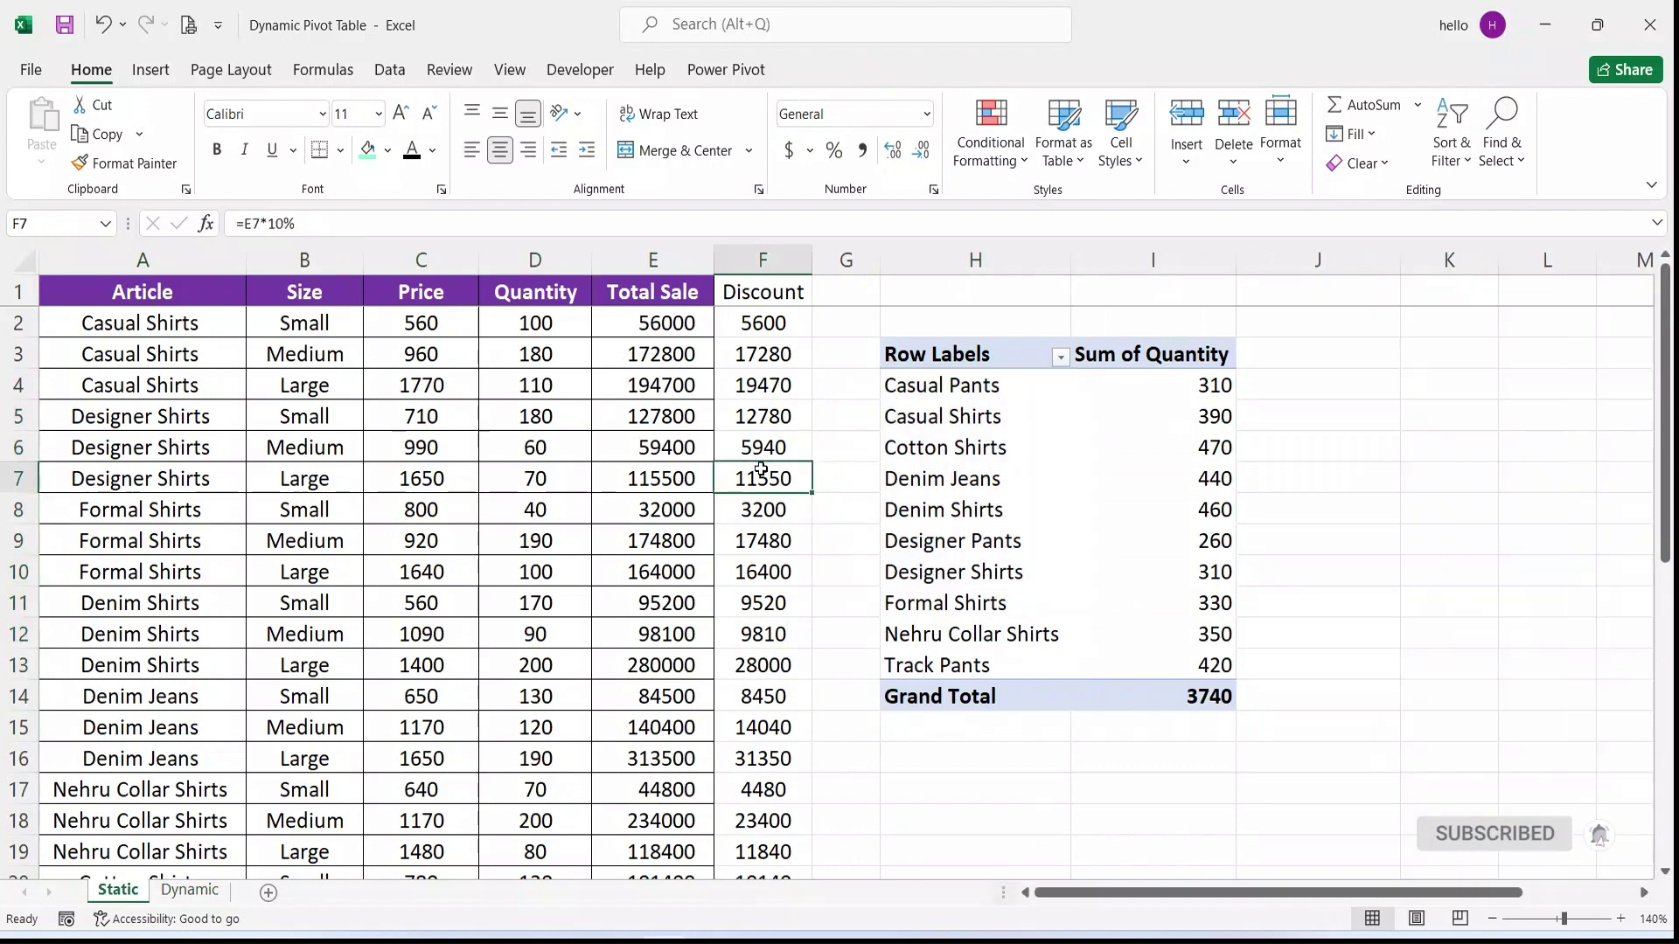
# Start an OFFSET formula in G3 of the Dynamic sheet with reference $A$1 and 0 for both rows and cols
pyautogui.click(190, 890)
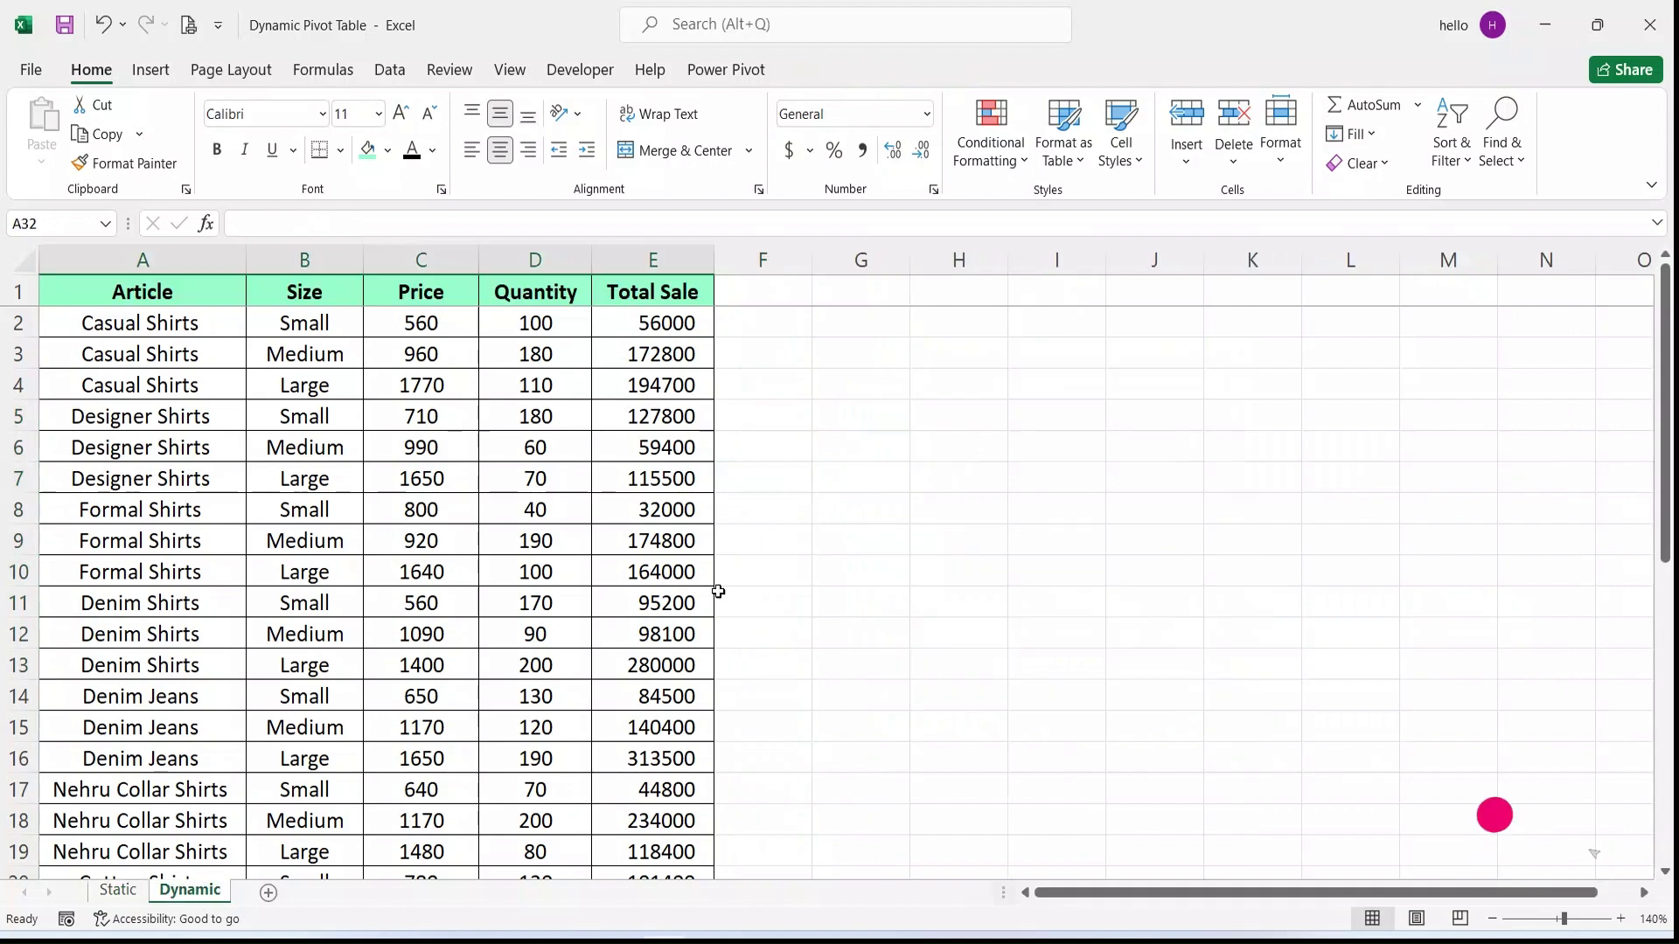
pyautogui.click(866, 366)
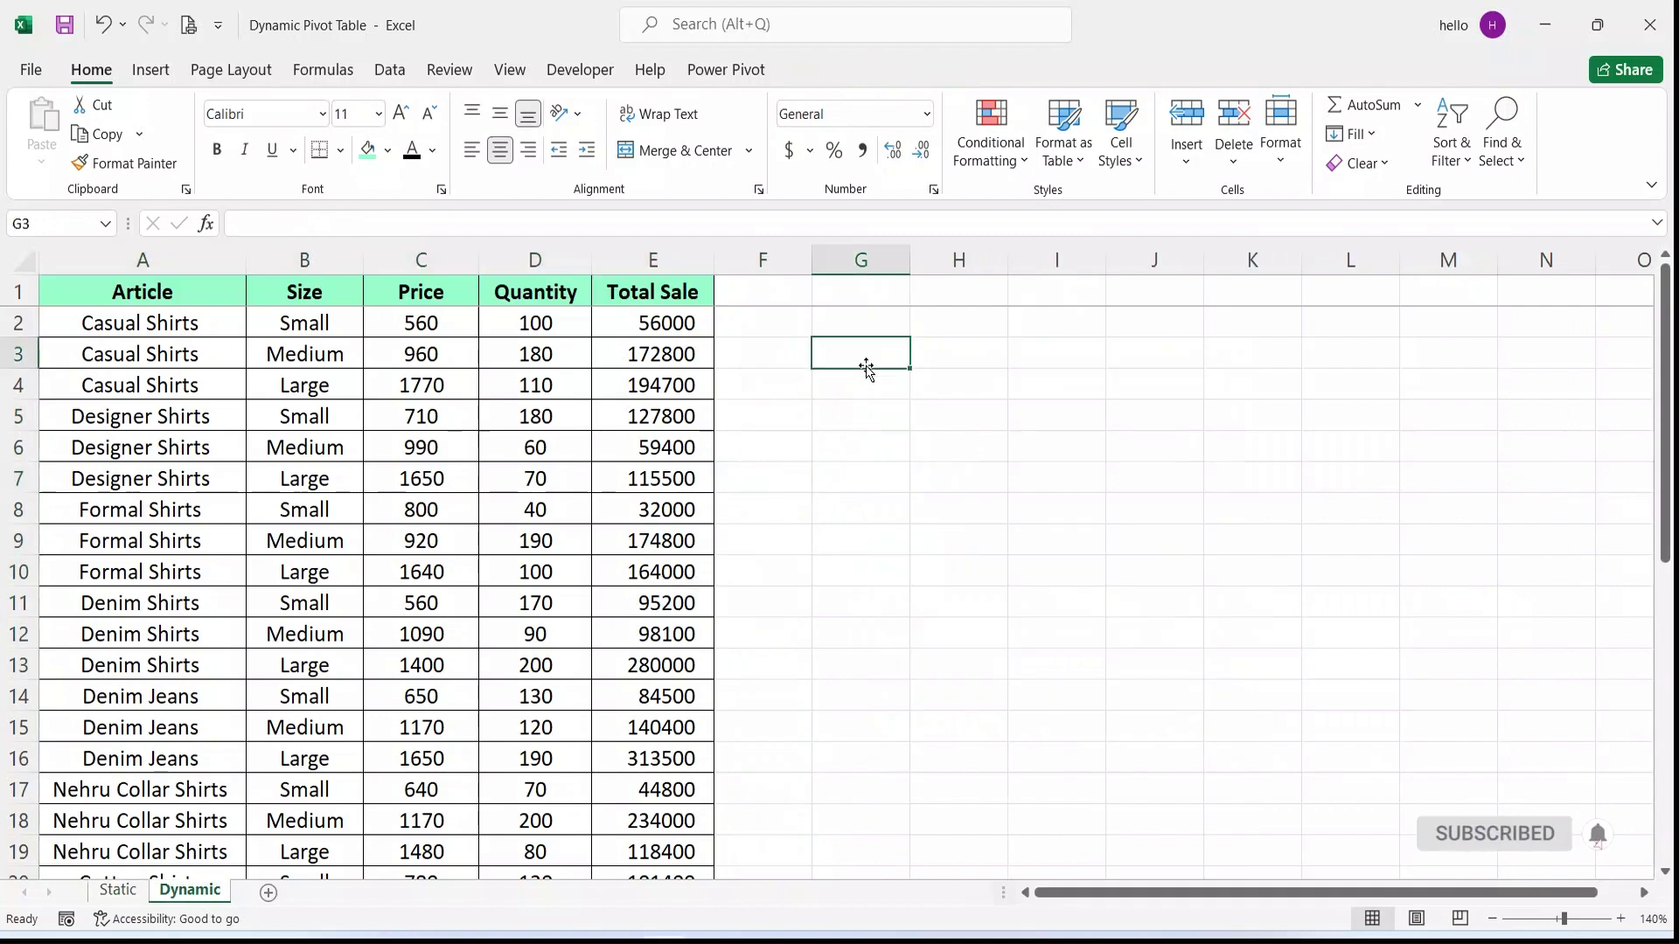
pyautogui.write('=')
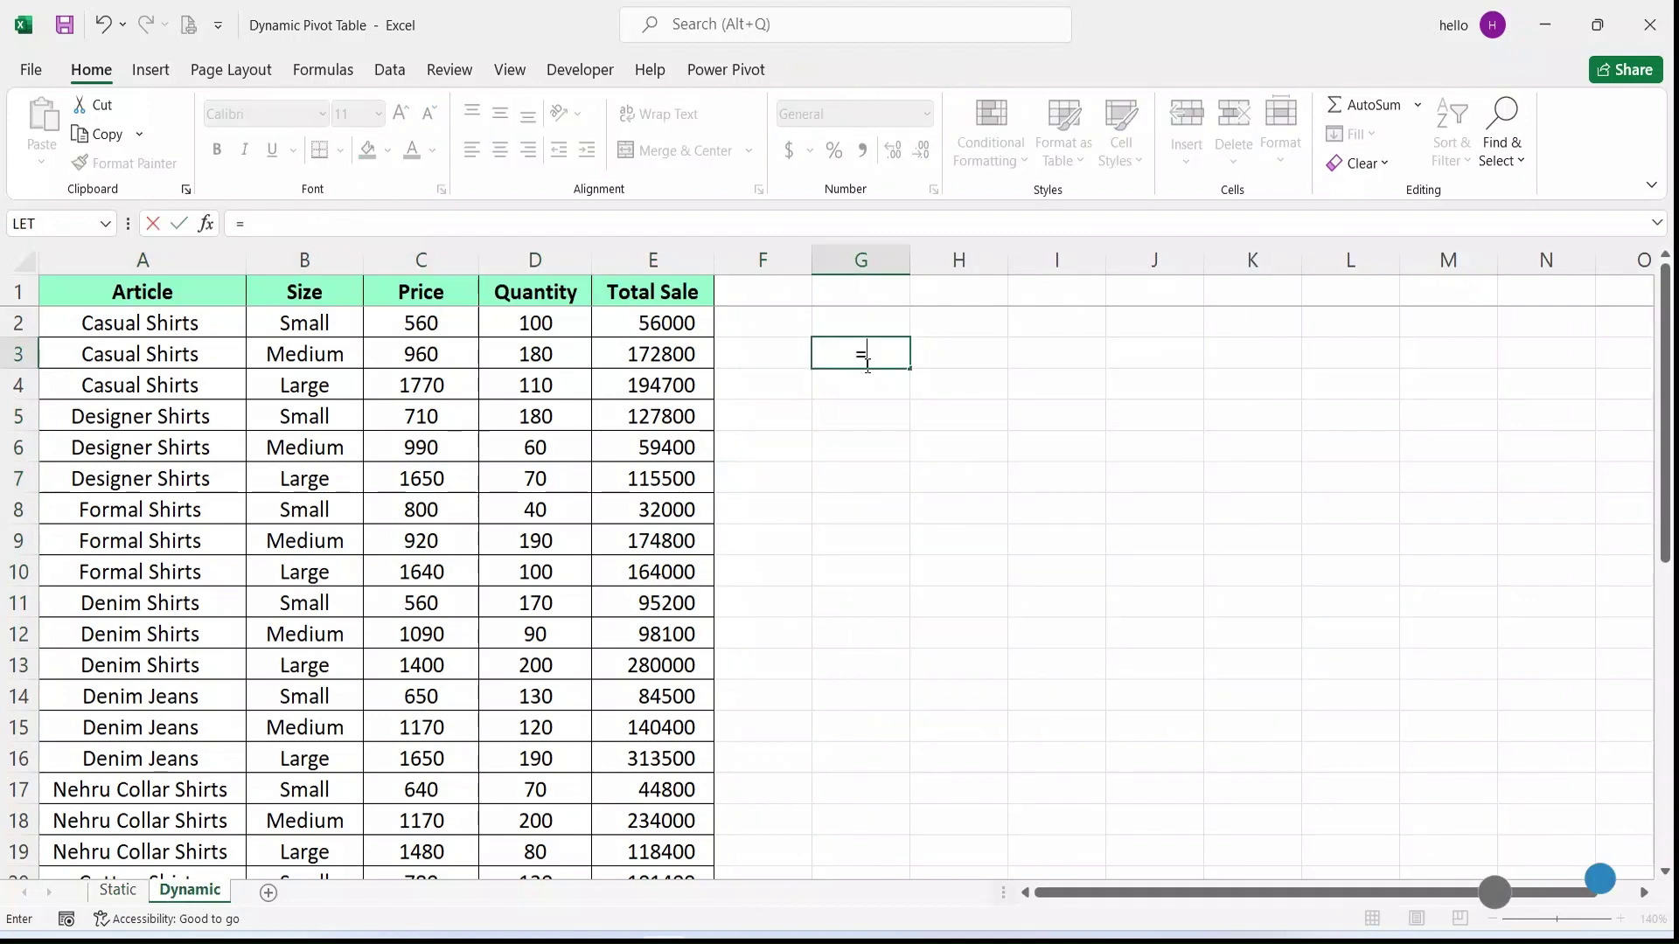
pyautogui.write('oo')
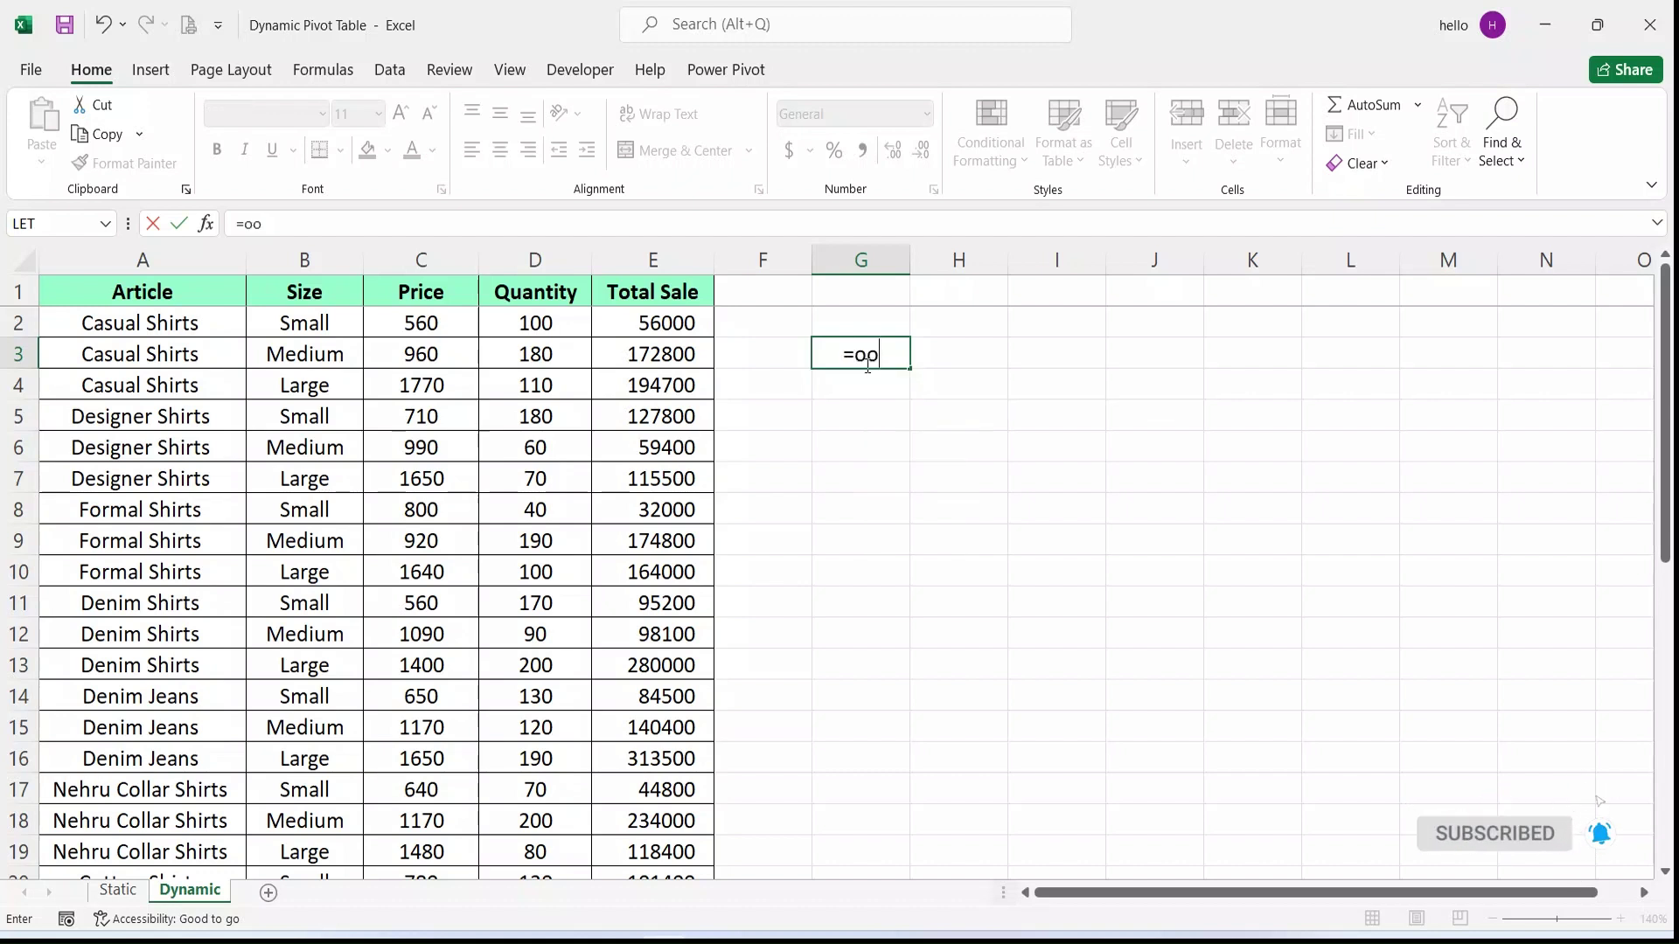
pyautogui.press('BackSpace')
pyautogui.write('ff')
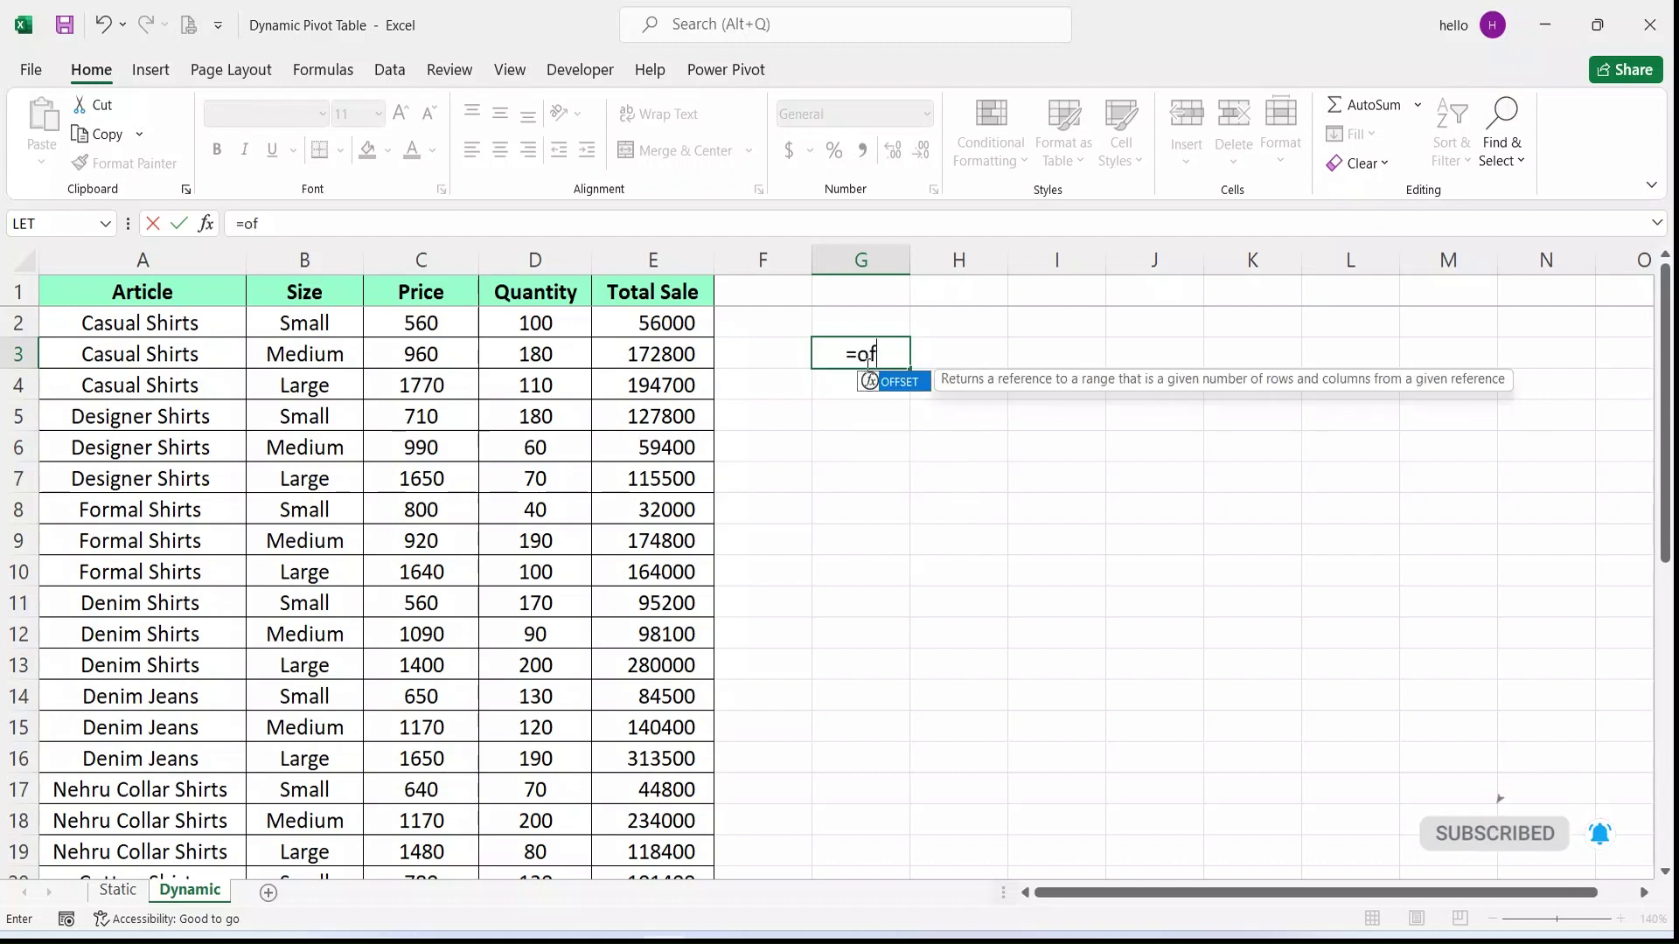
pyautogui.press('Tab')
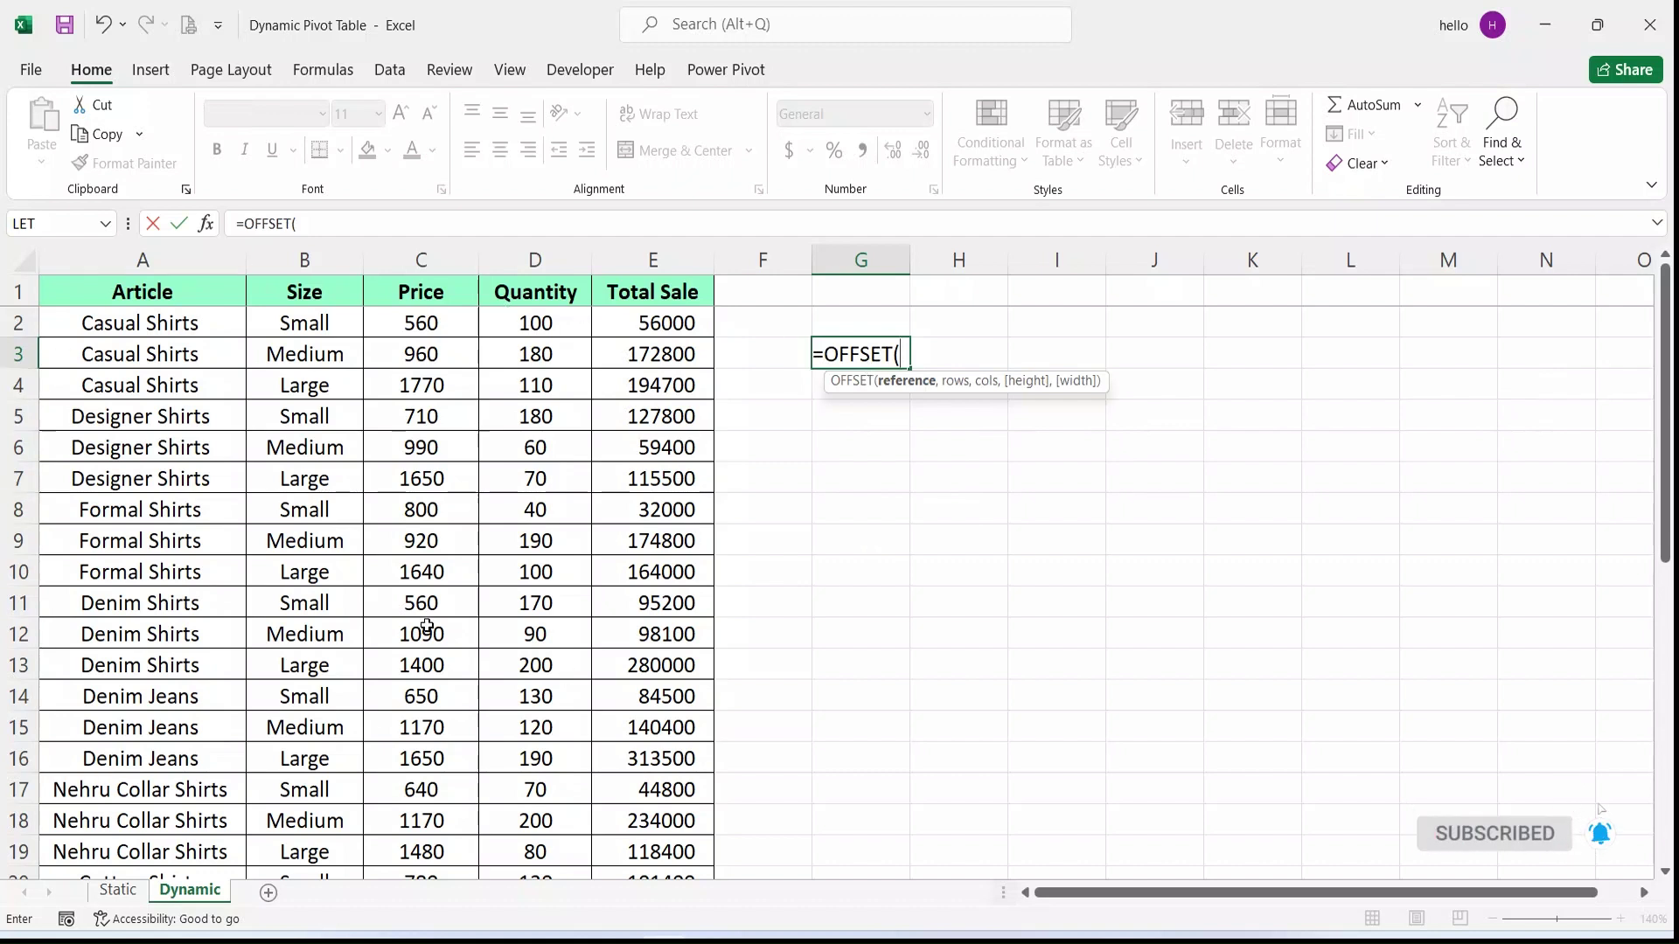
pyautogui.click(147, 295)
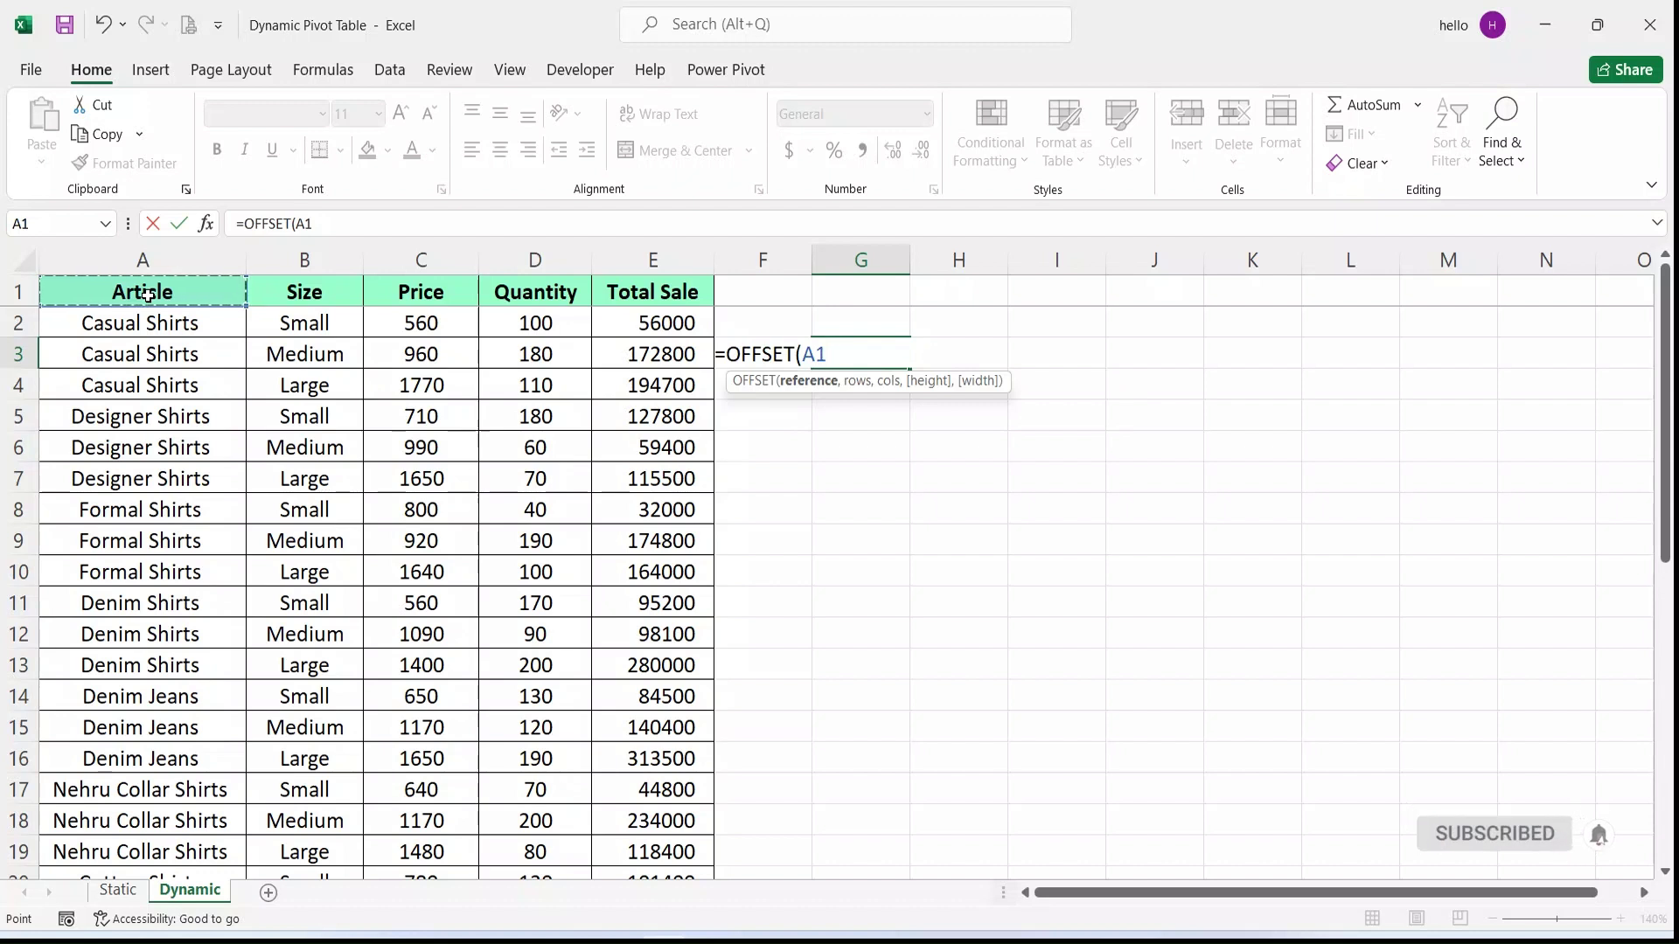
pyautogui.press('F4')
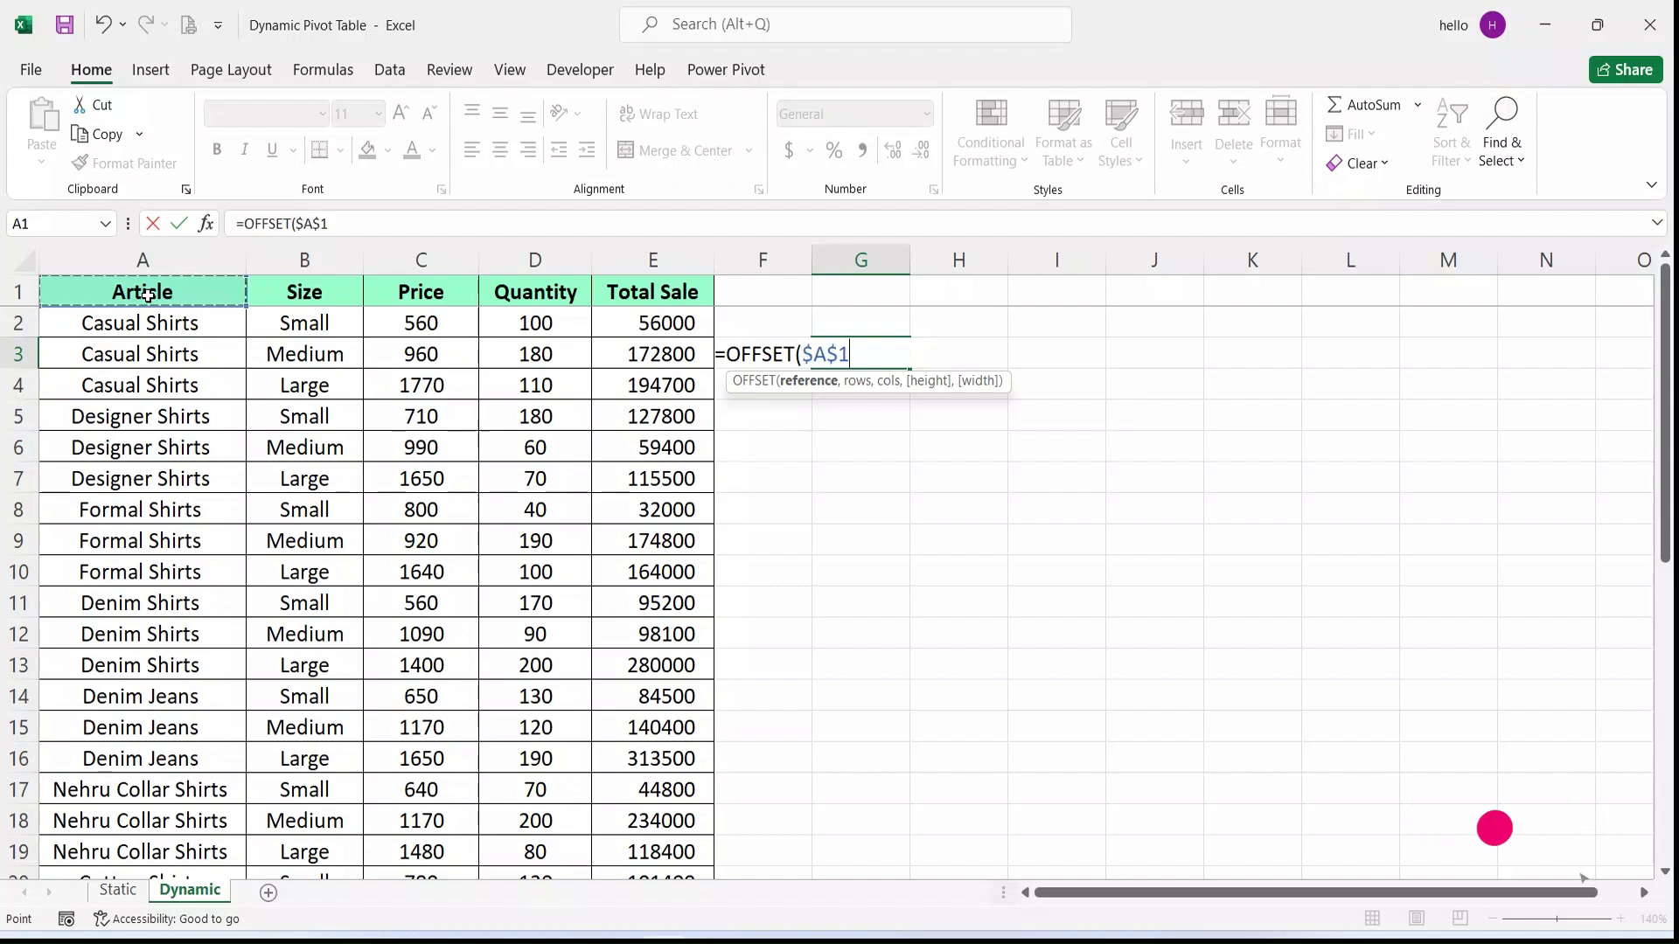
pyautogui.write(',0')
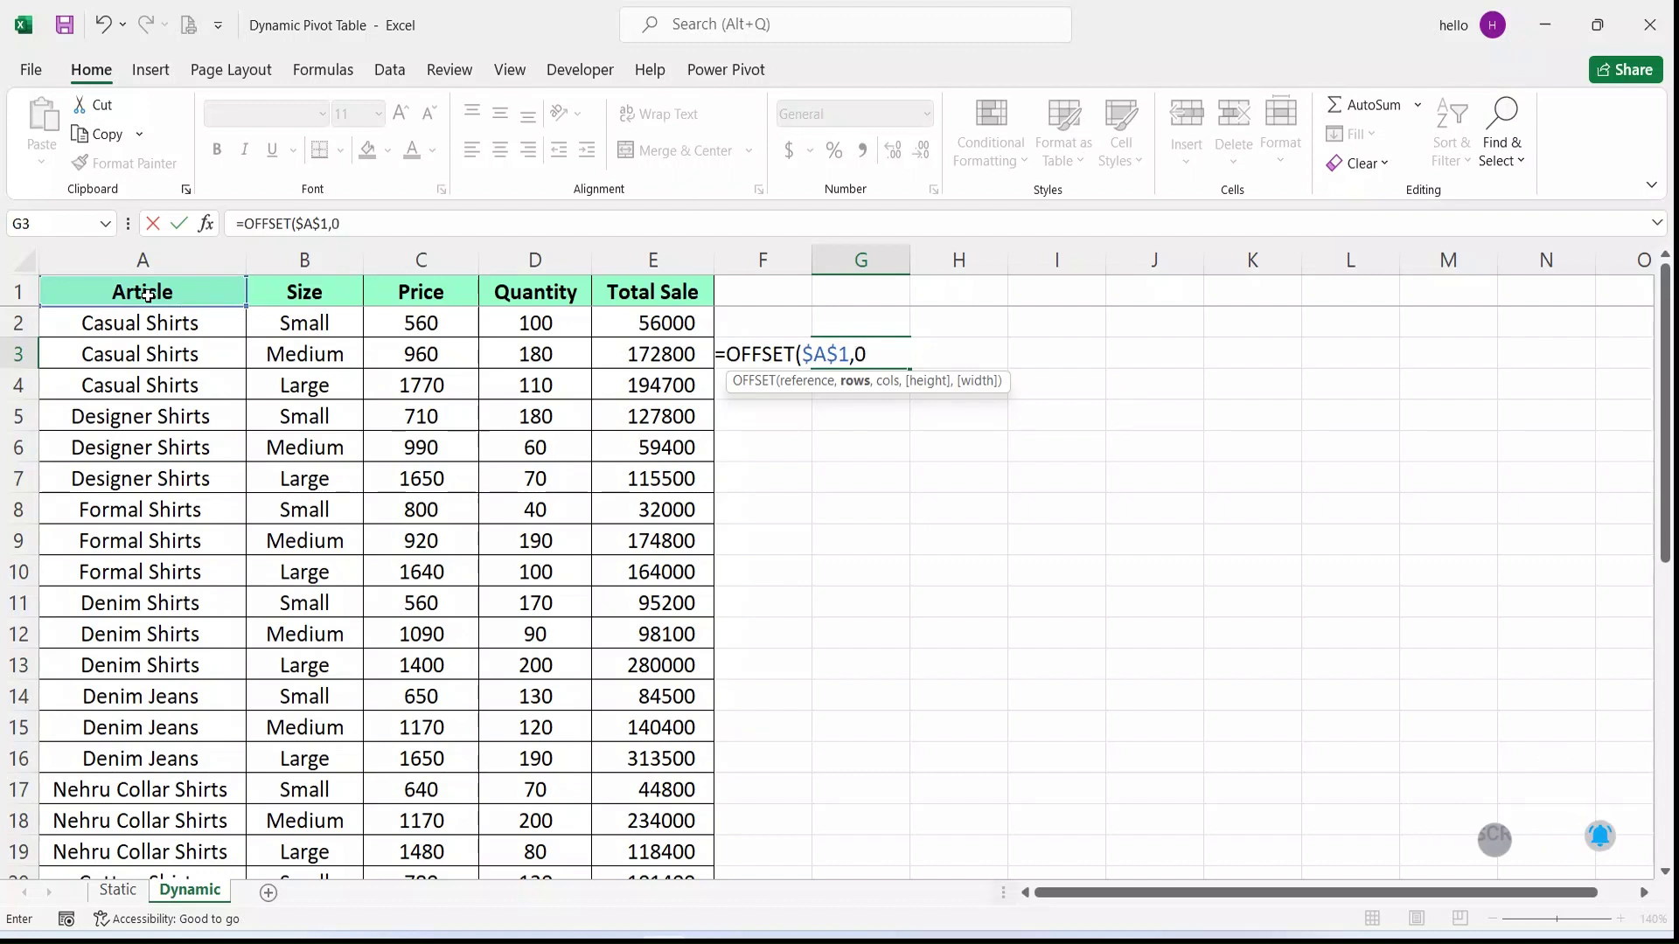
pyautogui.write(',0')
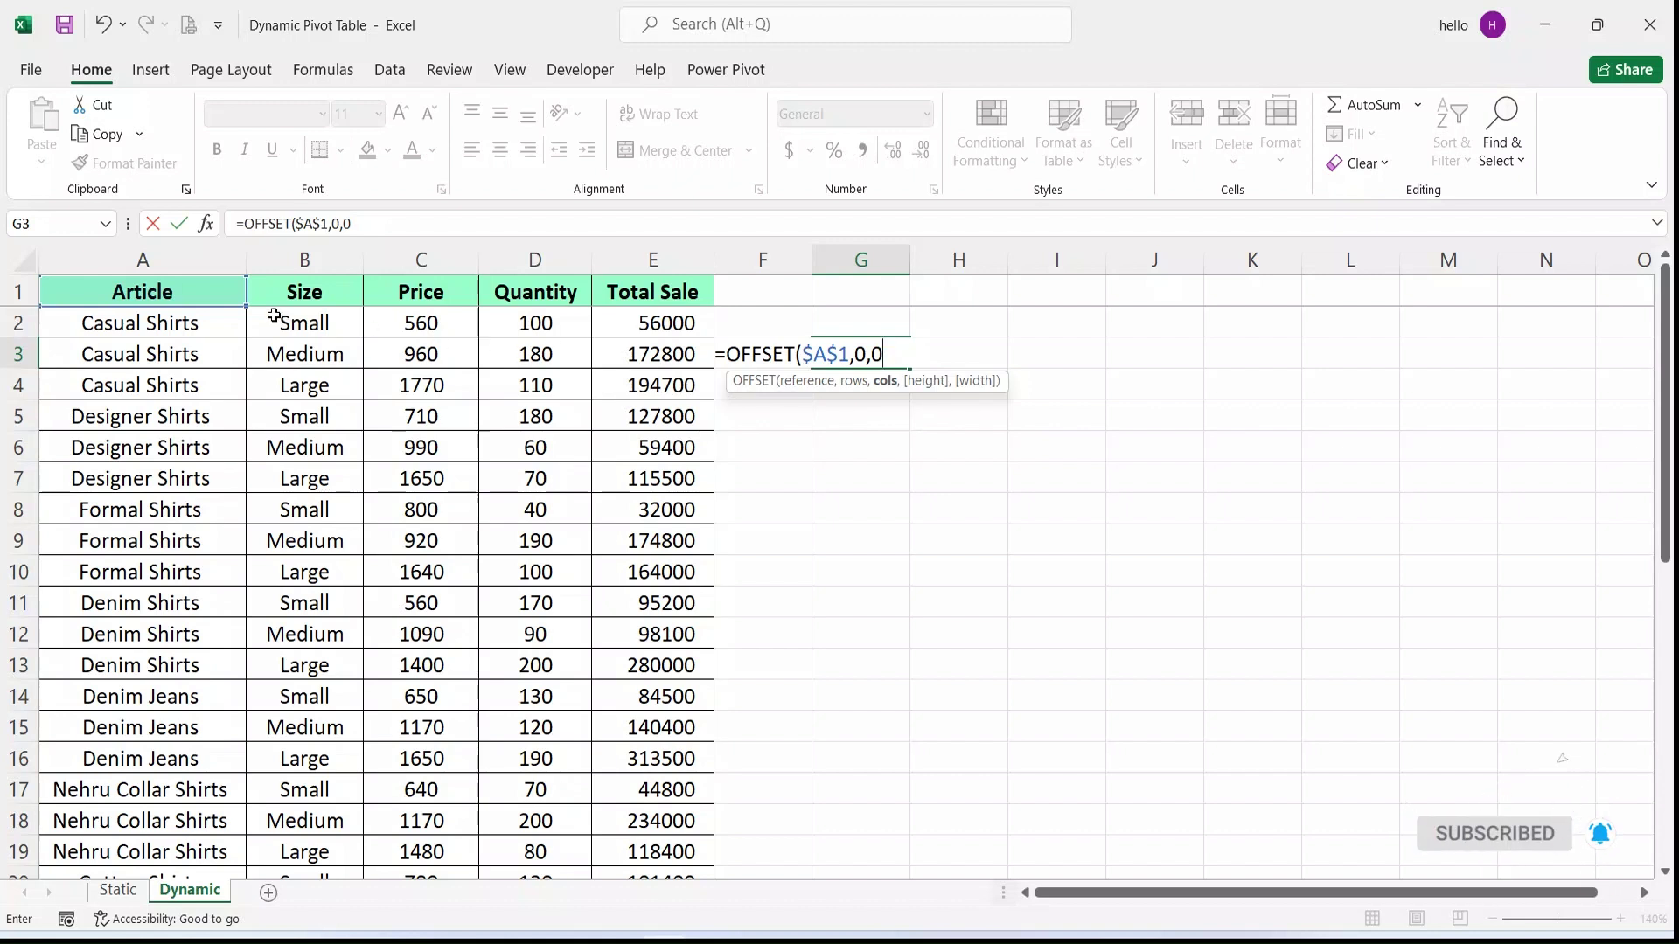
# Set the OFFSET formula's height argument to COUNTA($A:$A), counting the entries in the Article column
pyautogui.write(',')
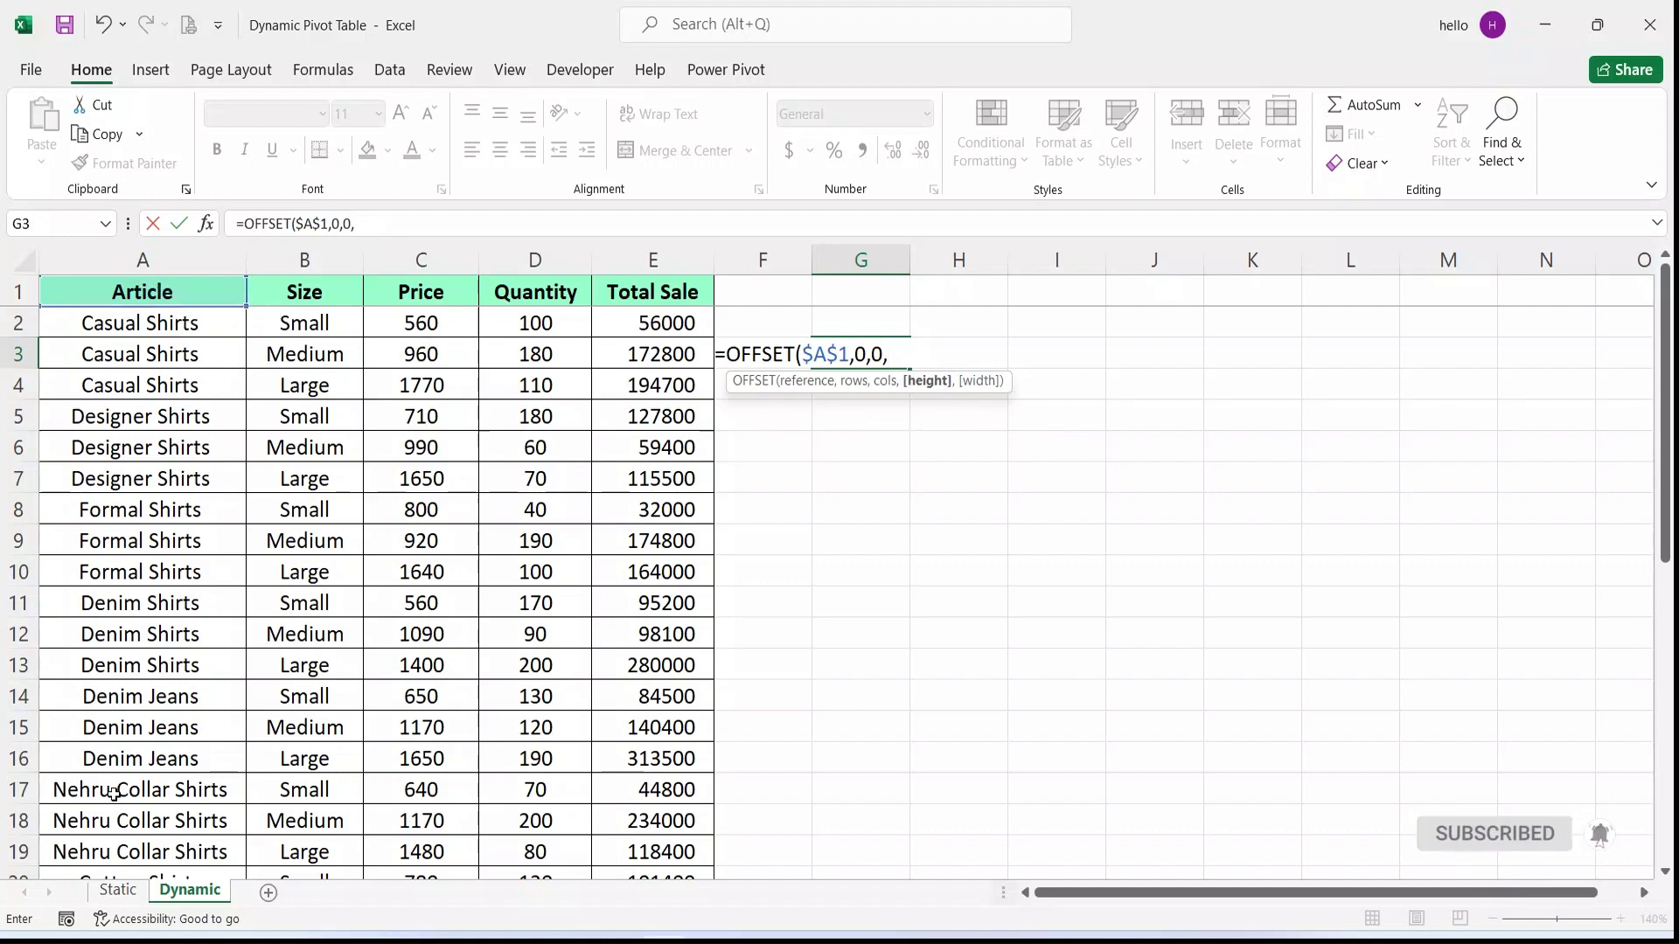
pyautogui.scroll(-6, 117, 378)
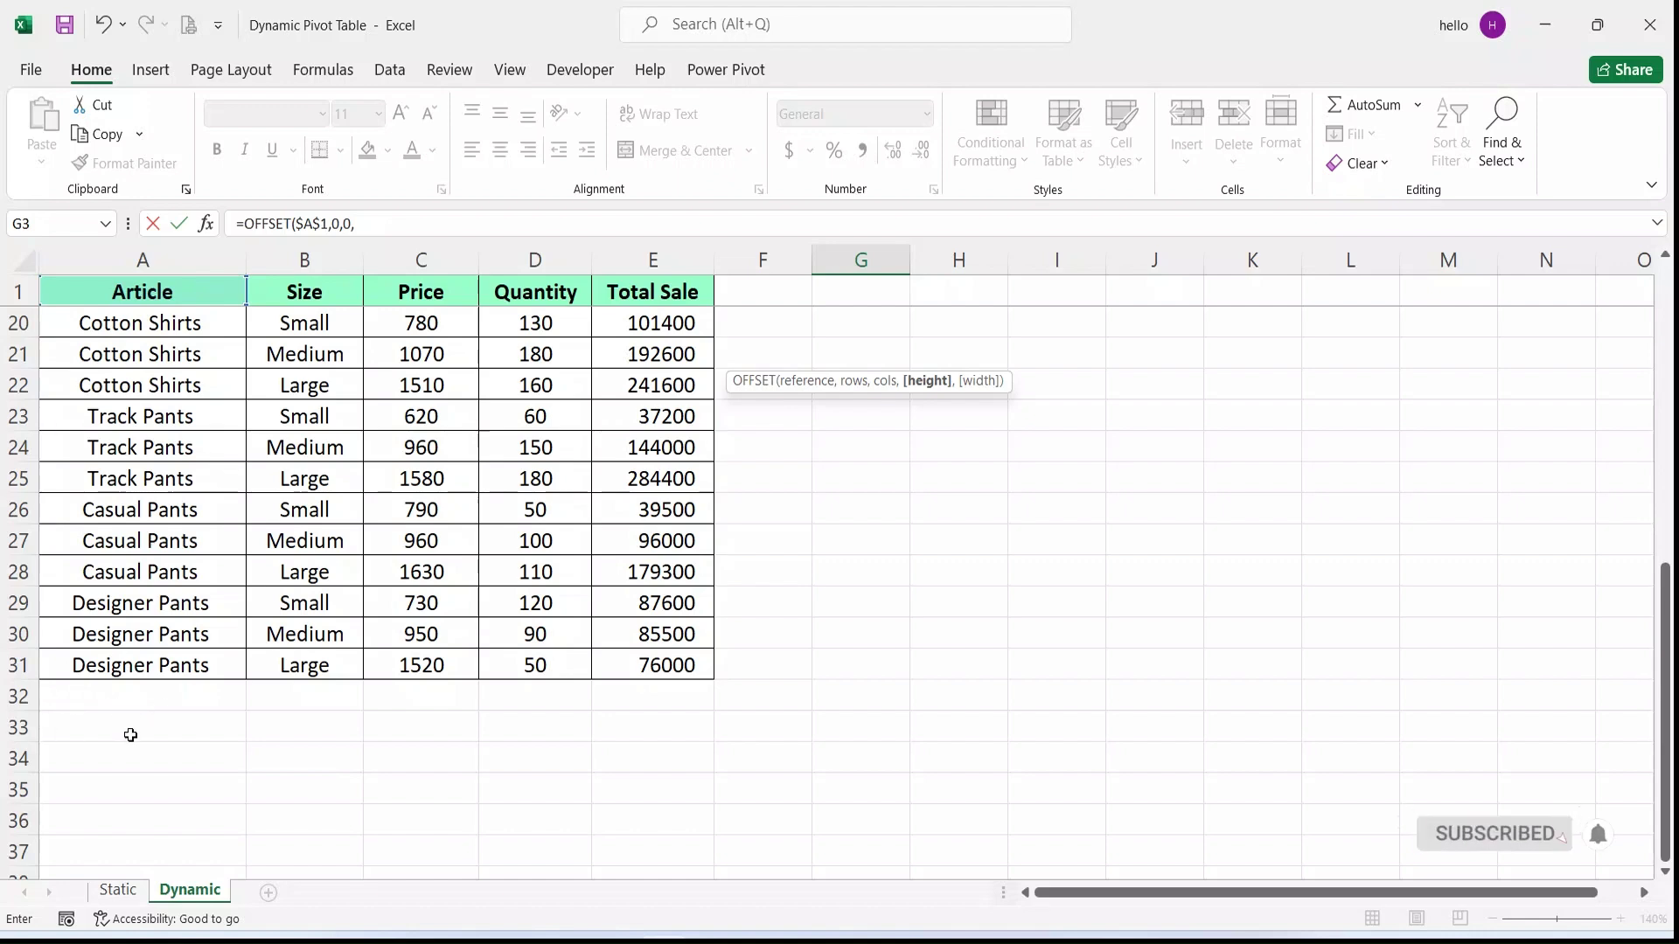
pyautogui.scroll(6, 163, 663)
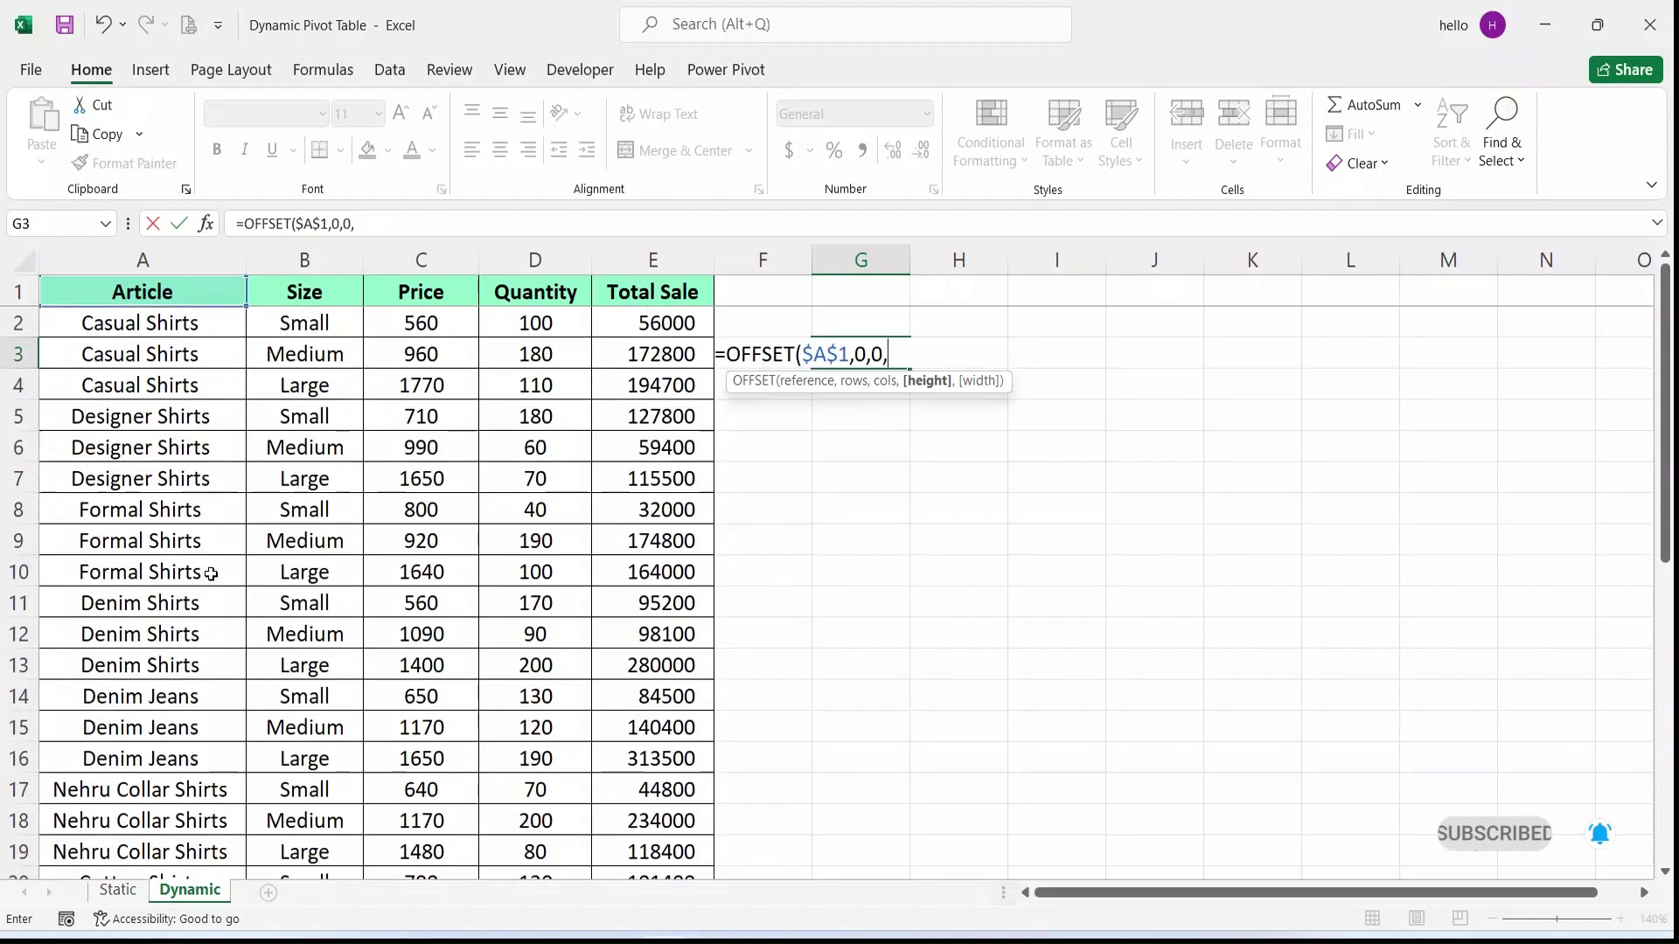
pyautogui.write('c')
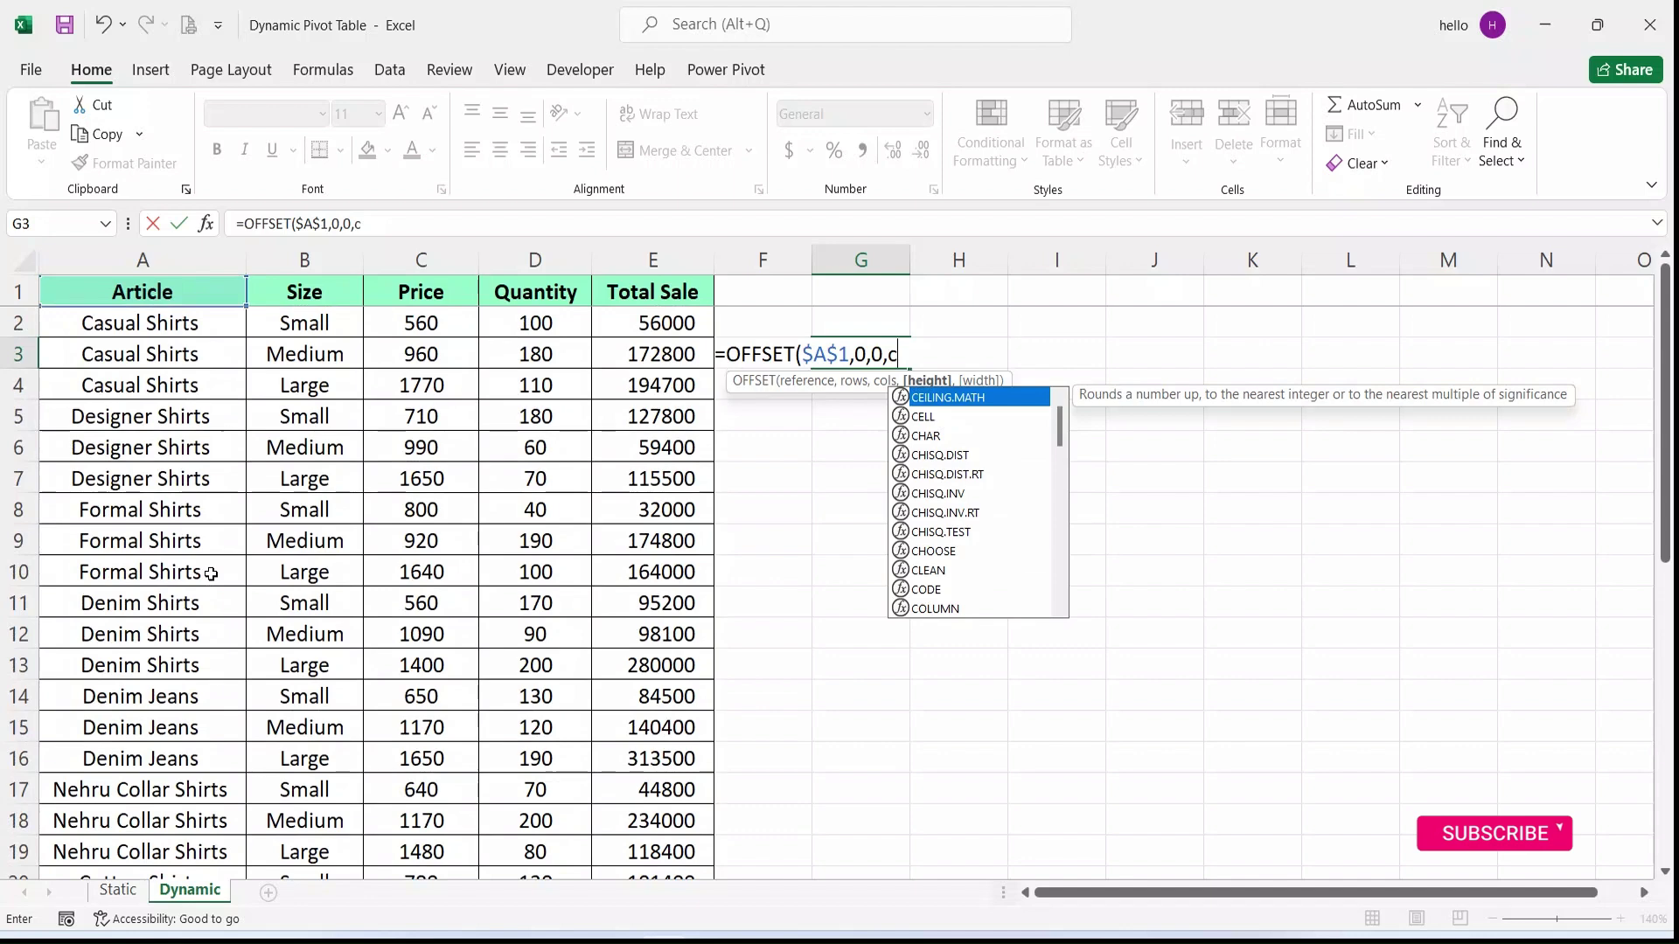
pyautogui.write('ou')
pyautogui.press('Down')
pyautogui.press('Tab')
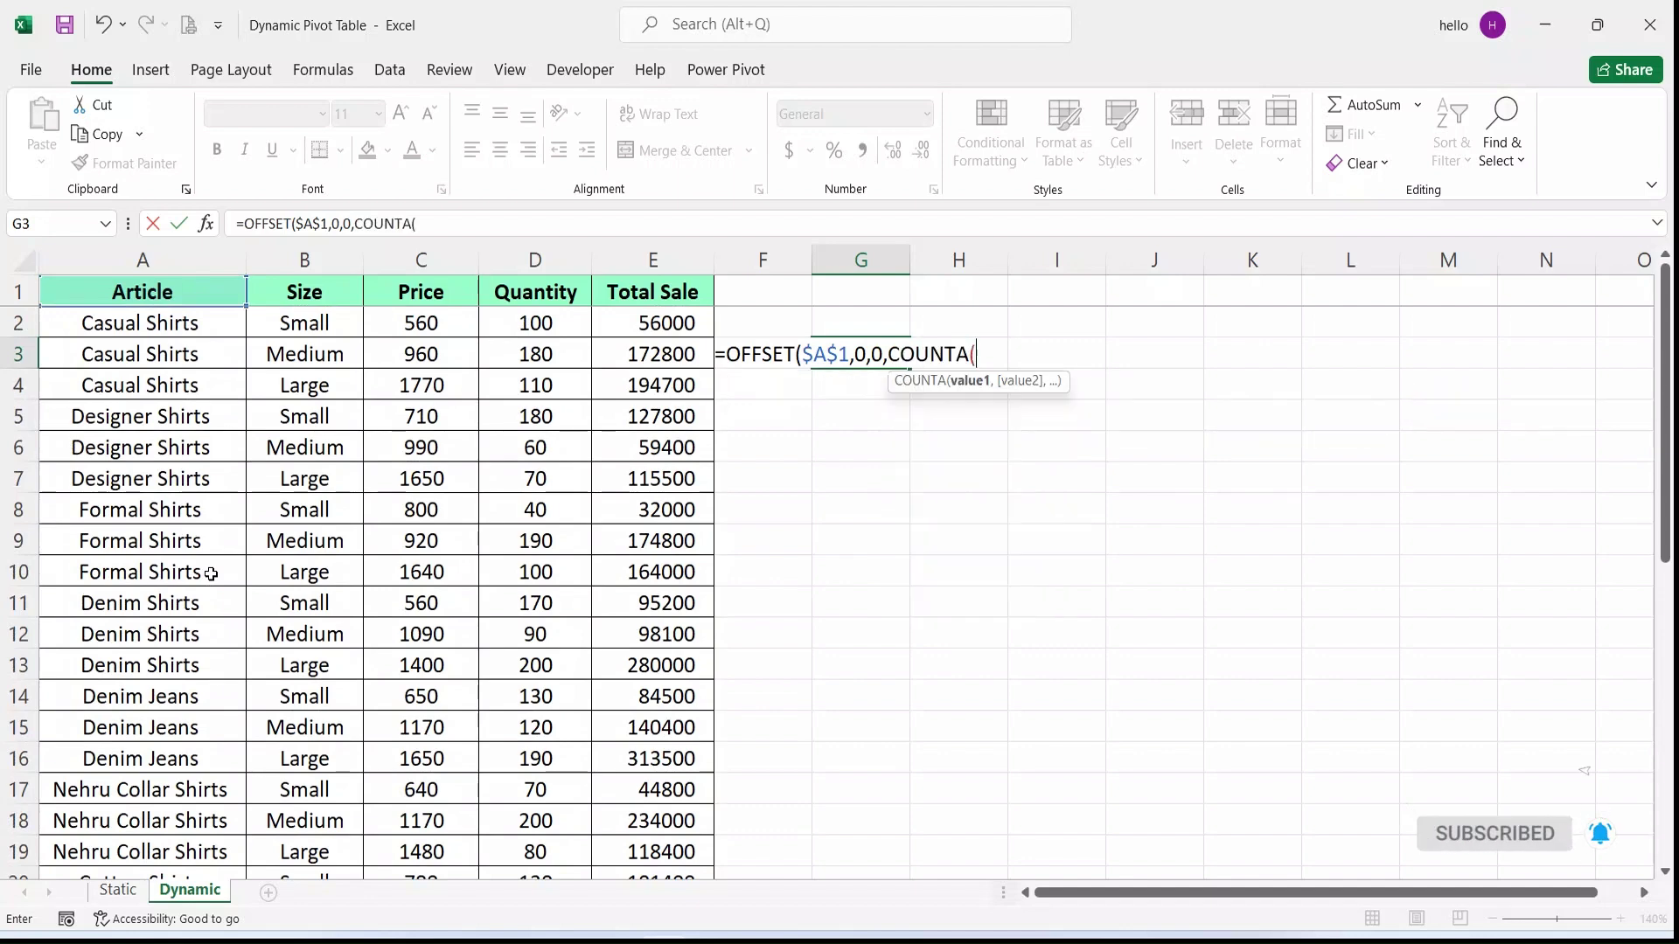
pyautogui.click(134, 261)
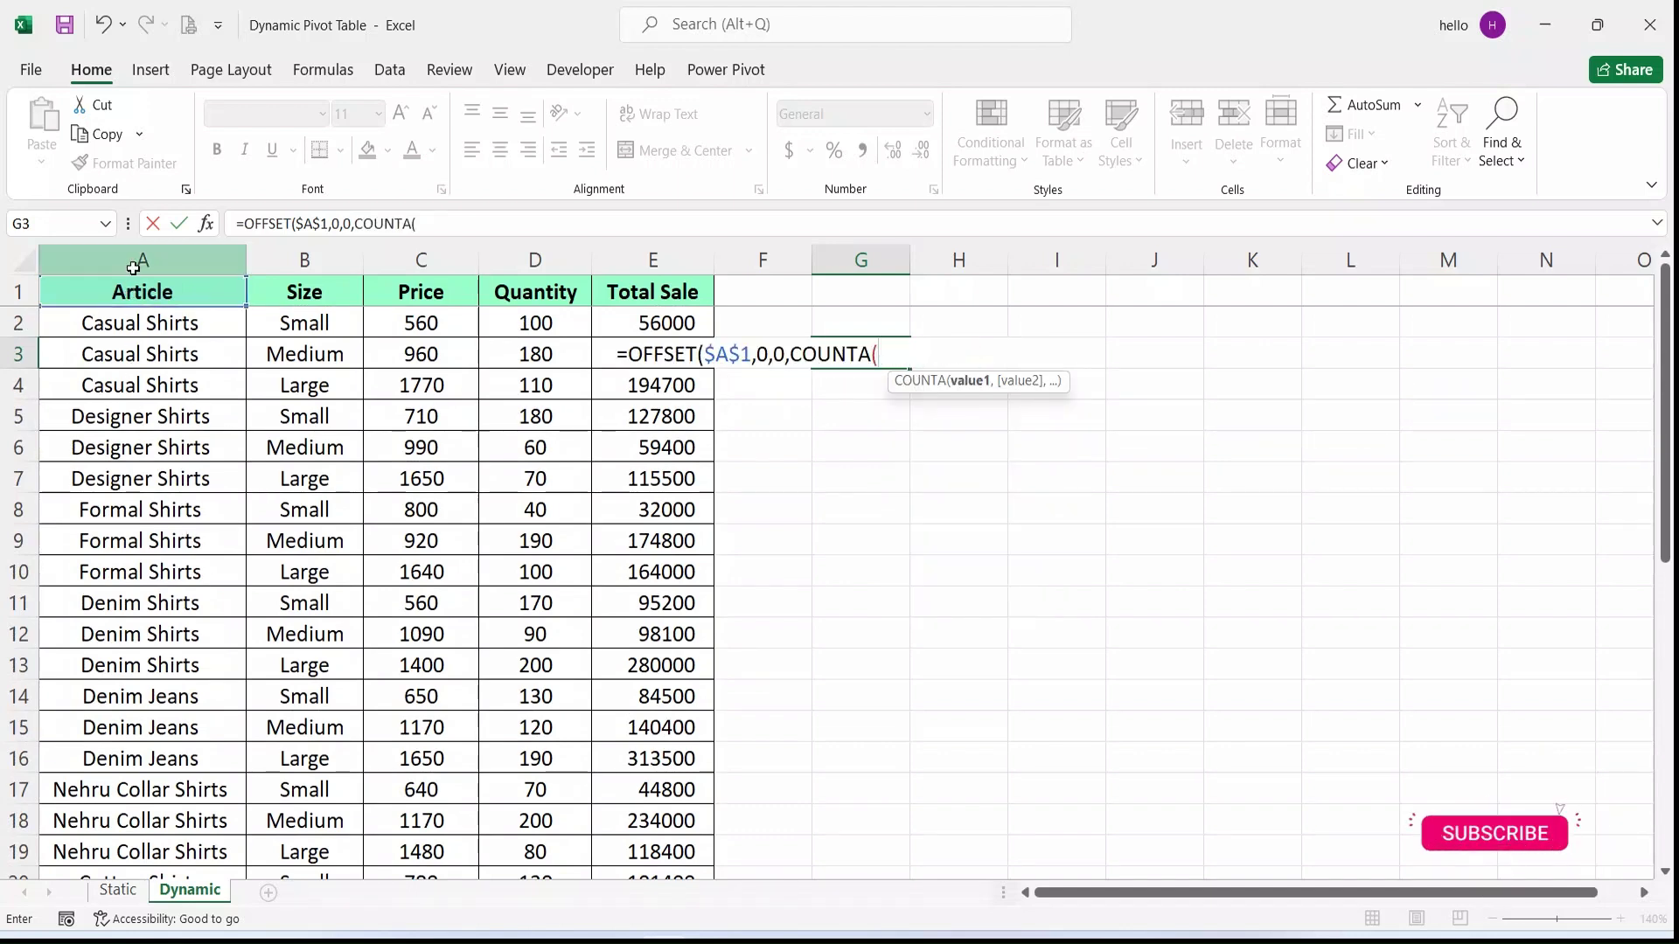
pyautogui.press('F4')
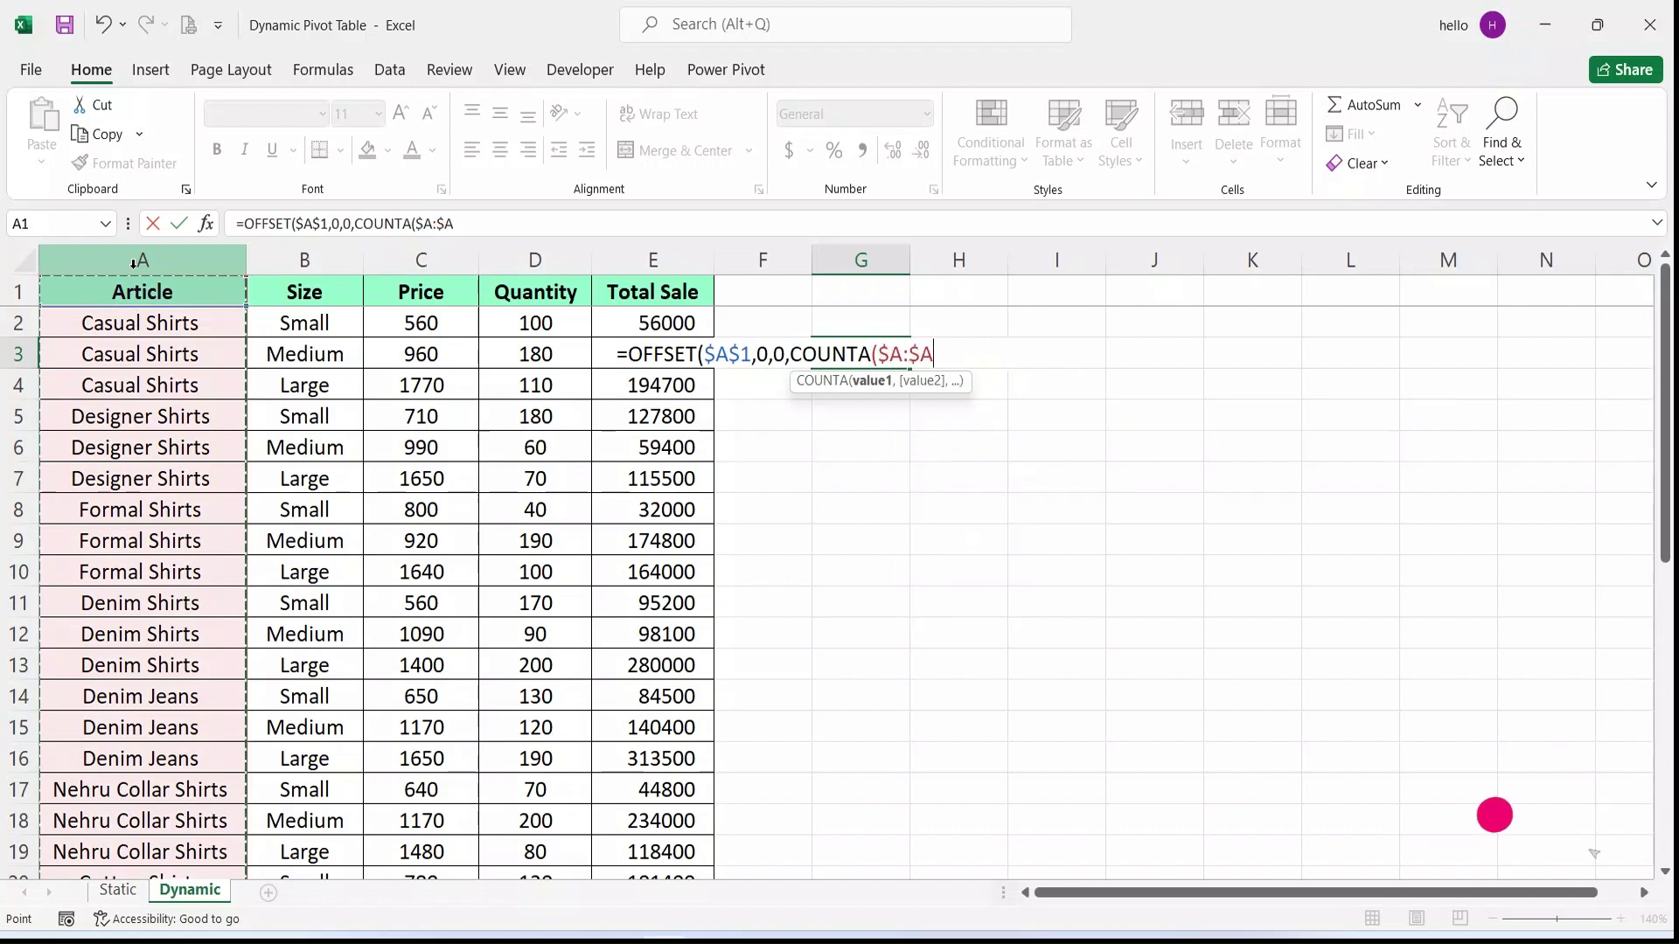
pyautogui.write('),')
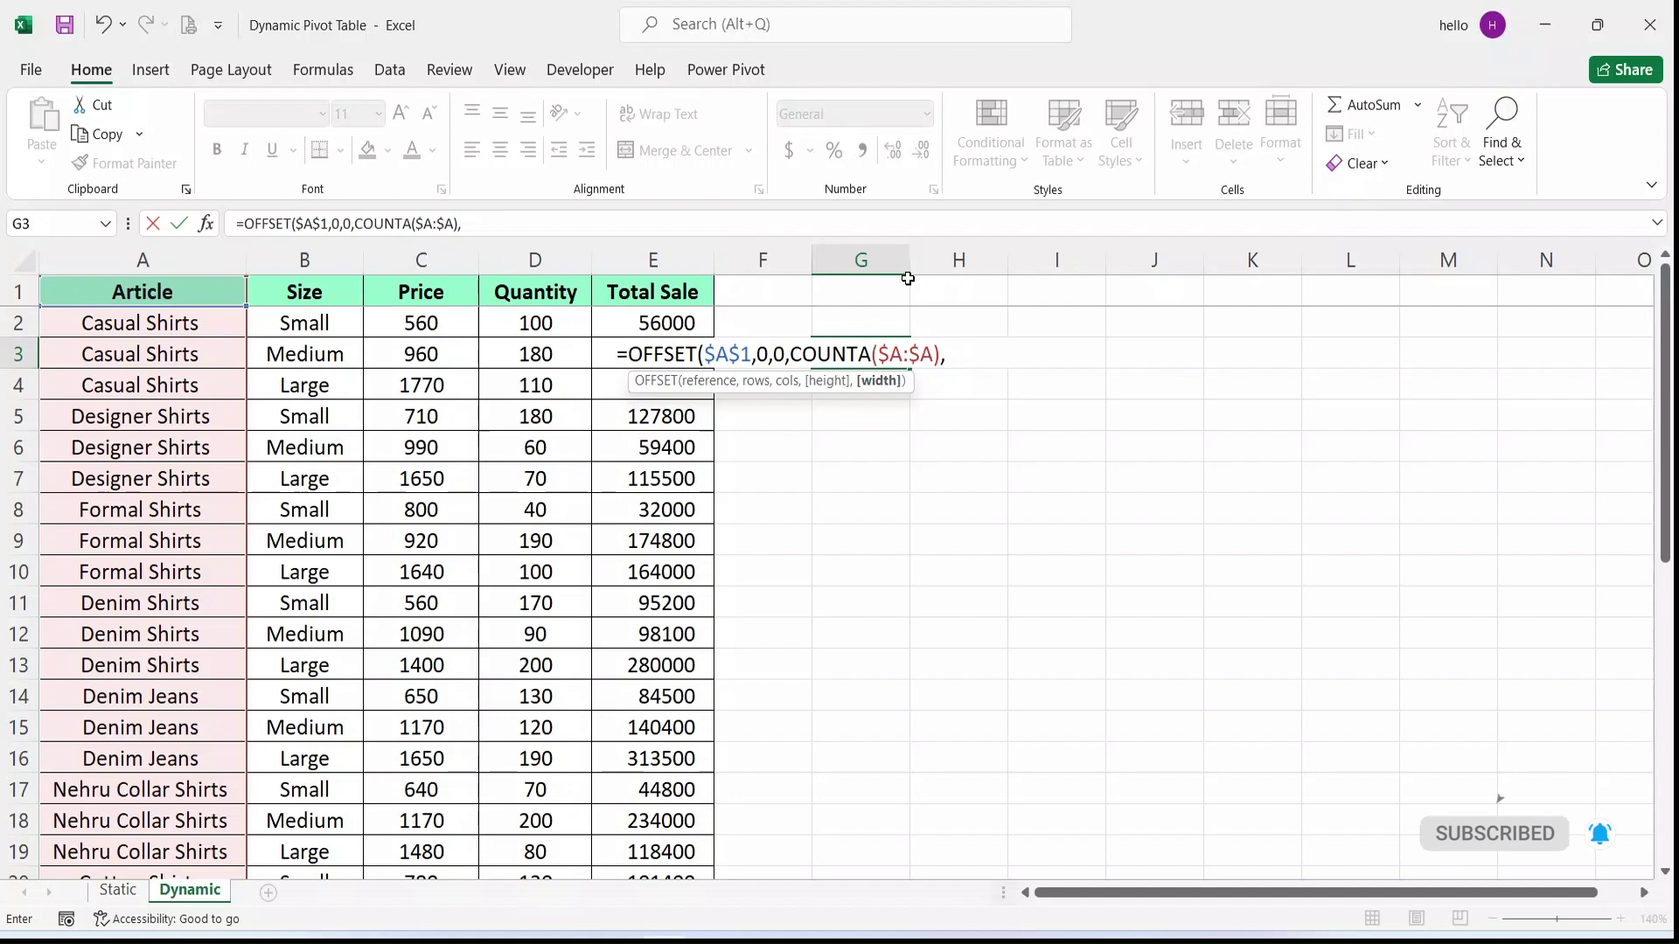
# Set the OFFSET formula's width argument to COUNTA($1:$1), counting the header row, and close the formula's parentheses
pyautogui.write('cou')
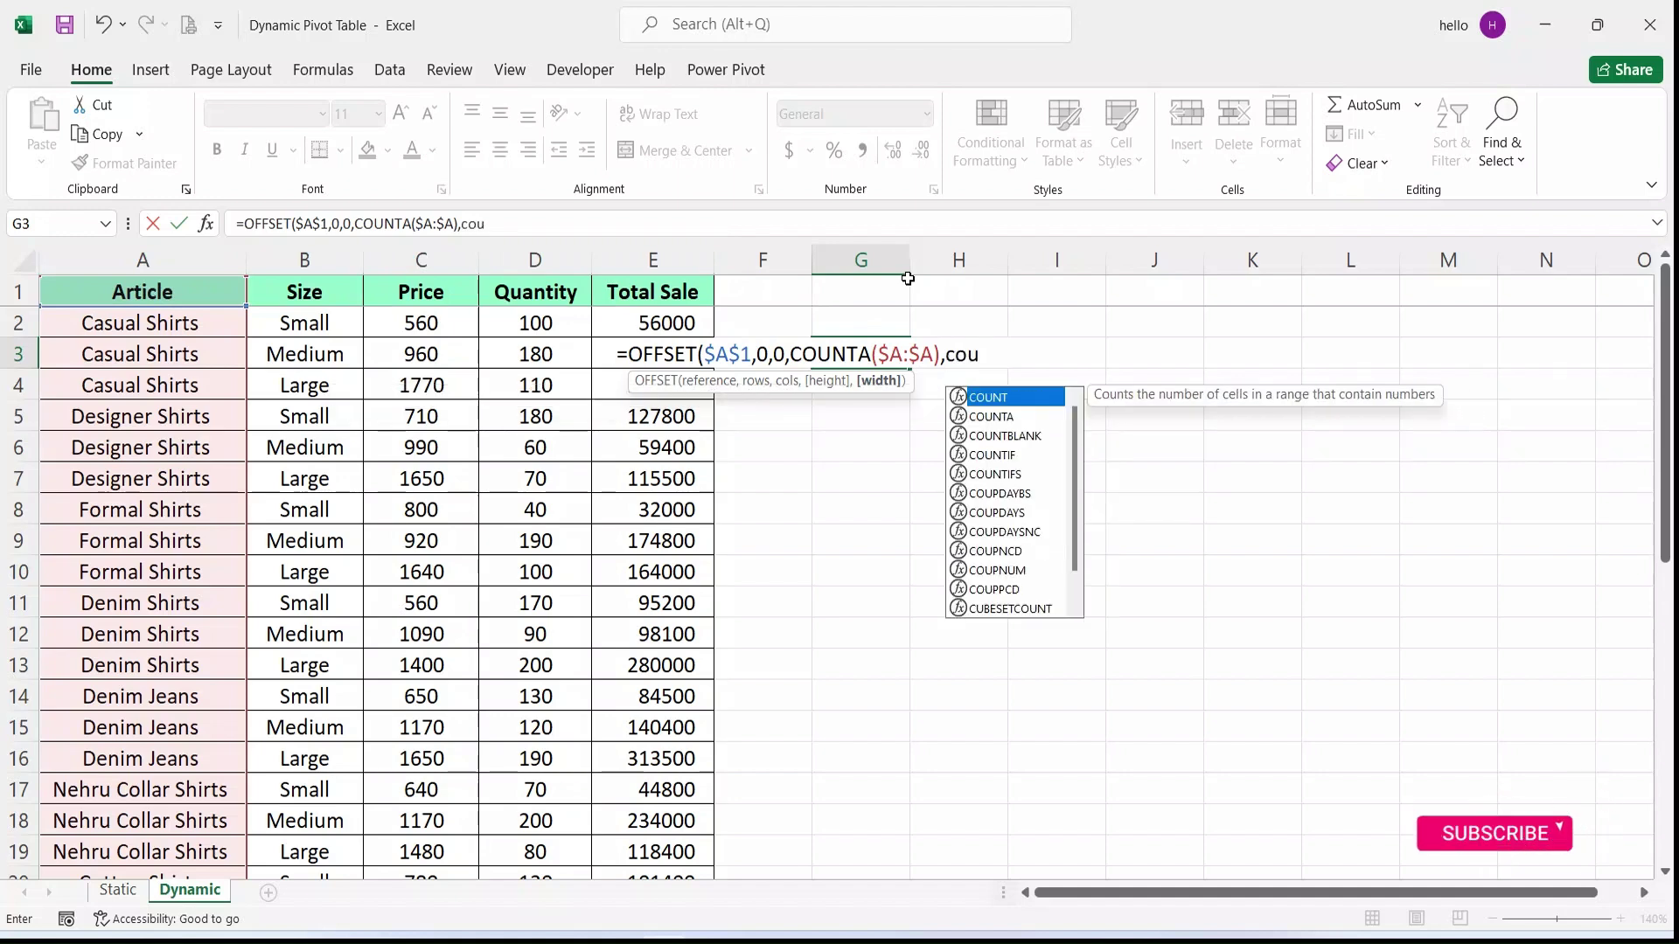
pyautogui.press('Down')
pyautogui.press('Tab')
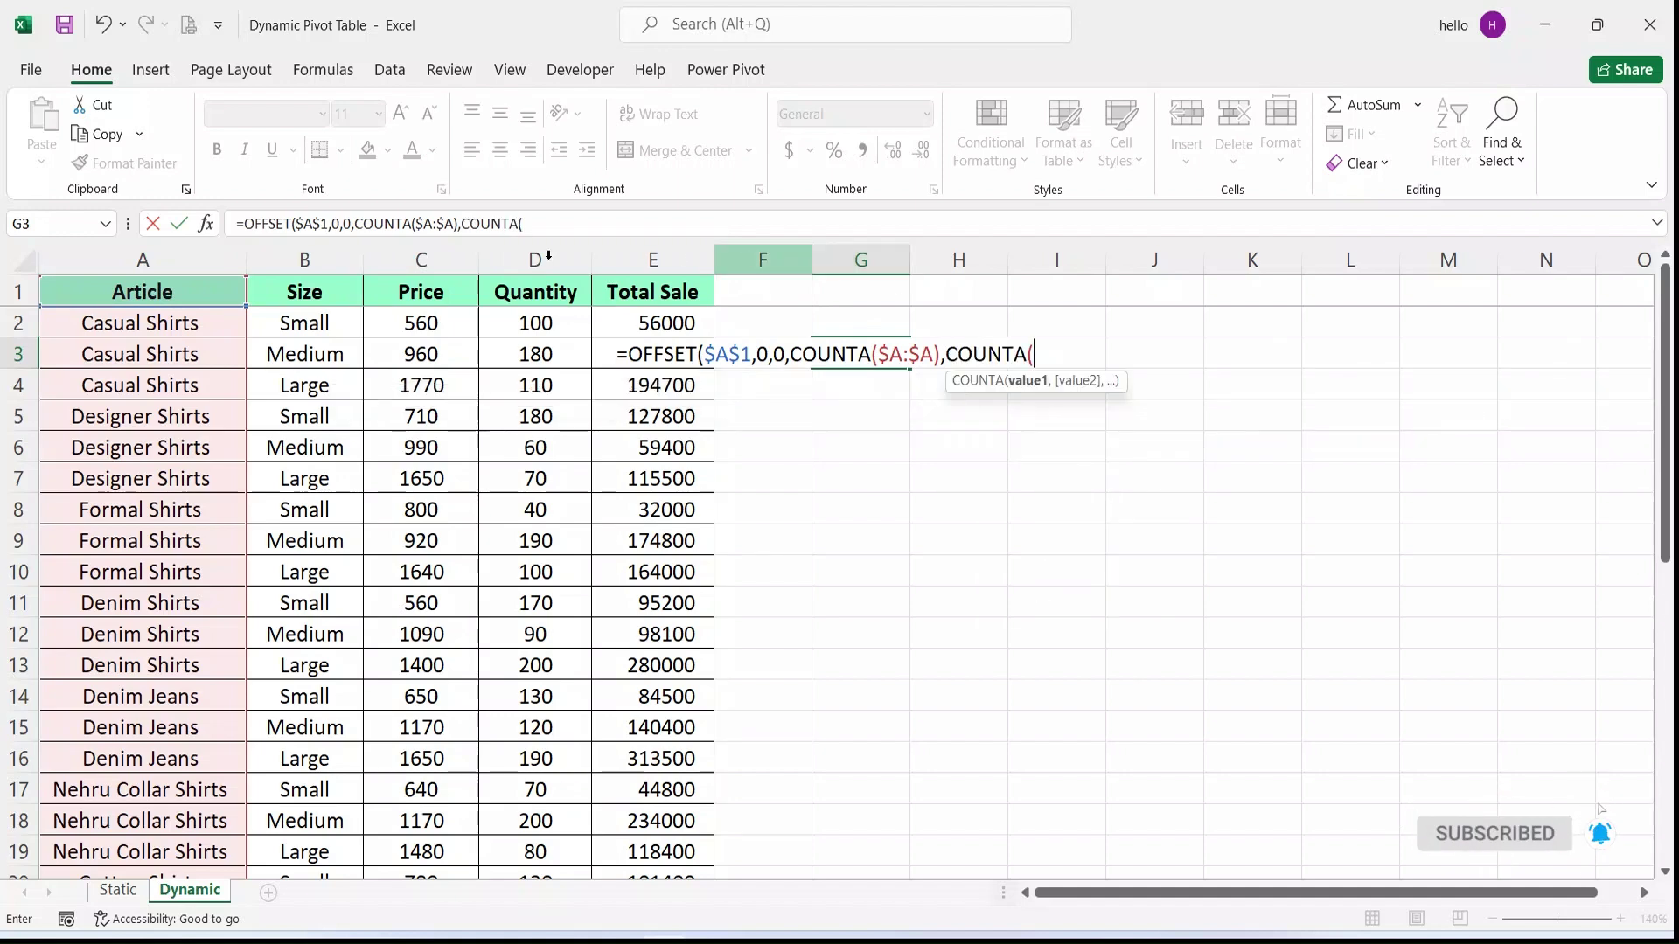
pyautogui.click(16, 291)
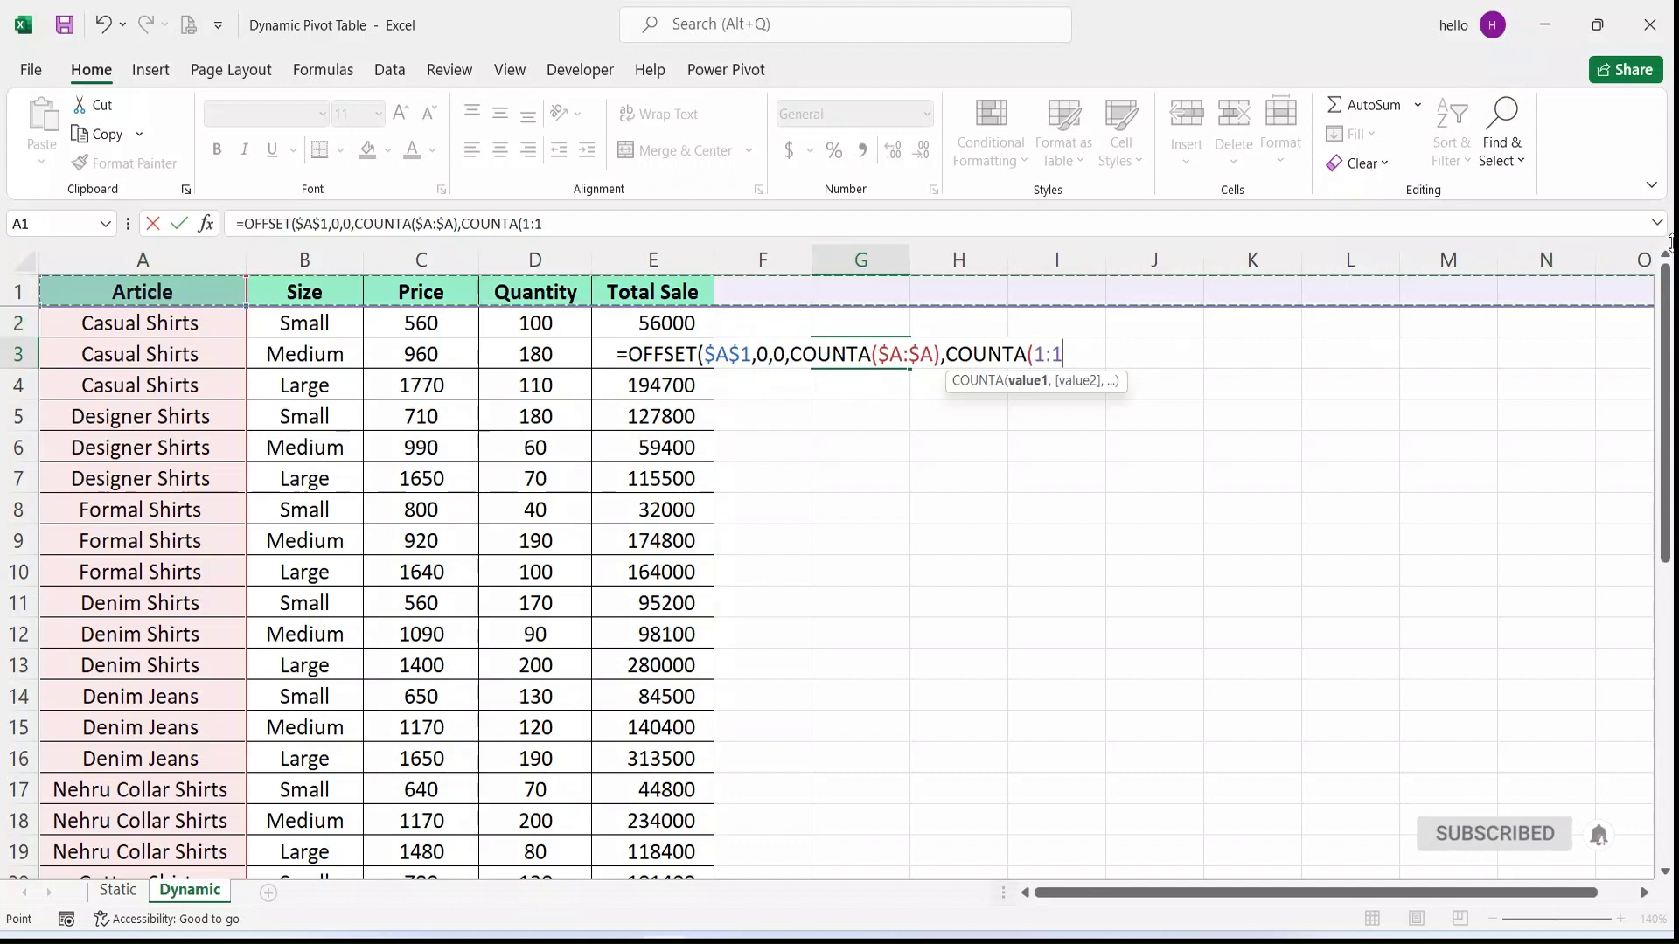
pyautogui.press('F4')
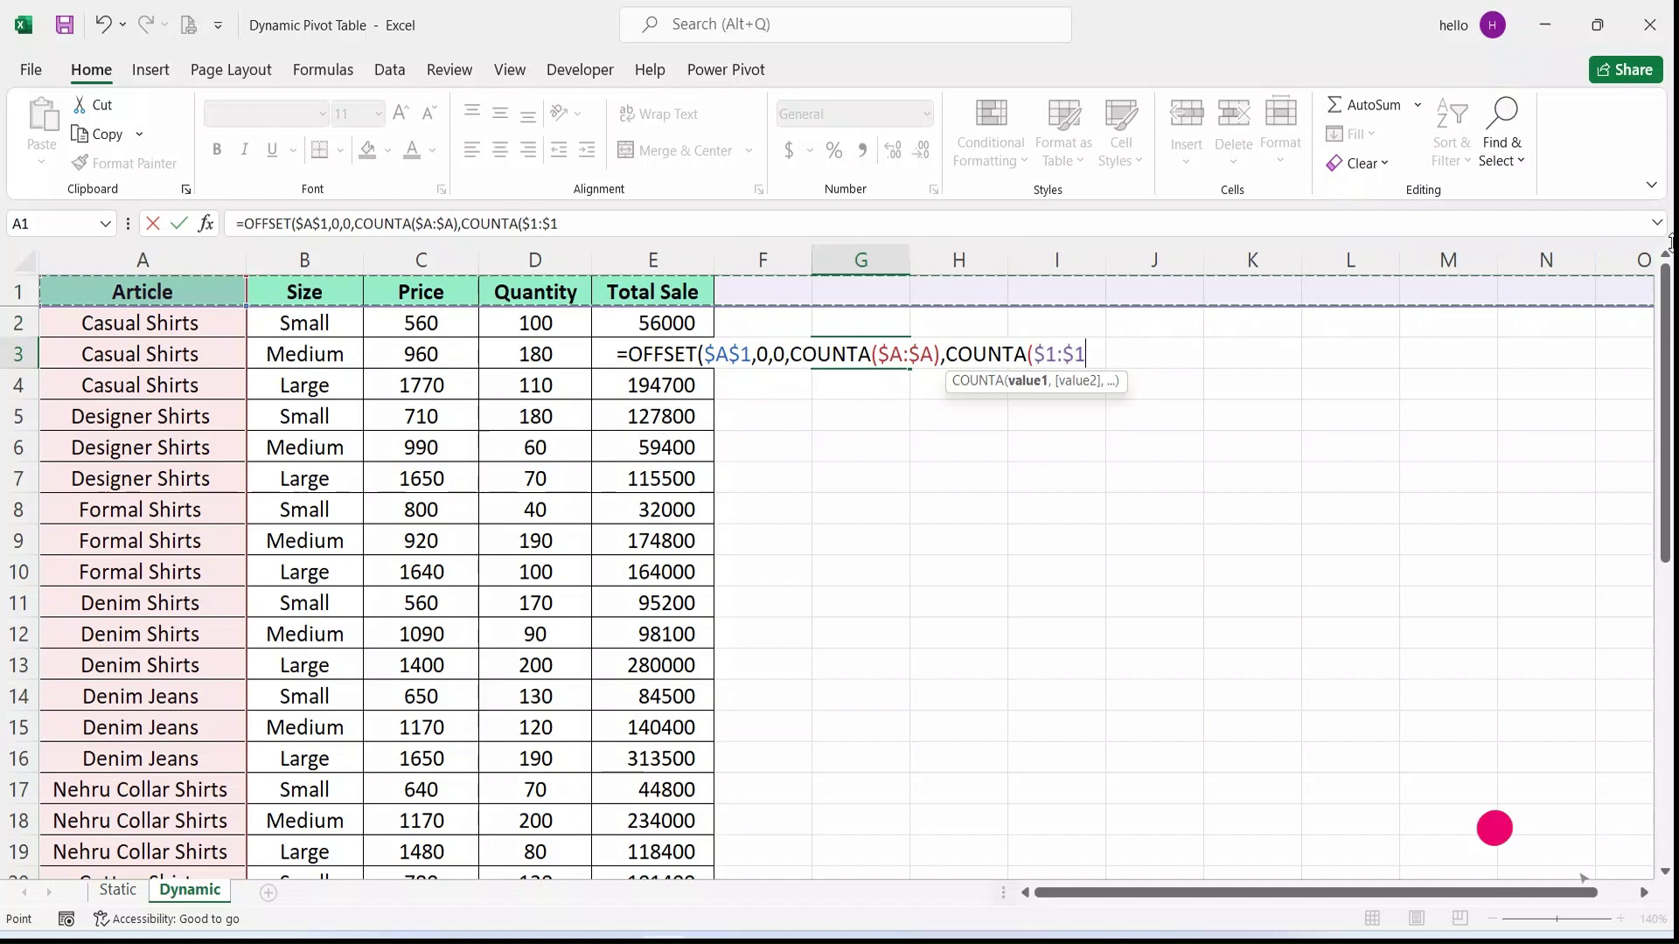
pyautogui.write(')')
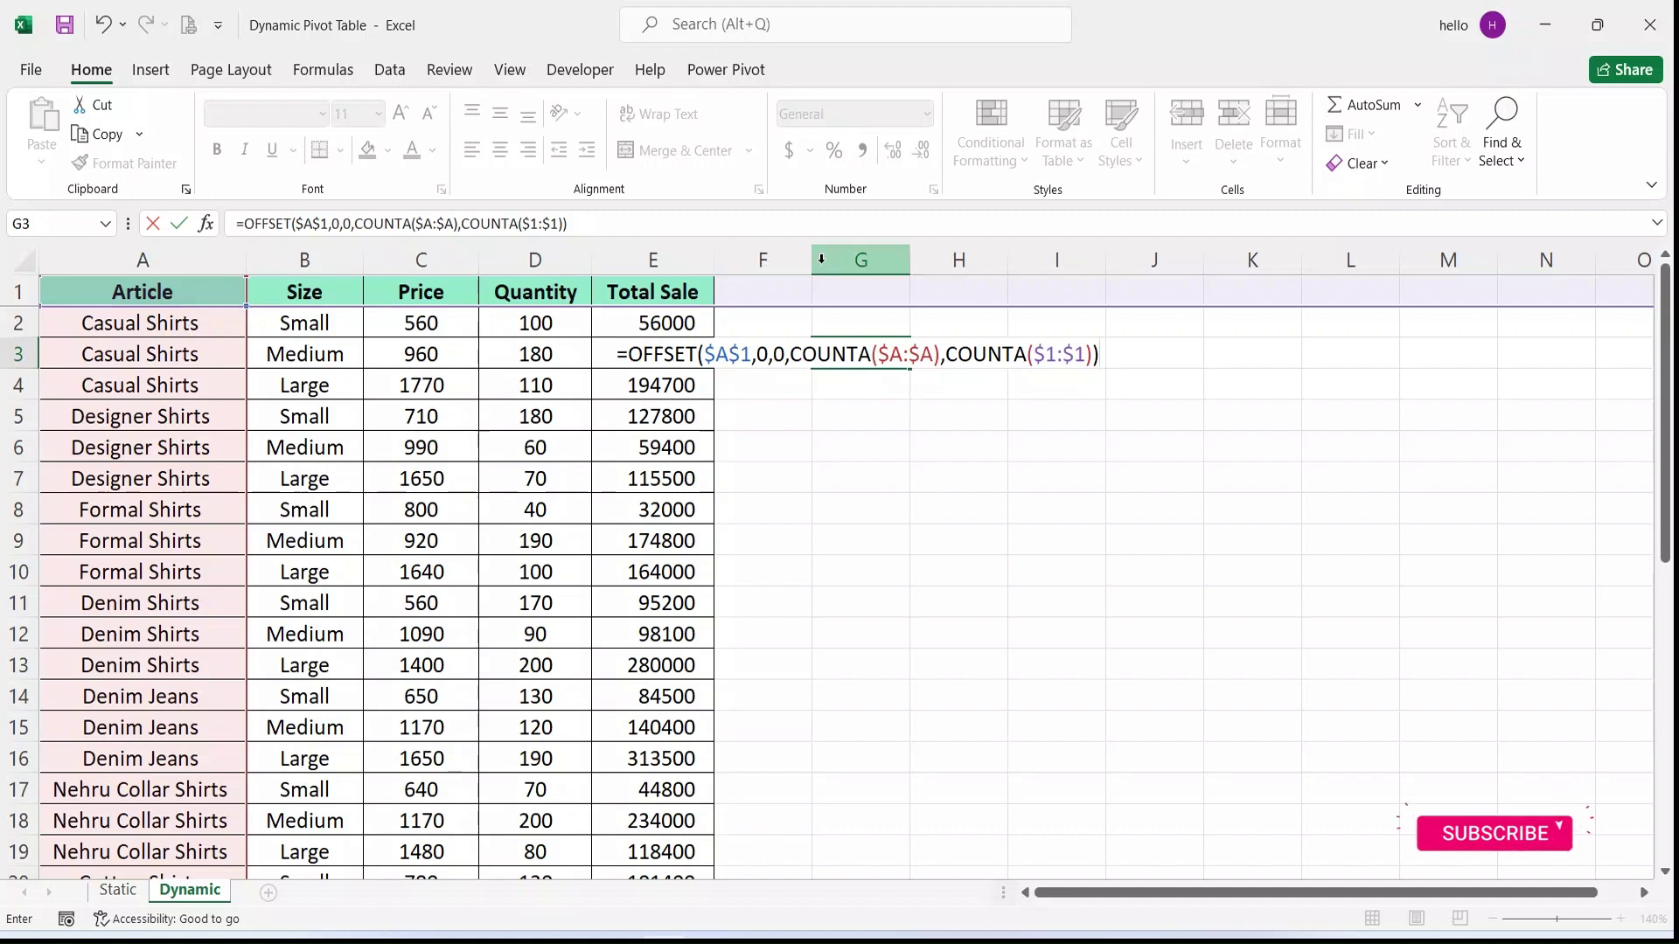
# Copy the complete OFFSET formula text and enter the formula in G3
pyautogui.scroll(-9, 240, 501)
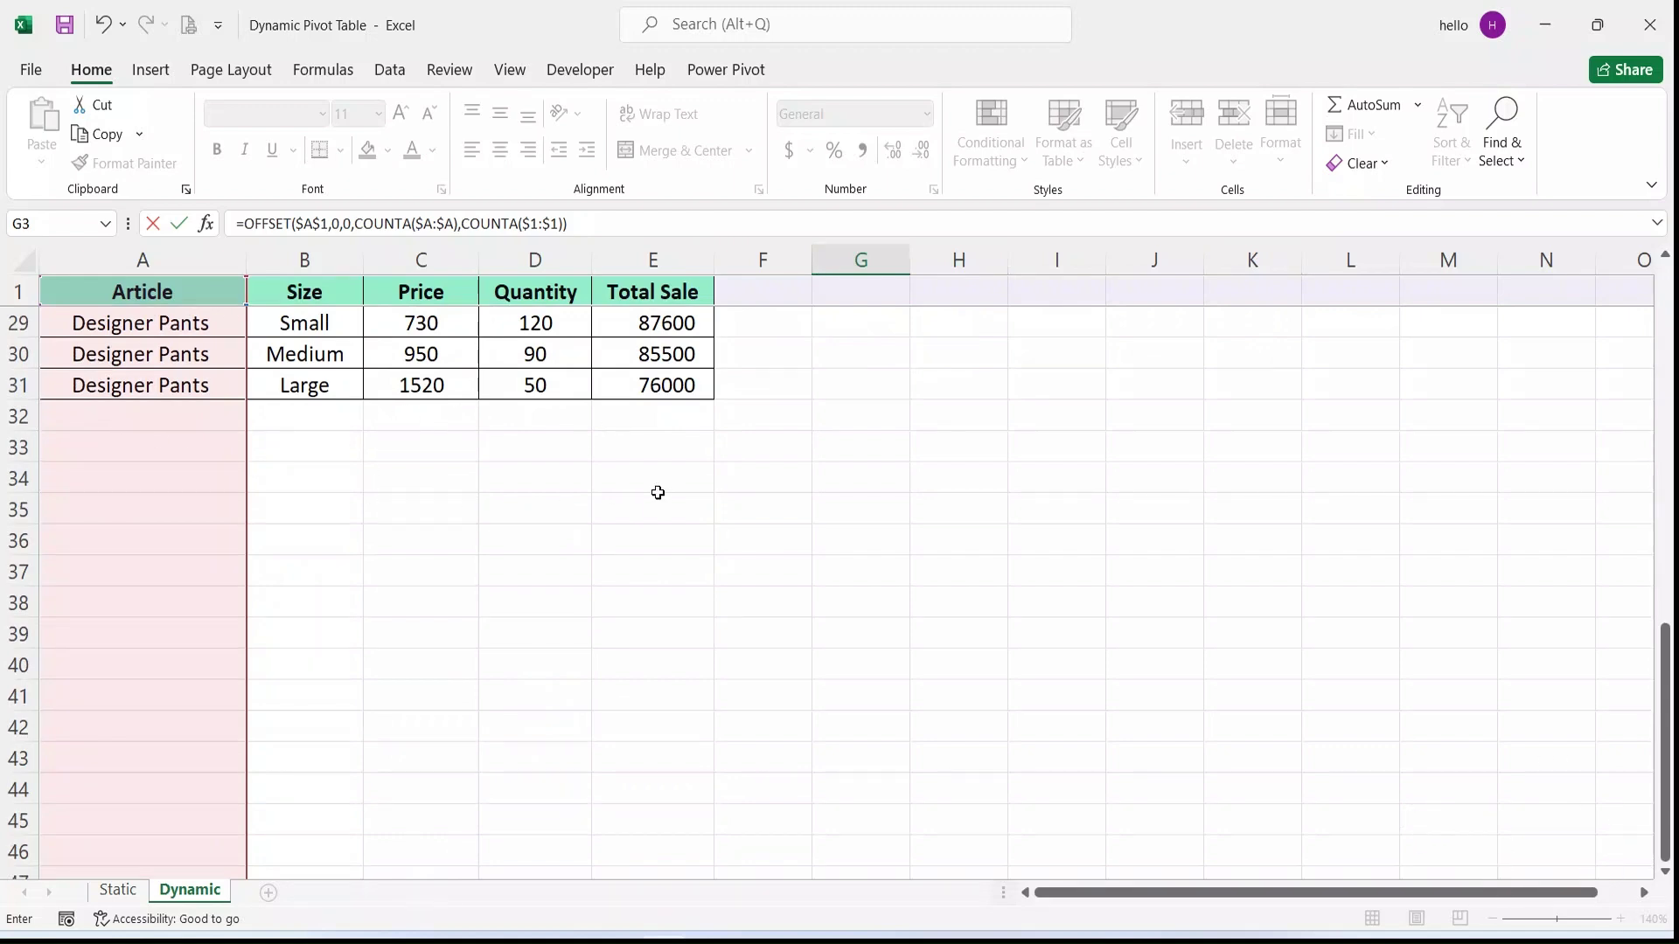
pyautogui.scroll(9, 657, 492)
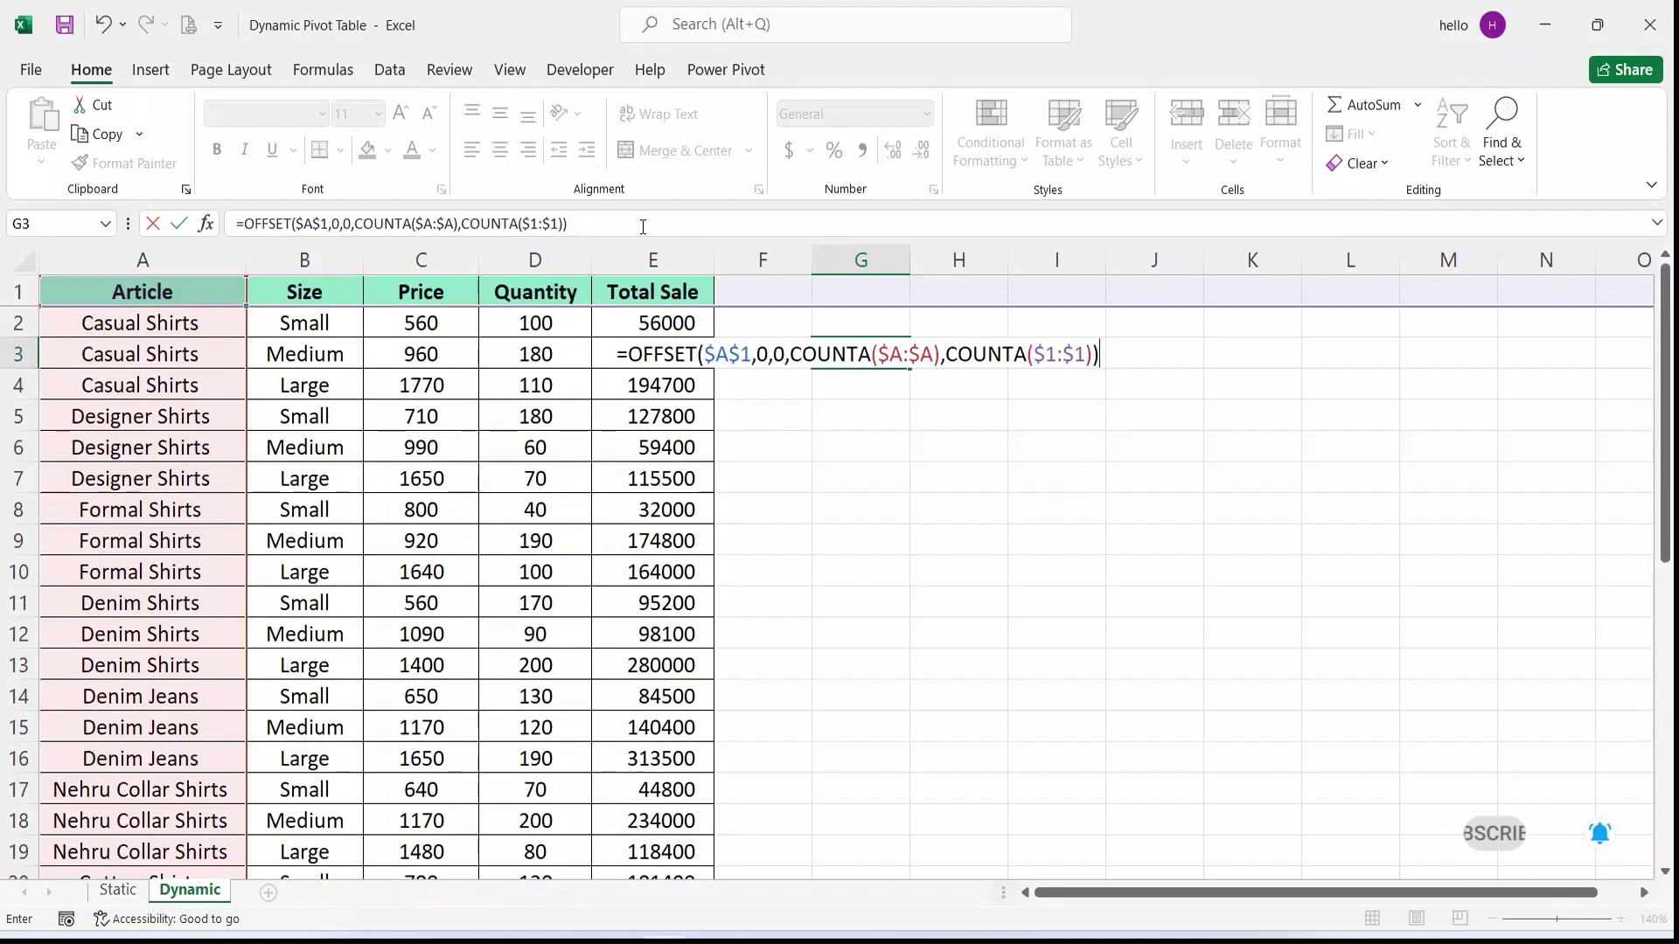
pyautogui.moveTo(570, 223); pyautogui.dragTo(236, 224)
pyautogui.hotkey('ctrl', 'c')
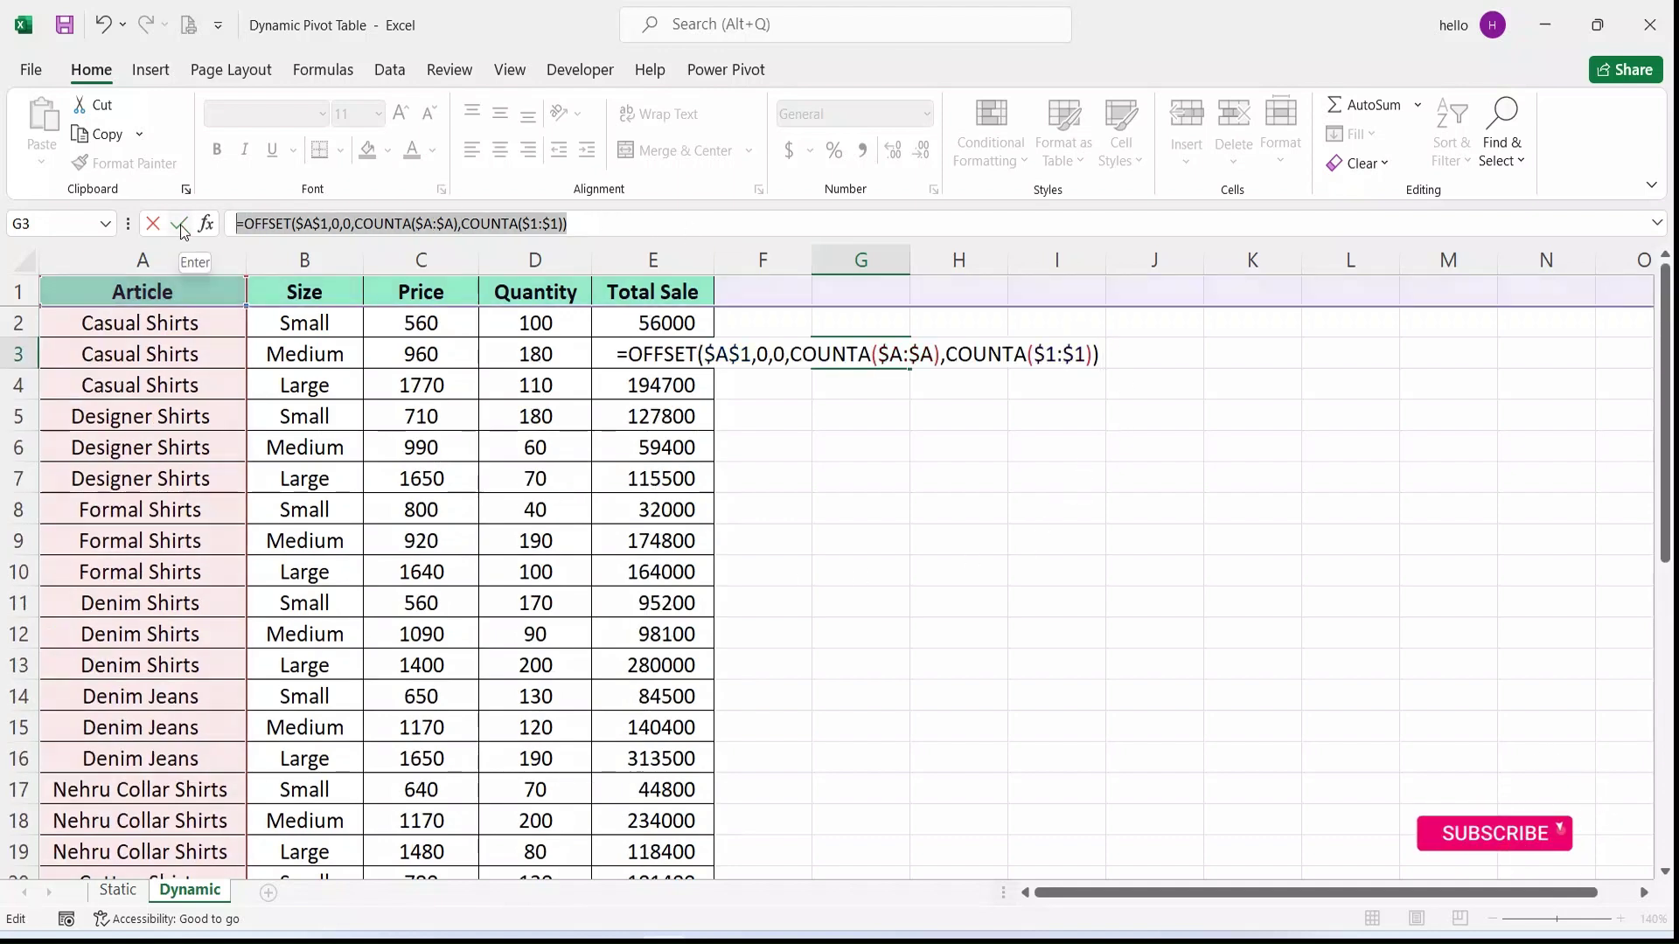
pyautogui.press('Tab')
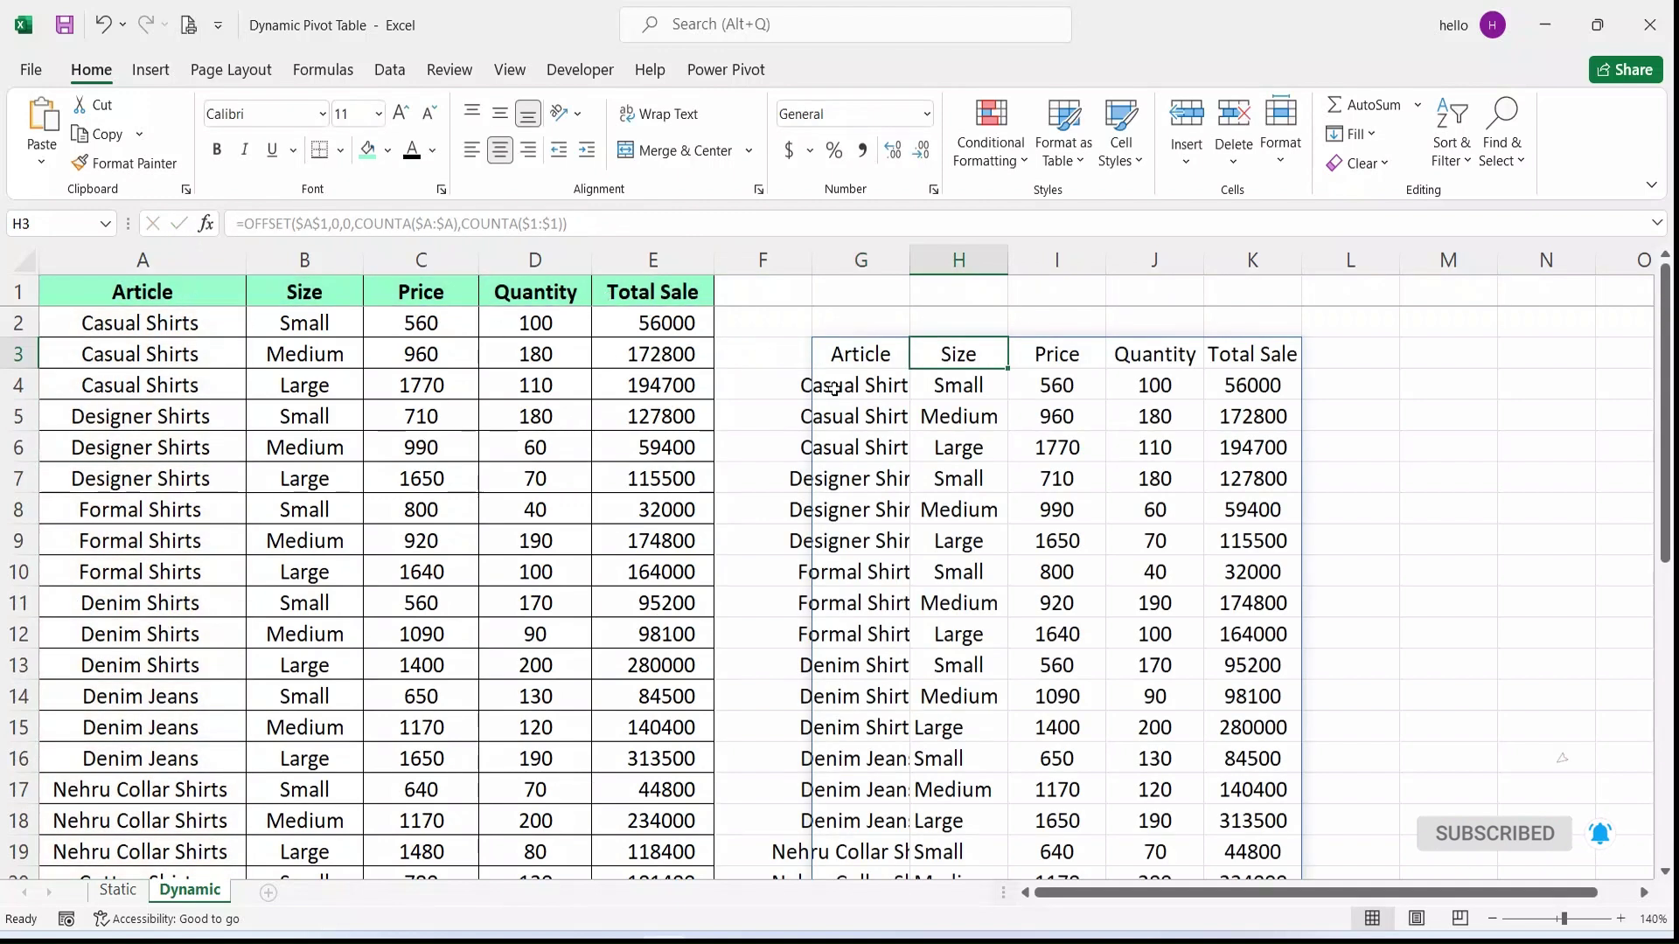
# Start a new workbook-scoped defined name and replace its reference with the copied OFFSET formula
pyautogui.click(318, 71)
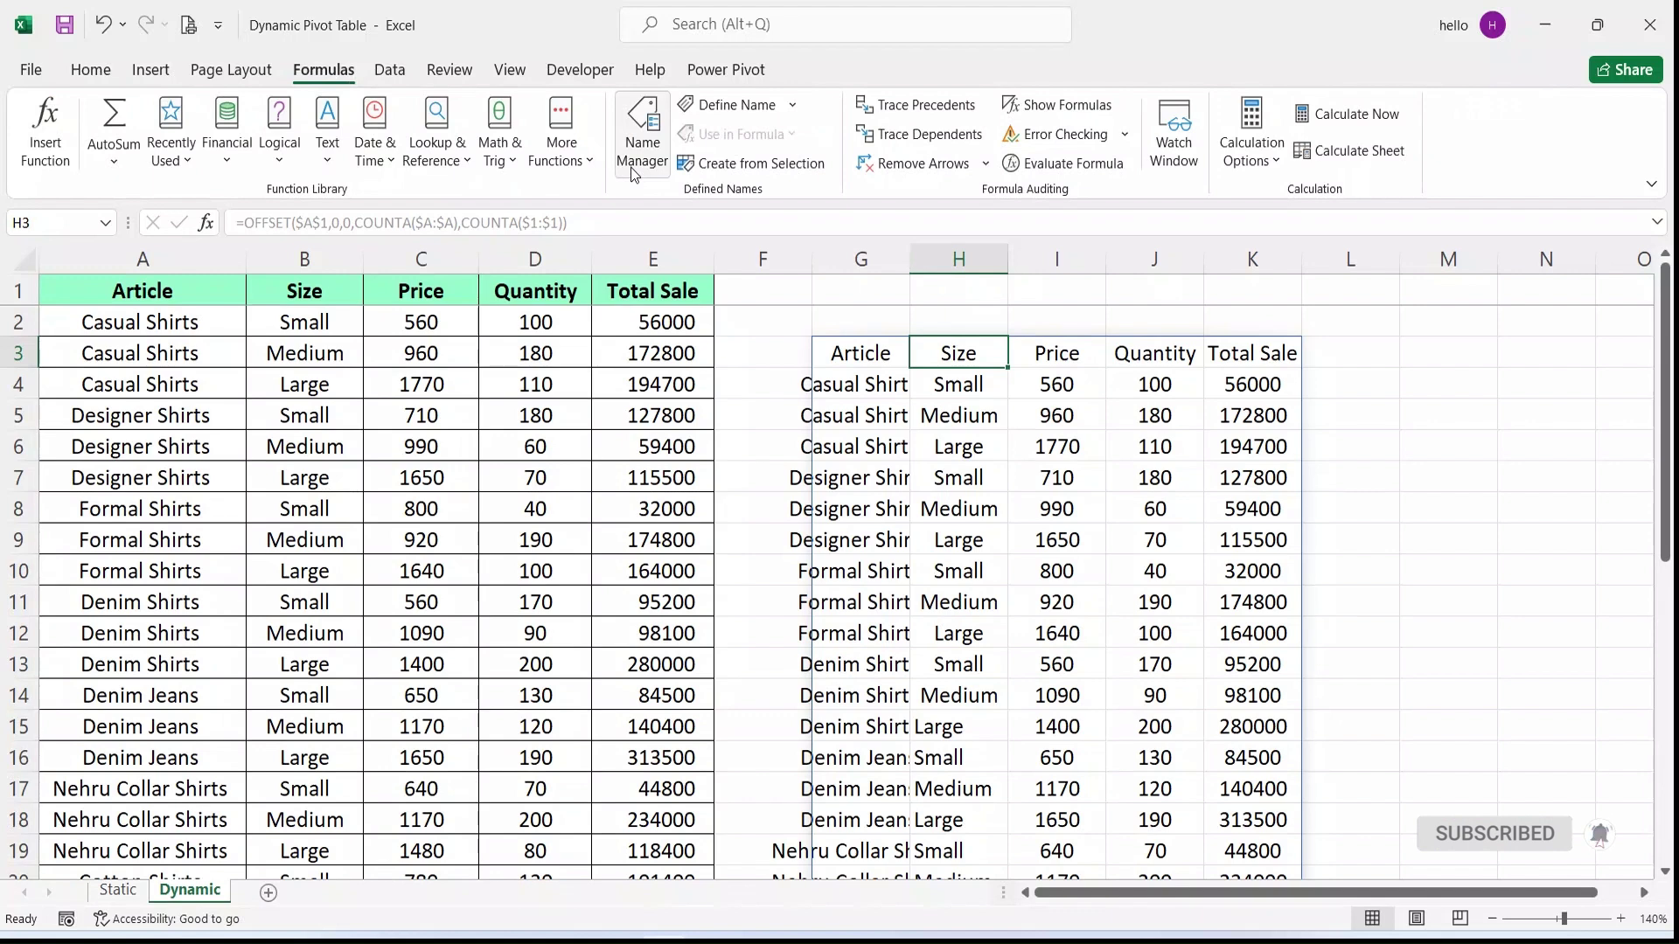
pyautogui.click(660, 160)
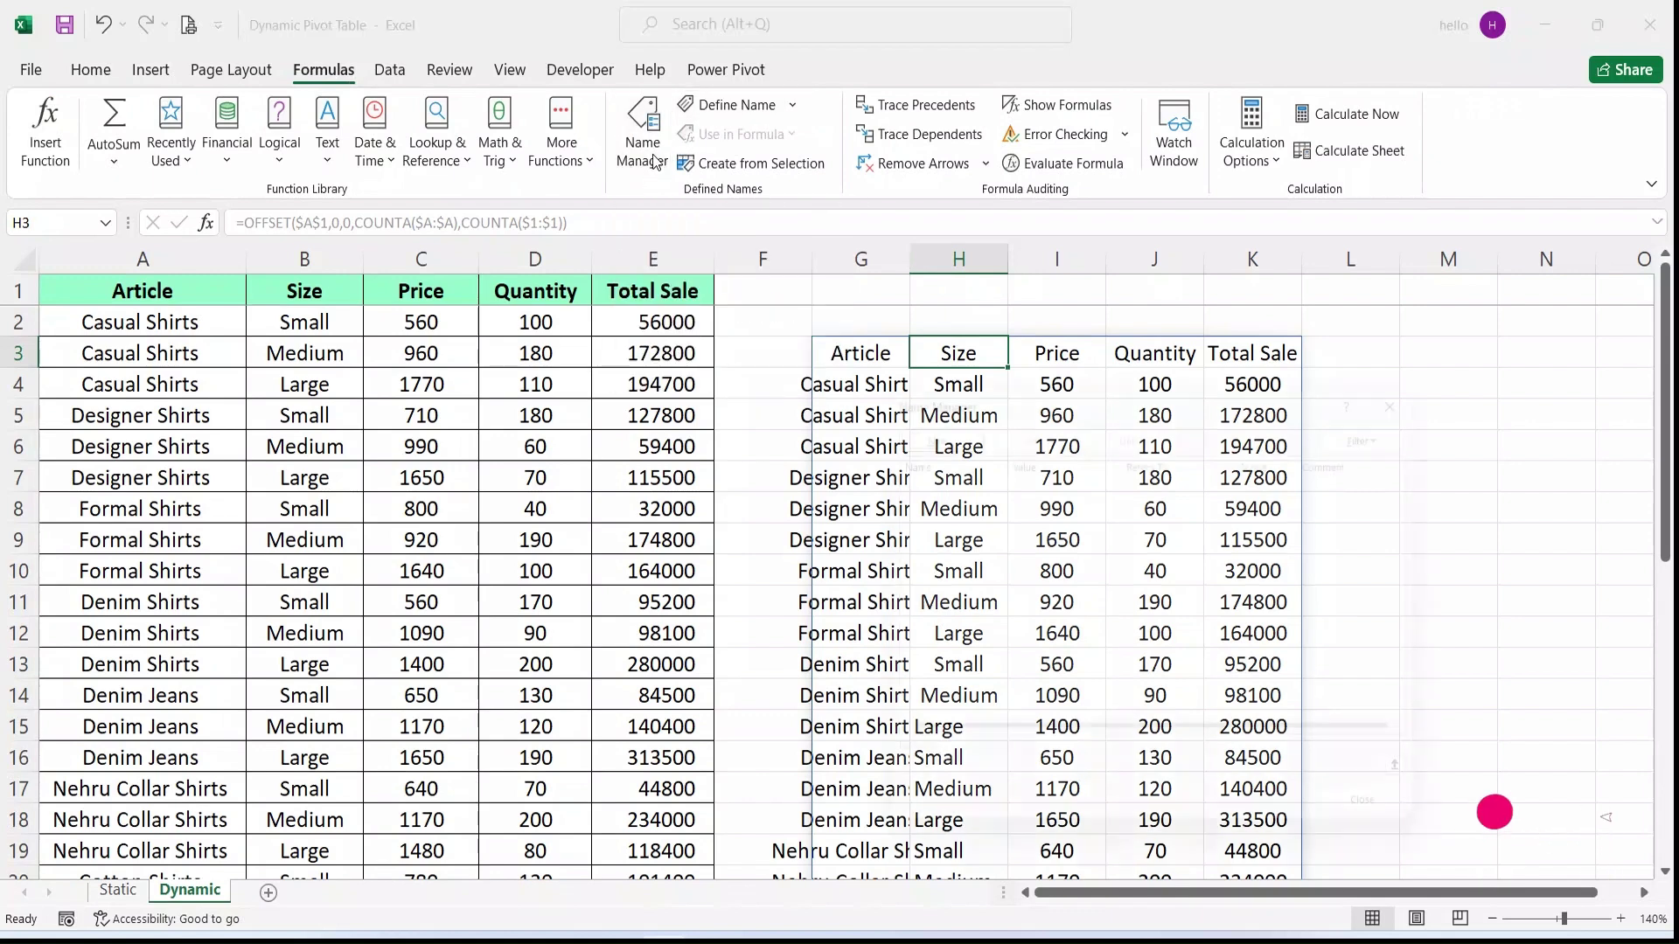
pyautogui.click(918, 420)
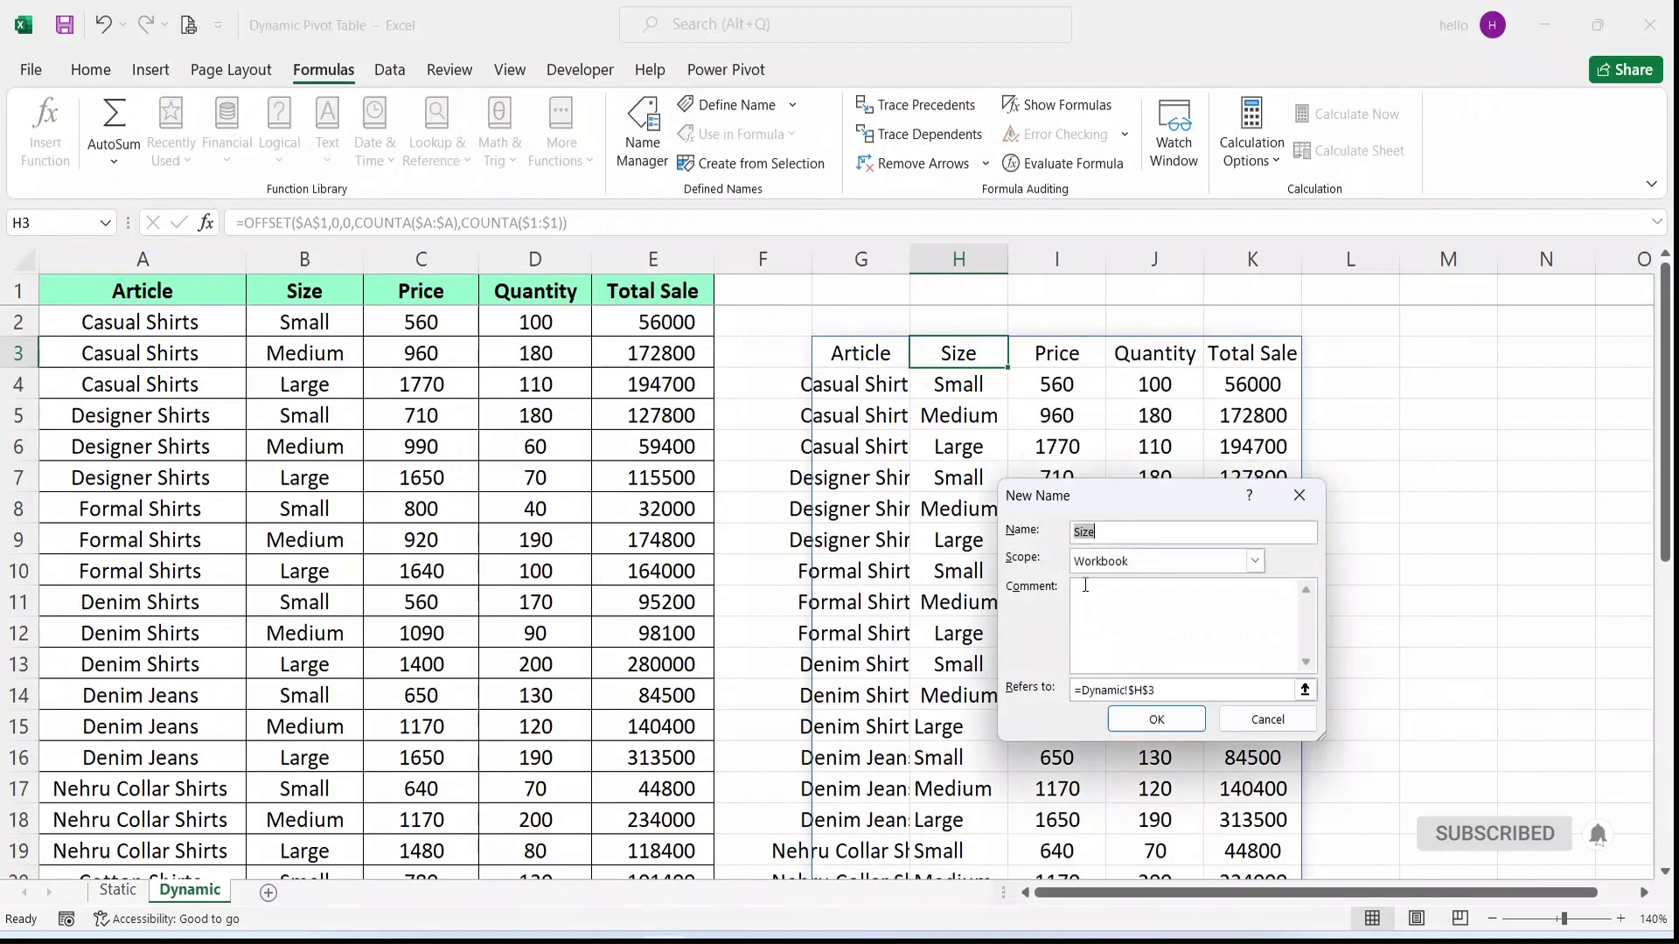
pyautogui.moveTo(1181, 692); pyautogui.dragTo(1008, 689)
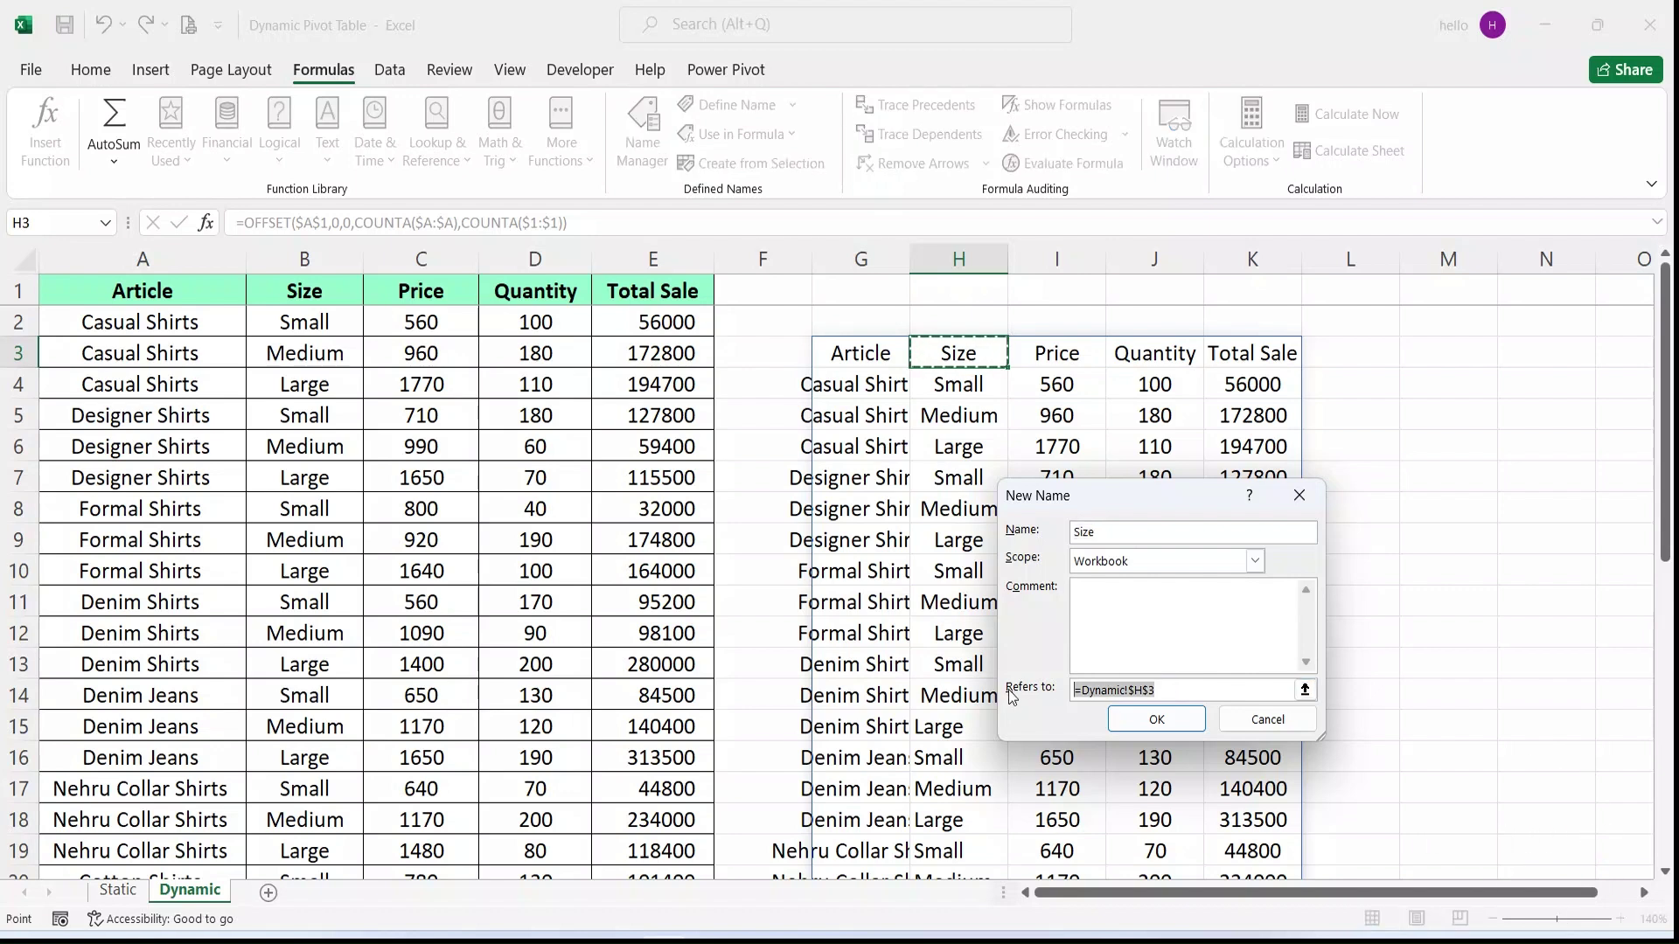
pyautogui.hotkey('ctrl', 'v')
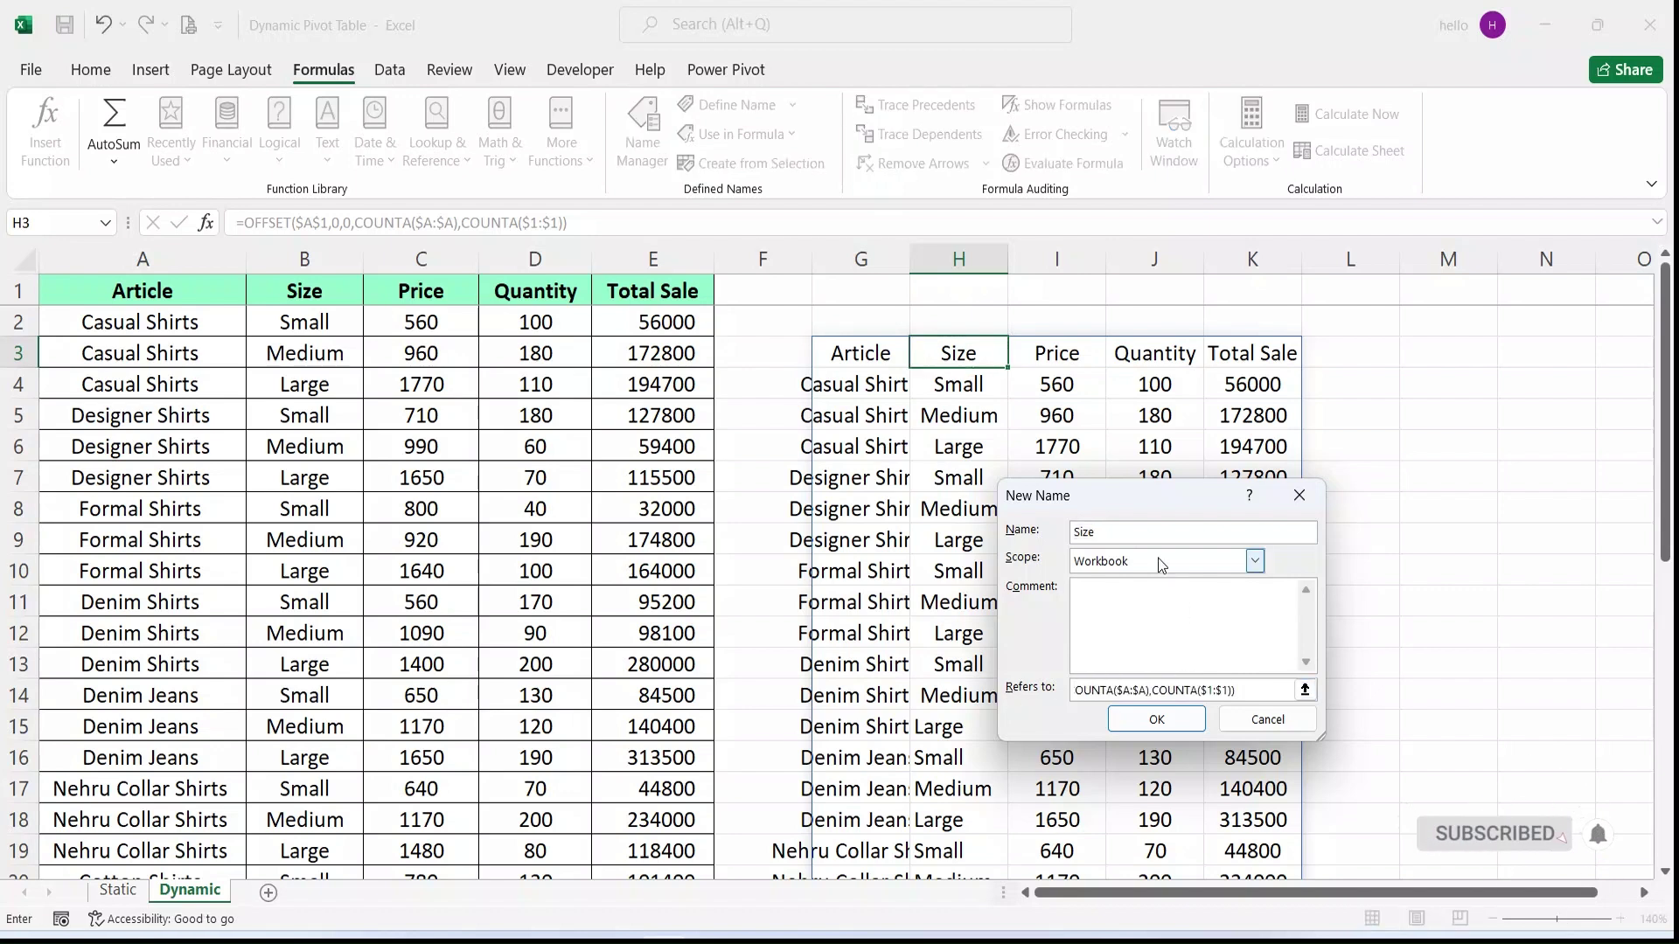
# Name the new definition DynamicTable, save it and close the Name Manager
pyautogui.click(1117, 533)
pyautogui.write('D')
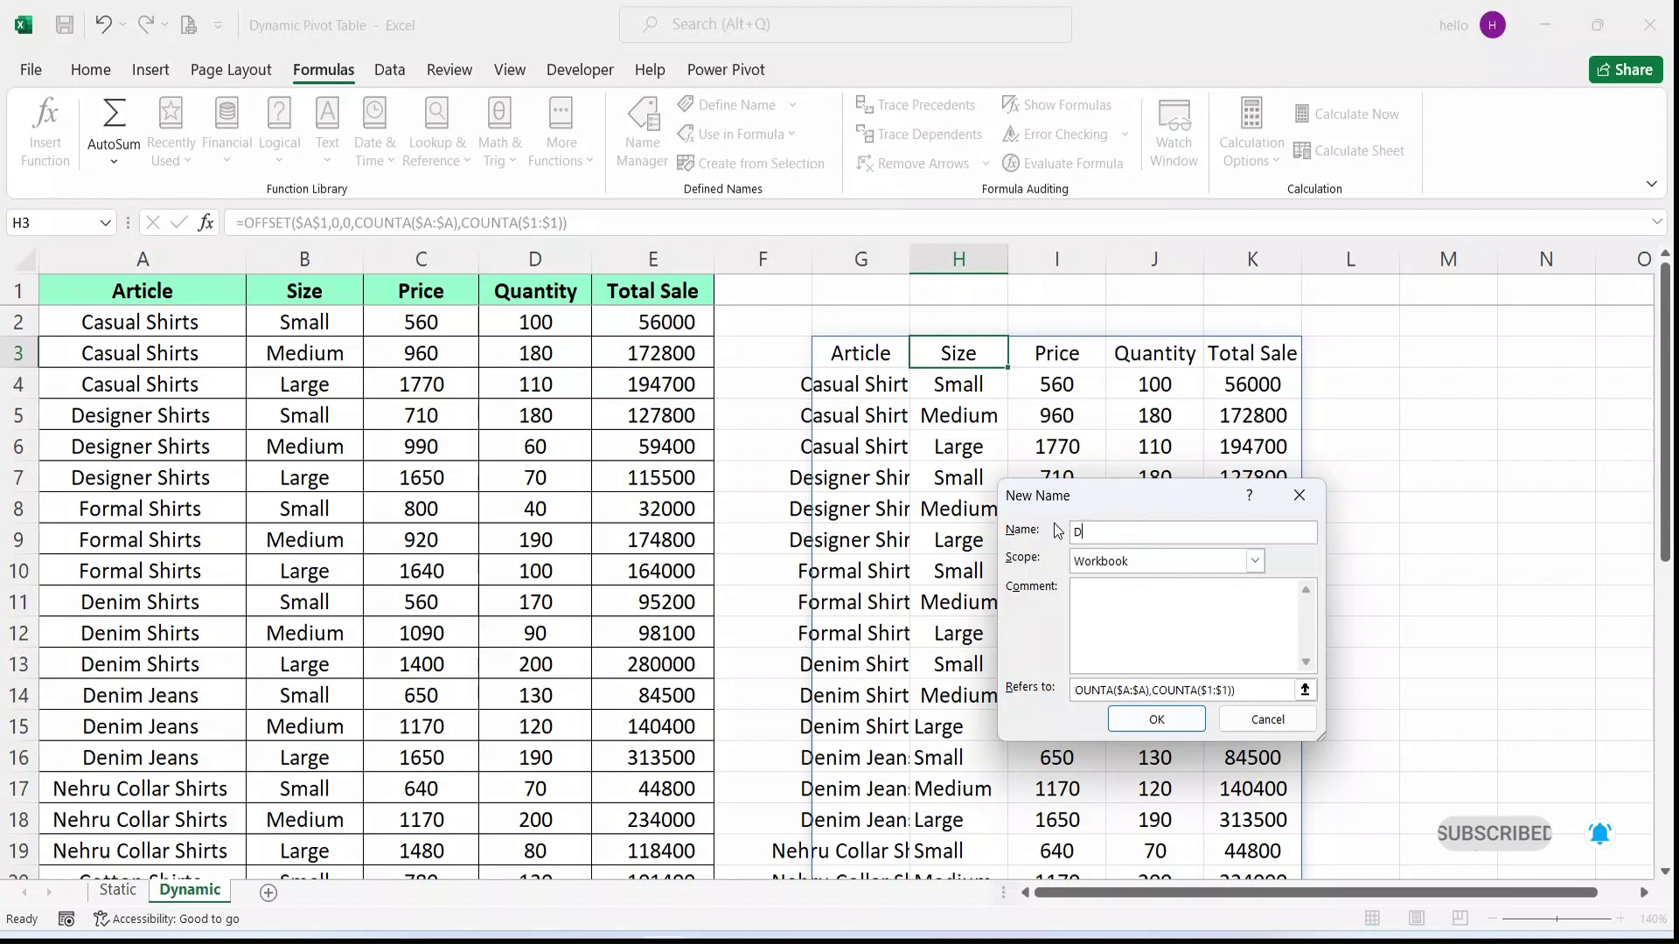
pyautogui.write('yna')
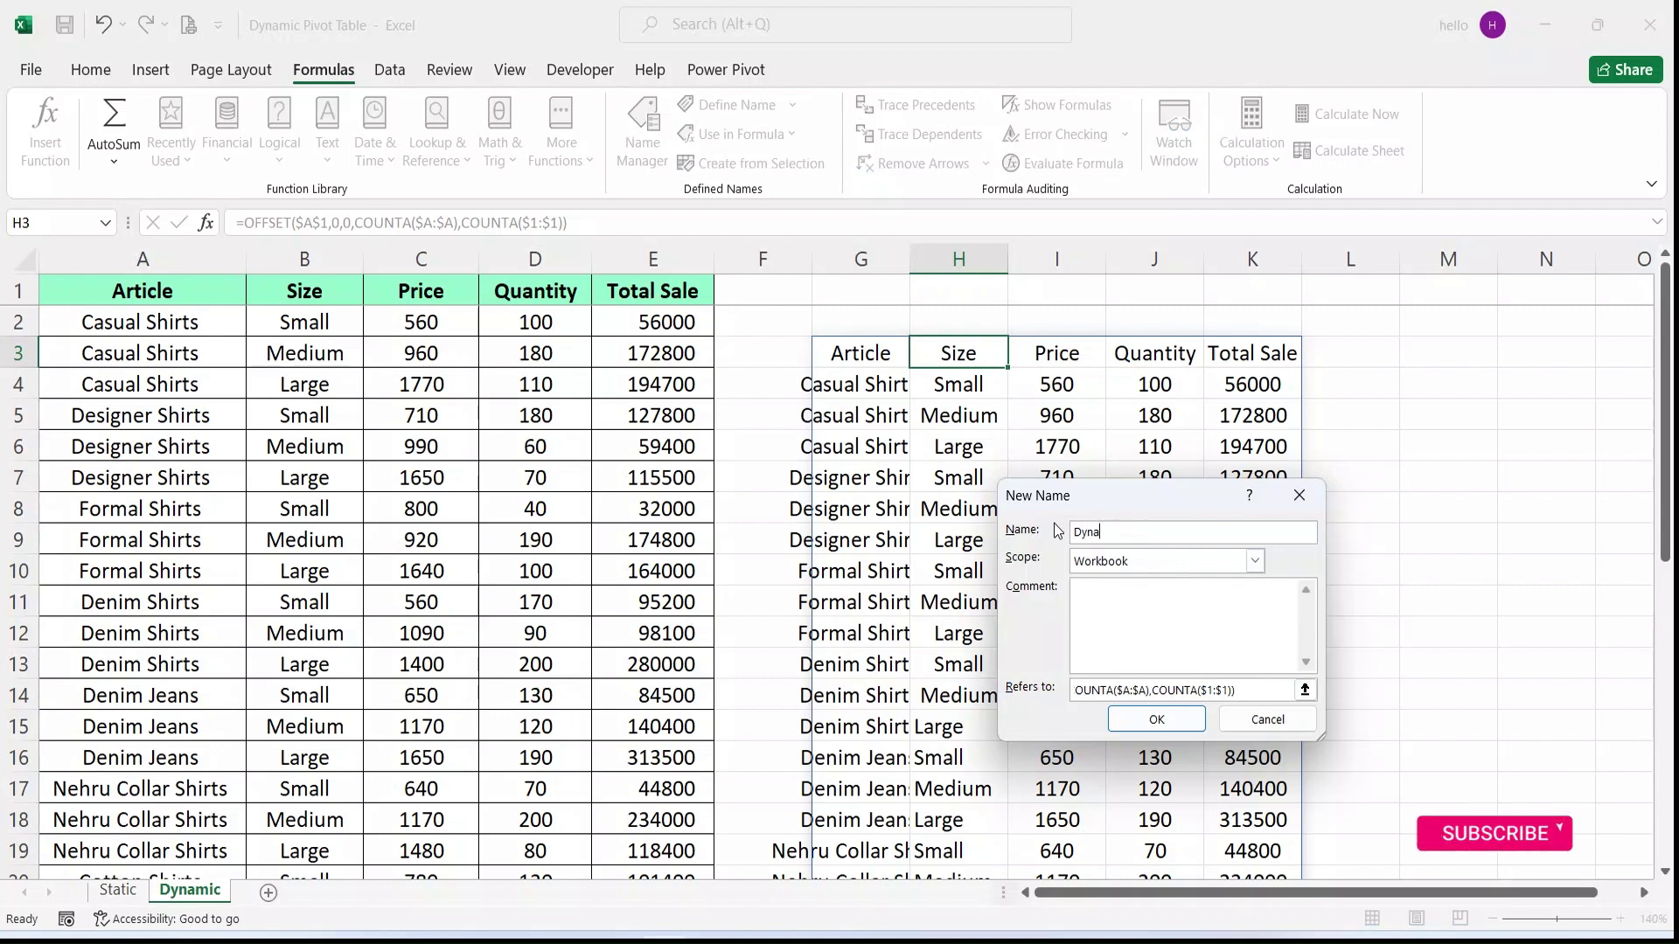
pyautogui.write('micTab')
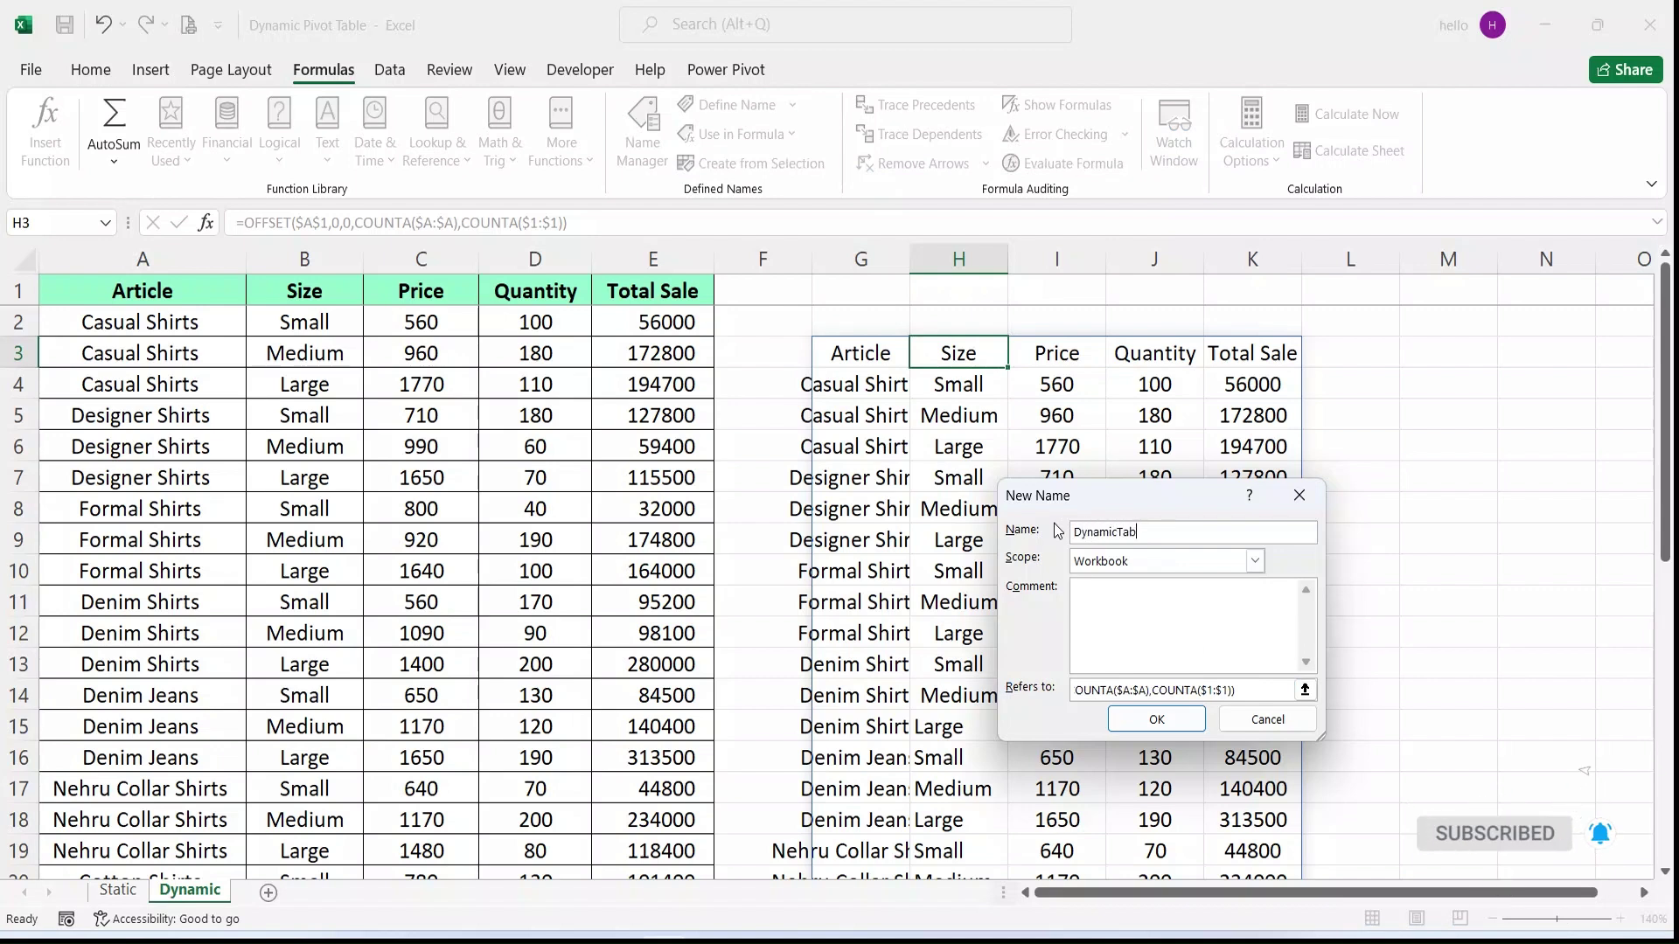
pyautogui.write('le')
pyautogui.click(1136, 722)
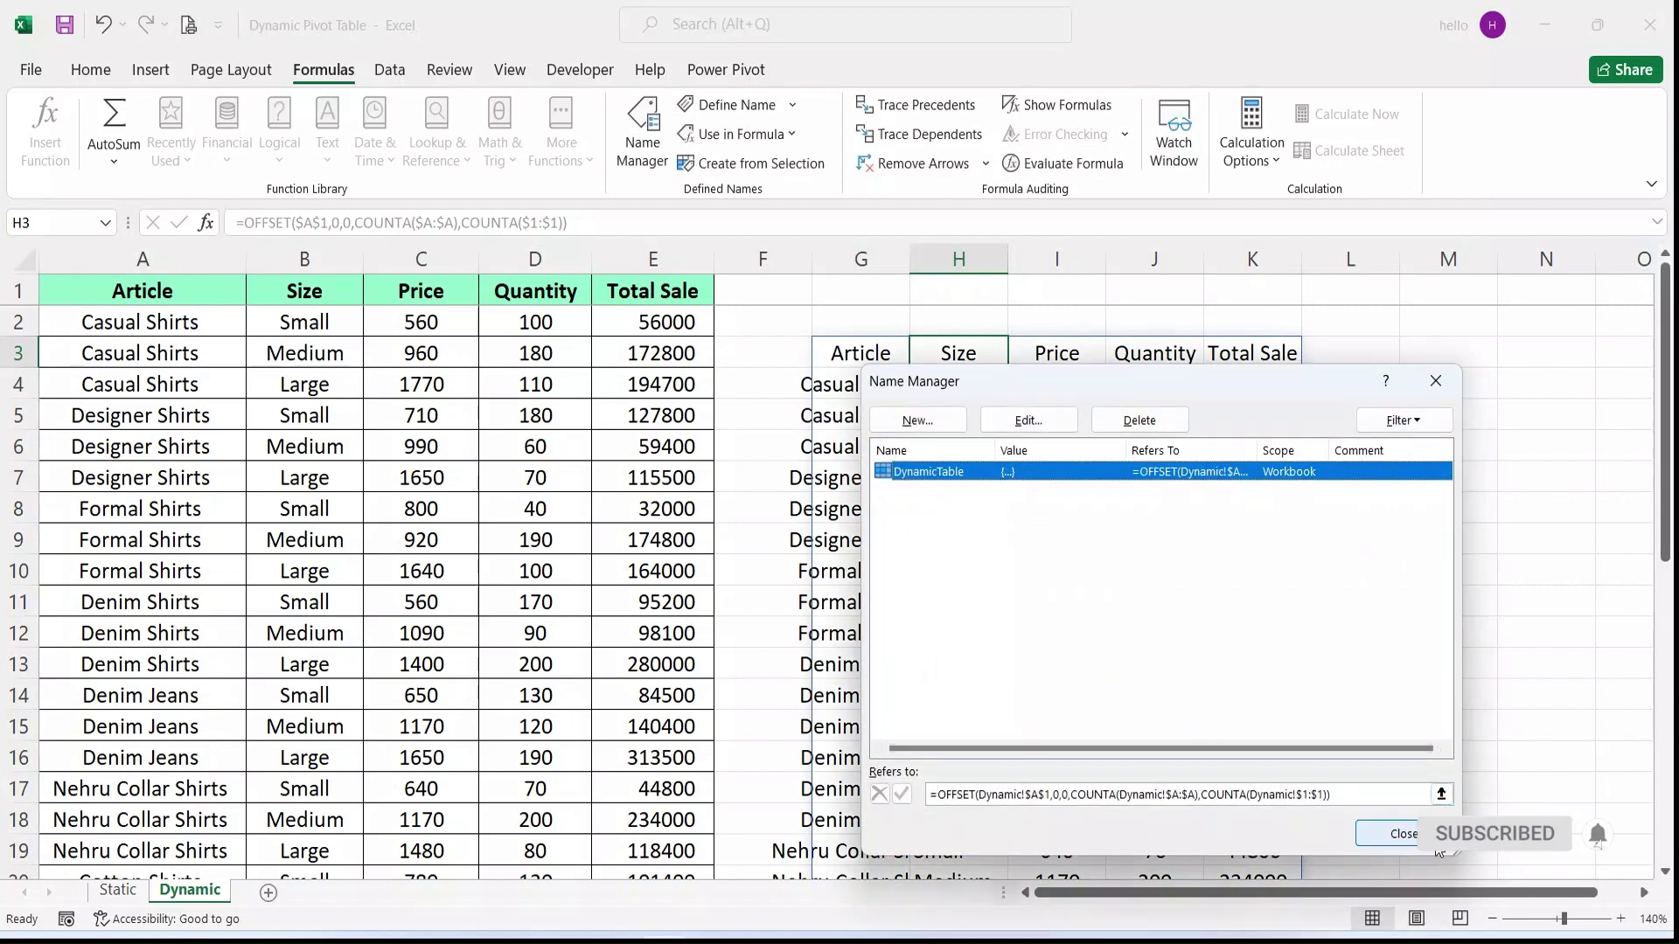
pyautogui.click(1402, 833)
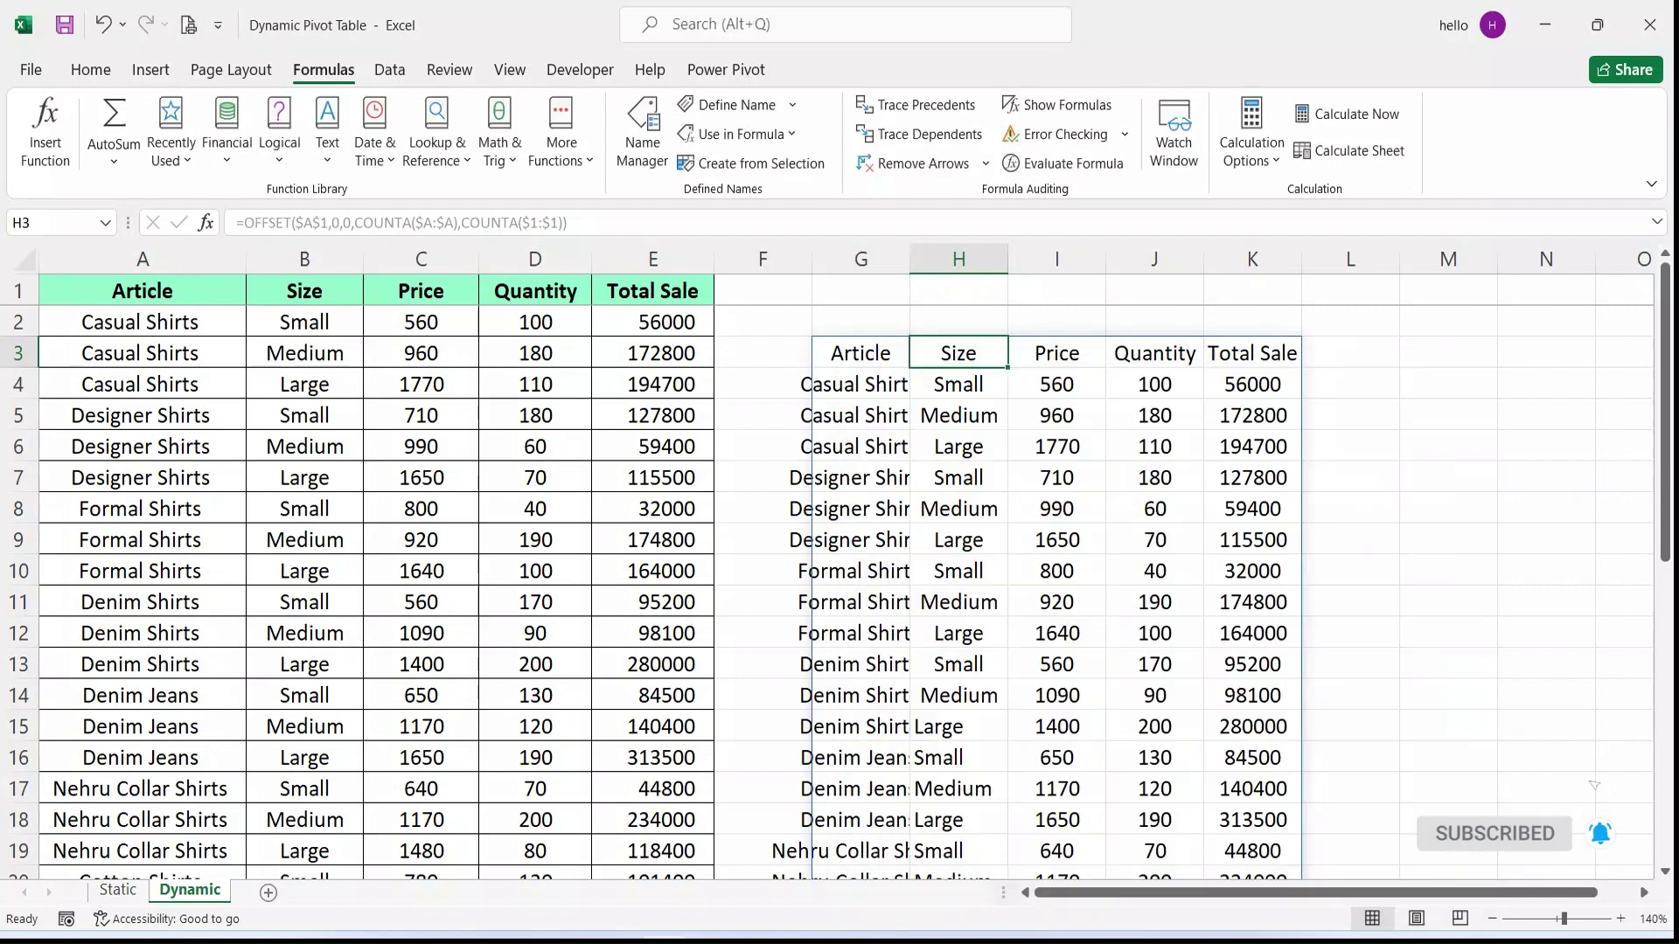
# Delete the helper OFFSET formula from G3 on the Dynamic sheet
pyautogui.click(872, 361)
pyautogui.press('Delete')
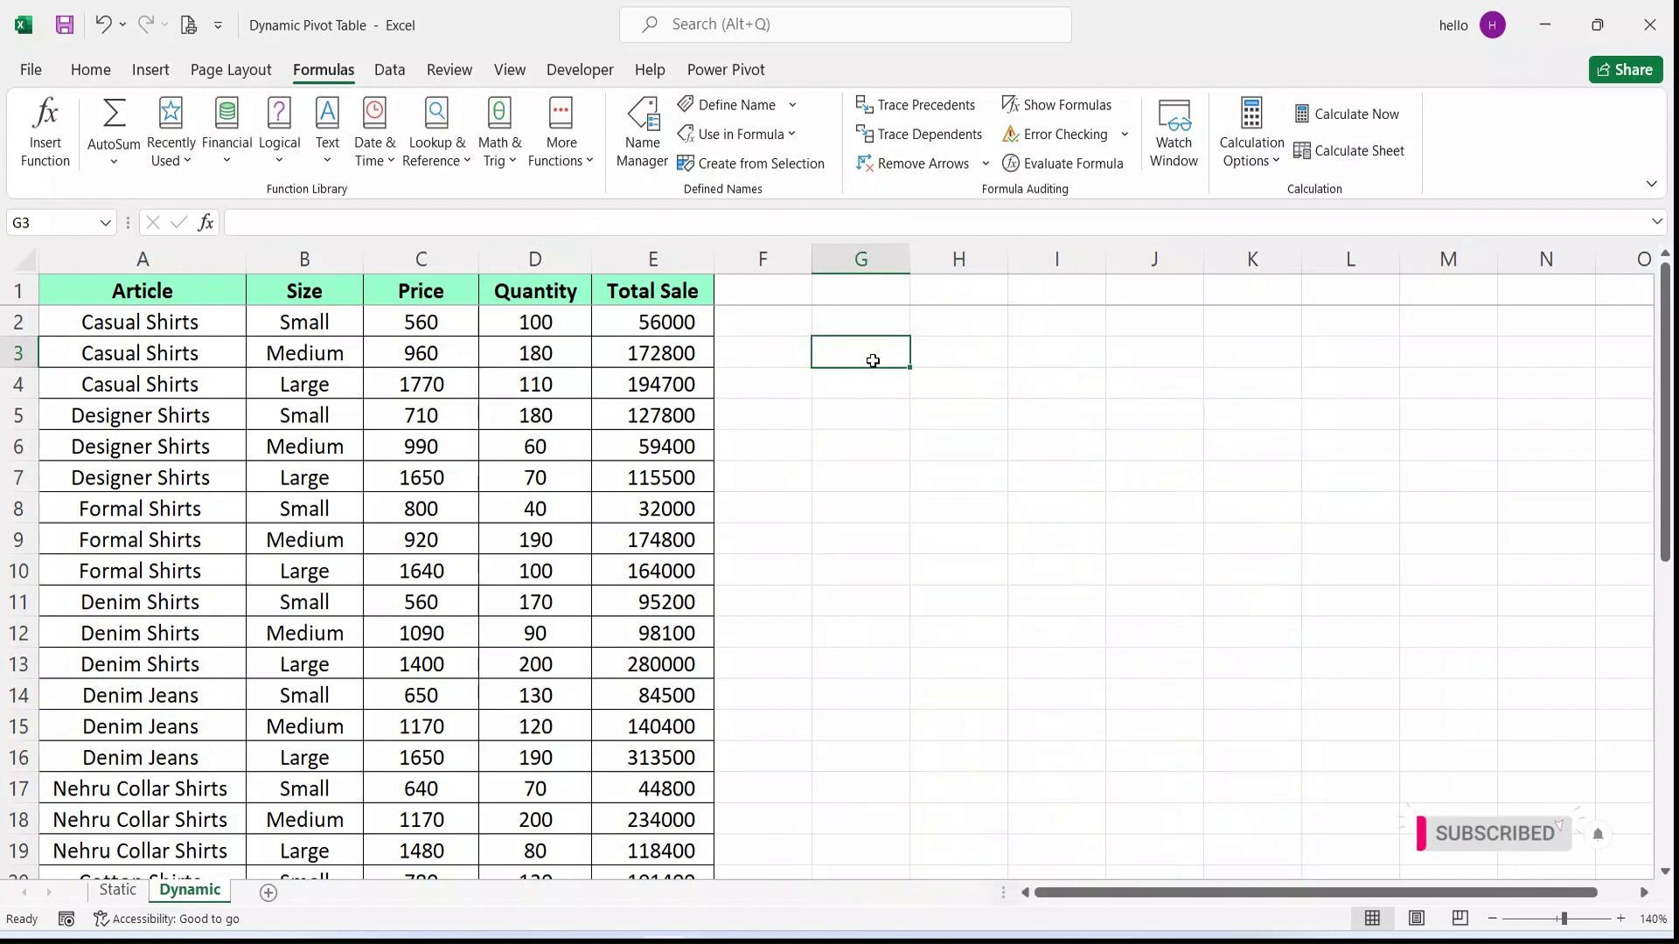
# Insert a PivotTable from Dynamic!$A$1:$E$31 on the existing worksheet at Dynamic!$H$15
pyautogui.click(272, 404)
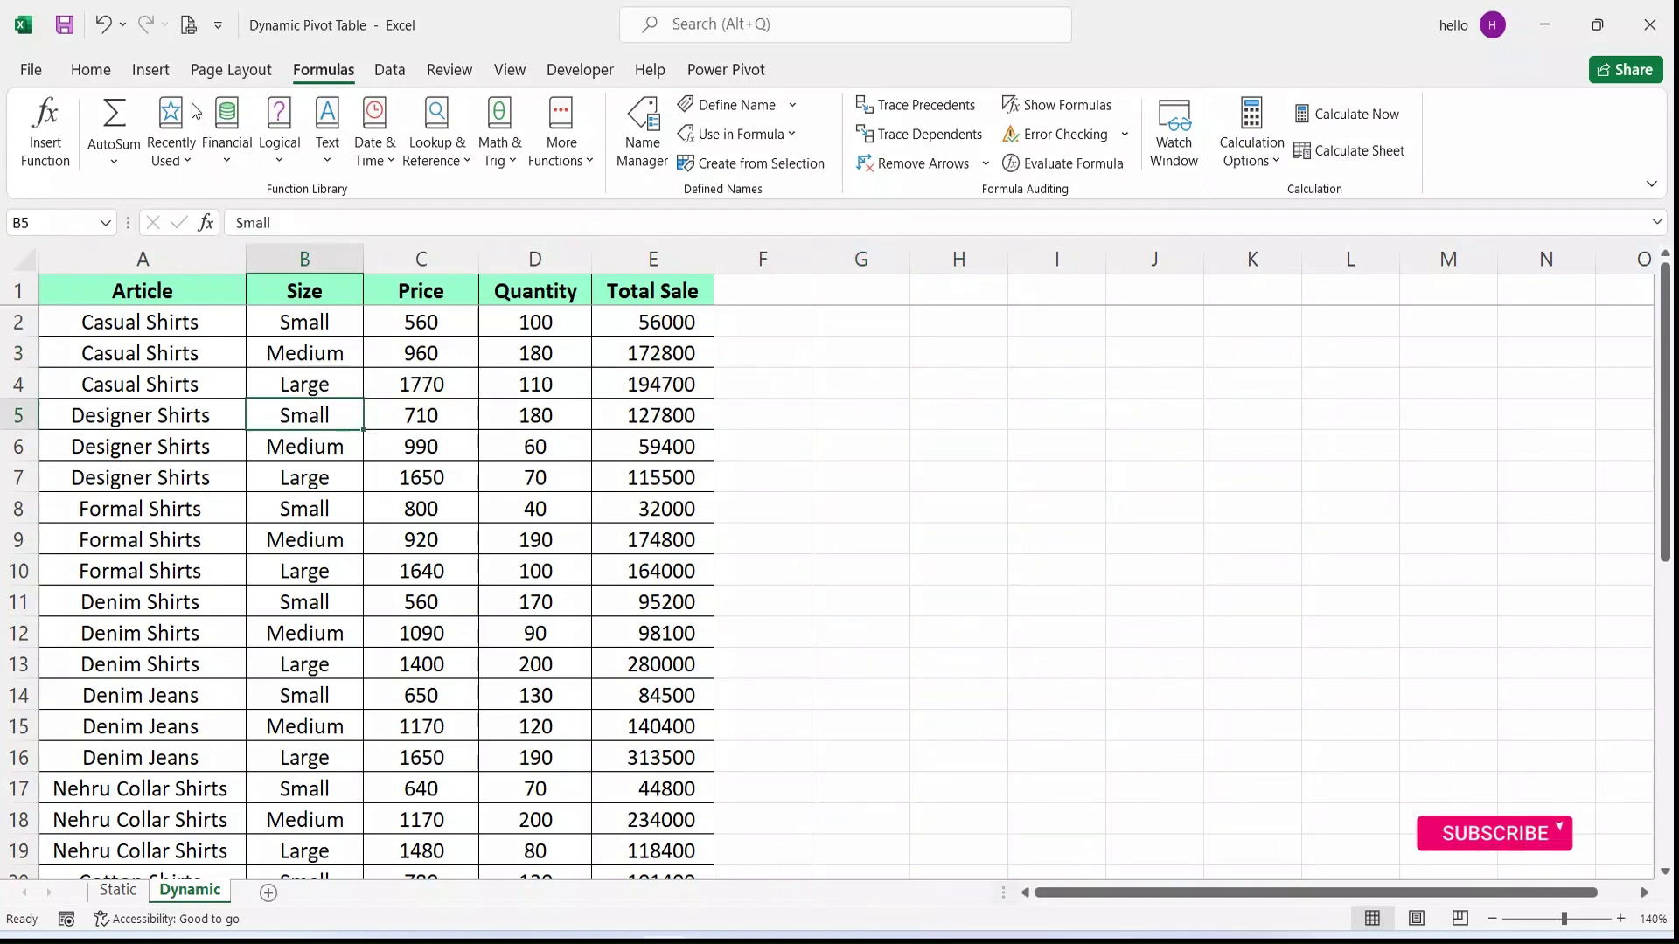
pyautogui.click(154, 75)
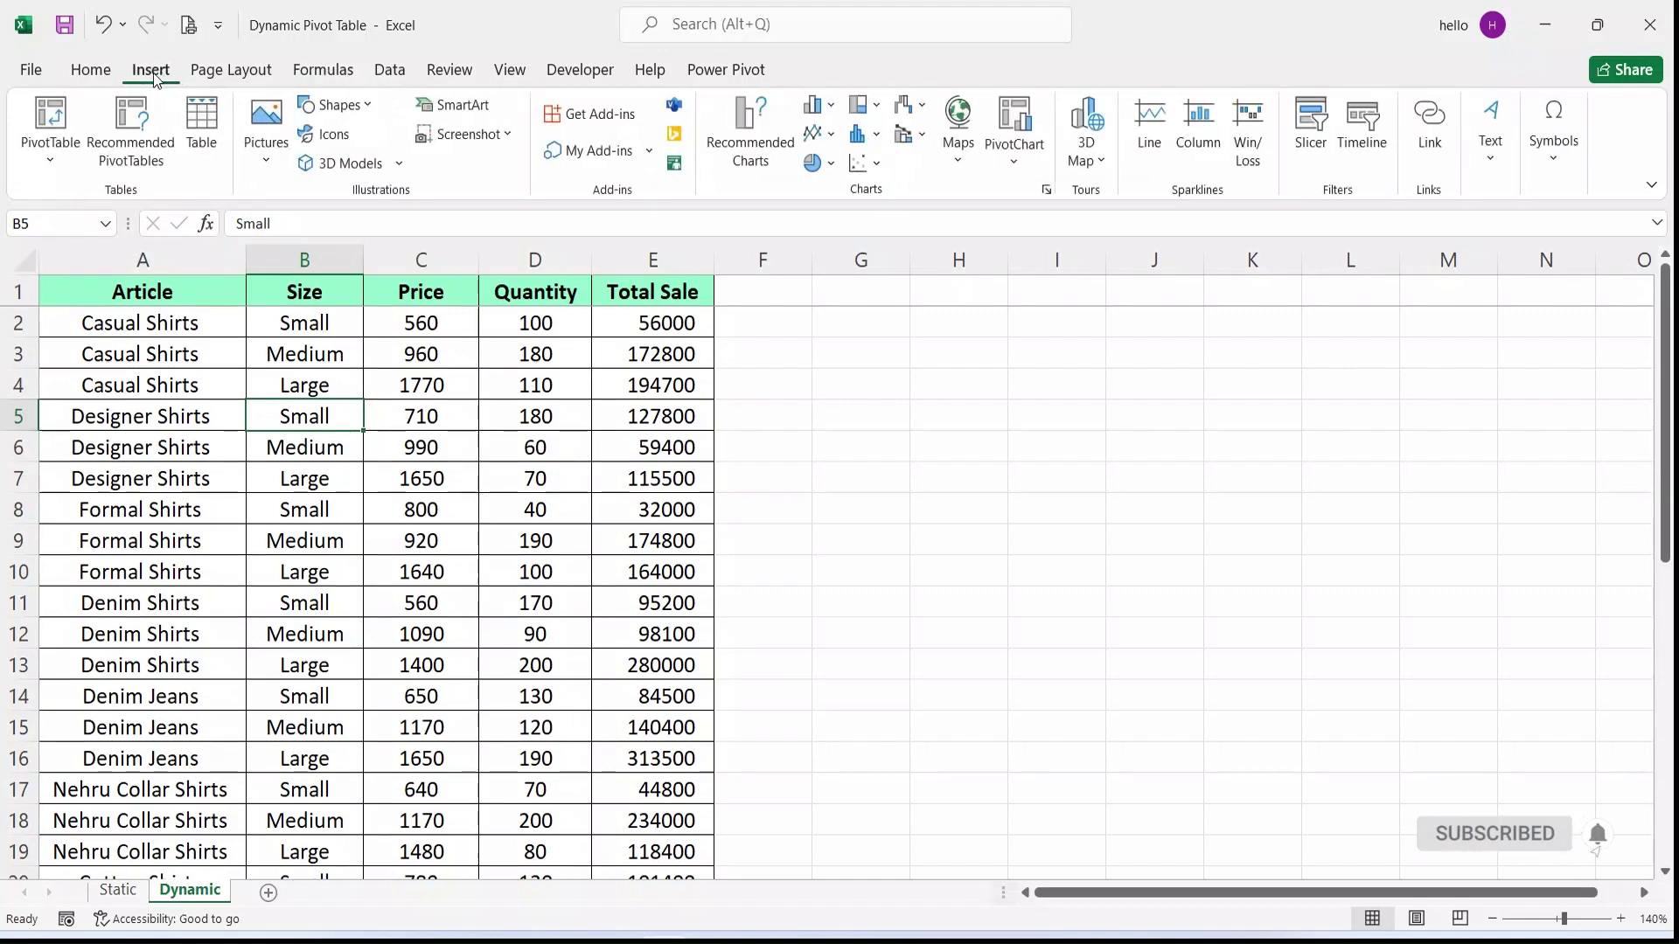
pyautogui.click(55, 123)
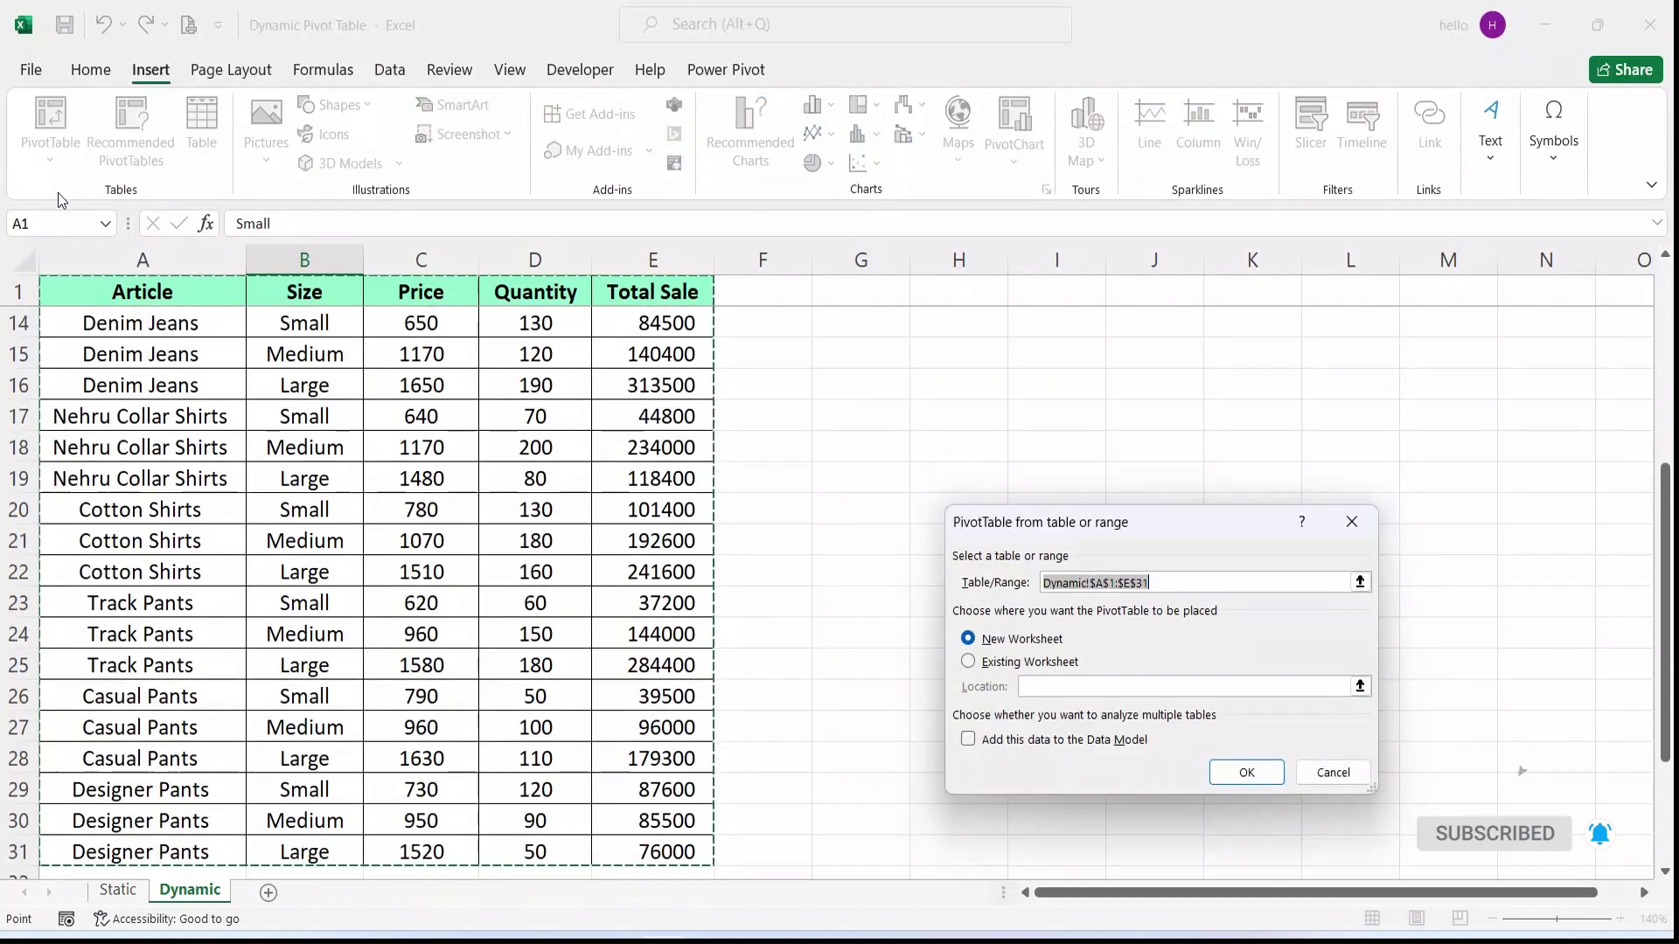
pyautogui.click(1009, 665)
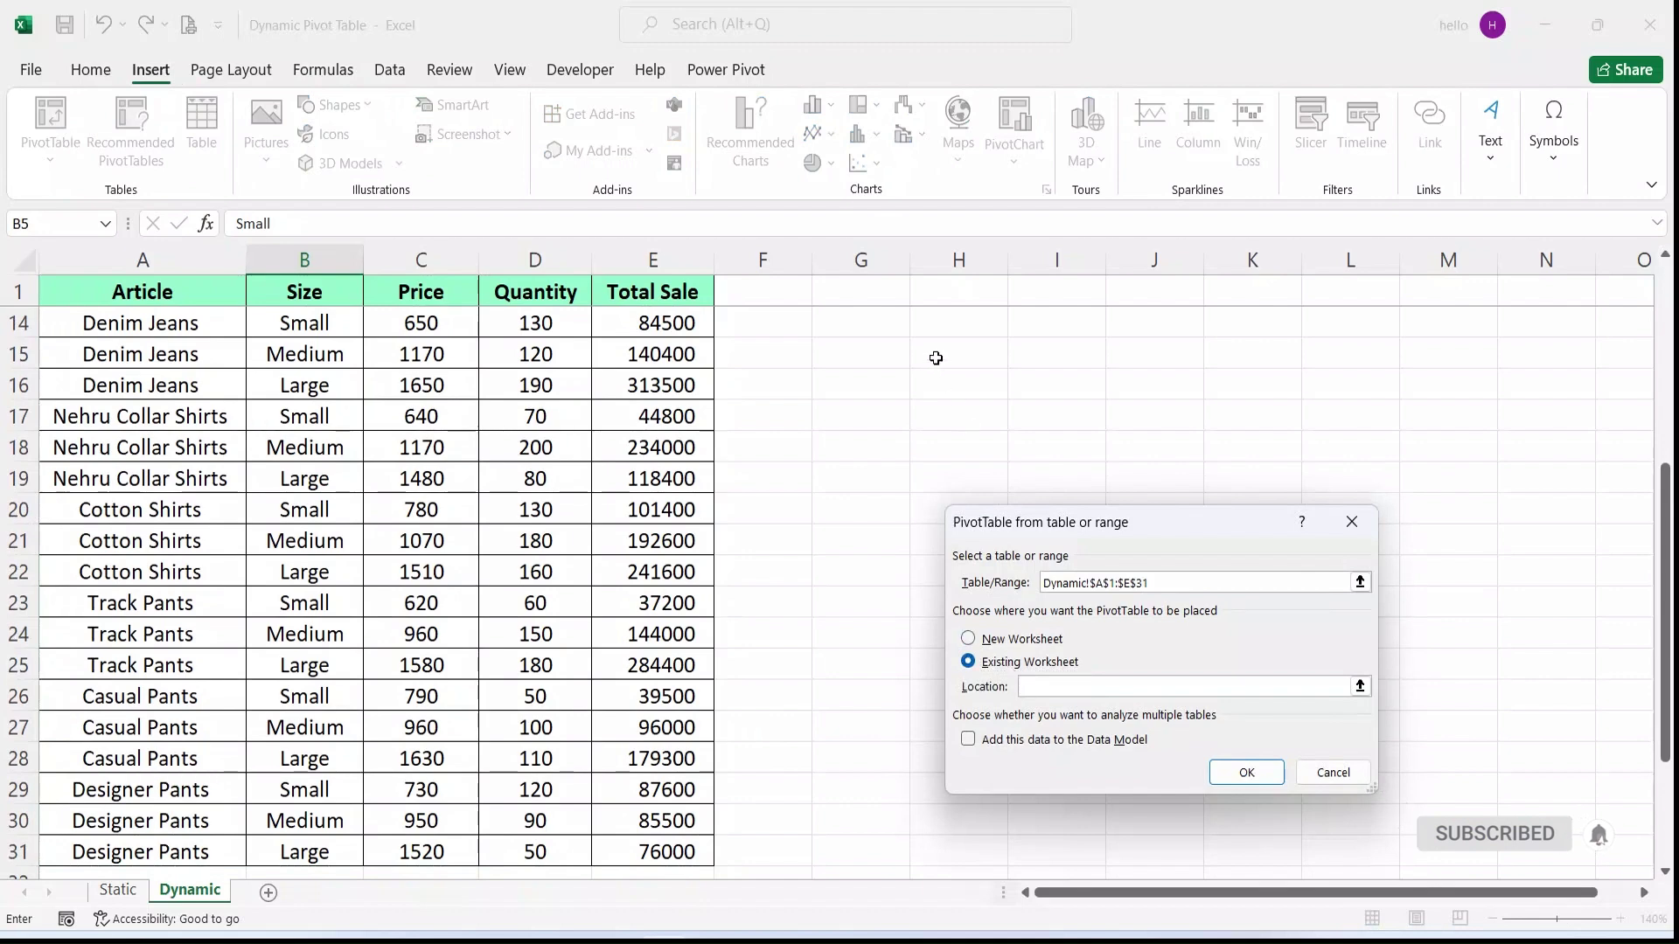
pyautogui.click(973, 359)
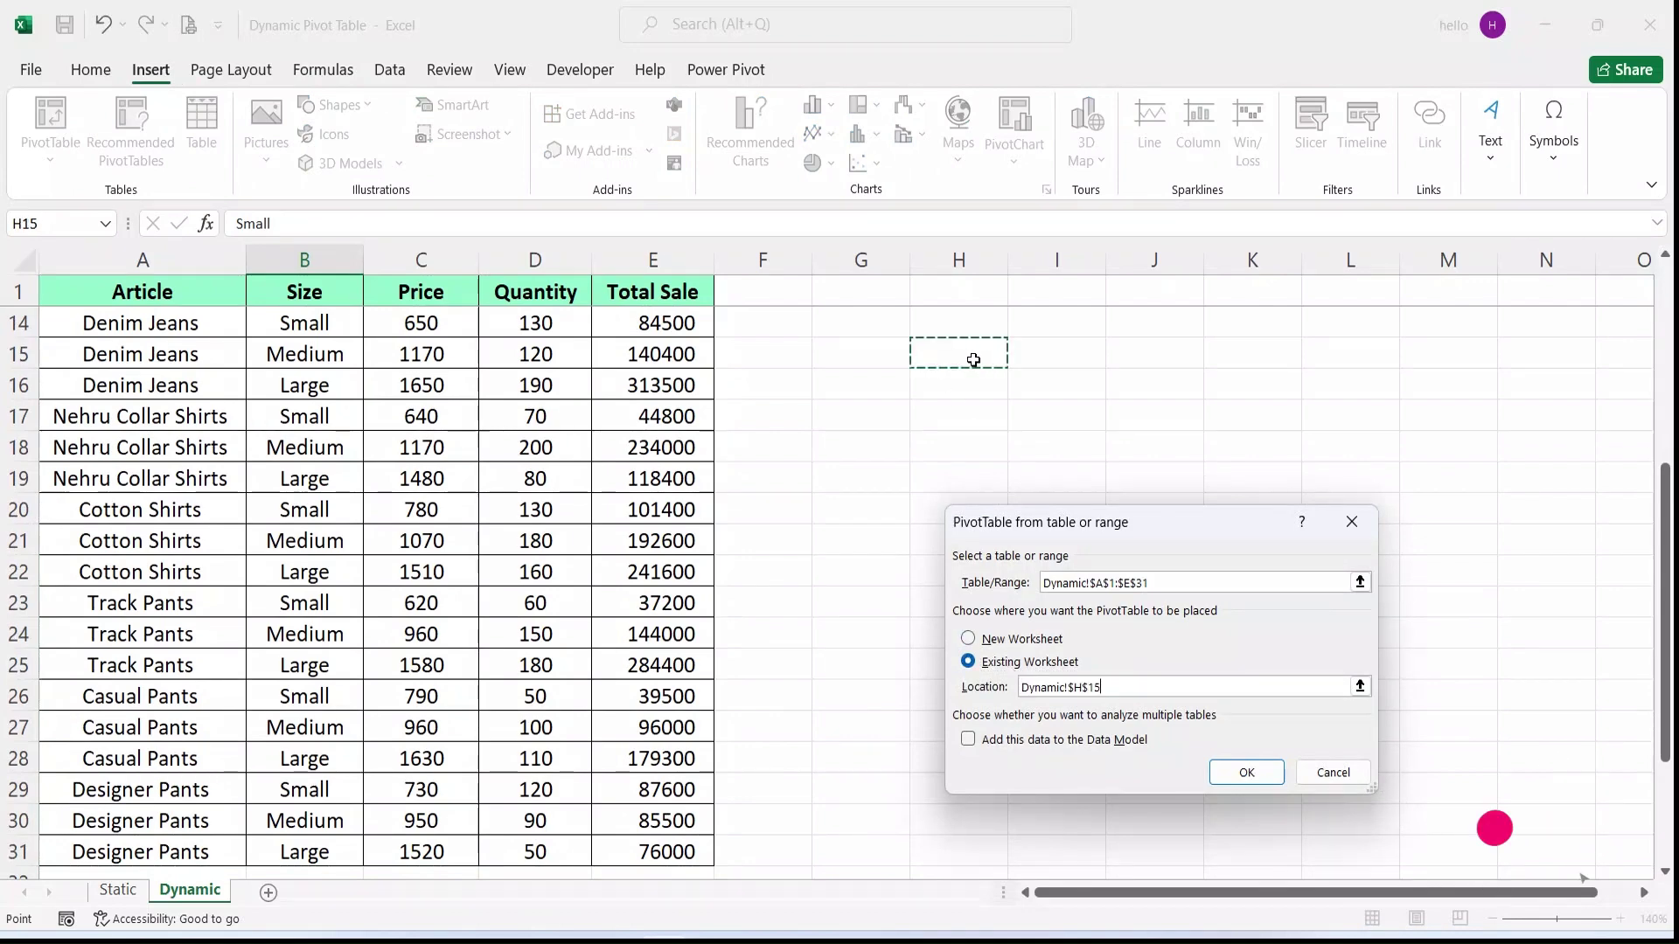
pyautogui.click(1246, 773)
# Change the new PivotTable's data source to the named range DynamicTable
pyautogui.click(1071, 477)
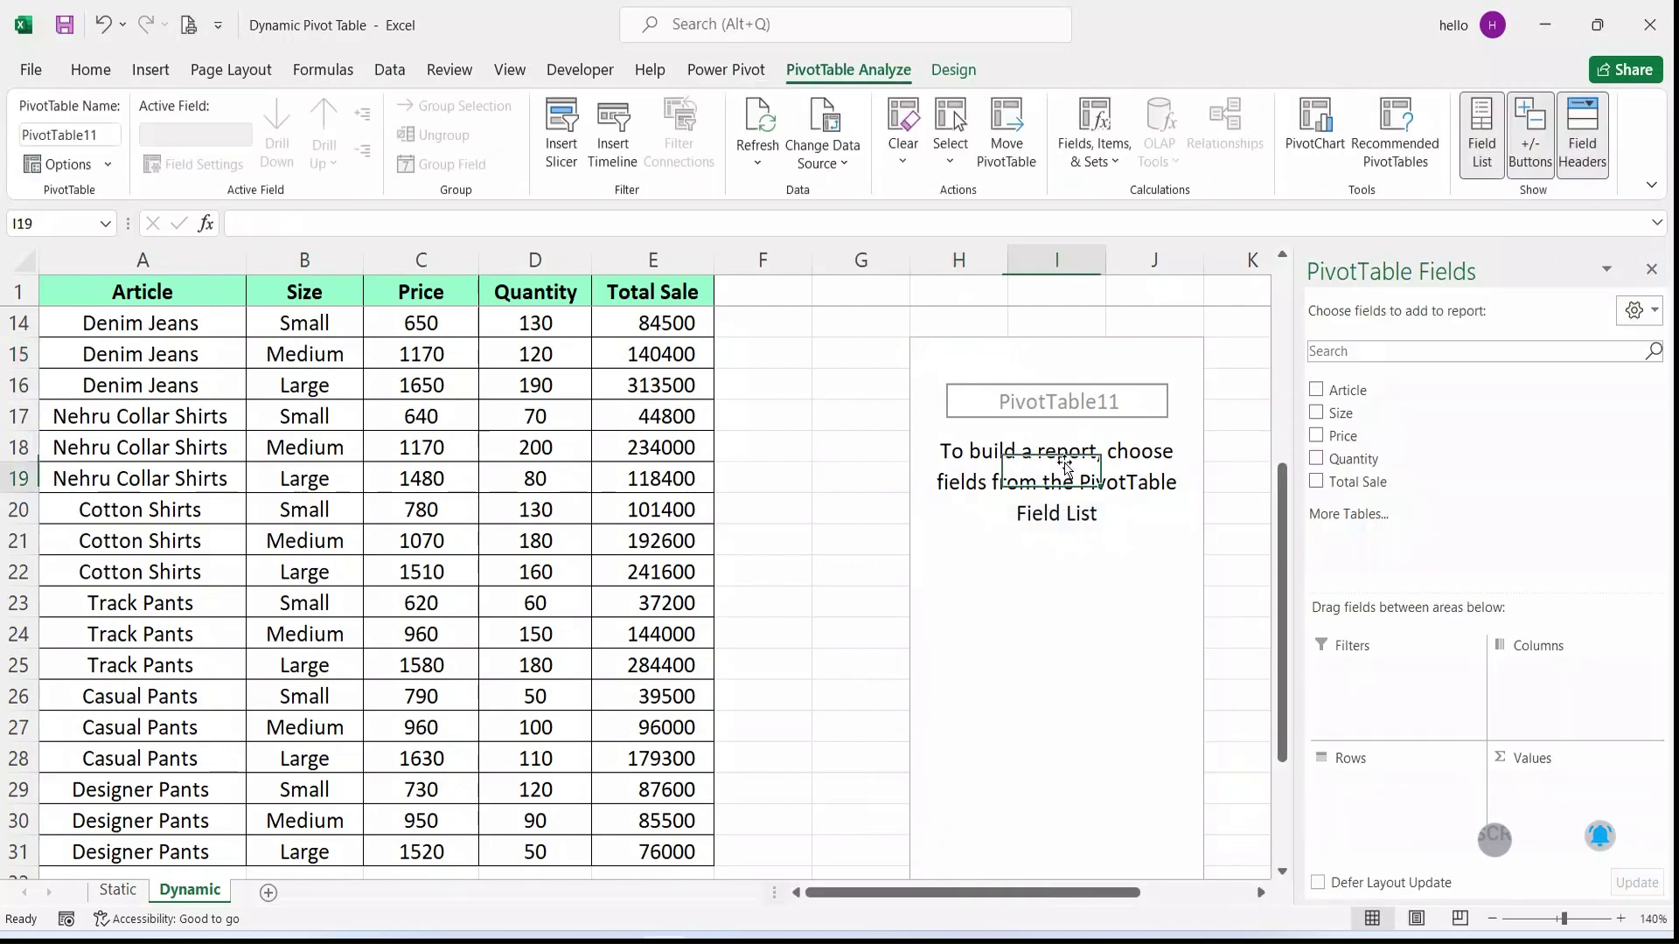
pyautogui.click(822, 163)
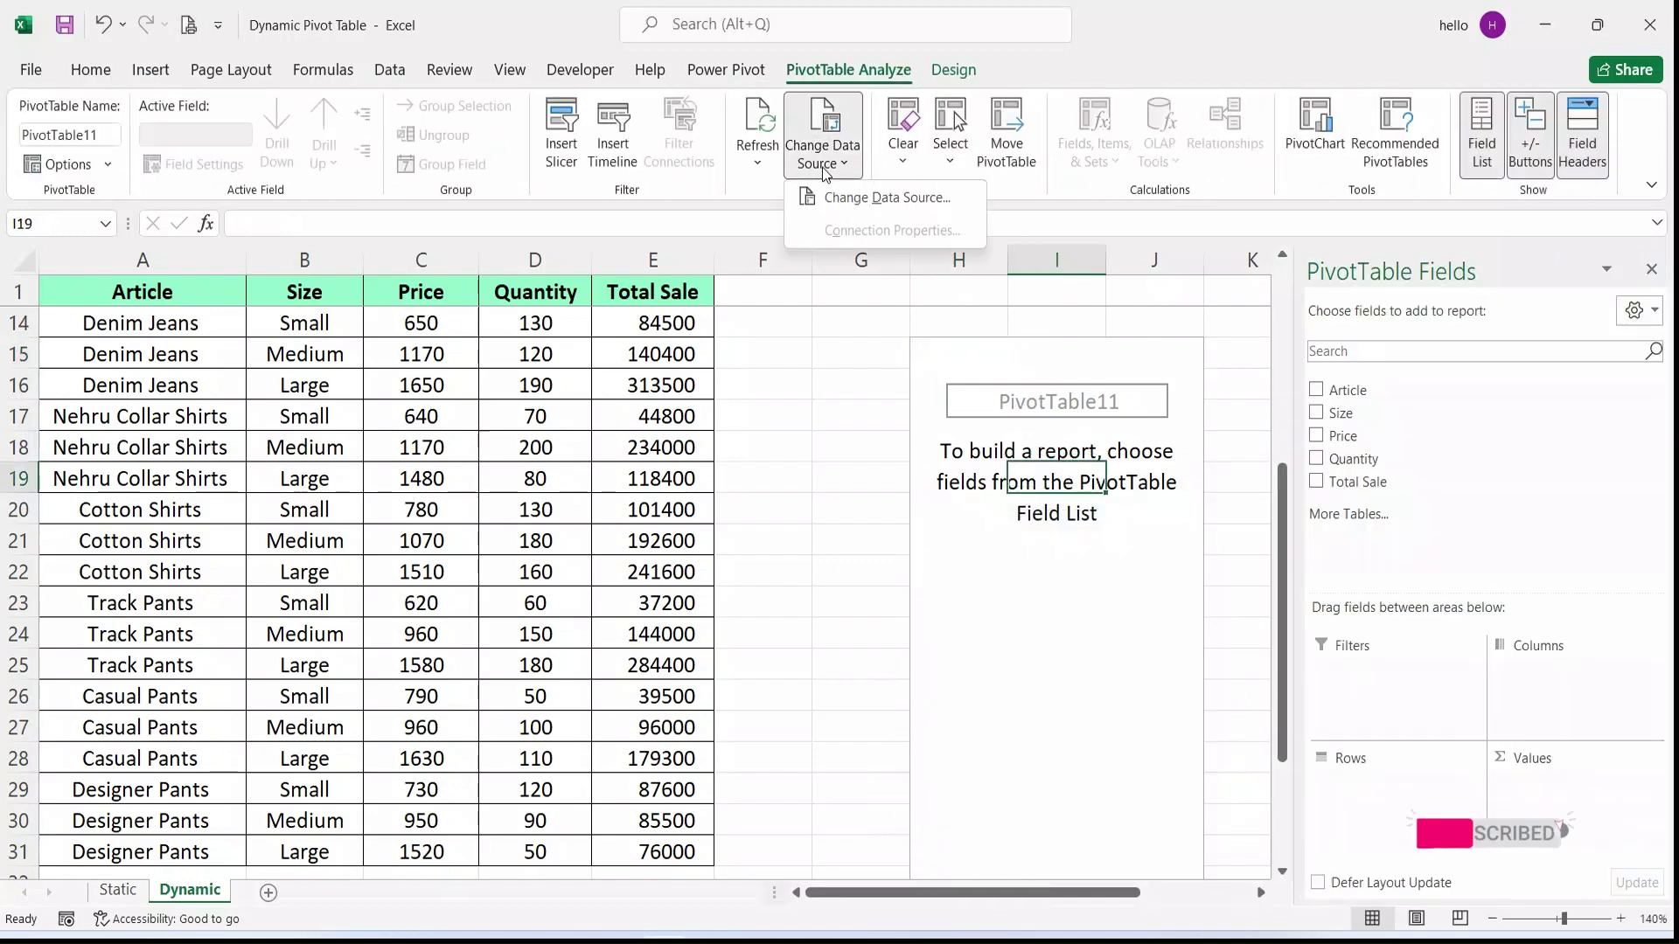
pyautogui.click(909, 197)
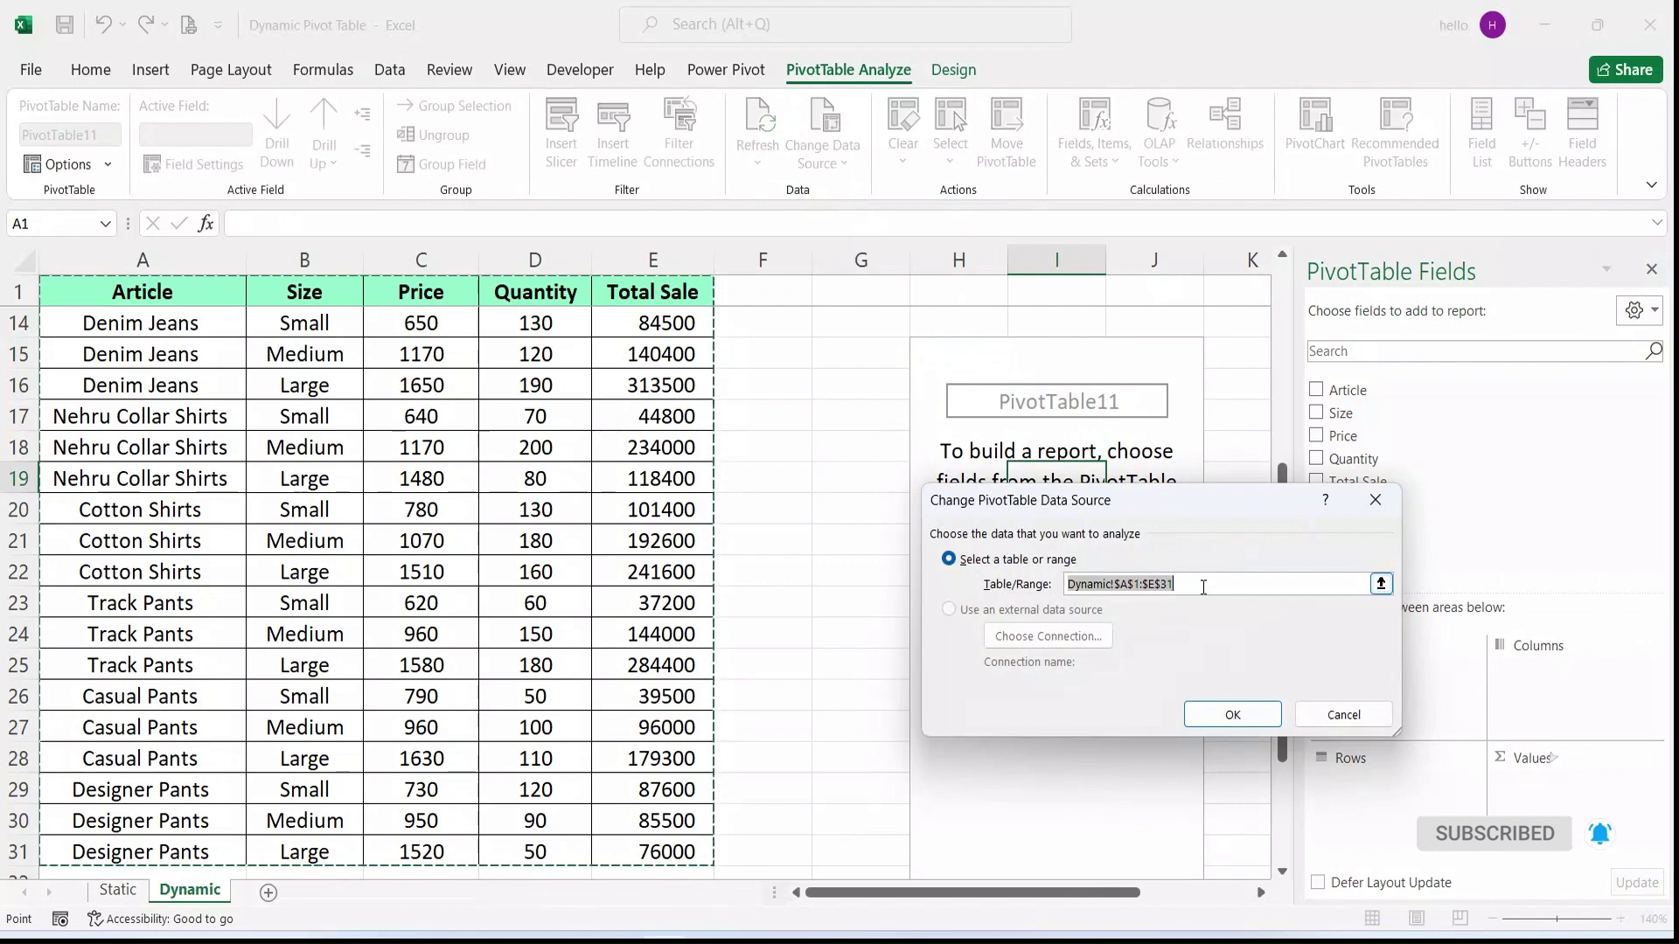
pyautogui.moveTo(1201, 584); pyautogui.dragTo(995, 584)
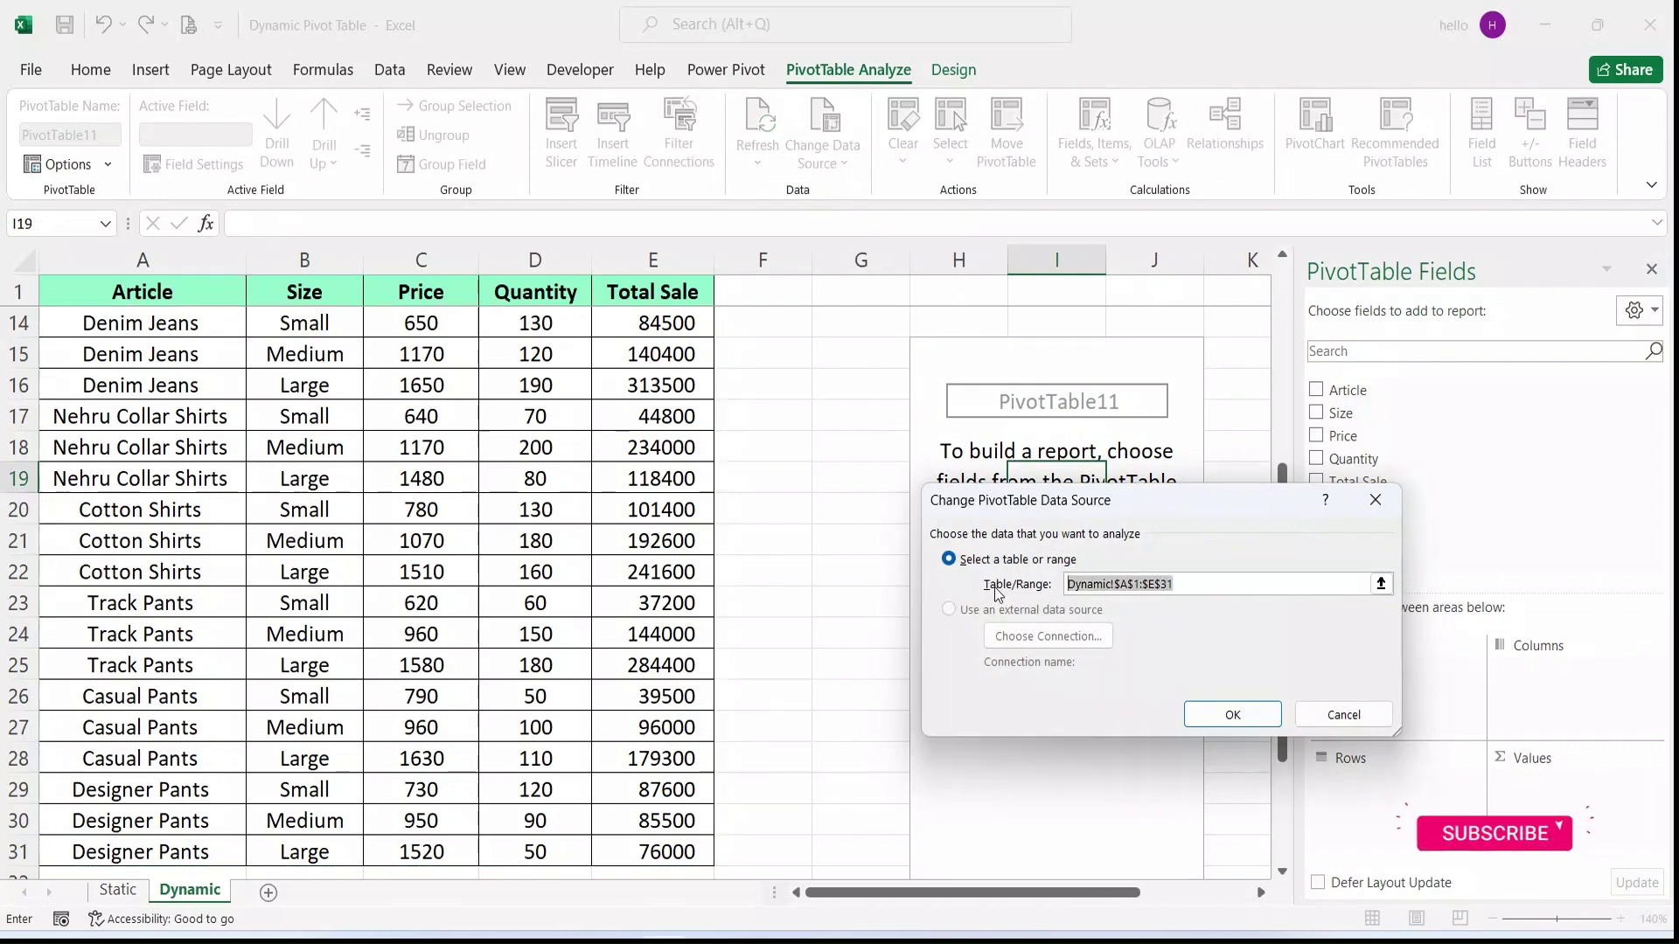
pyautogui.write('Dynami')
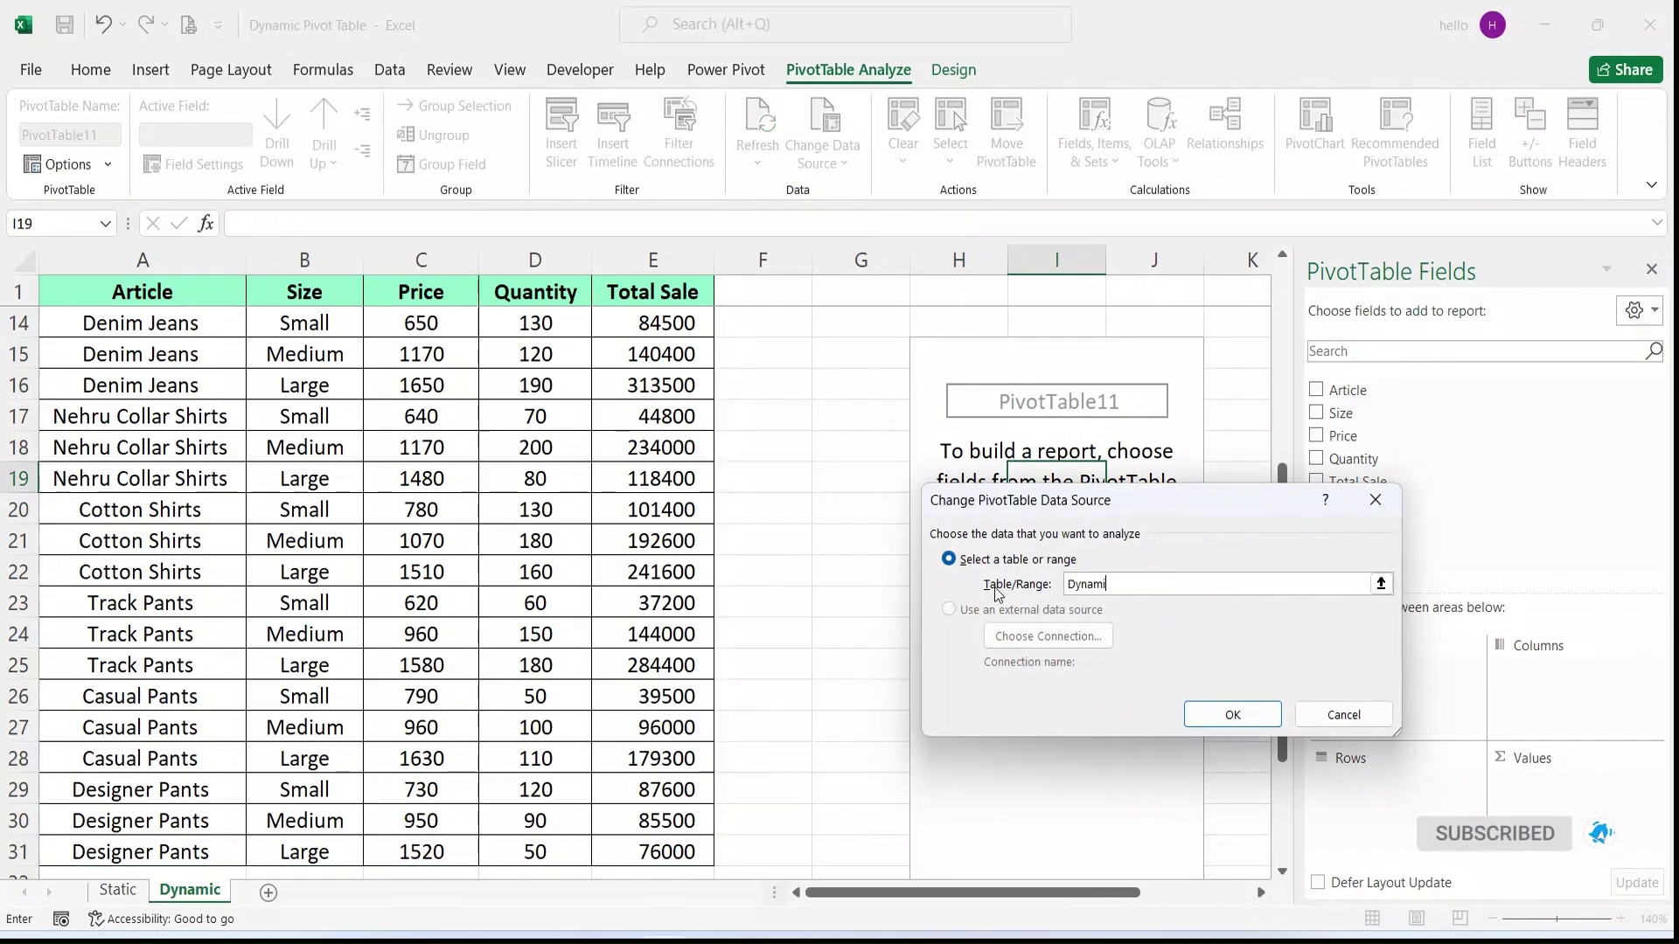
pyautogui.write('cTable')
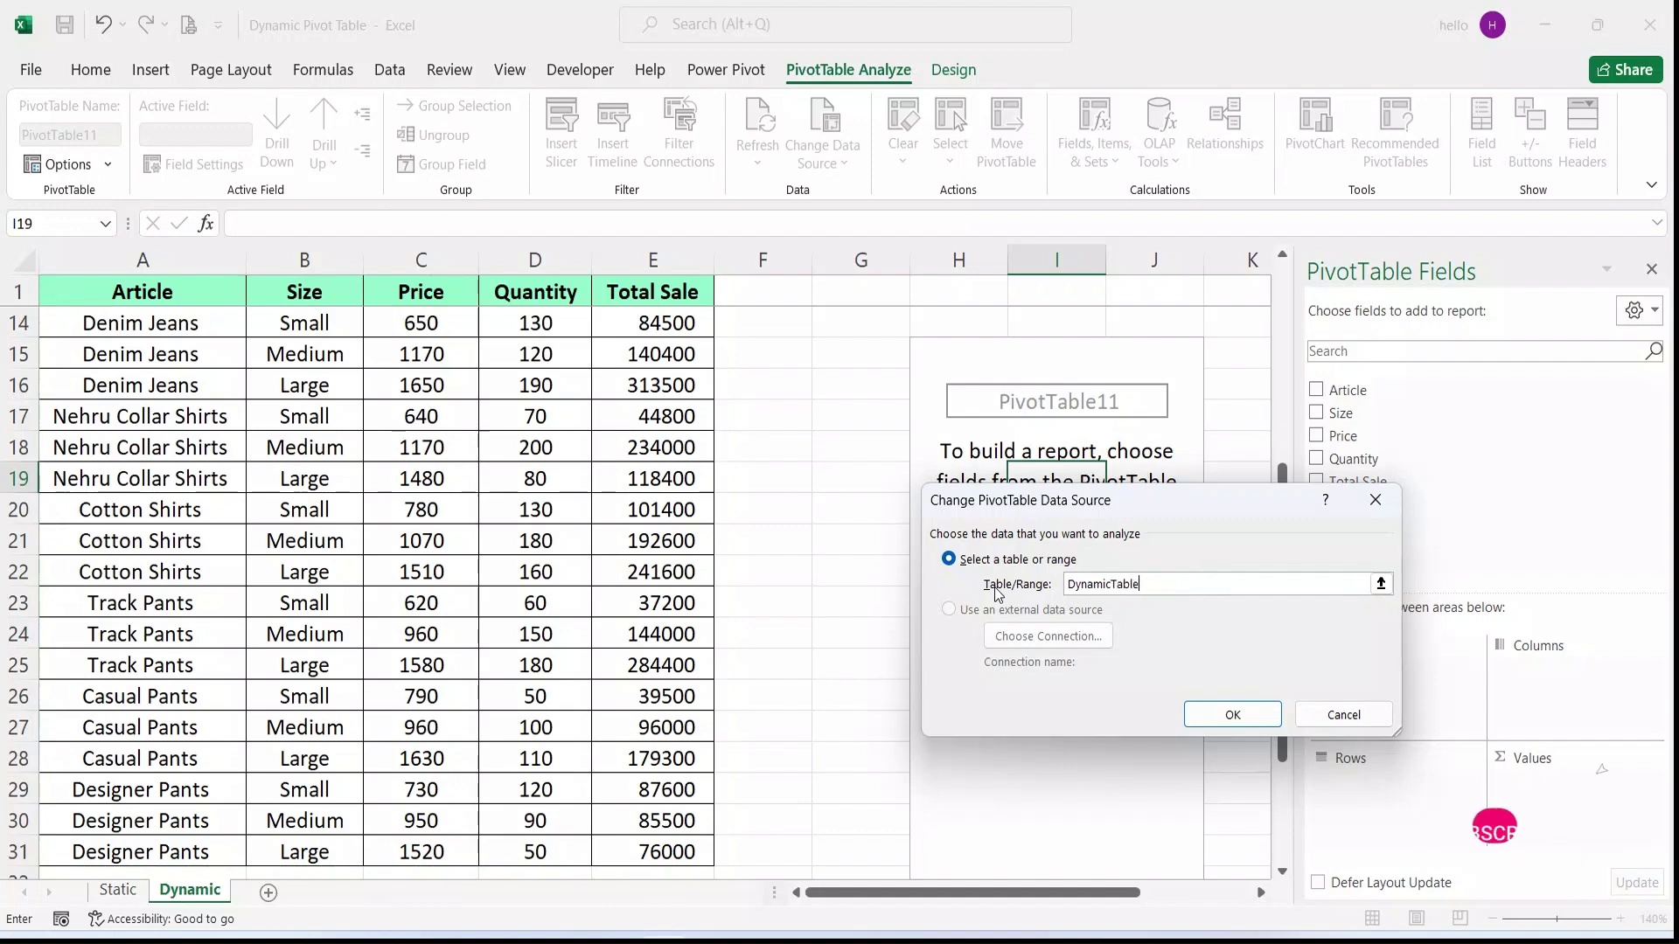
pyautogui.click(1236, 710)
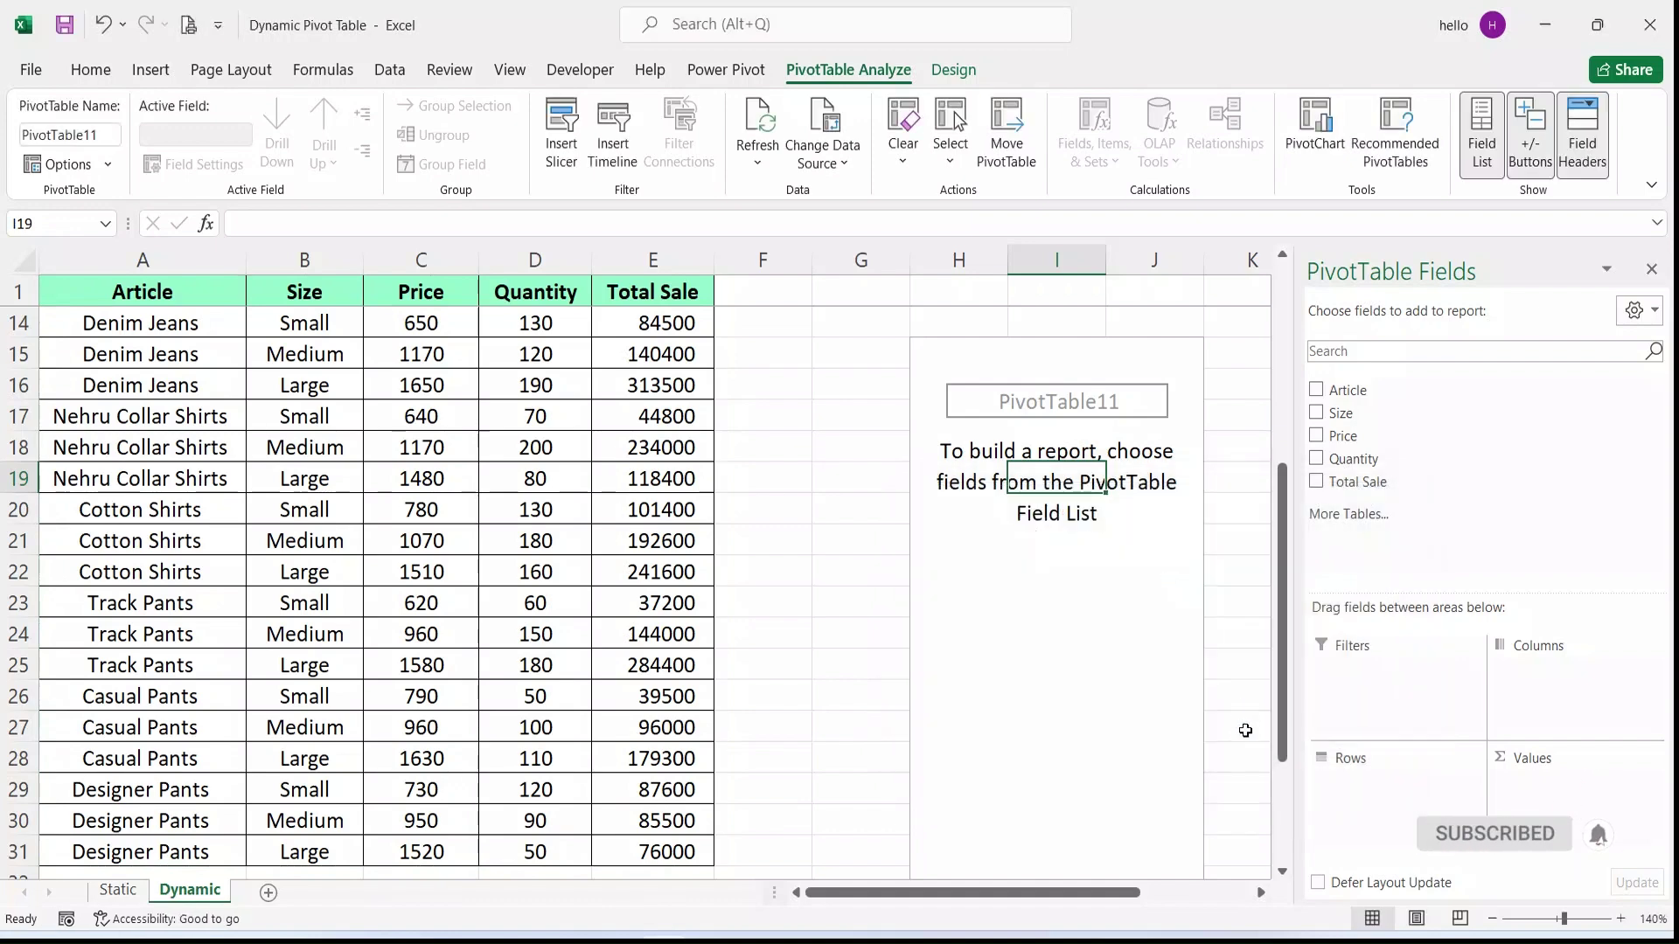
# Lay out the PivotTable with Article as the row field and Quantity summed as the value field
pyautogui.moveTo(1347, 390); pyautogui.dragTo(1364, 782)
pyautogui.moveTo(1353, 459); pyautogui.dragTo(1568, 780)
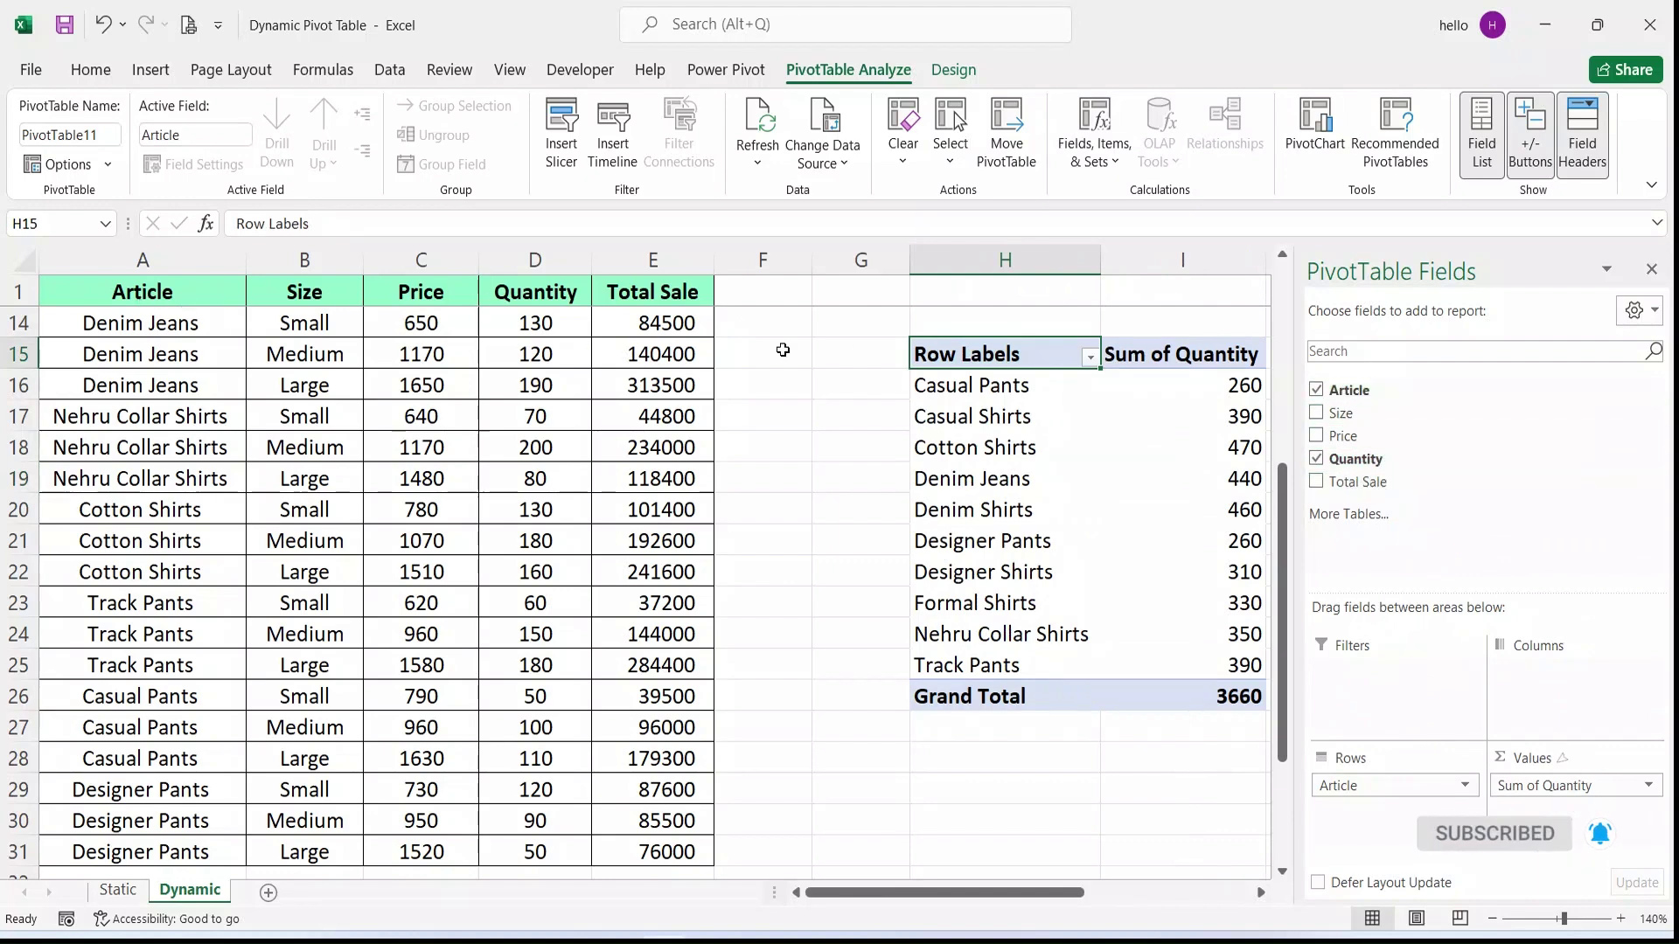
# Add the header Discount in cell F1, next to Total Sale
pyautogui.click(747, 301)
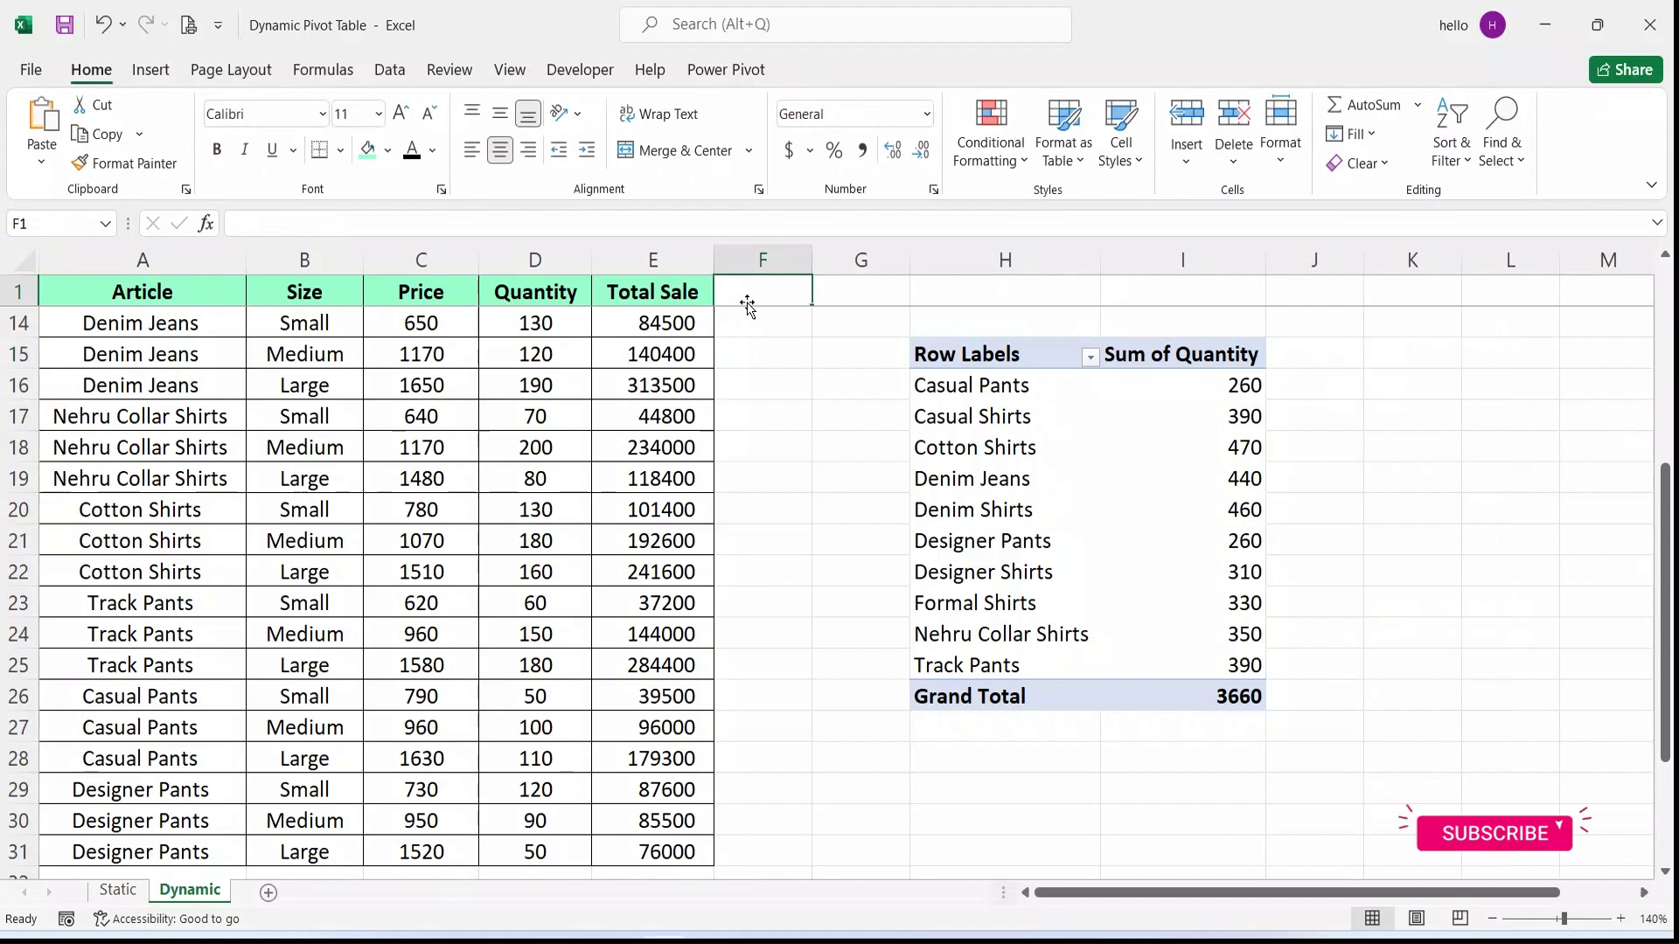
pyautogui.write('Disc')
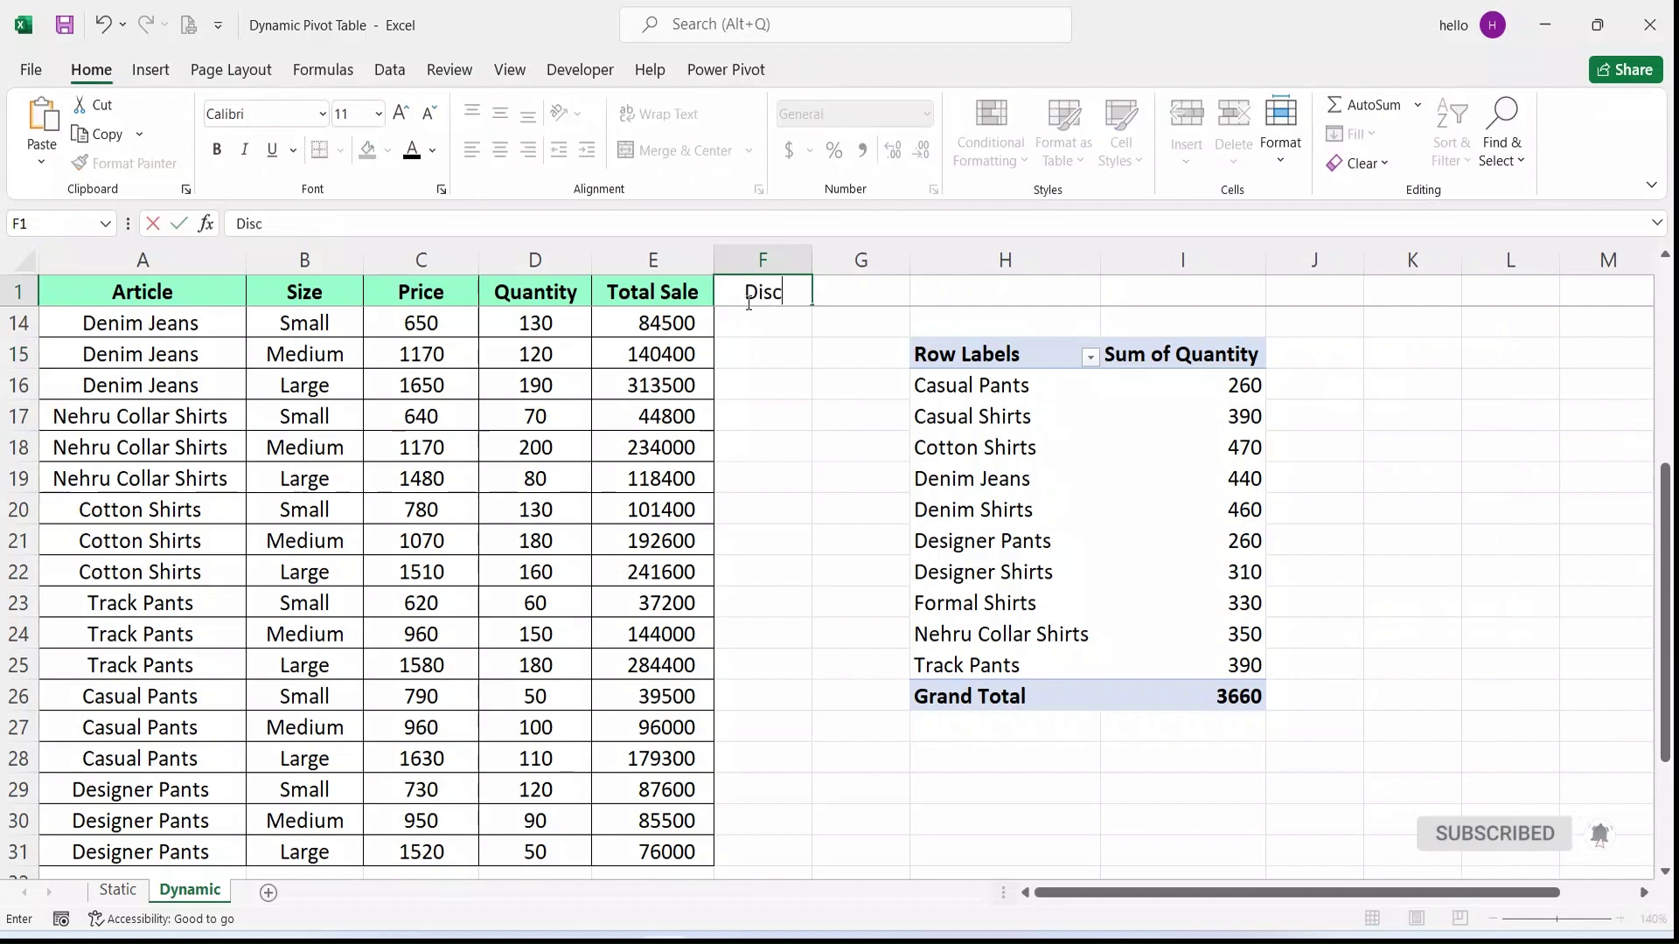
pyautogui.write('ount')
pyautogui.hotkey('ctrl', 'Return')
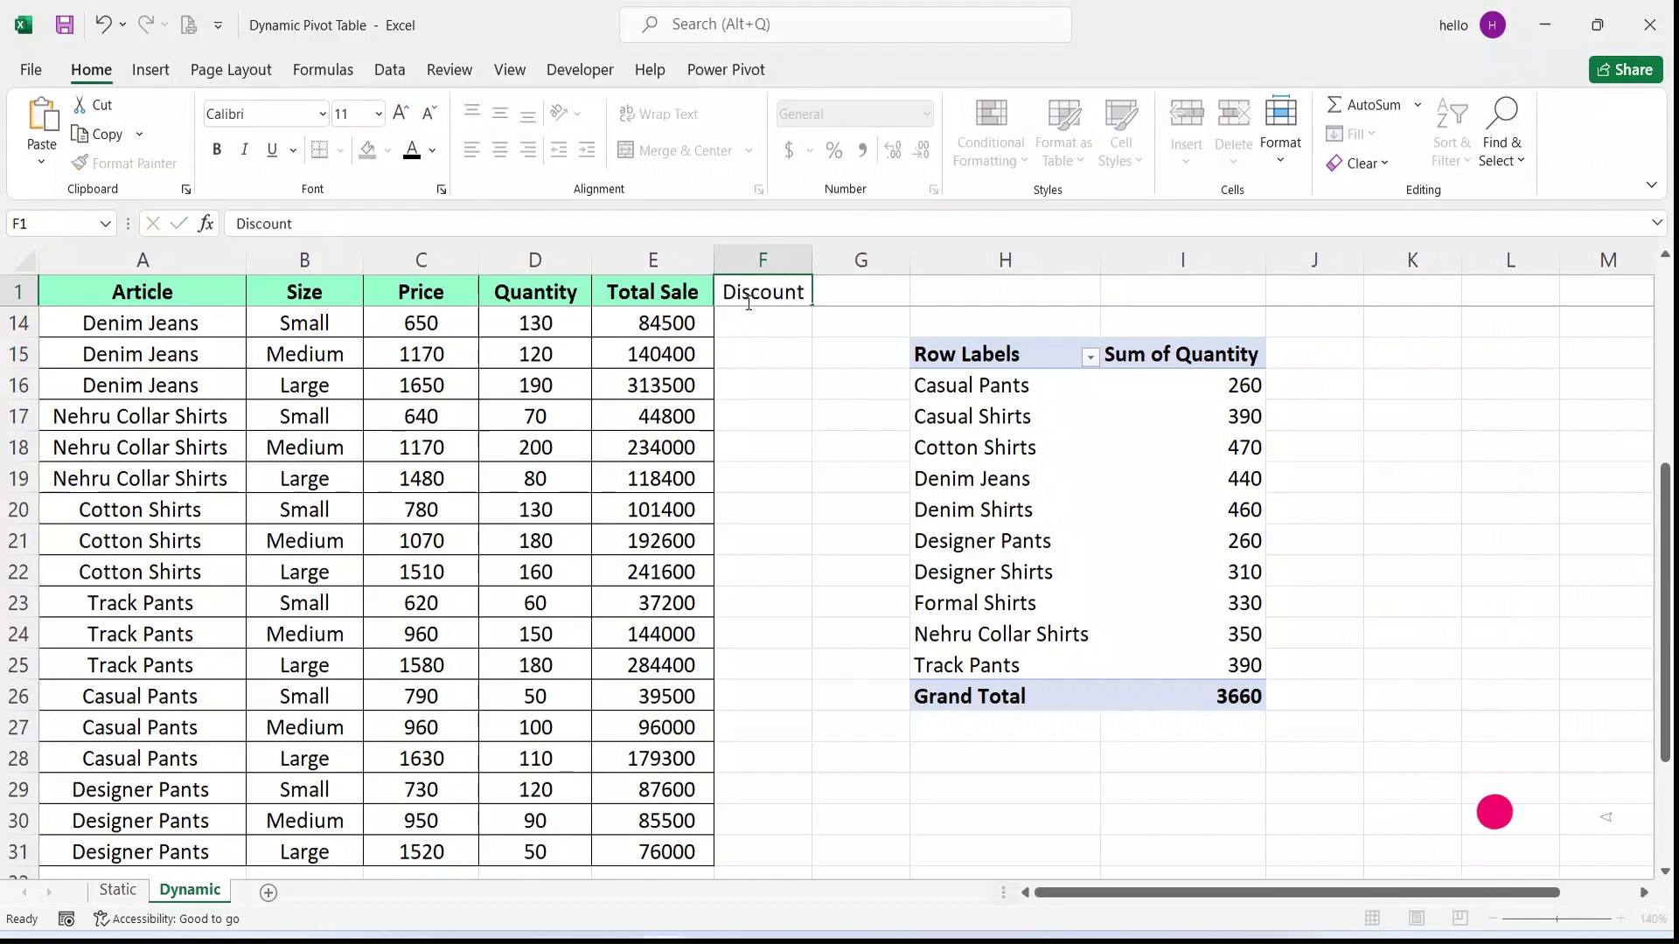
pyautogui.press('Return')
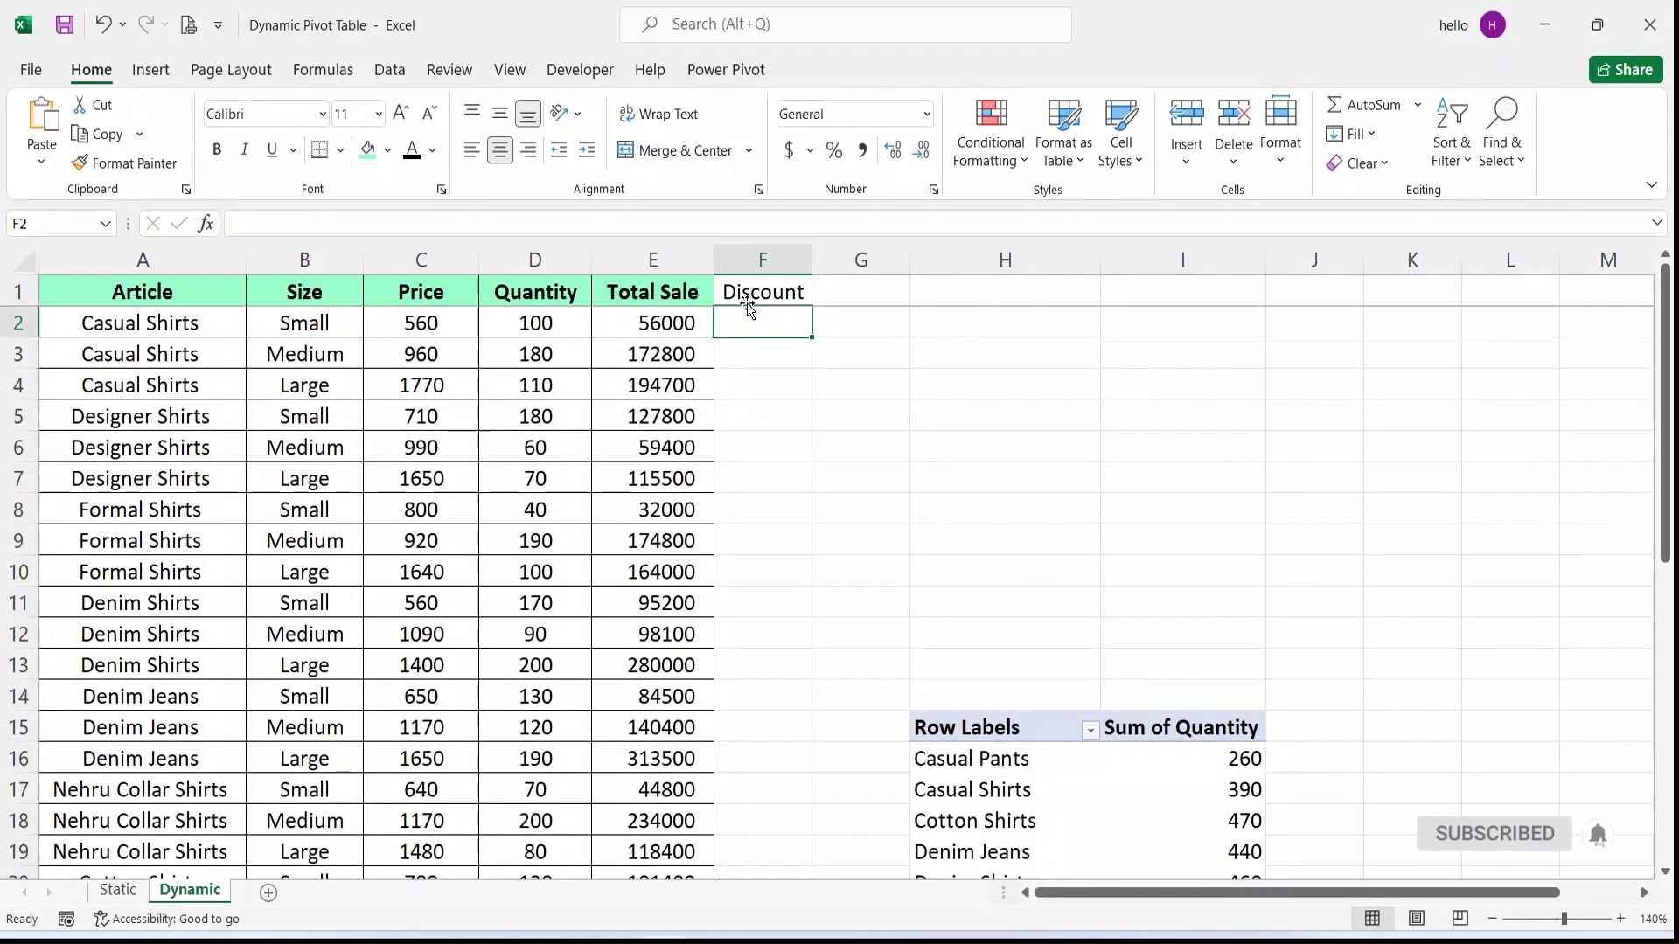
# Enter =E2*10% in F2 and fill the formula down the Discount column to the last data row
pyautogui.write('=')
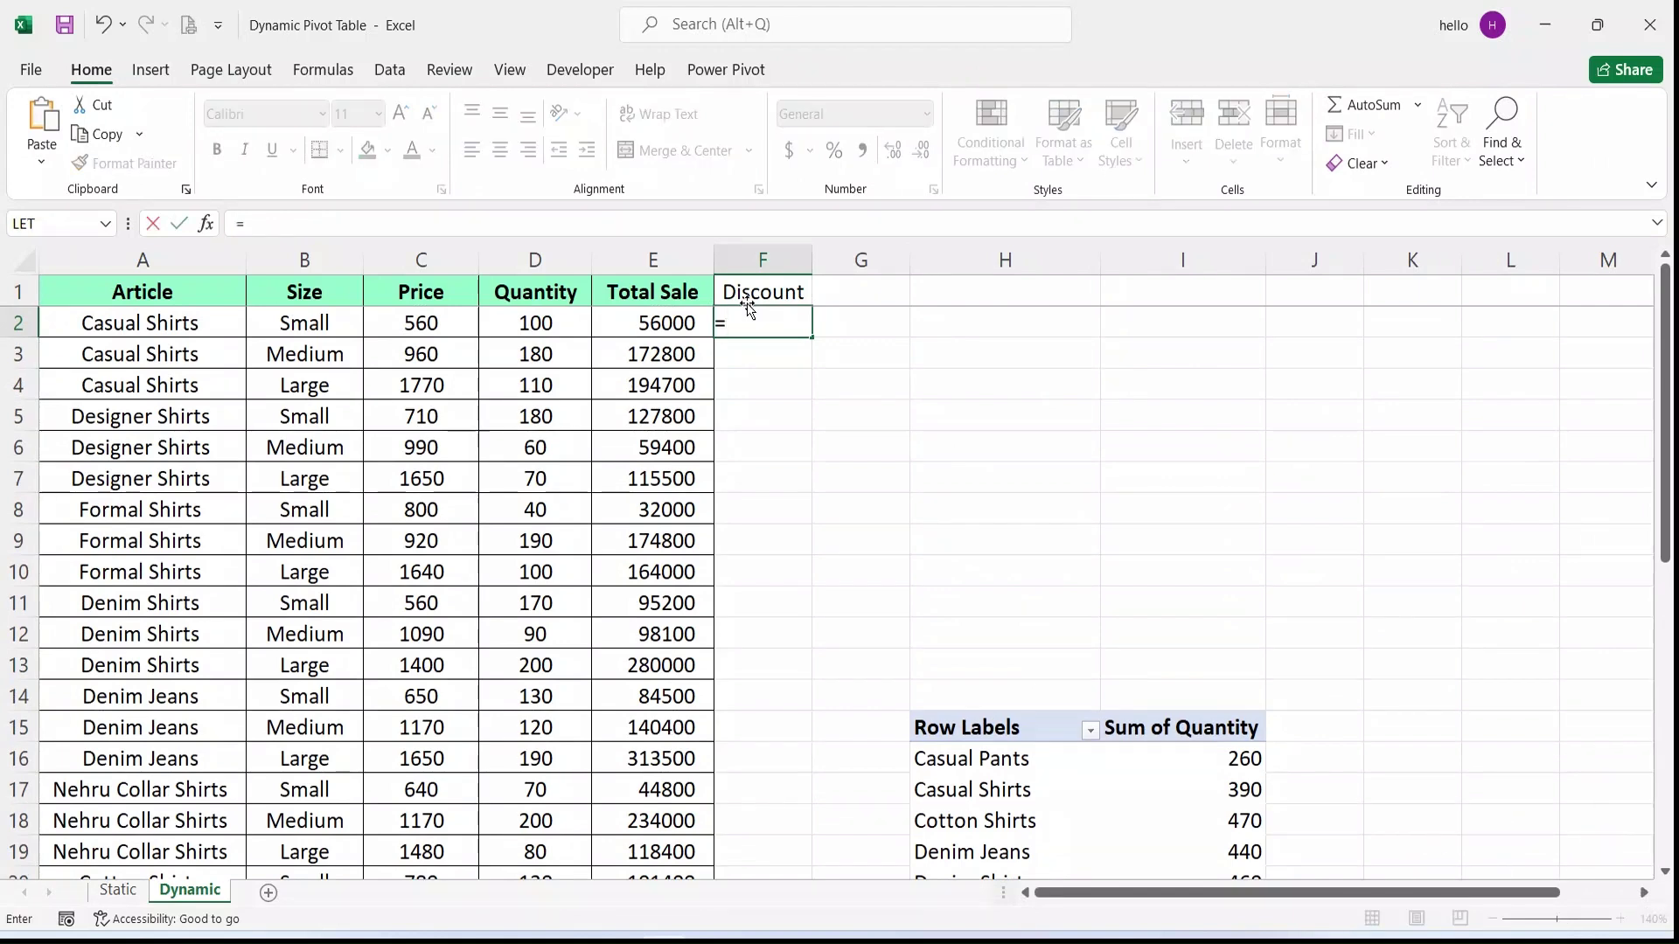
pyautogui.click(690, 322)
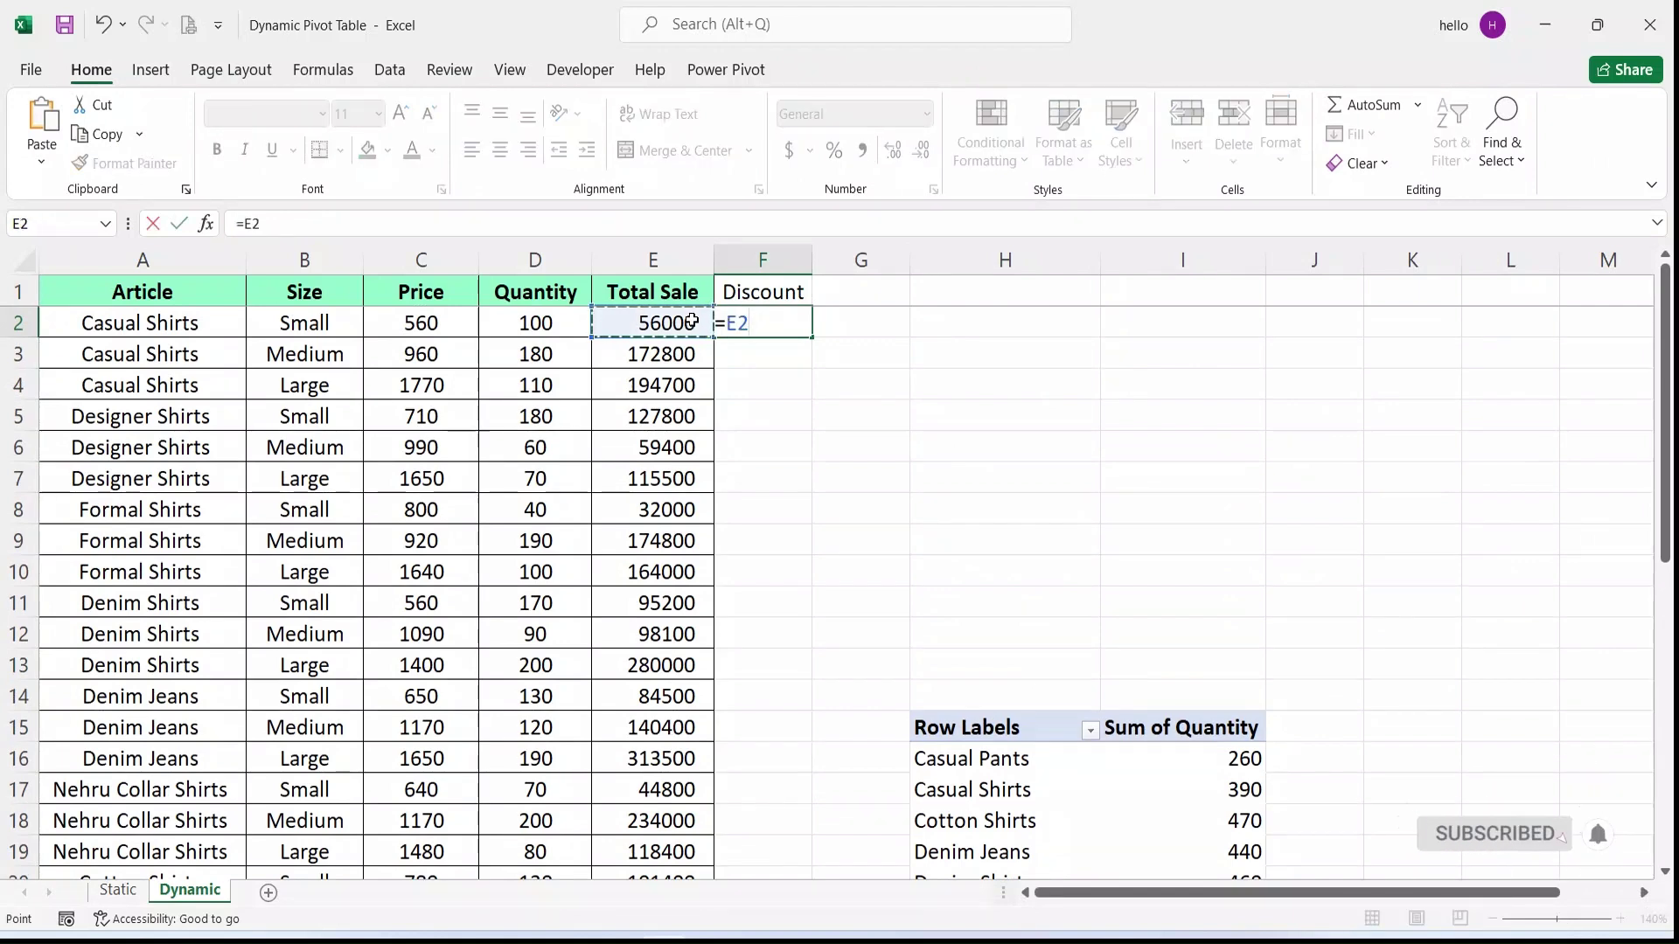
pyautogui.write('*10%')
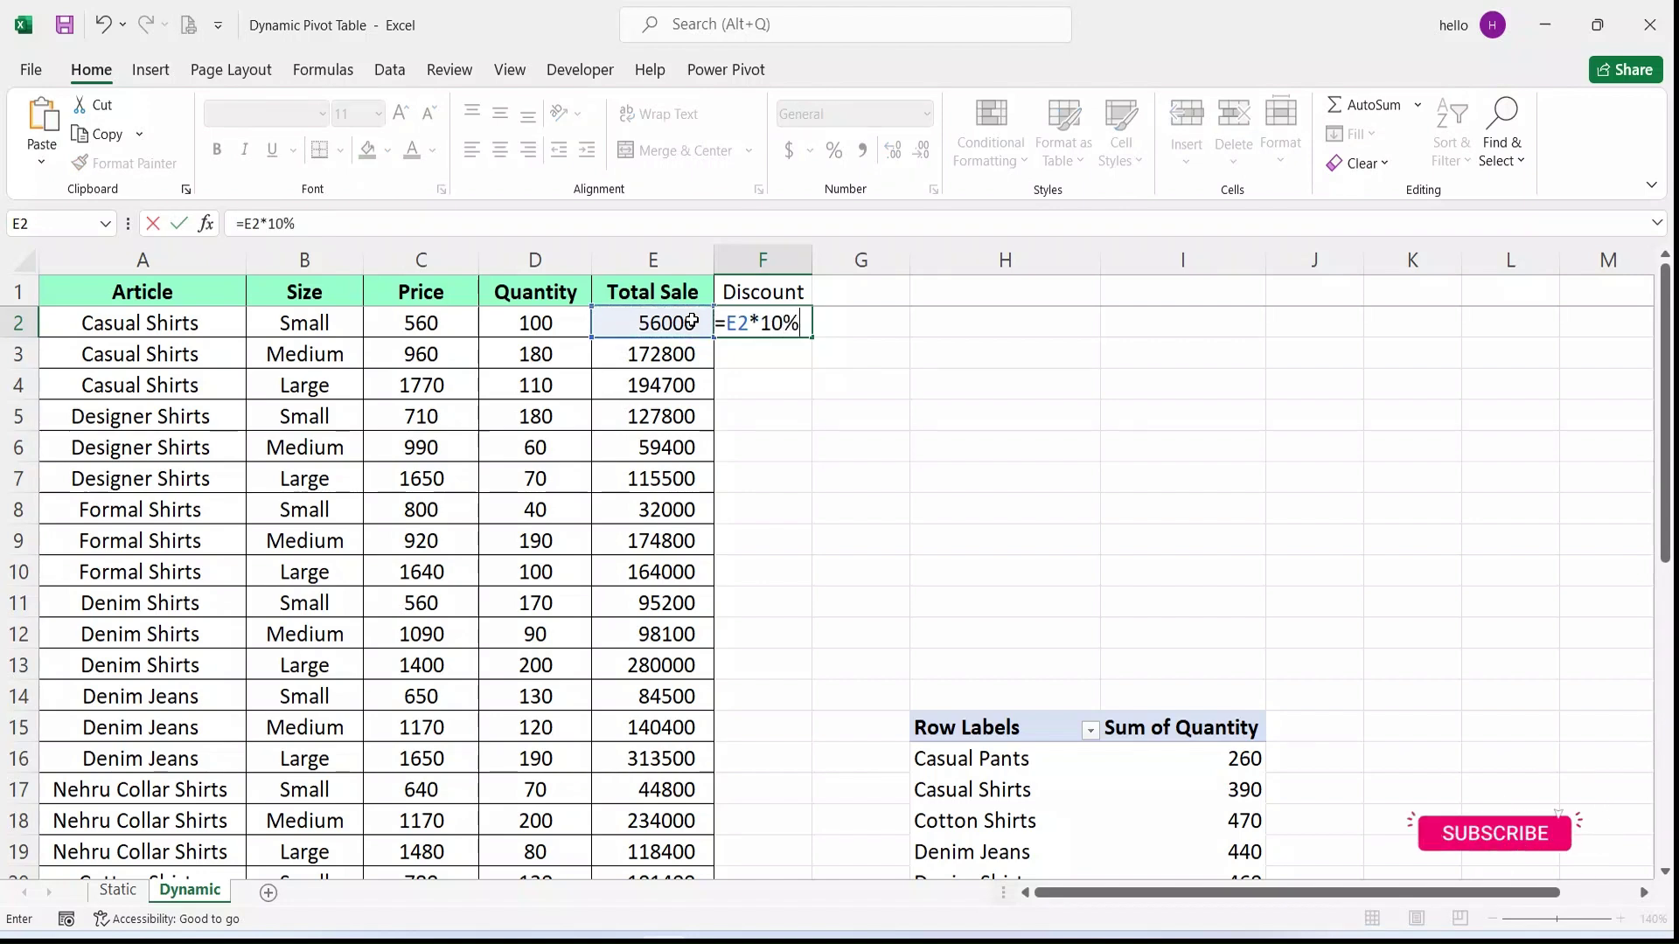
pyautogui.press('Return')
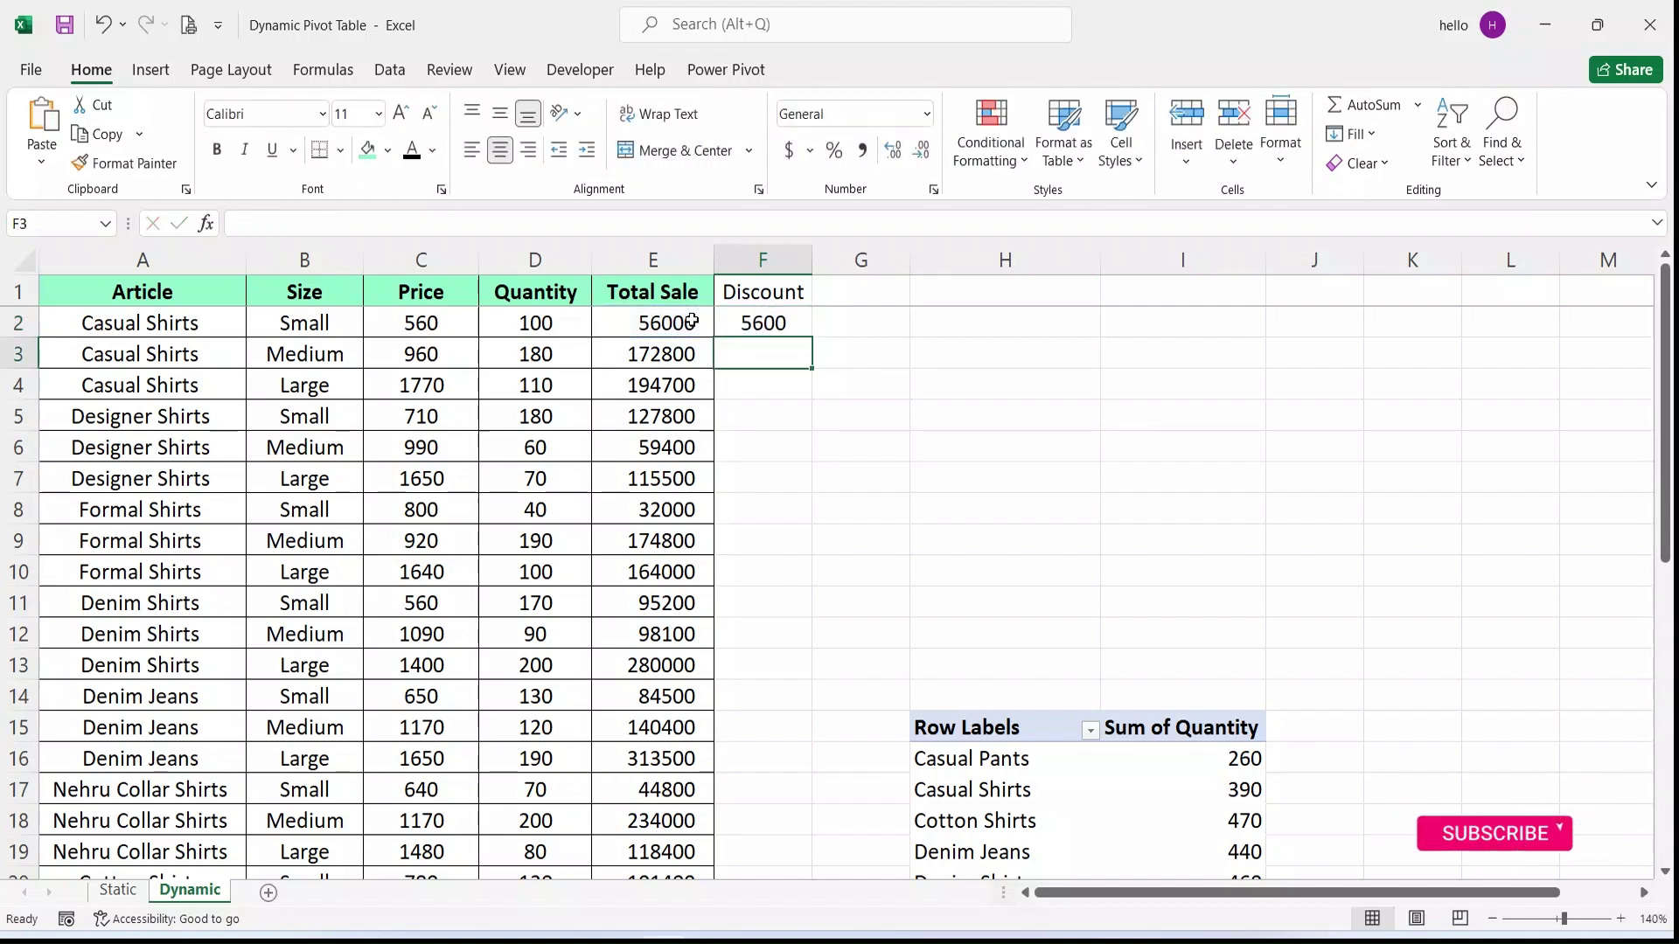
pyautogui.click(742, 325)
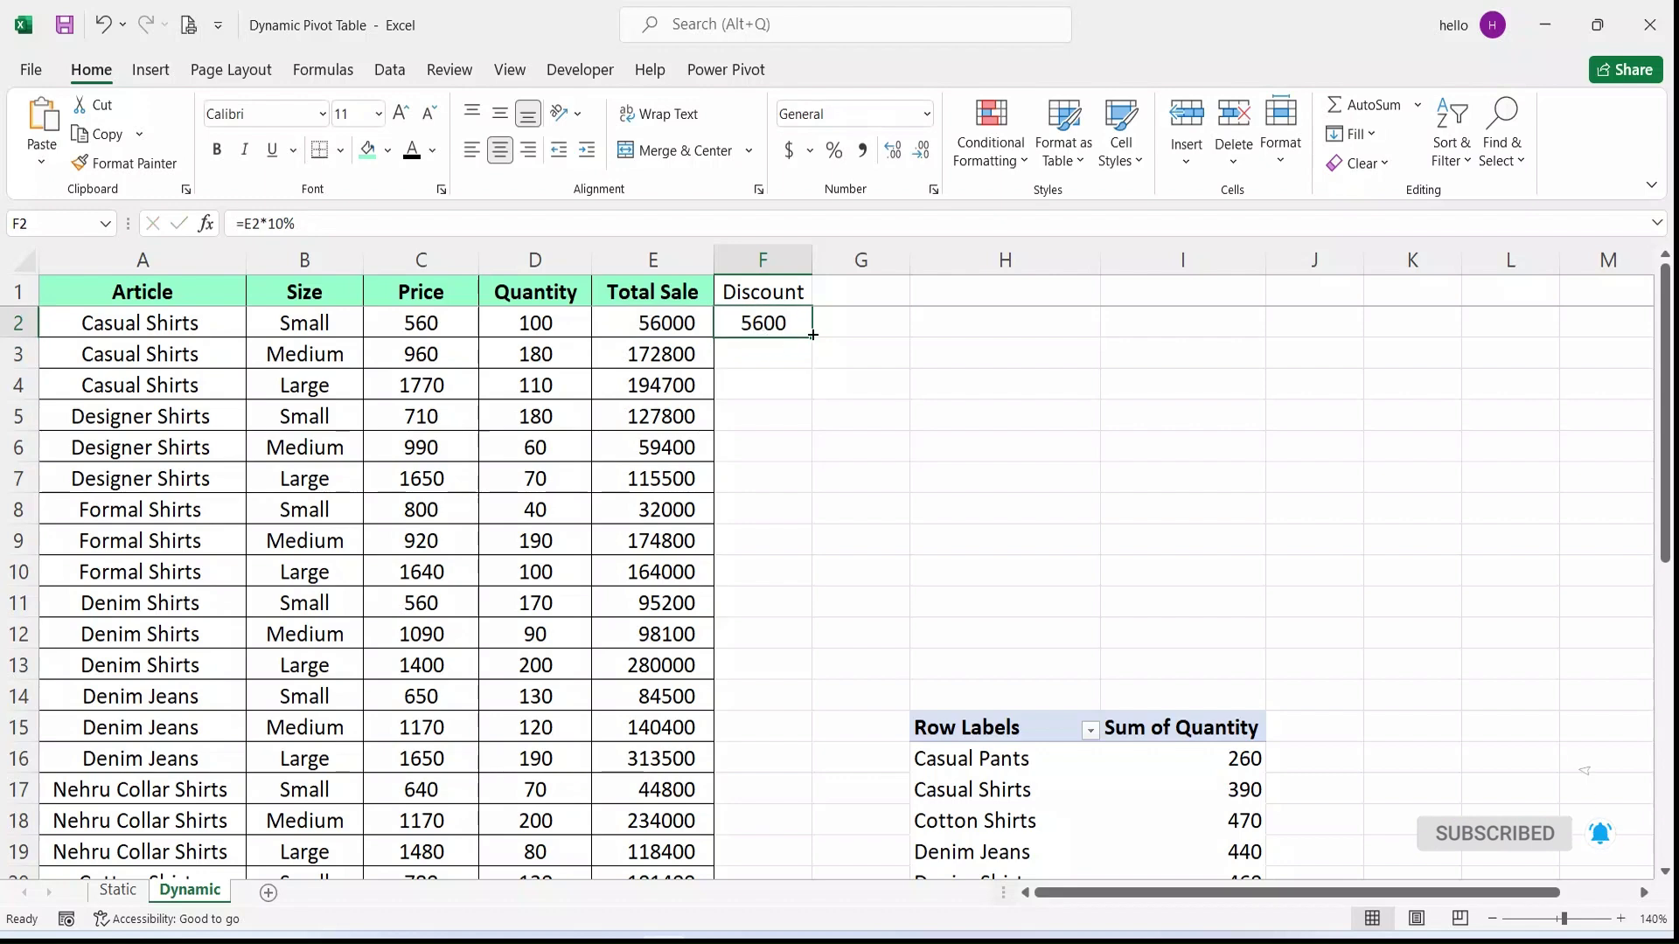
pyautogui.doubleClick(813, 335)
# Refresh the PivotTable on the Dynamic sheet and compare it with the PivotTable on the Static sheet
pyautogui.scroll(-2, 1060, 600)
pyautogui.click(1016, 681)
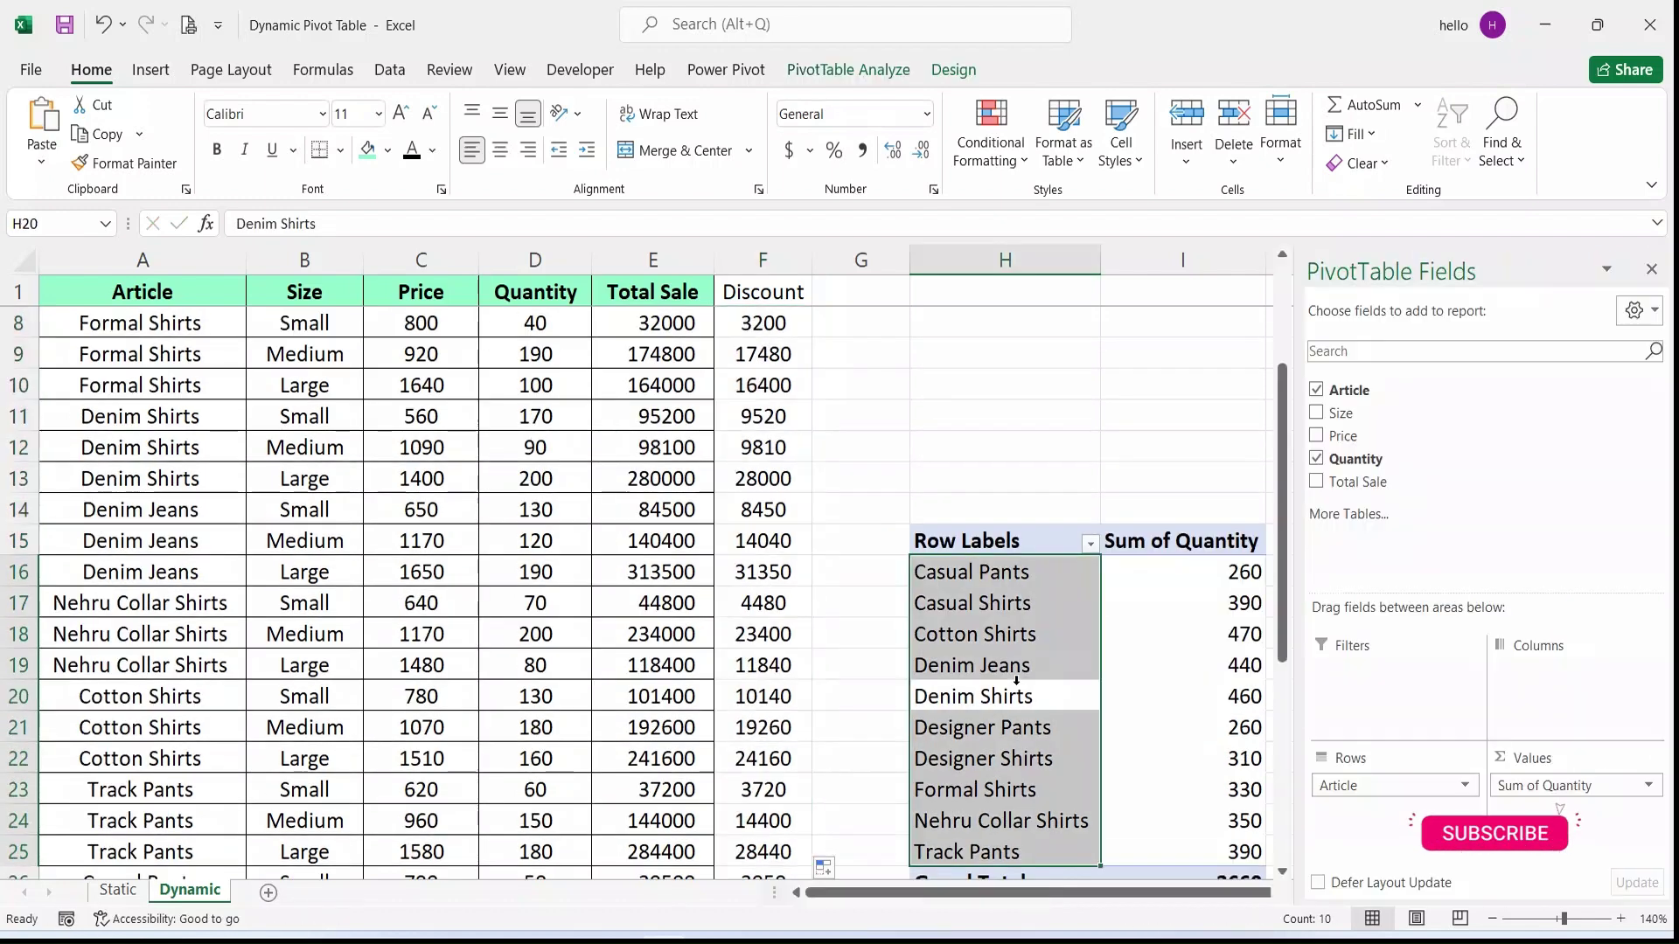
pyautogui.rightClick(949, 637)
pyautogui.click(1011, 245)
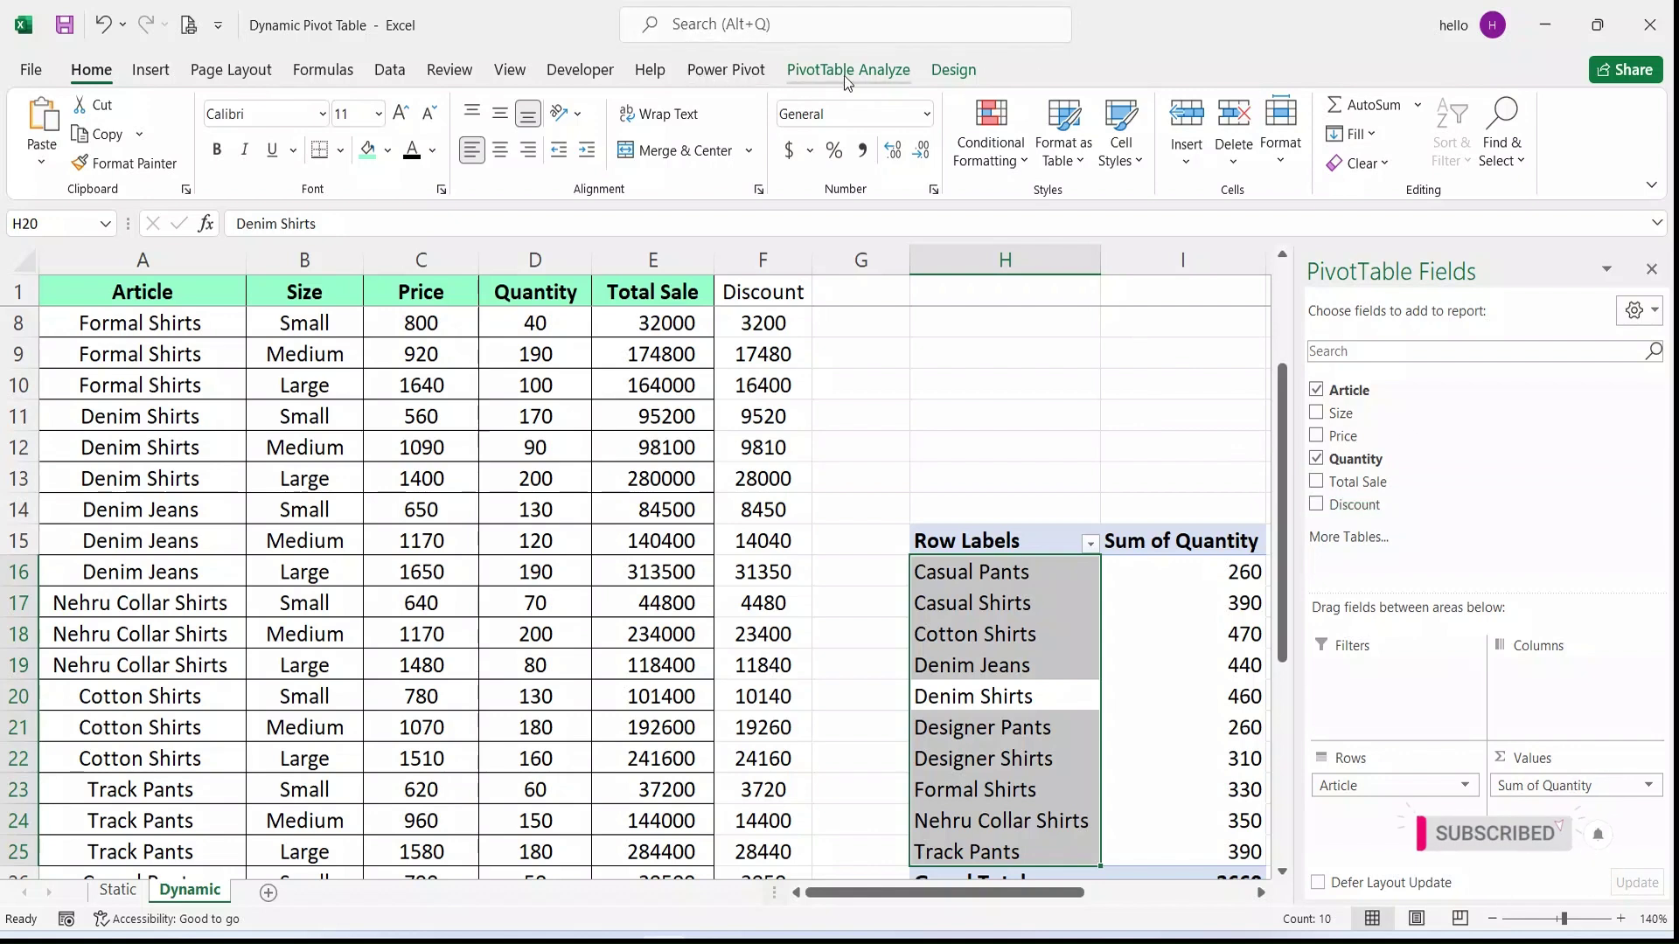
pyautogui.click(133, 898)
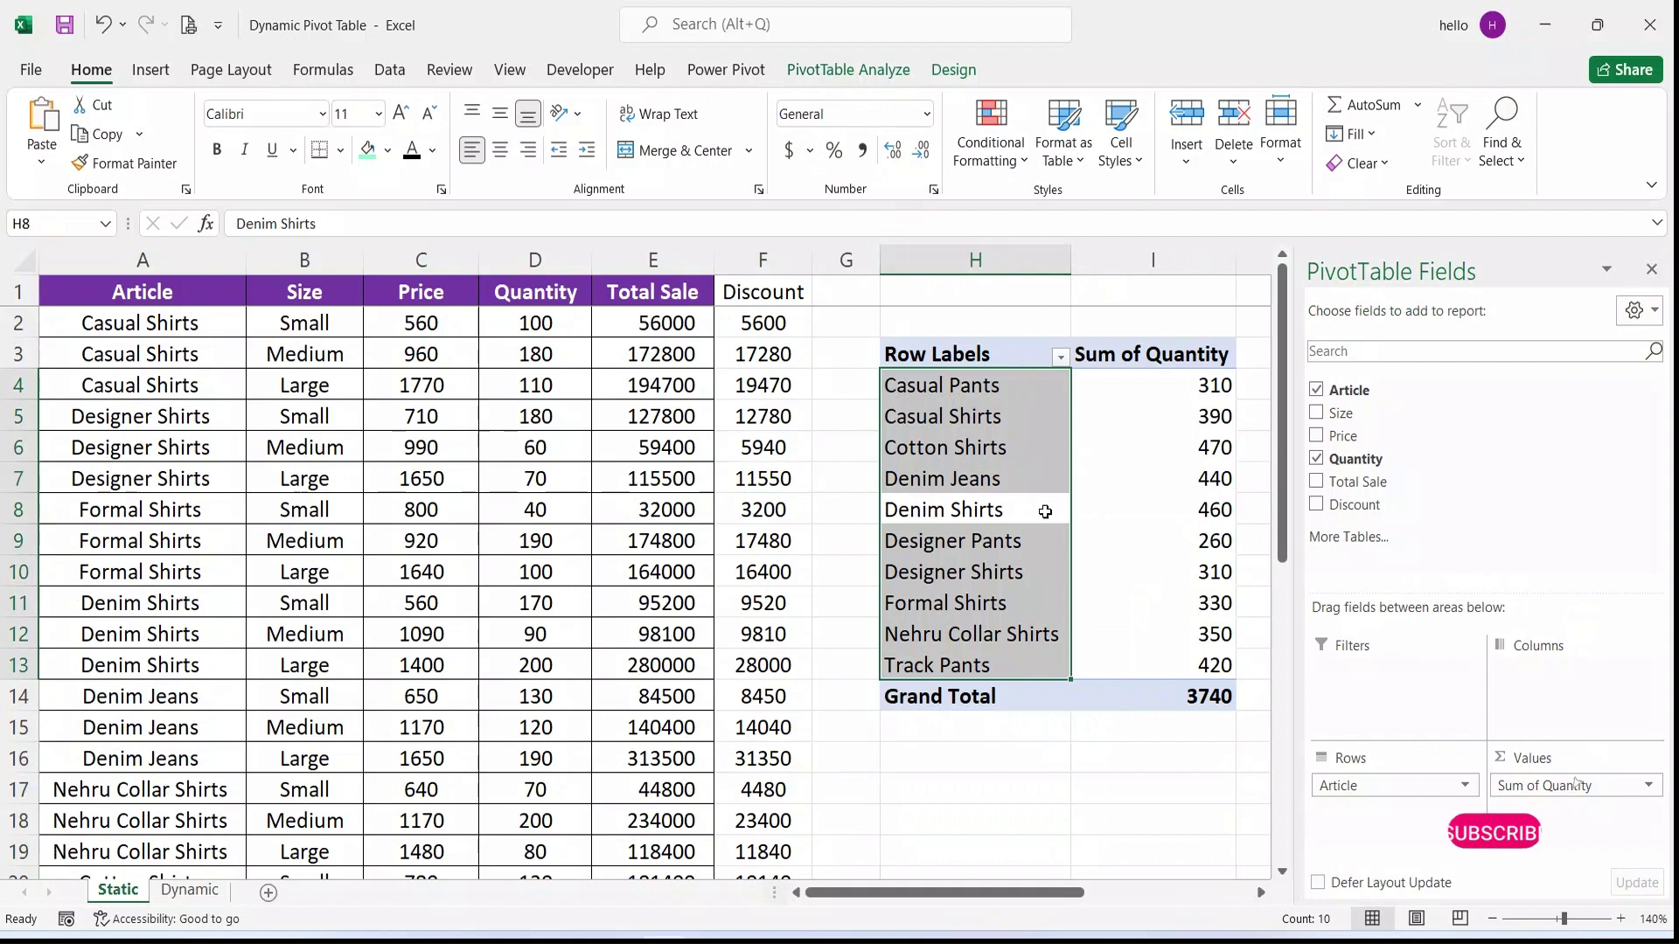
pyautogui.click(190, 890)
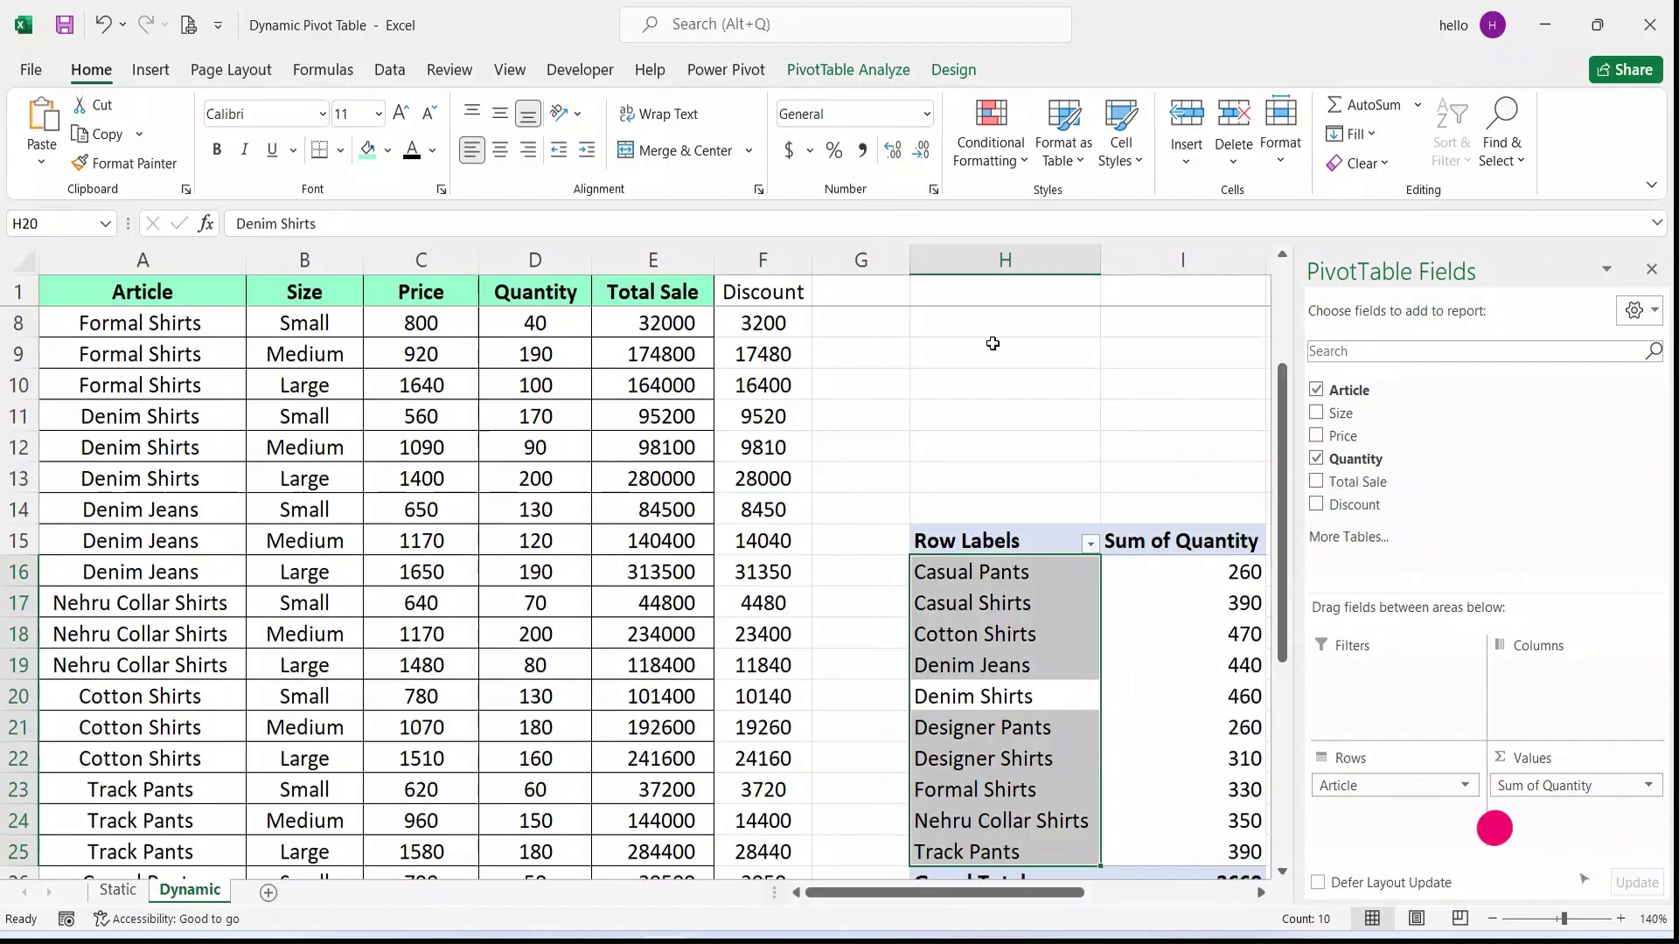
# Add the header Commission in G1 and refresh the PivotTable to include the new column in its fields
pyautogui.click(843, 293)
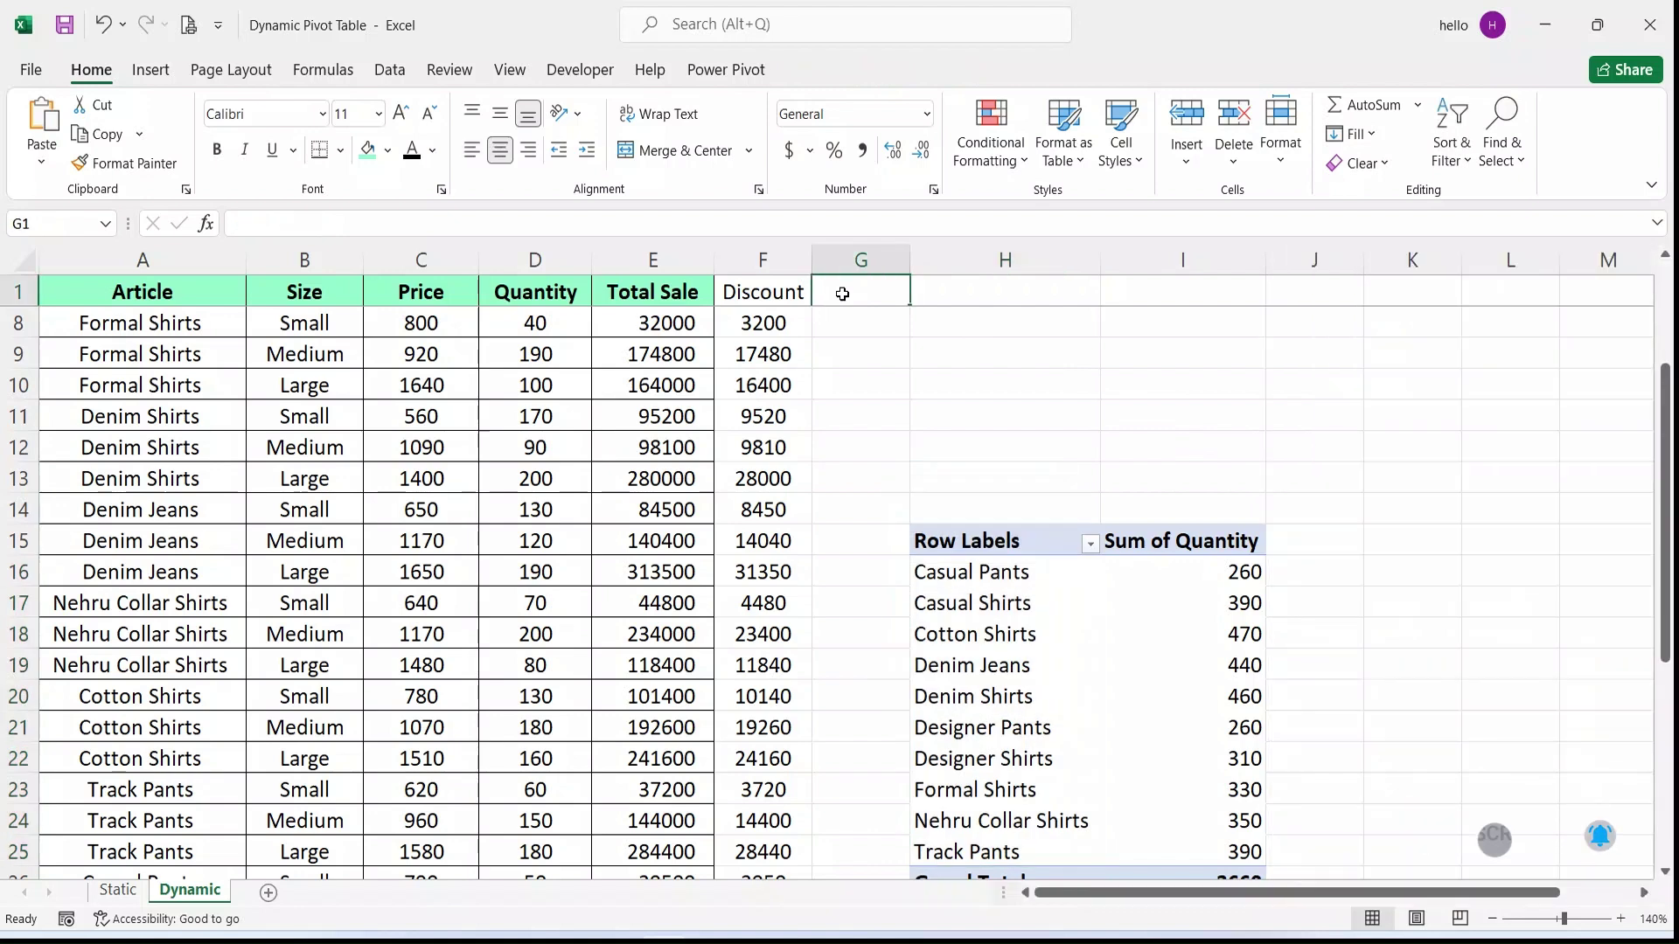
pyautogui.write('Co')
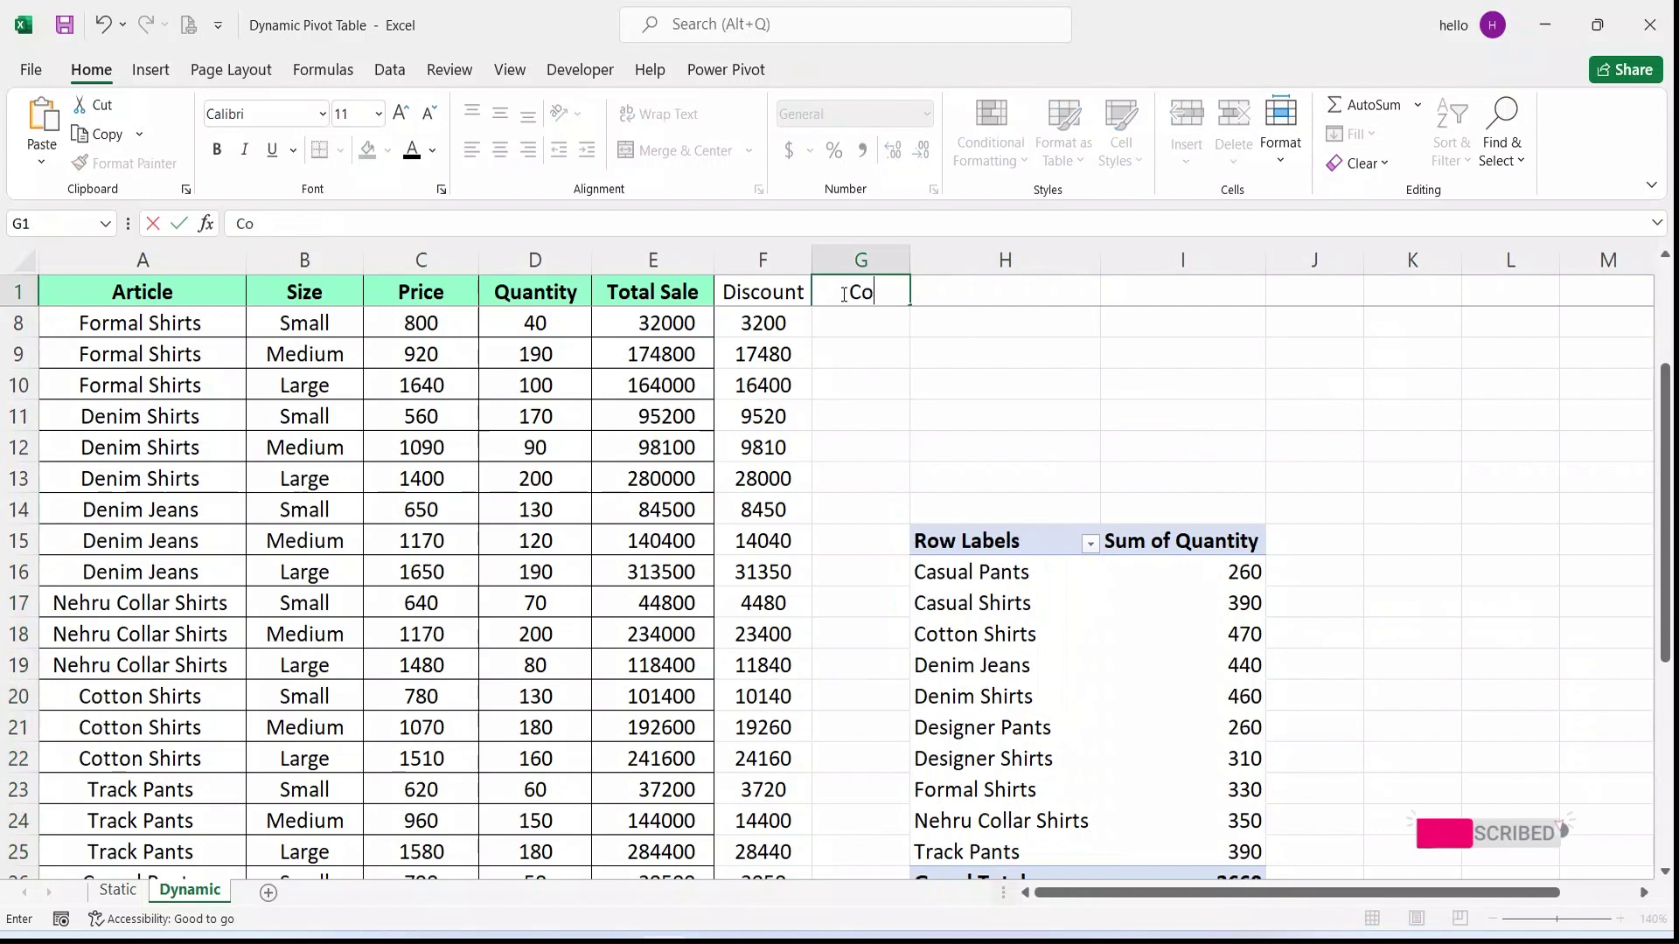
pyautogui.write('mmission')
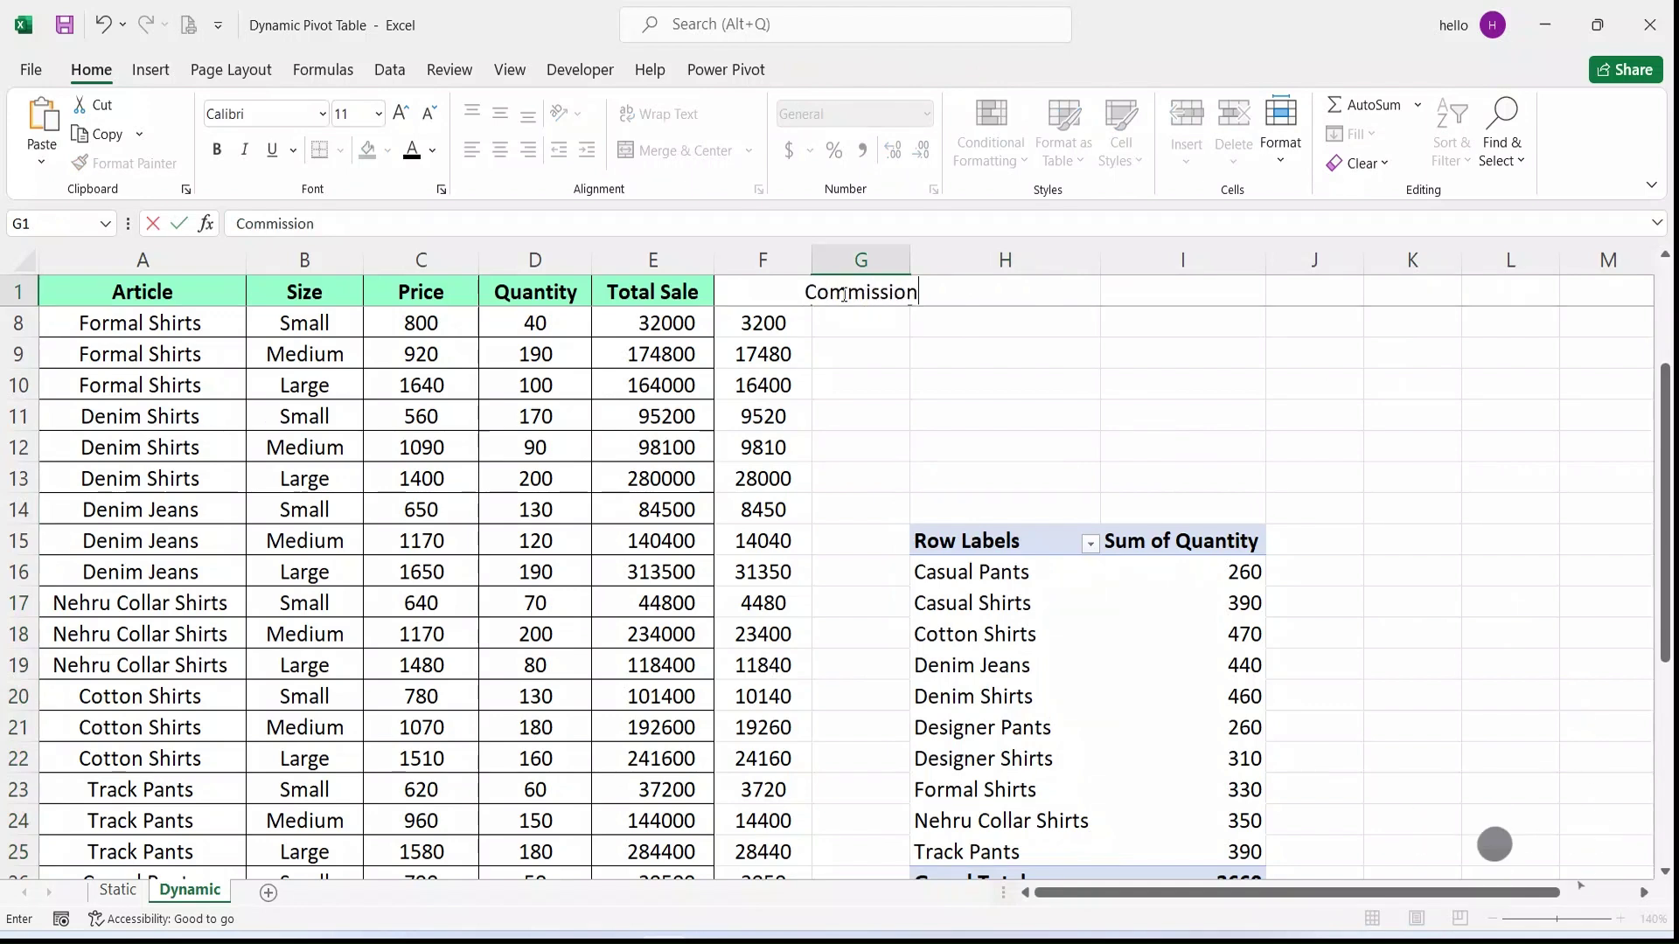
pyautogui.press('Return')
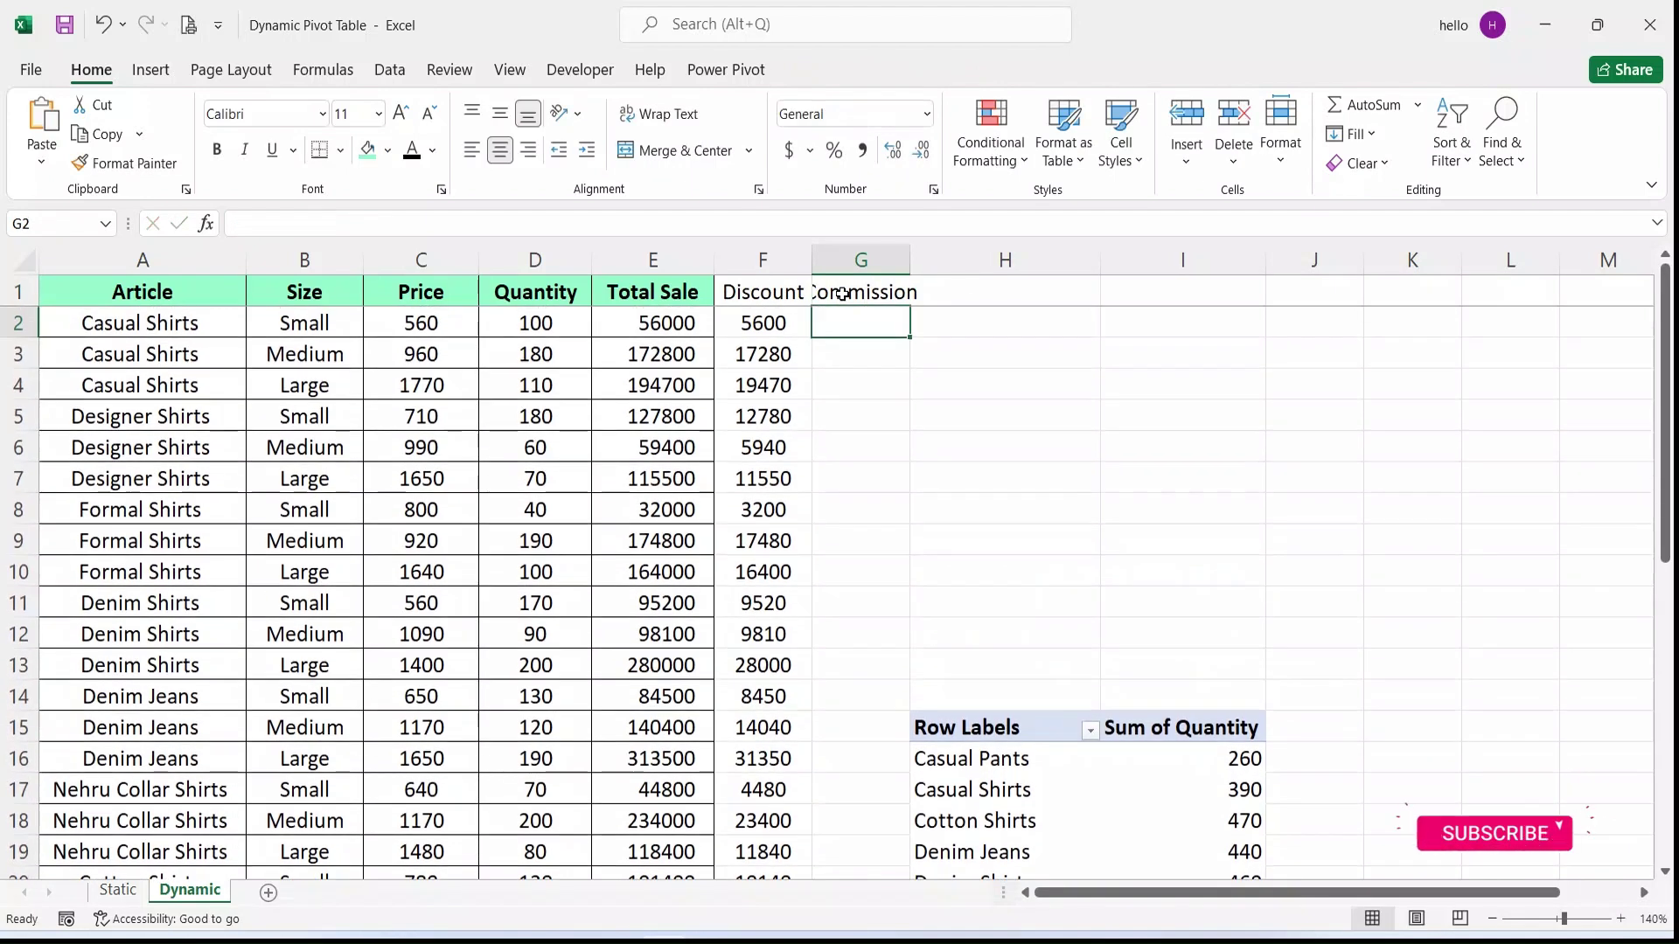
pyautogui.click(982, 822)
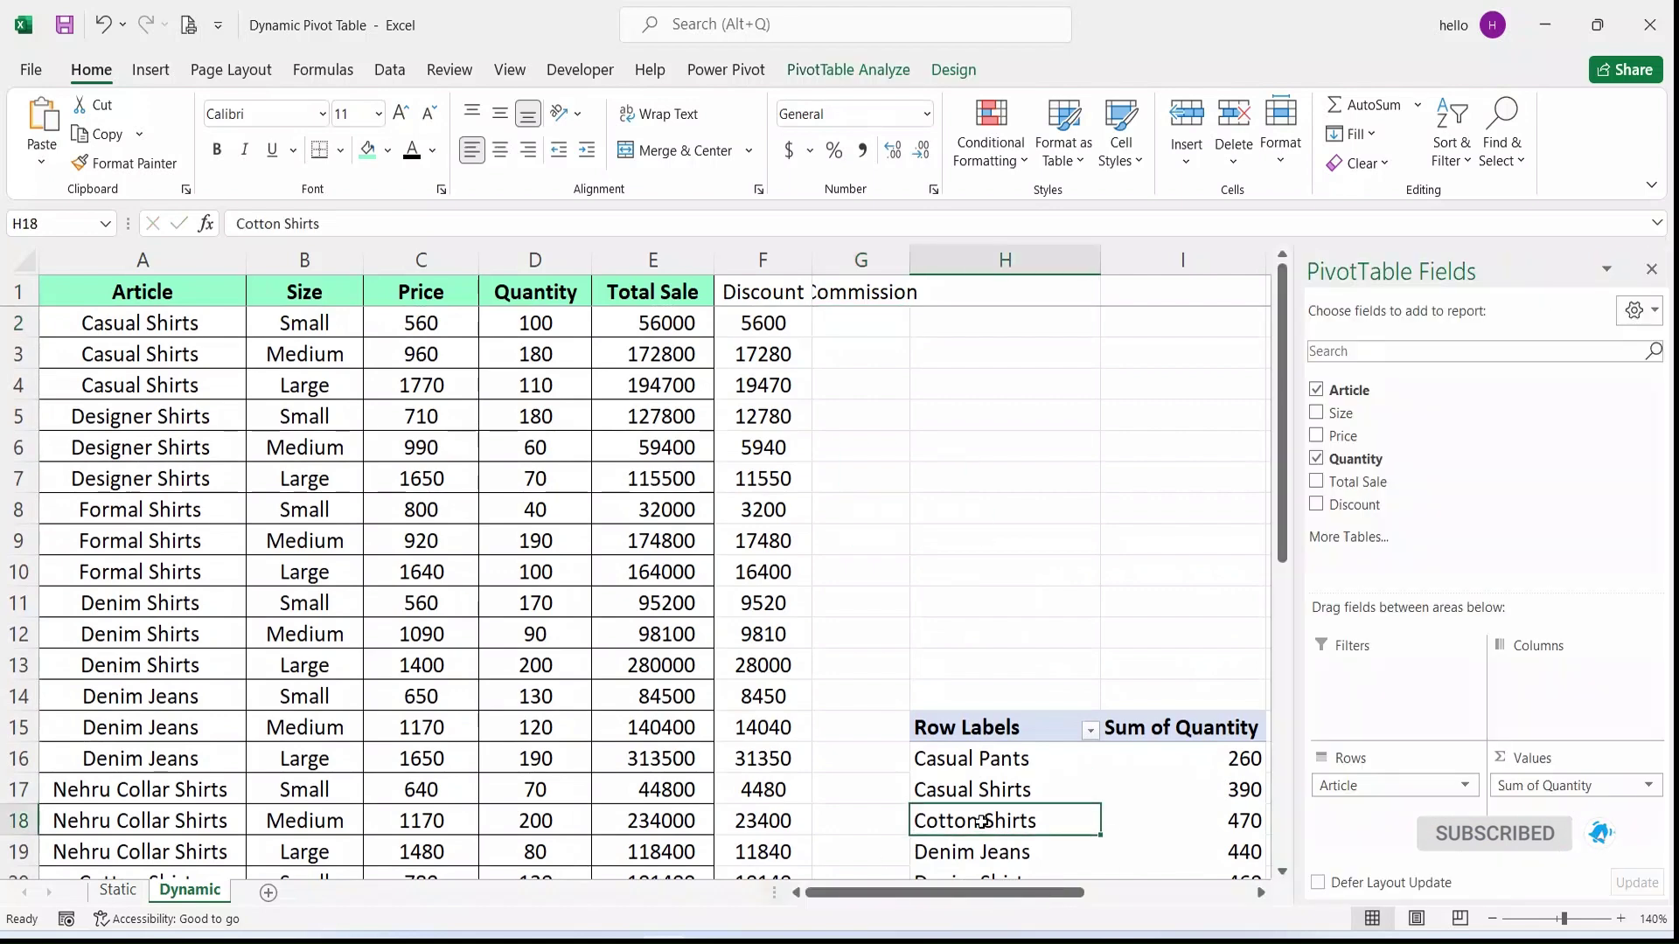
pyautogui.rightClick(982, 822)
pyautogui.click(1058, 435)
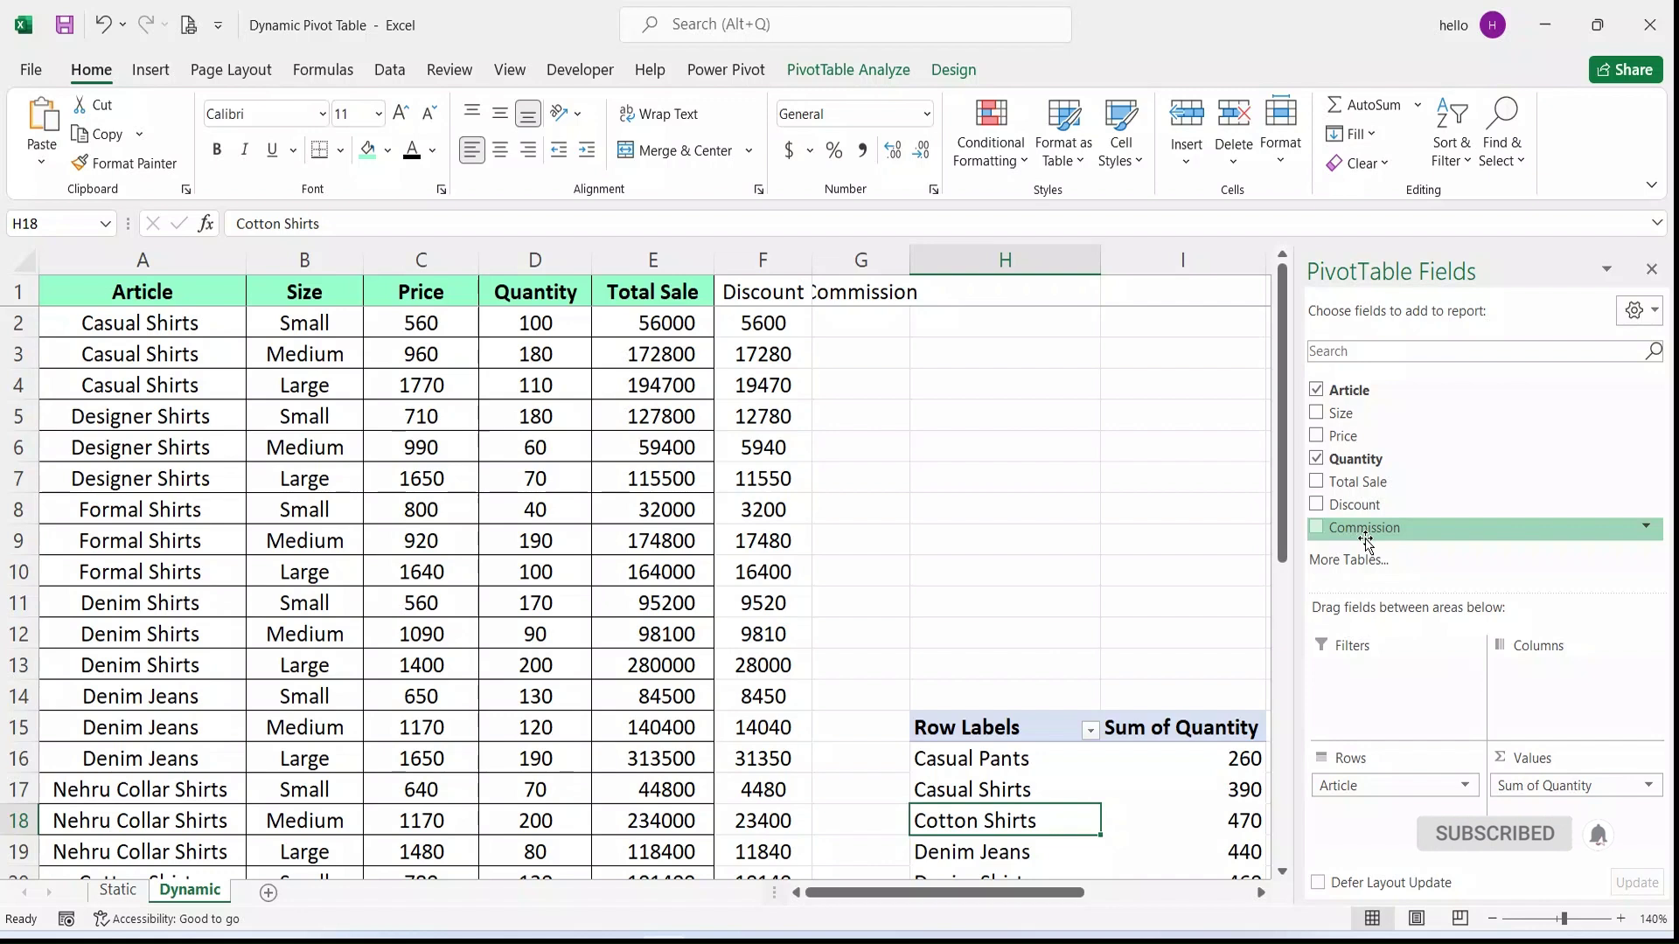
# Delete the Commission header from G1 and refresh the PivotTable
pyautogui.click(853, 290)
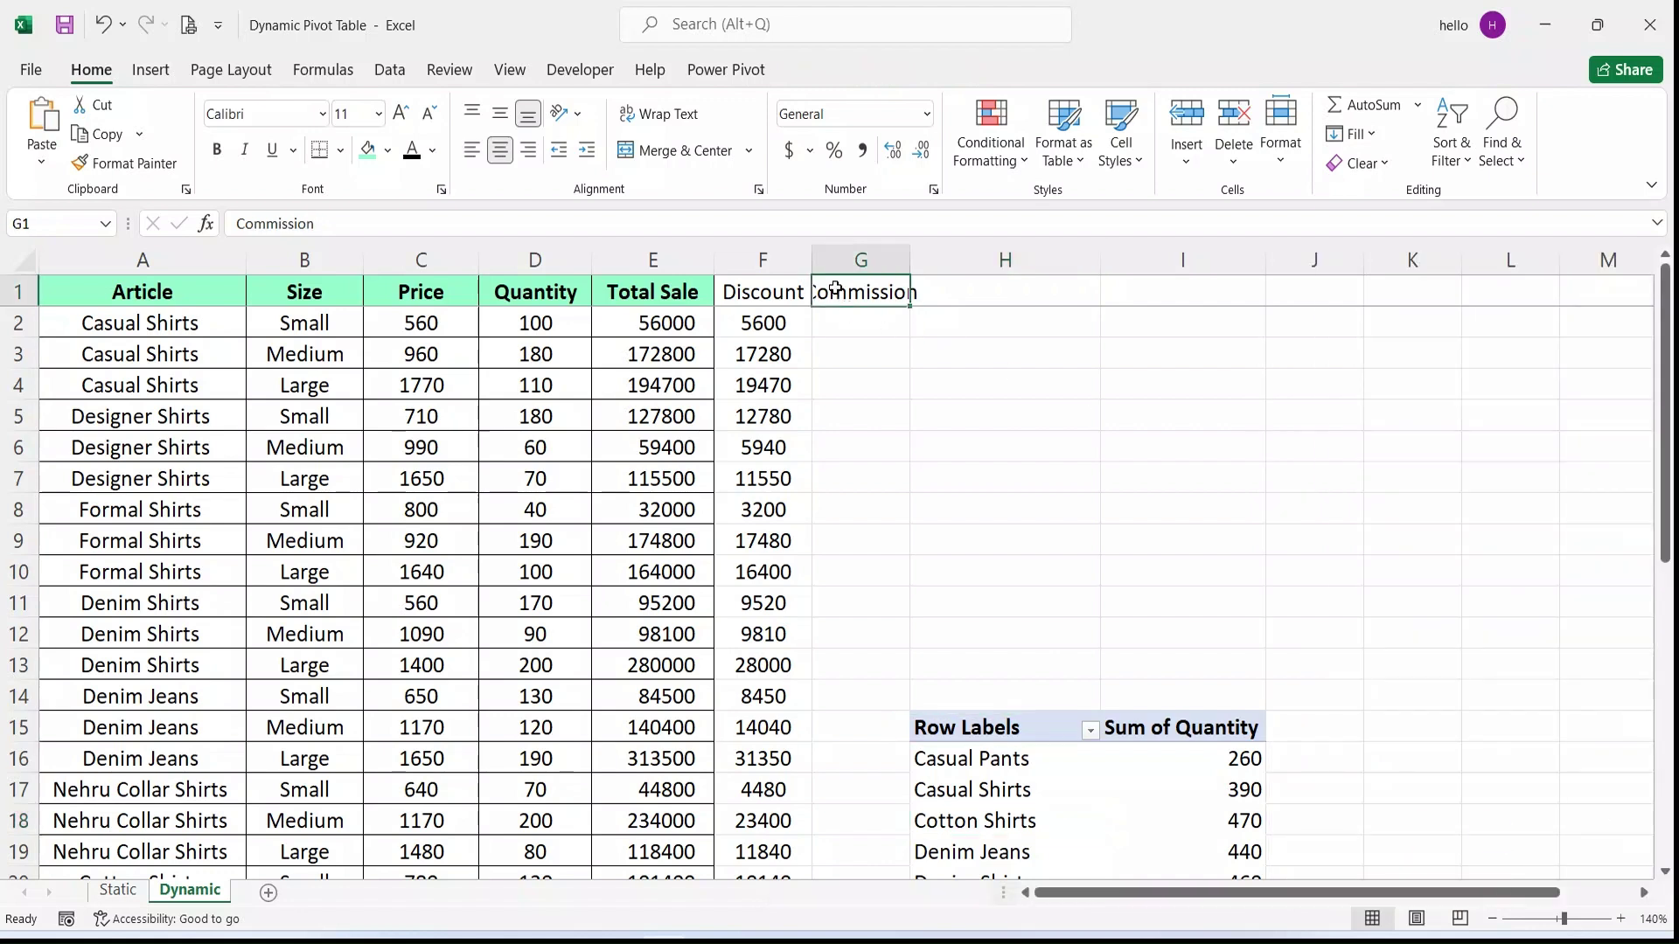
pyautogui.press('Delete')
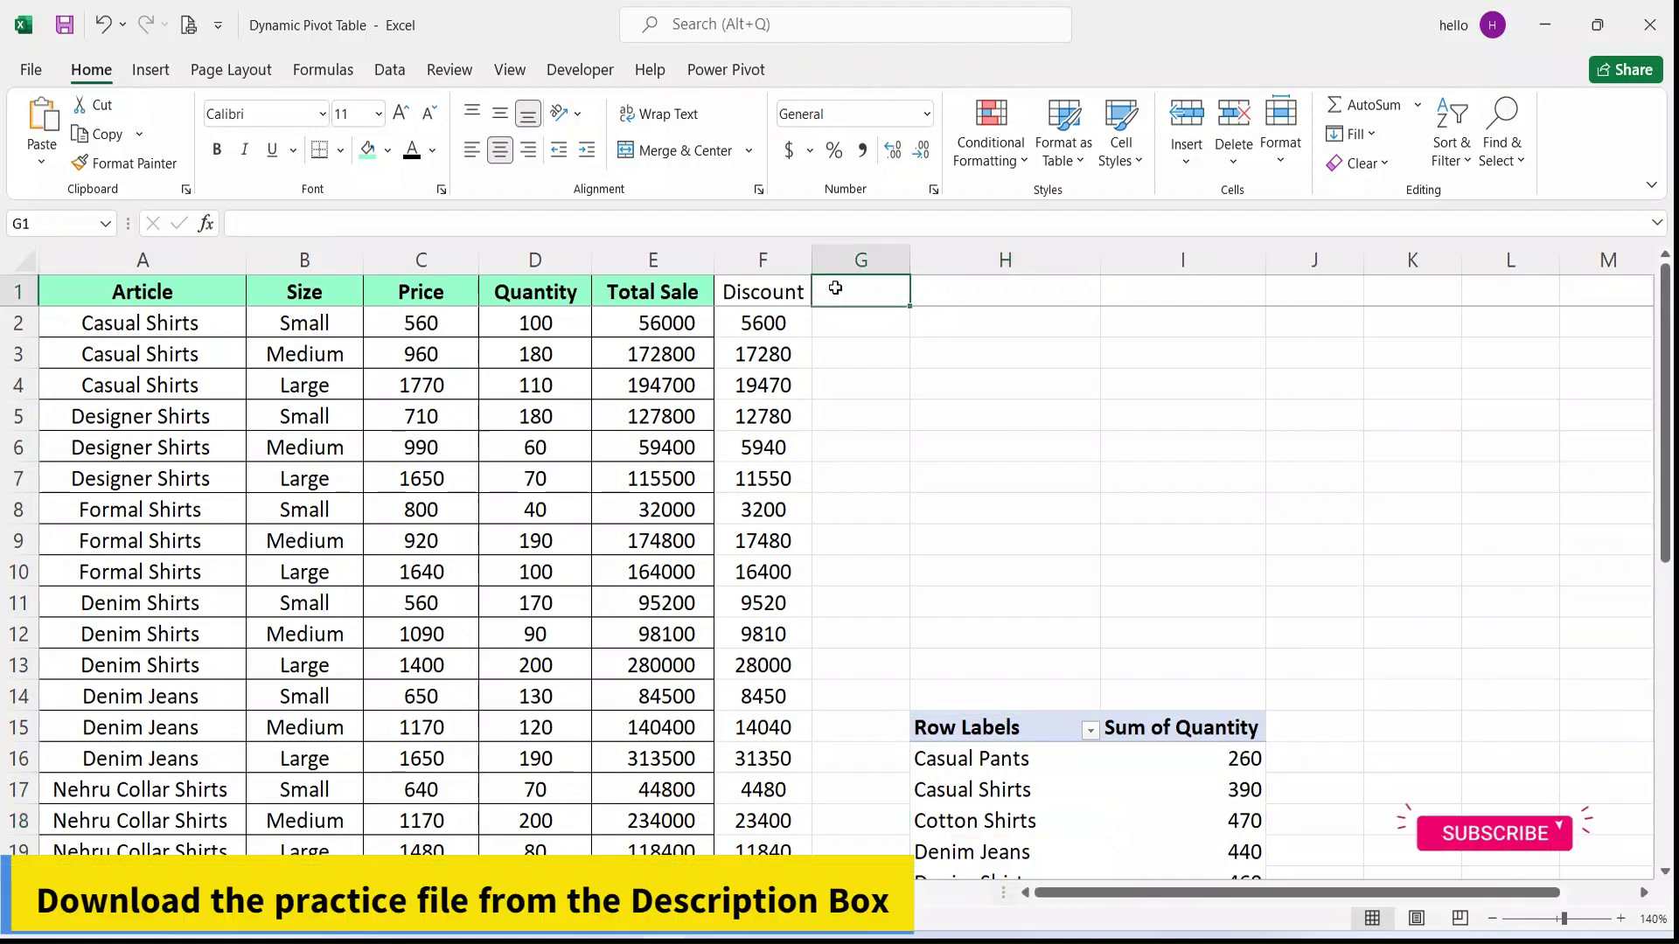
pyautogui.rightClick(979, 800)
pyautogui.click(1037, 401)
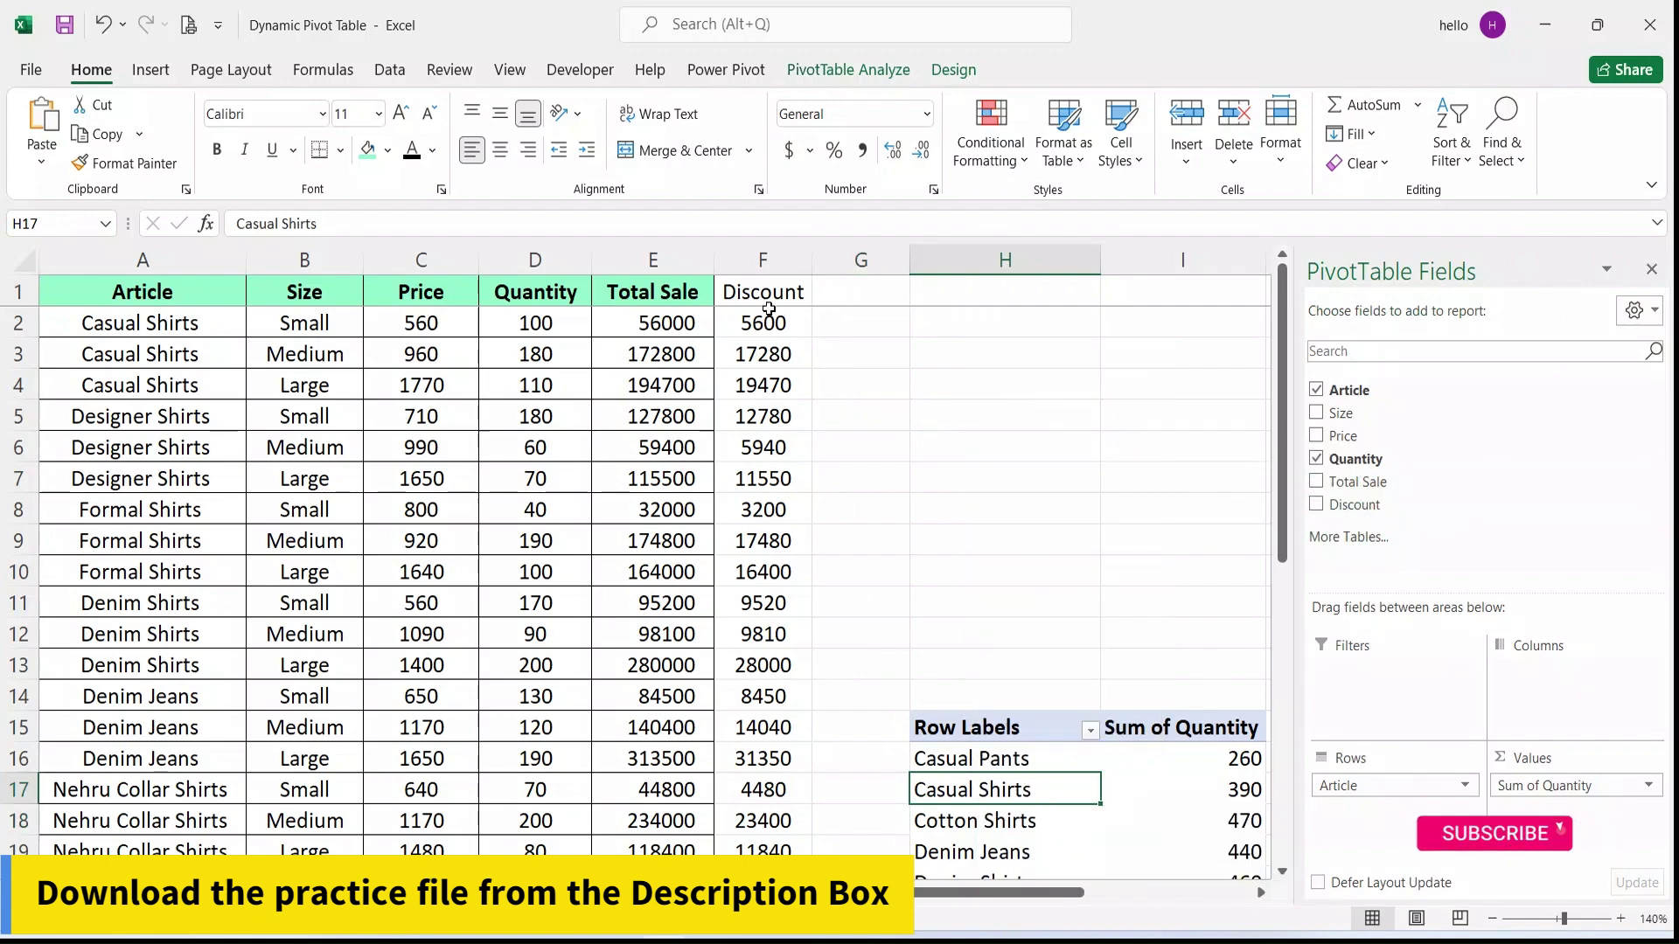
# Add a record in row 32 with article Jeans, size Large, price 100 and quantity 50, and refresh the PivotTable
pyautogui.scroll(-6, 762, 346)
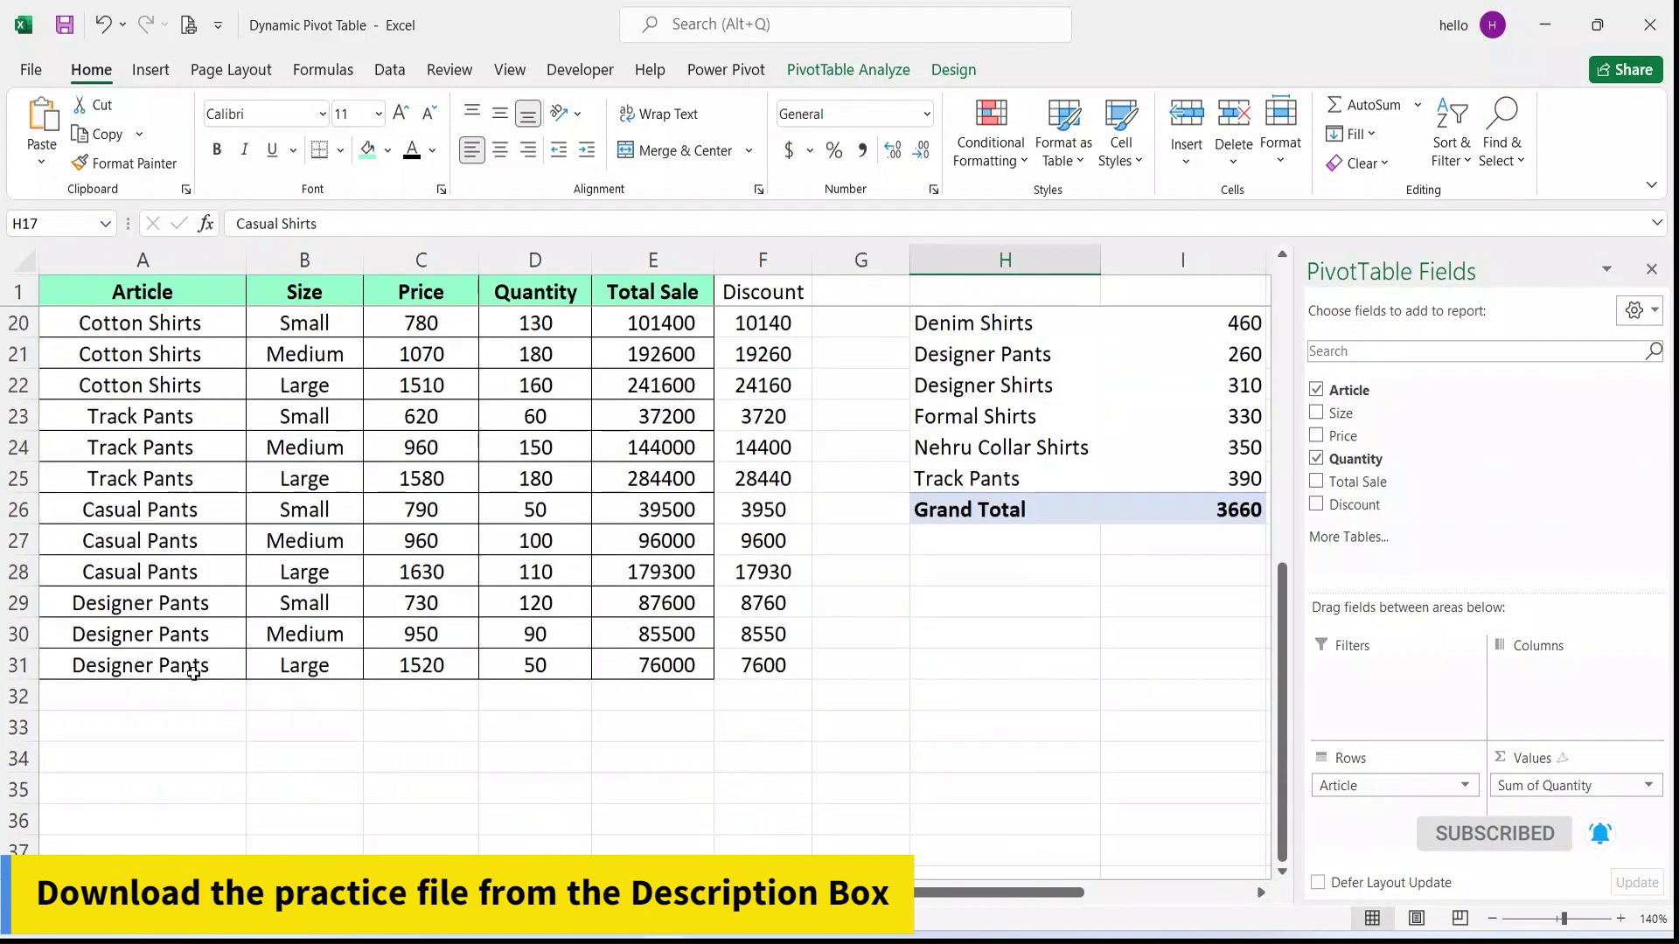
pyautogui.click(101, 690)
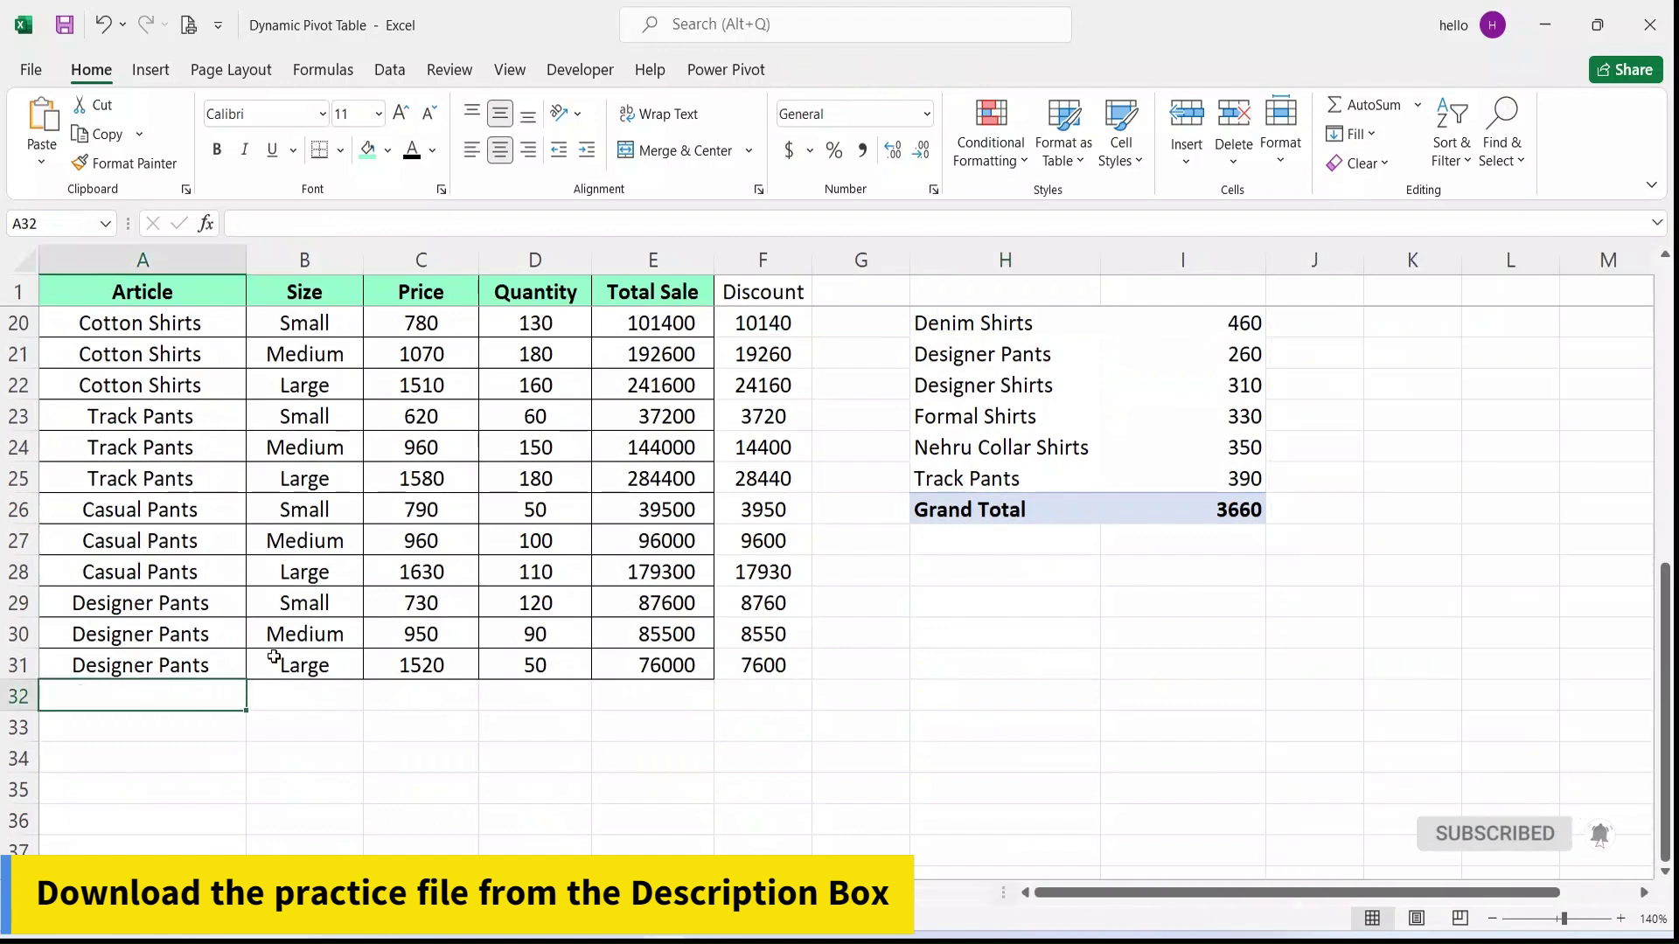
pyautogui.write('Jea')
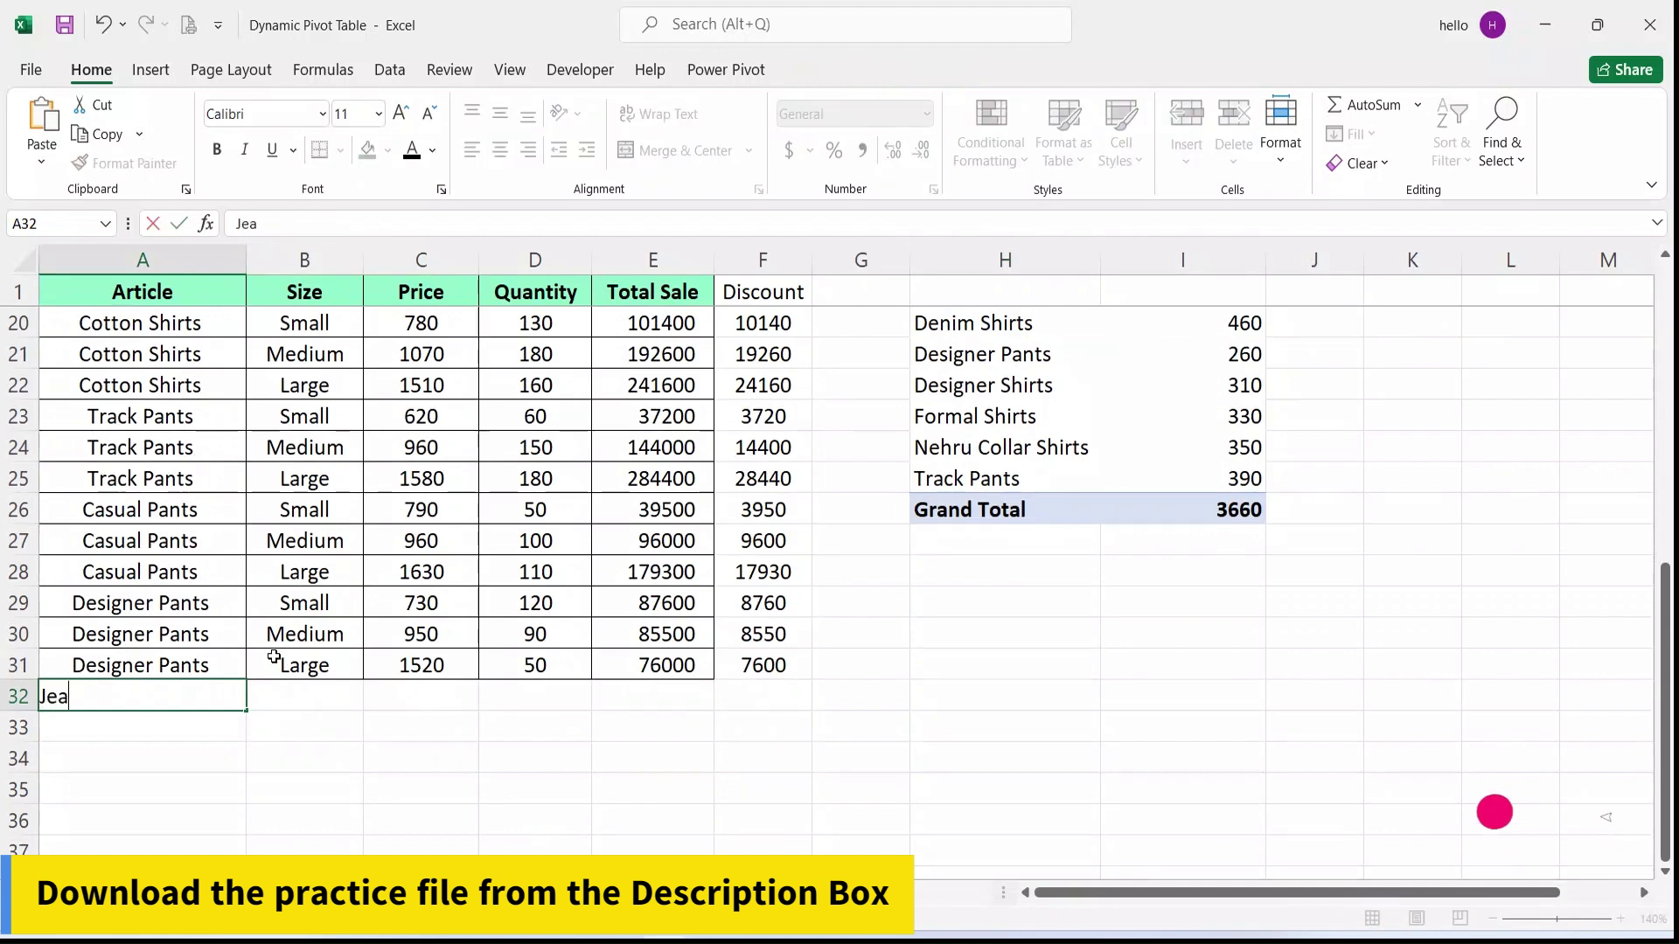
pyautogui.write('ns')
pyautogui.press('Tab')
pyautogui.write('Large')
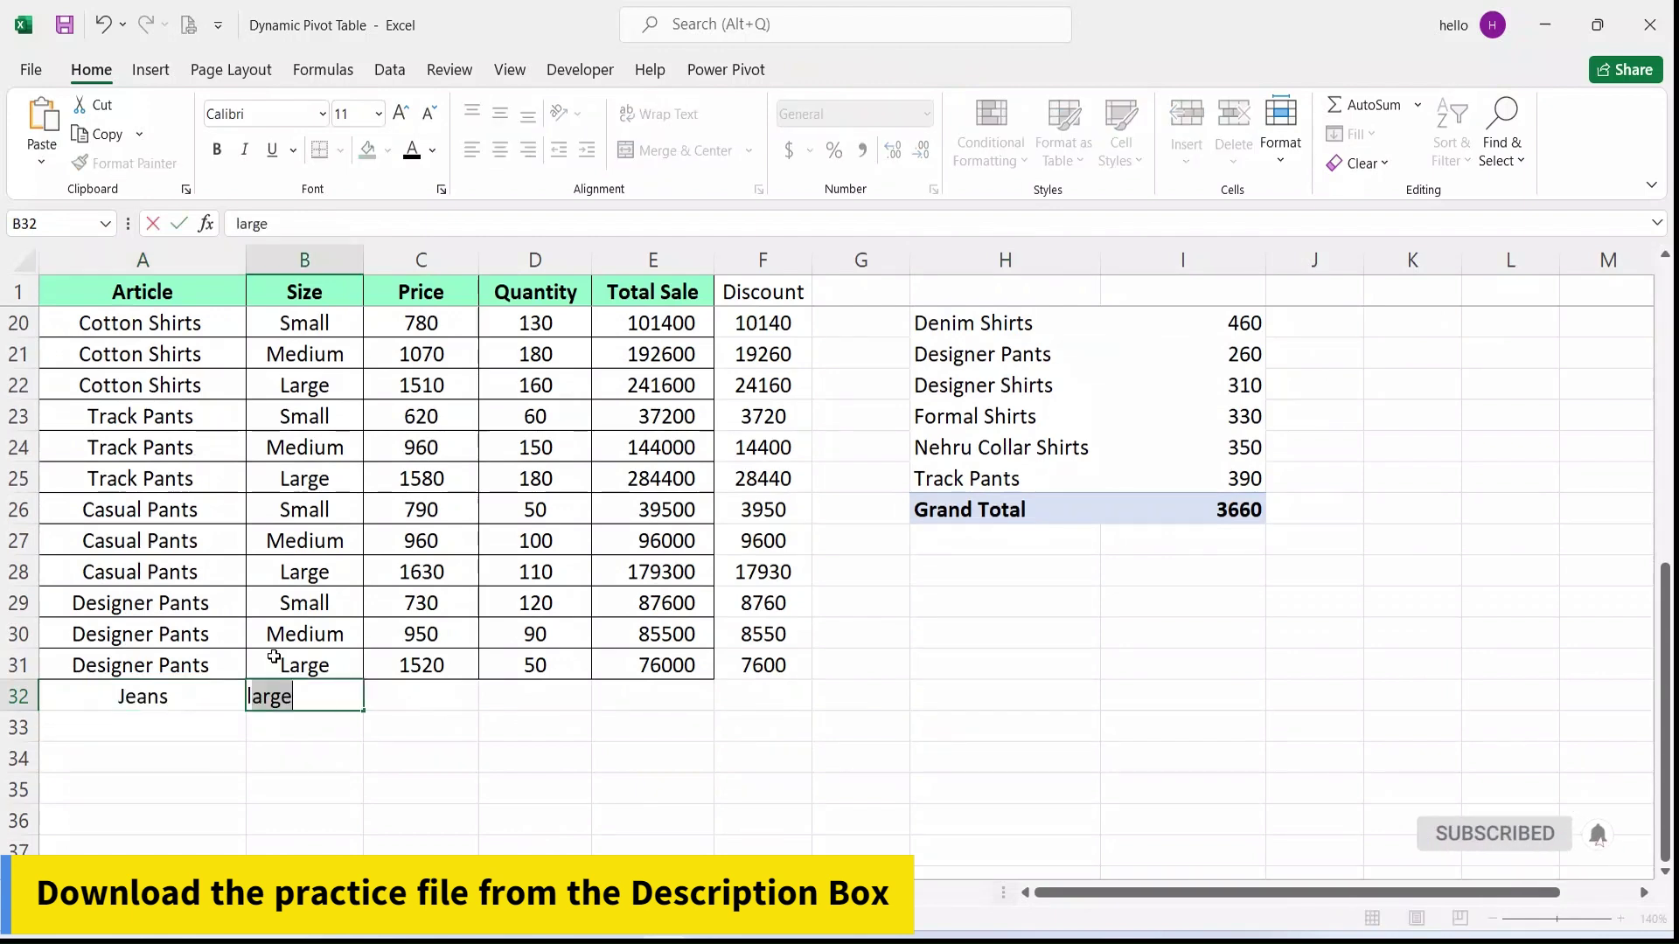
pyautogui.press('Tab')
pyautogui.write('100')
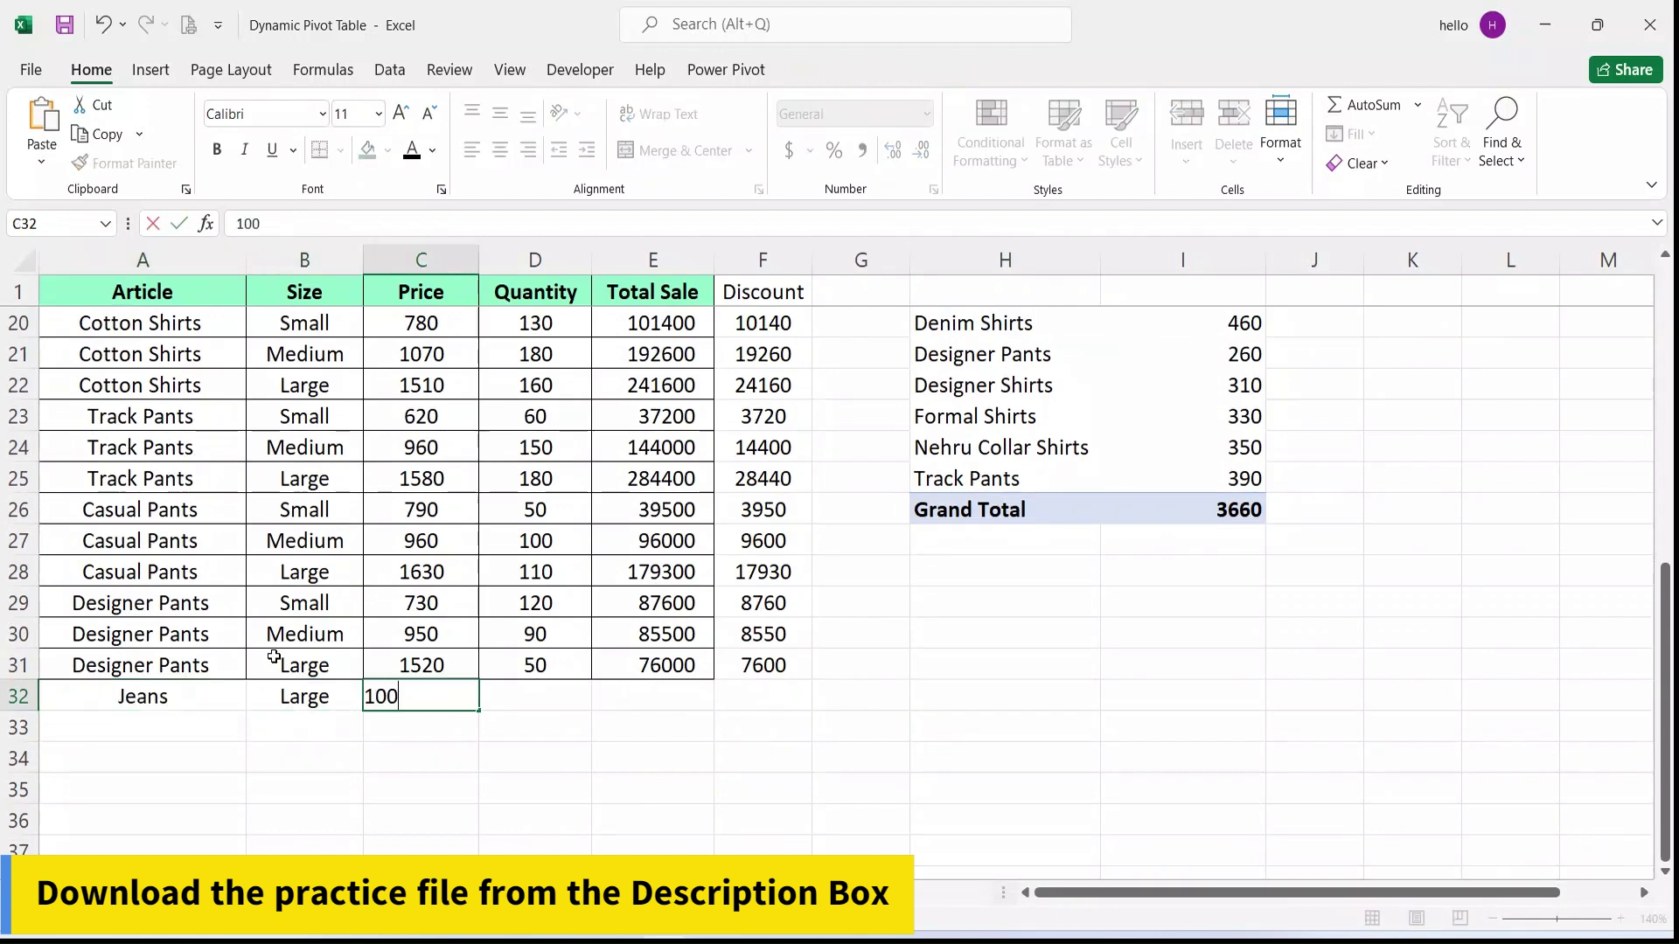
pyautogui.press('Tab')
pyautogui.write('50')
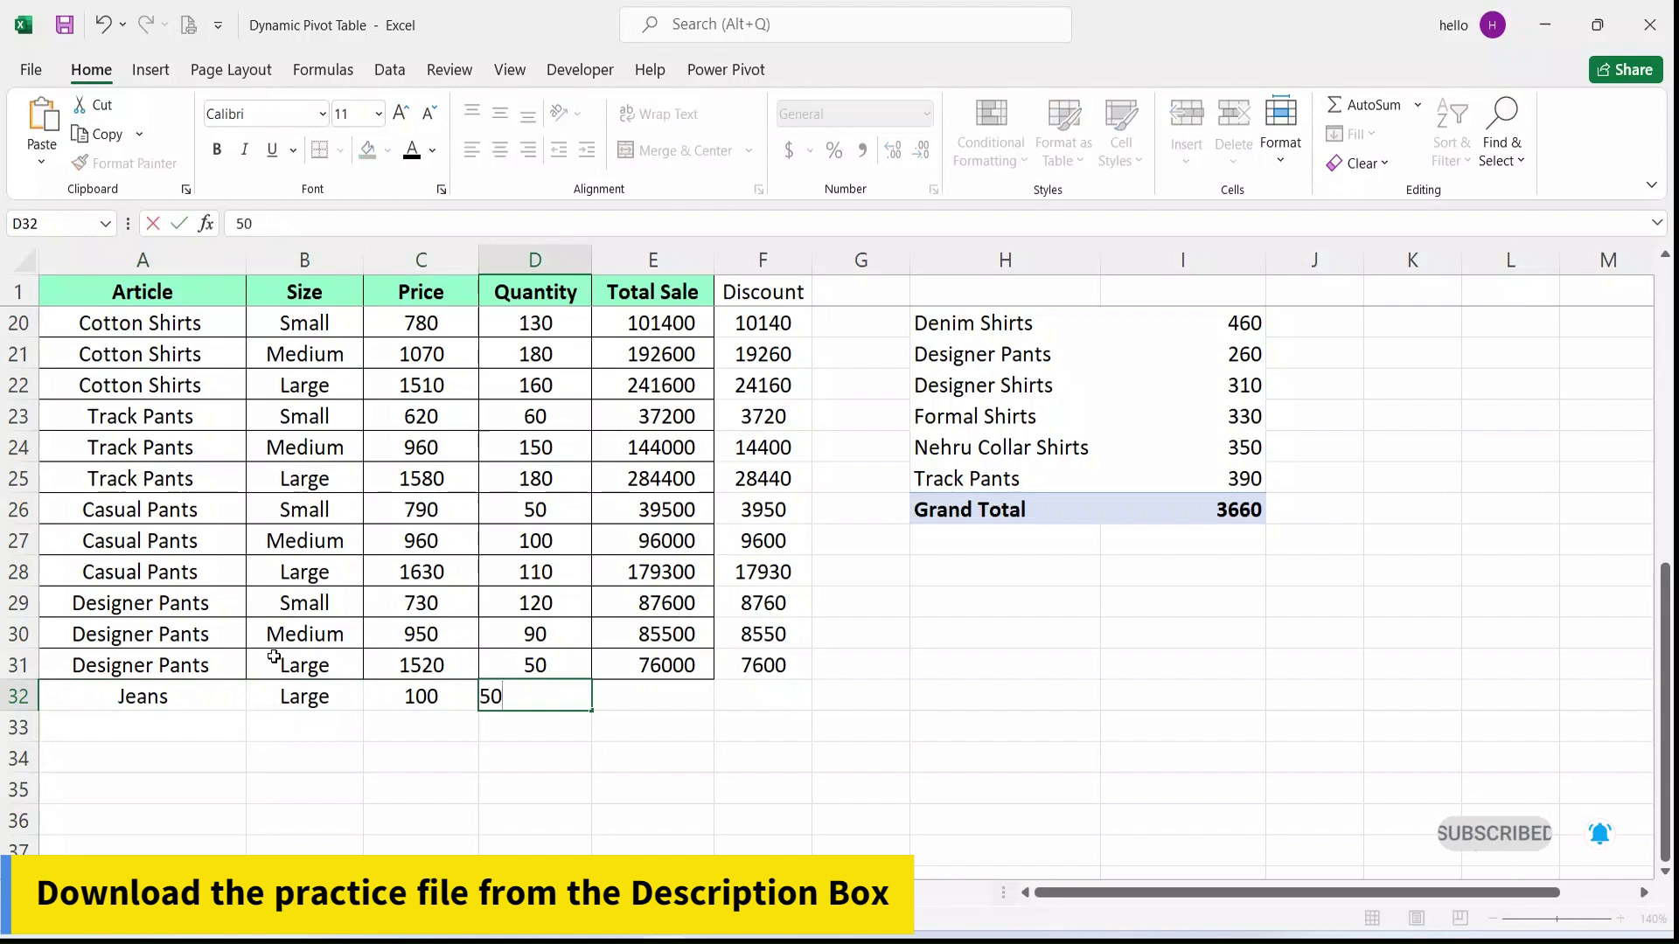
pyautogui.press('Tab')
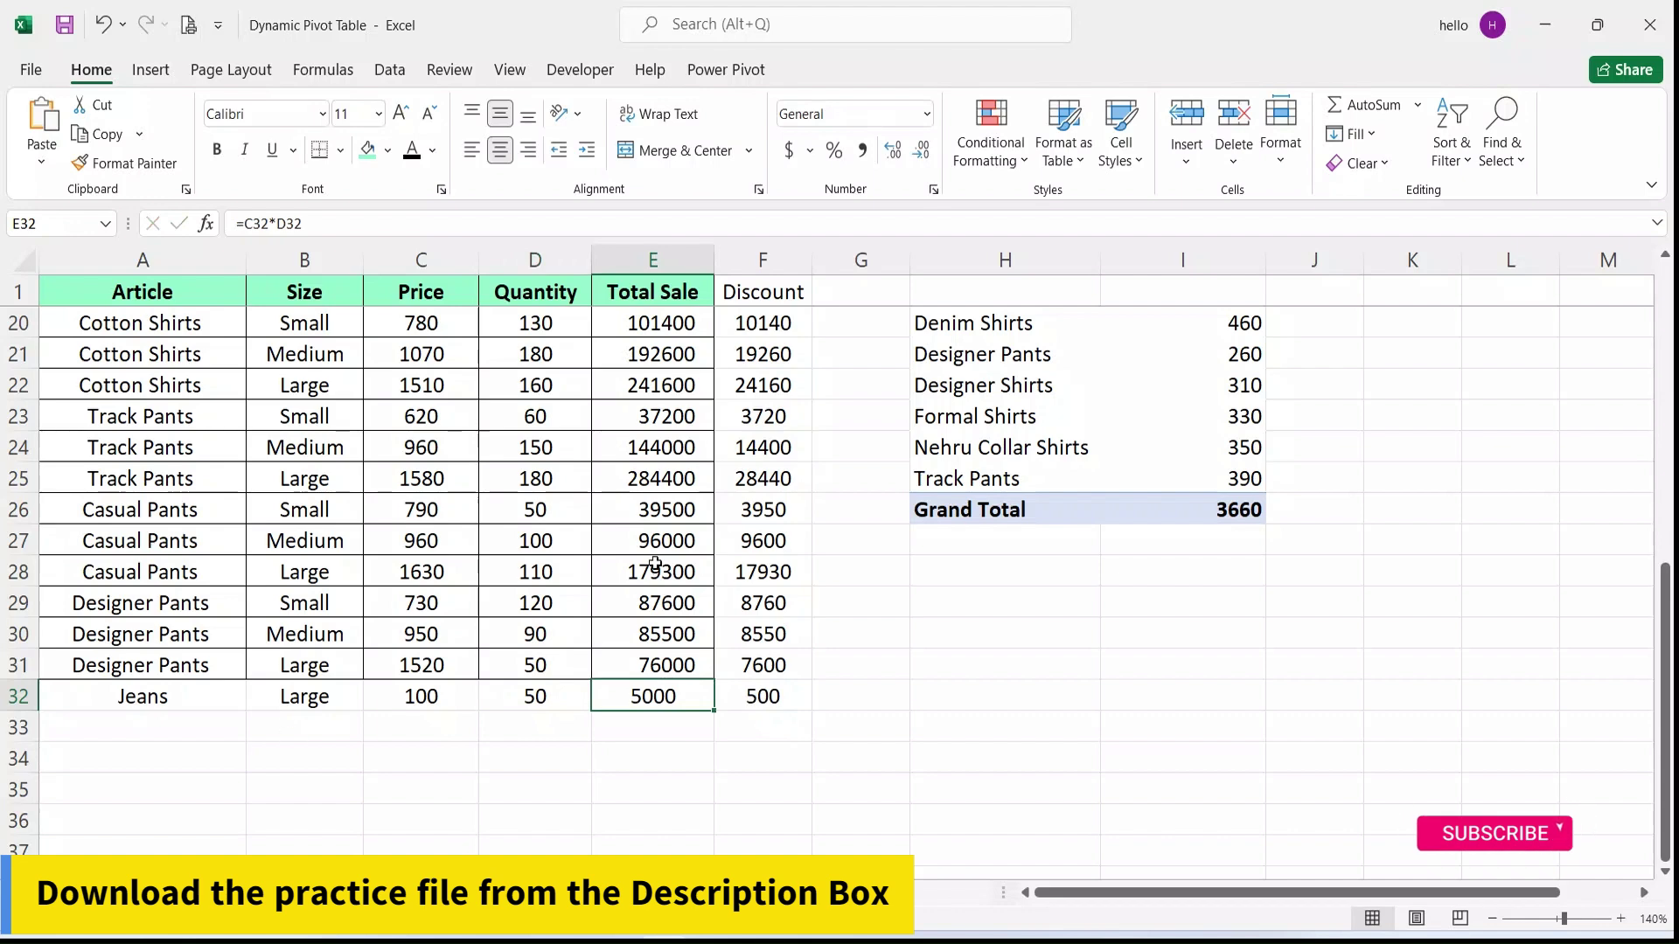
pyautogui.rightClick(1005, 418)
pyautogui.click(1064, 487)
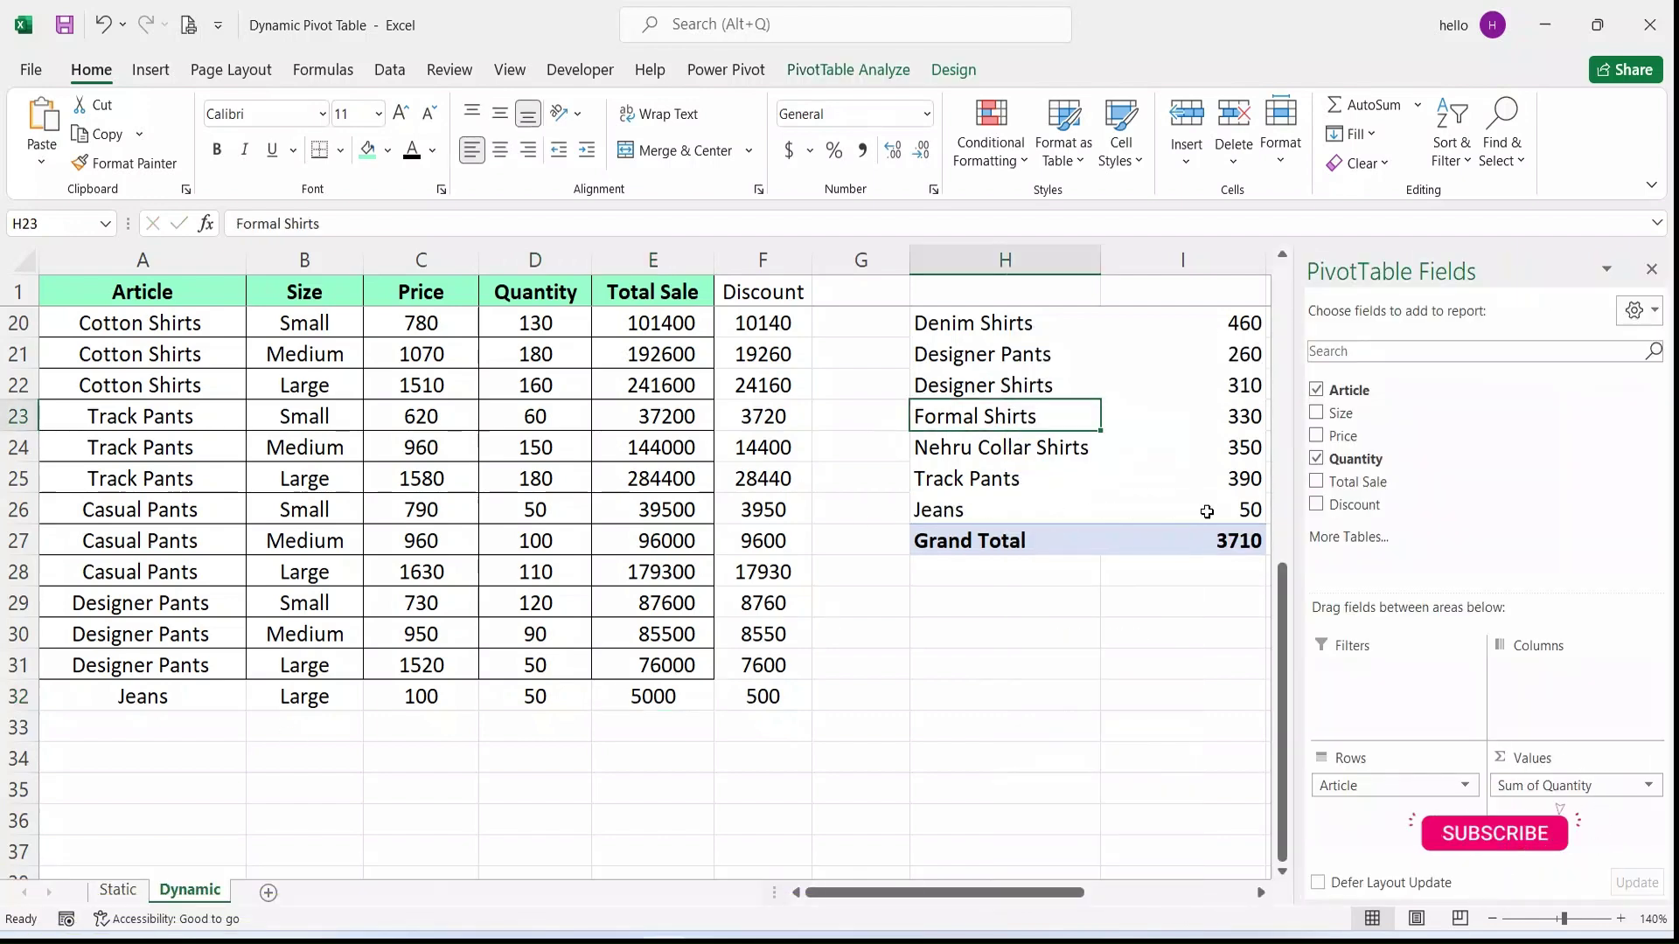
# Change the article in A32 to Track Pants and refresh the PivotTable
pyautogui.click(130, 694)
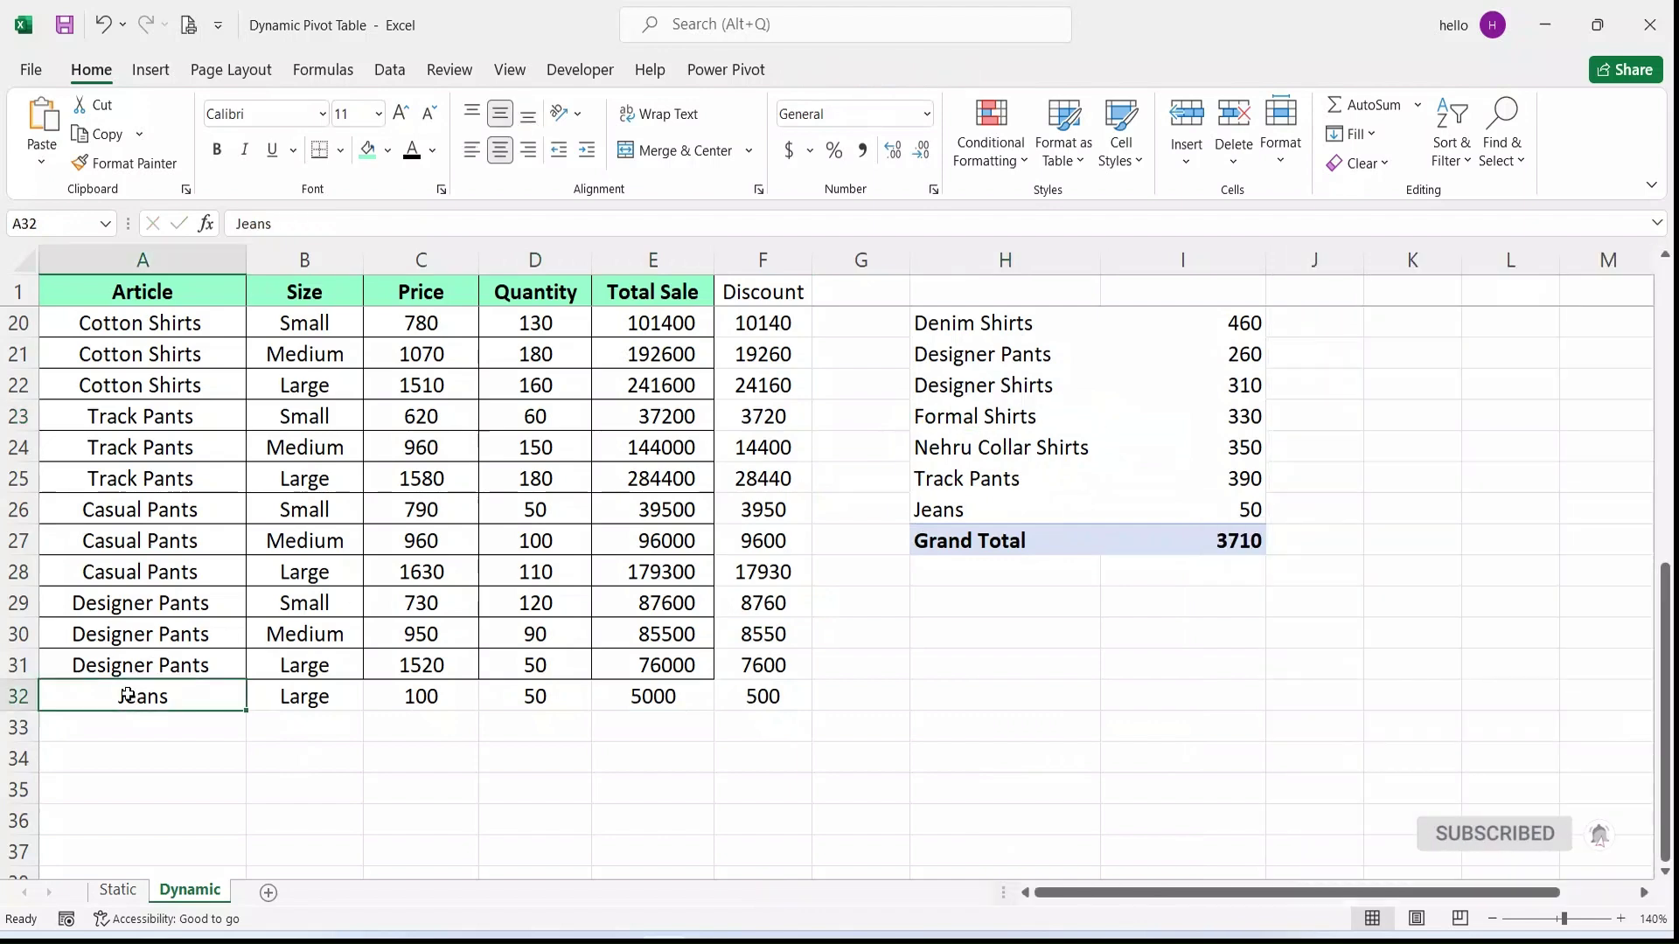
pyautogui.write('Track Pants')
pyautogui.press('Tab')
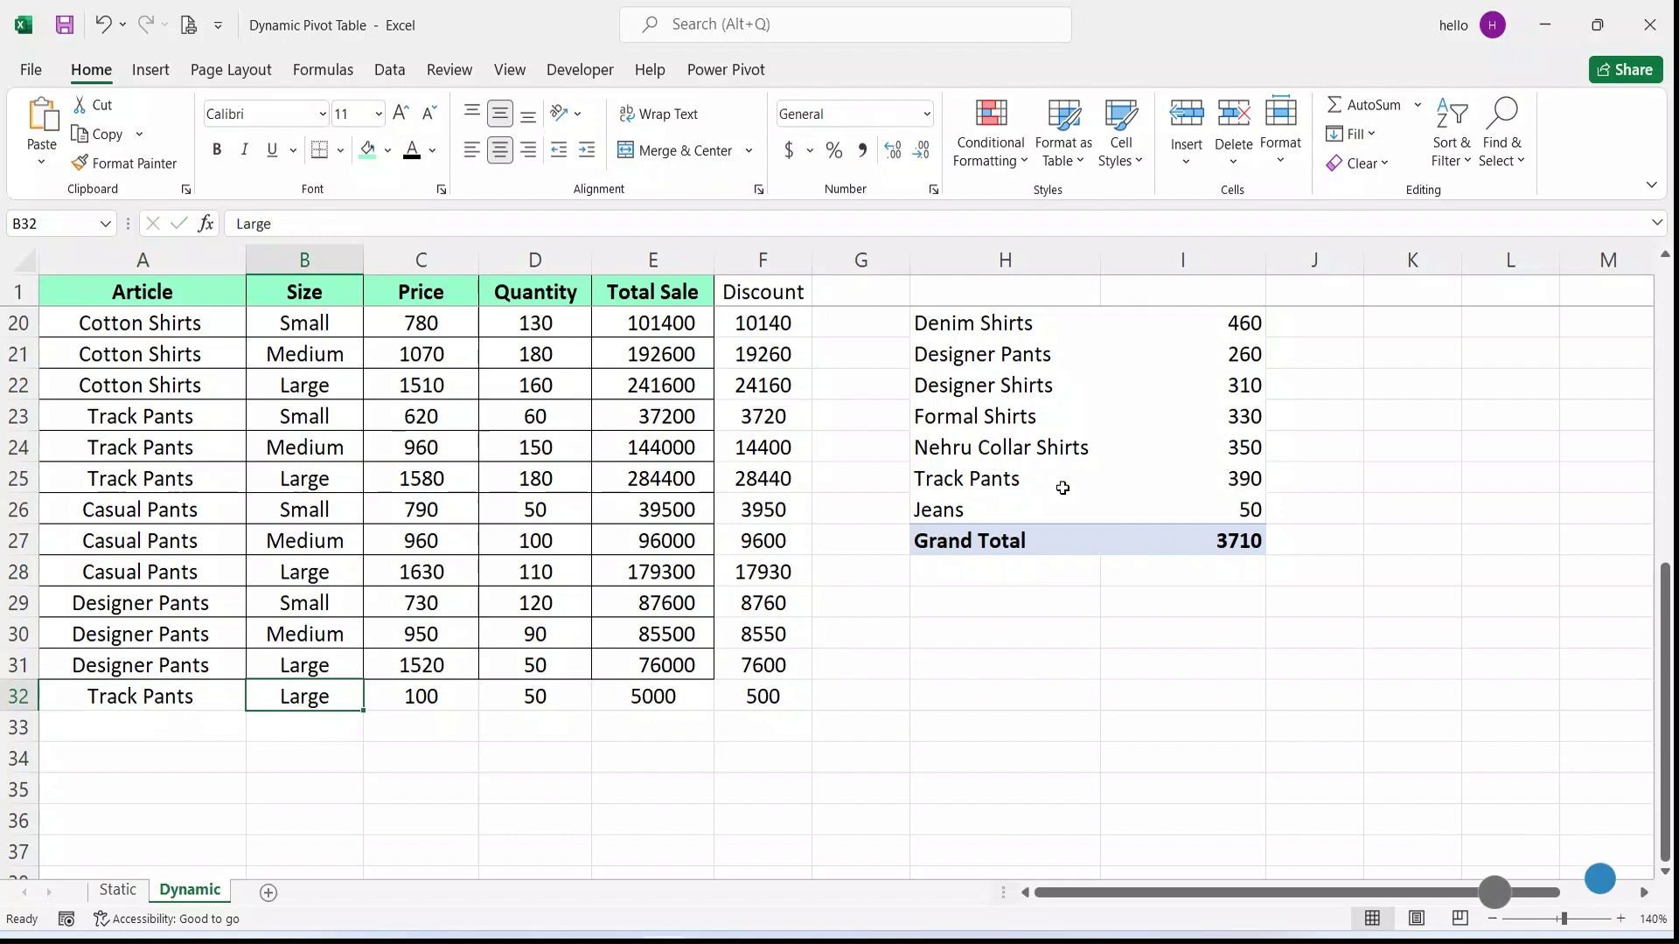
pyautogui.click(1019, 476)
pyautogui.rightClick(1066, 478)
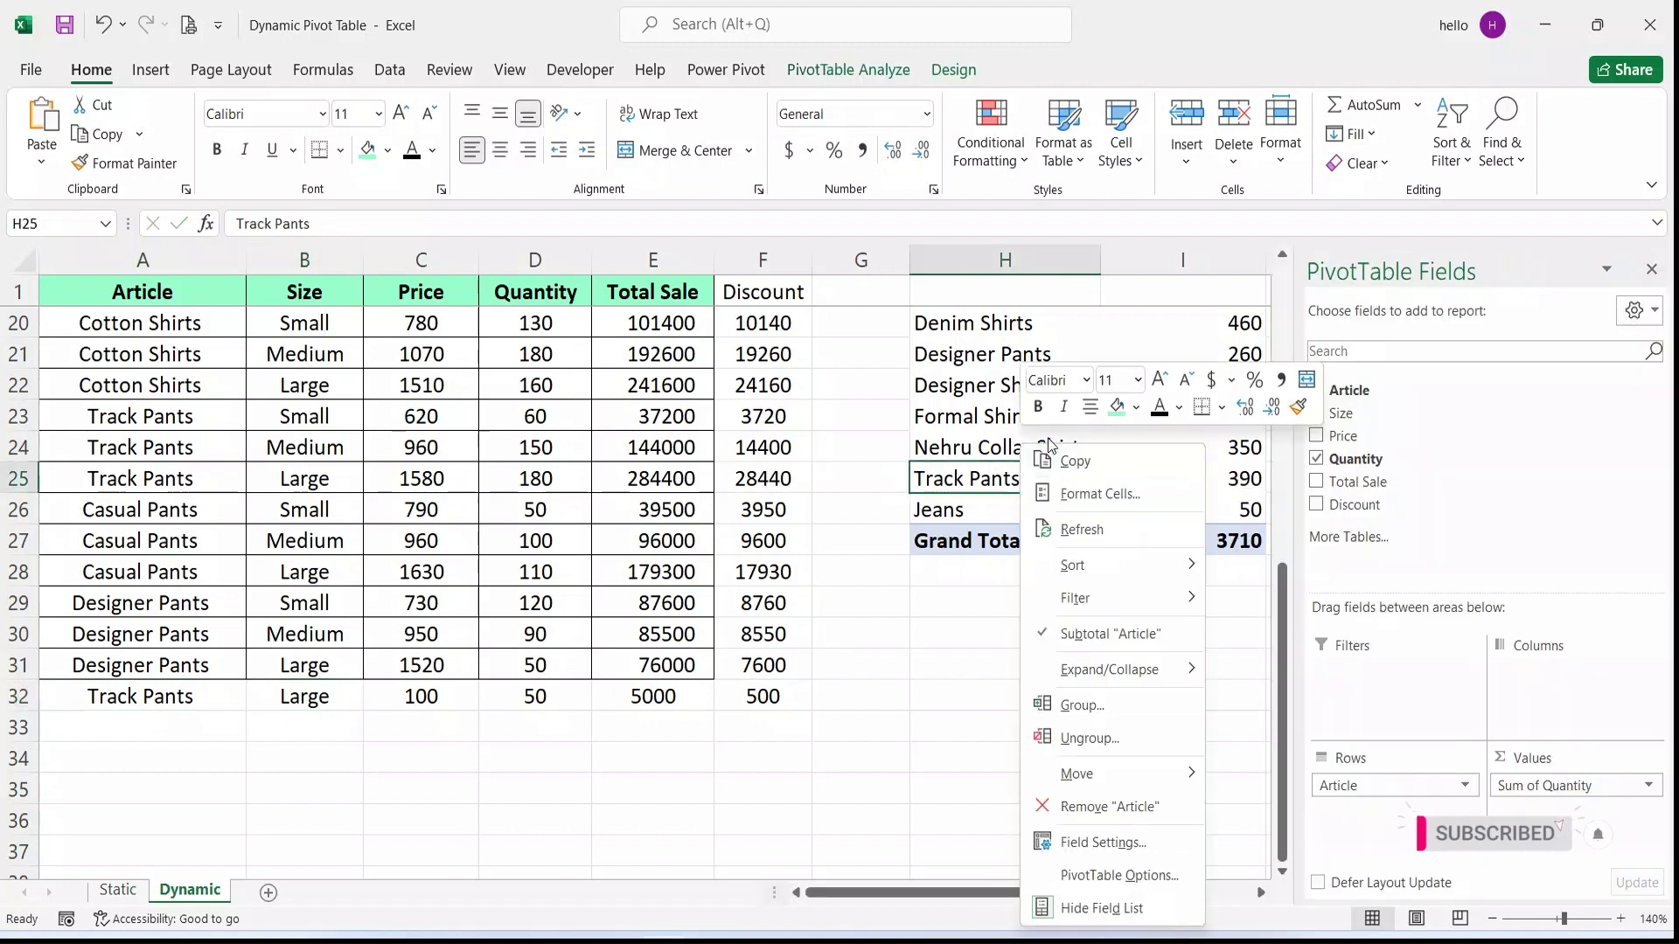
pyautogui.click(1098, 528)
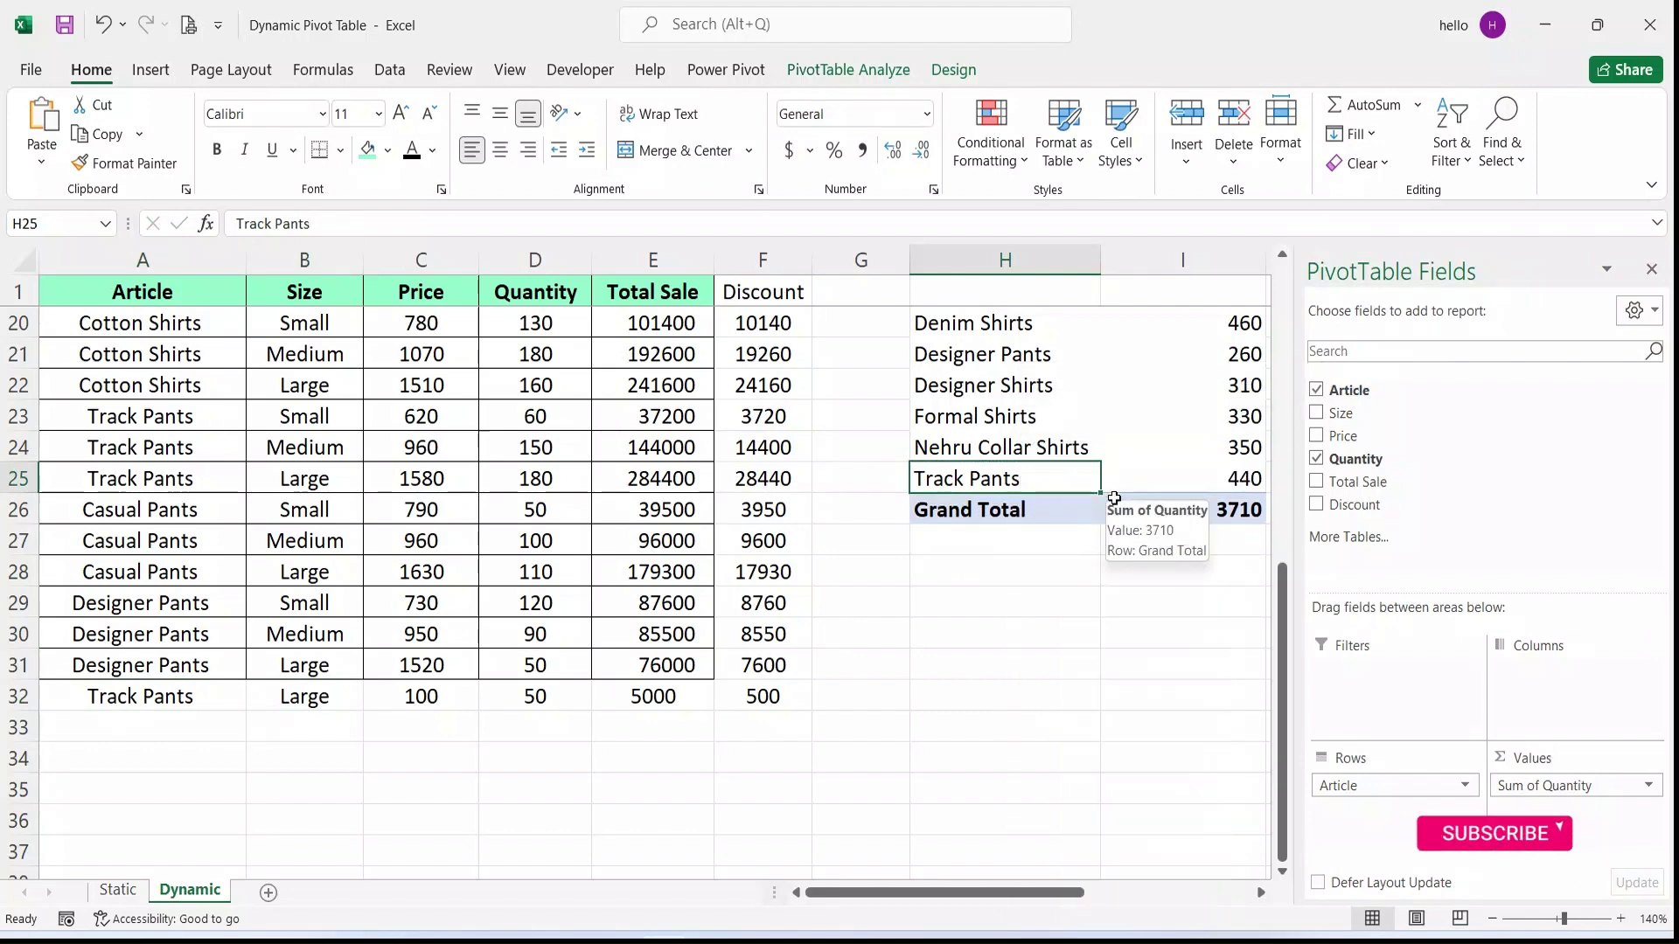
# Hide the PivotTable field list on the Dynamic sheet
pyautogui.scroll(6, 633, 522)
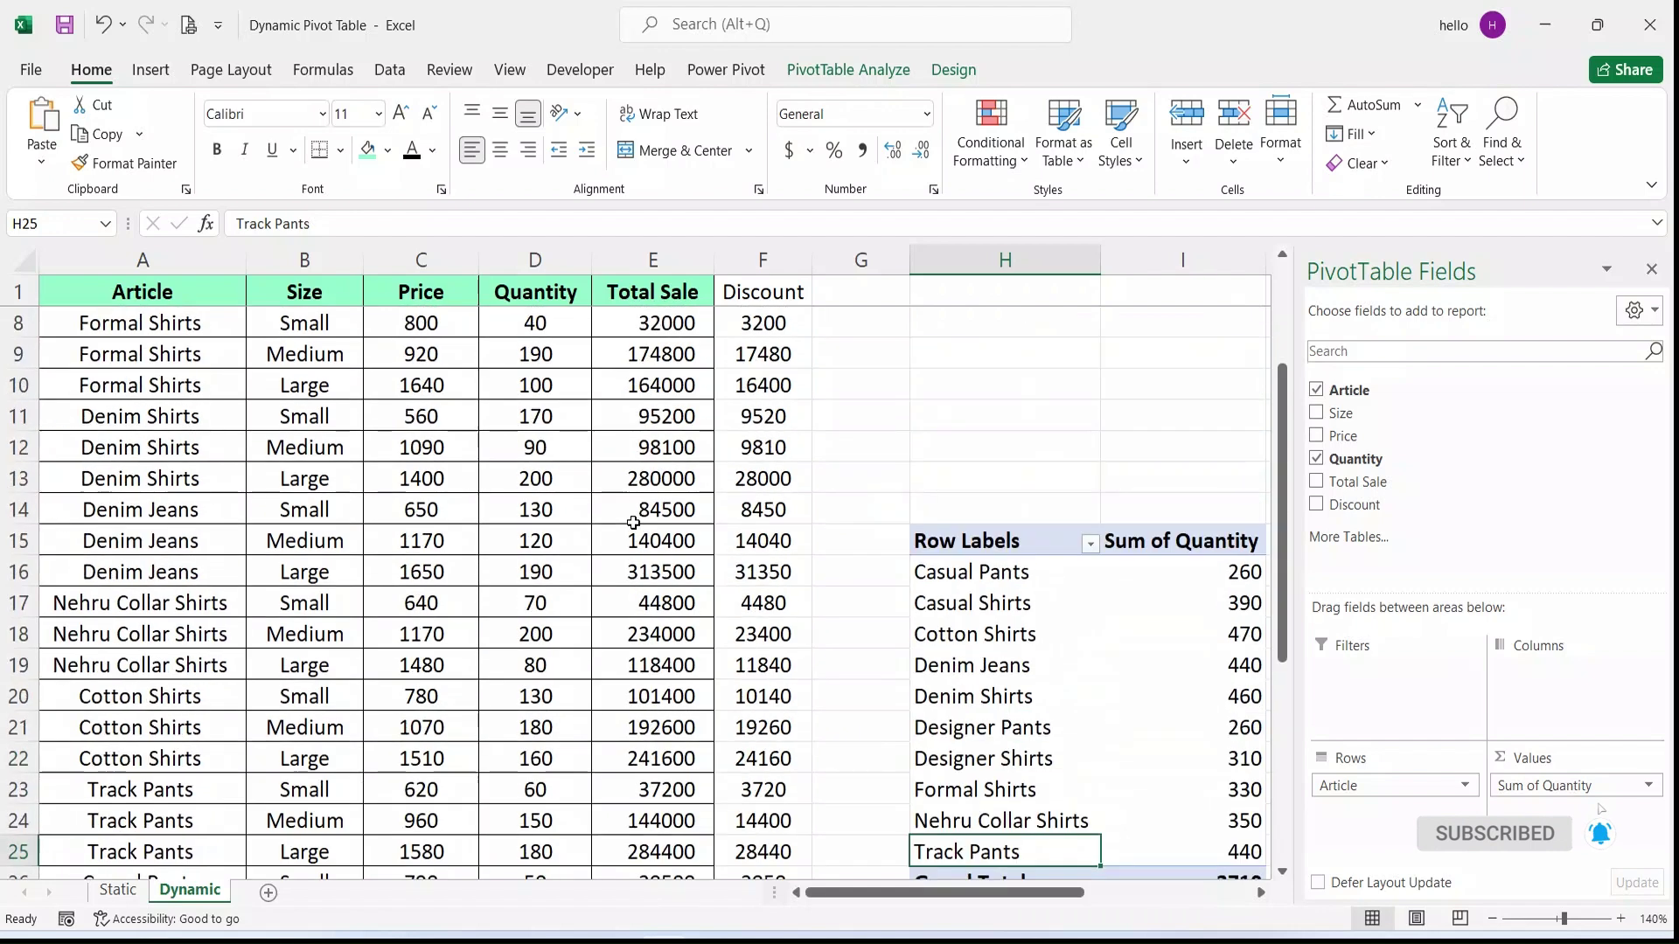
pyautogui.scroll(-4, 633, 522)
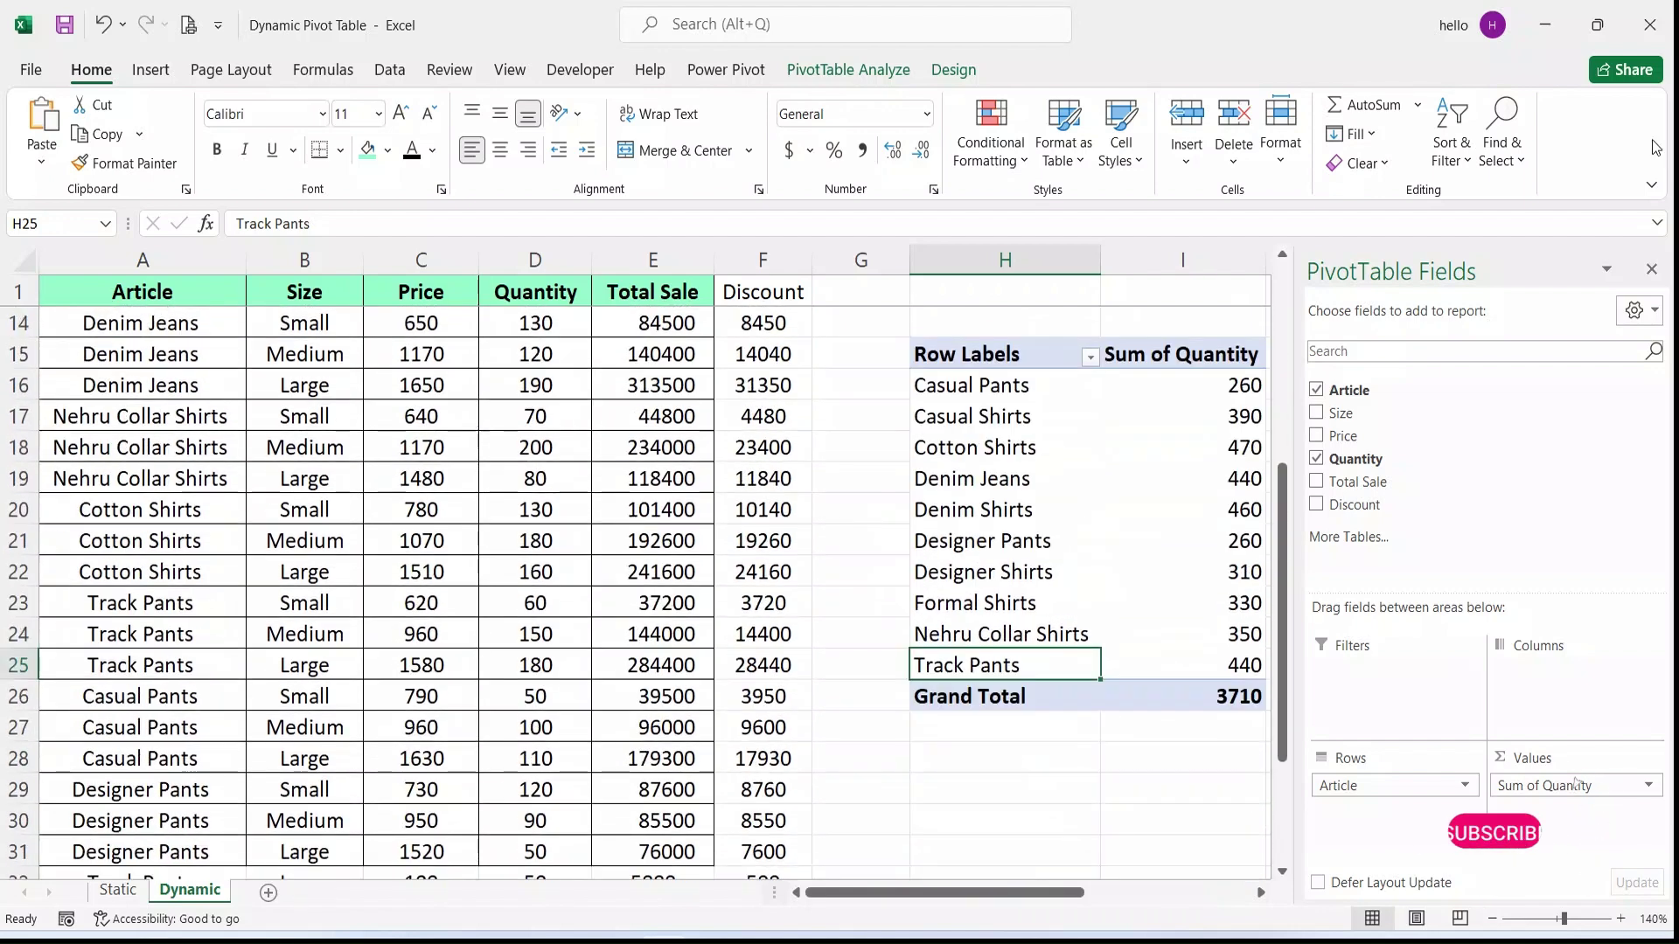
pyautogui.click(1652, 270)
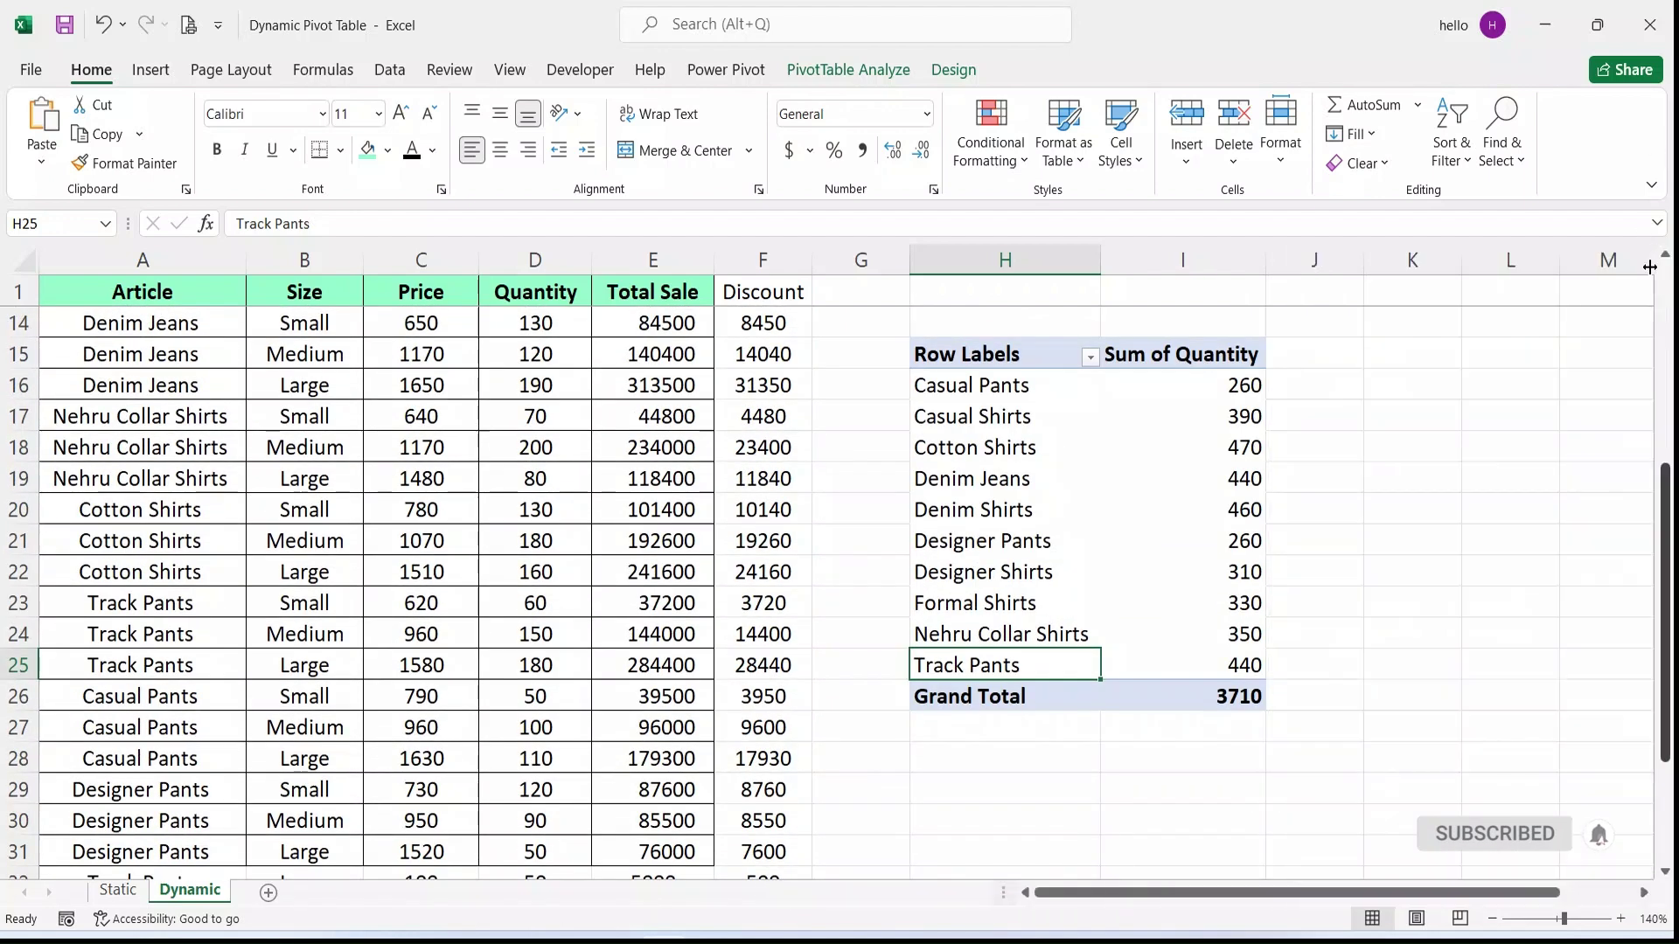
# Display the PivotTable's field list again, close it and deselect the PivotTable
pyautogui.click(975, 462)
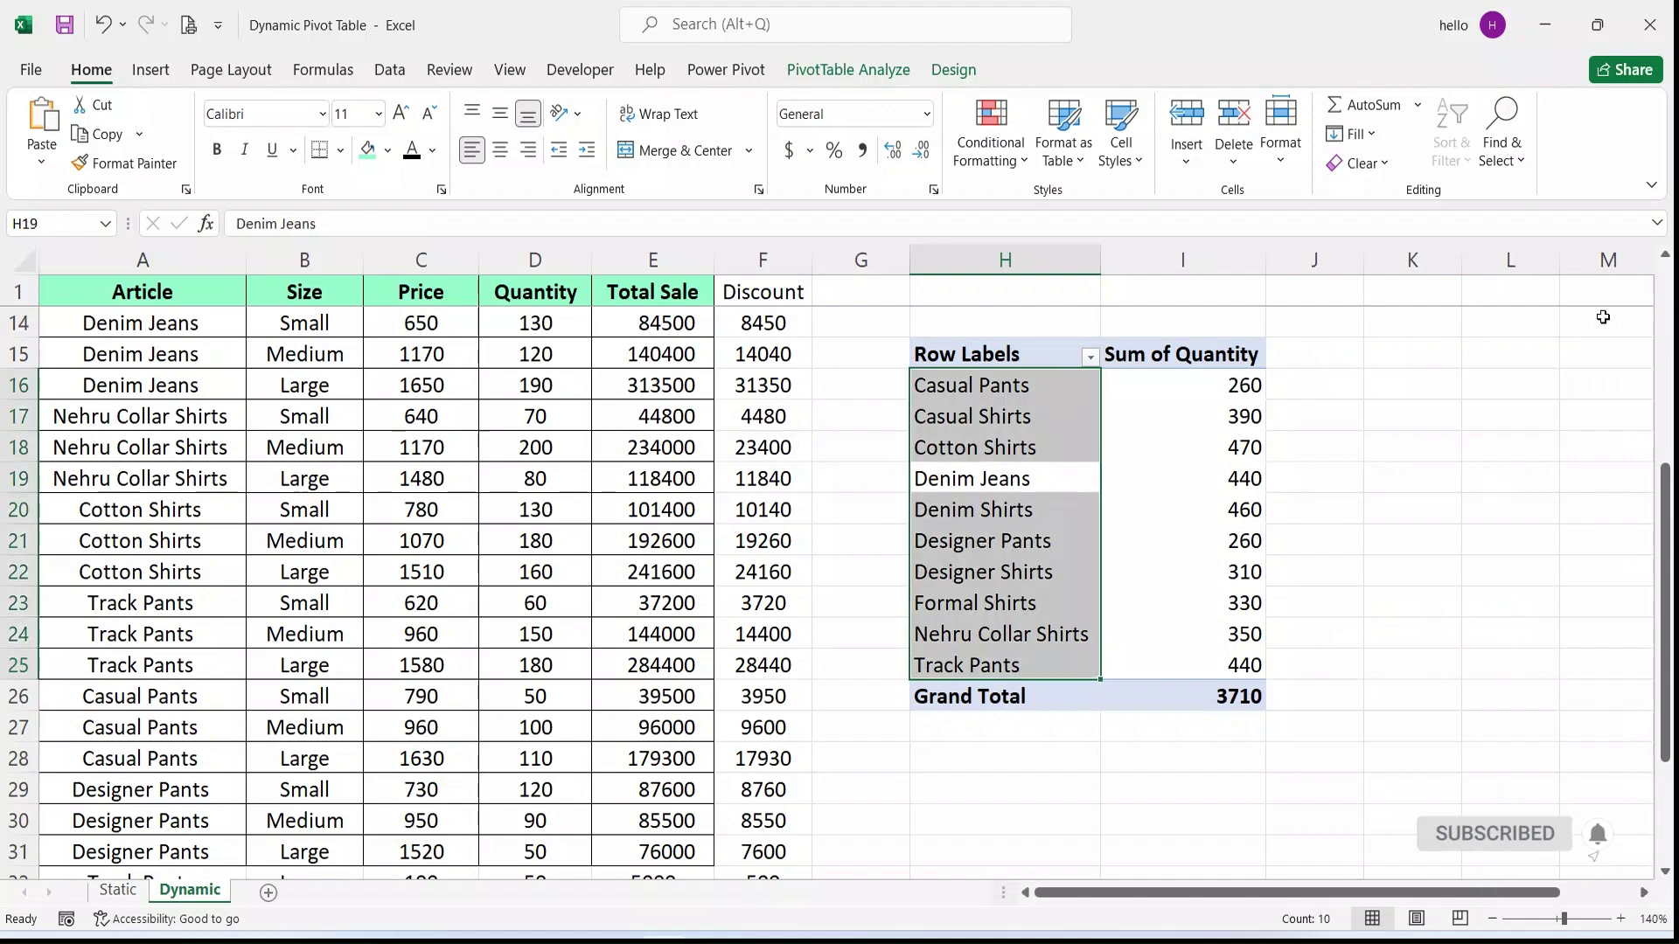
pyautogui.click(826, 75)
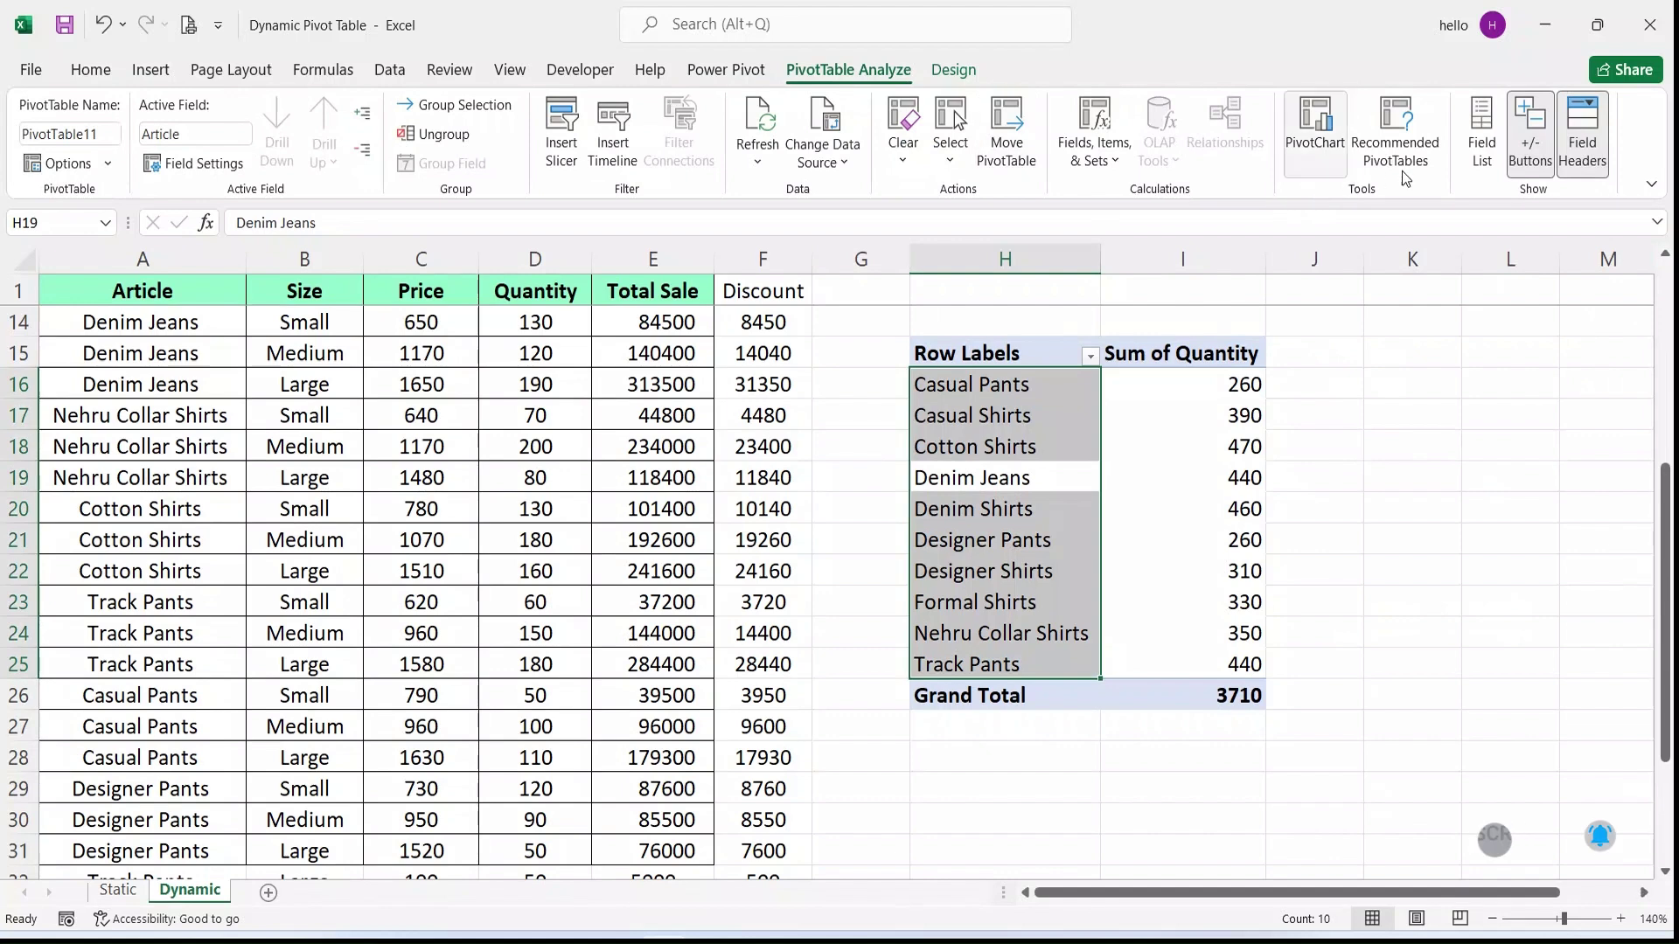
pyautogui.click(1472, 166)
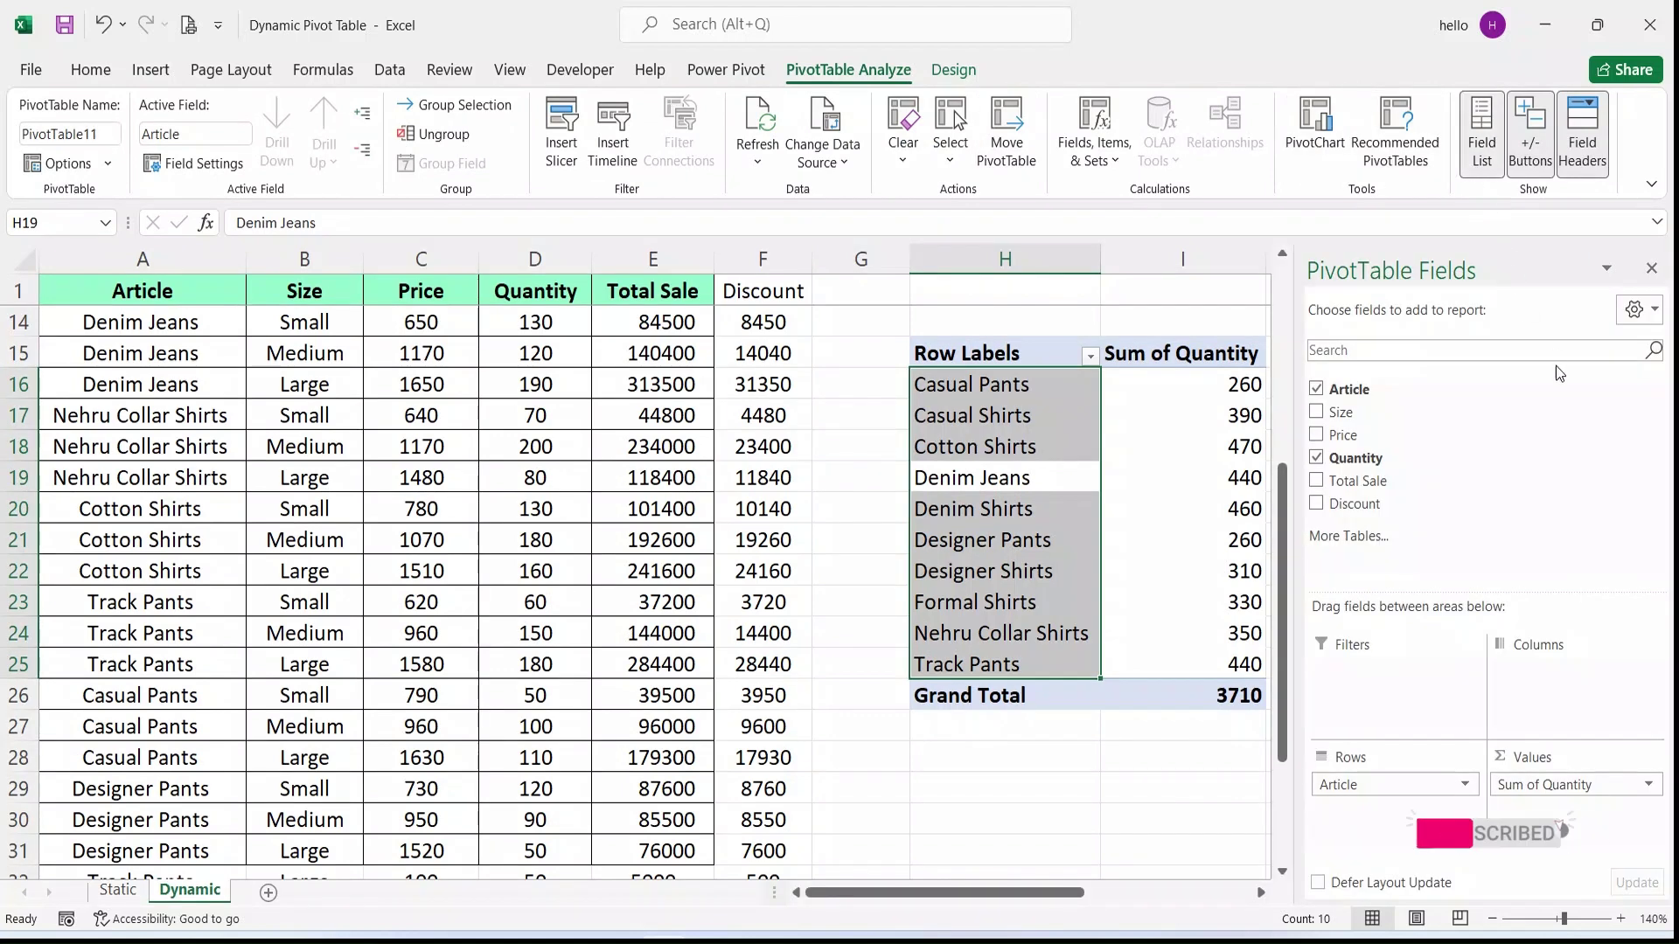
pyautogui.click(1651, 270)
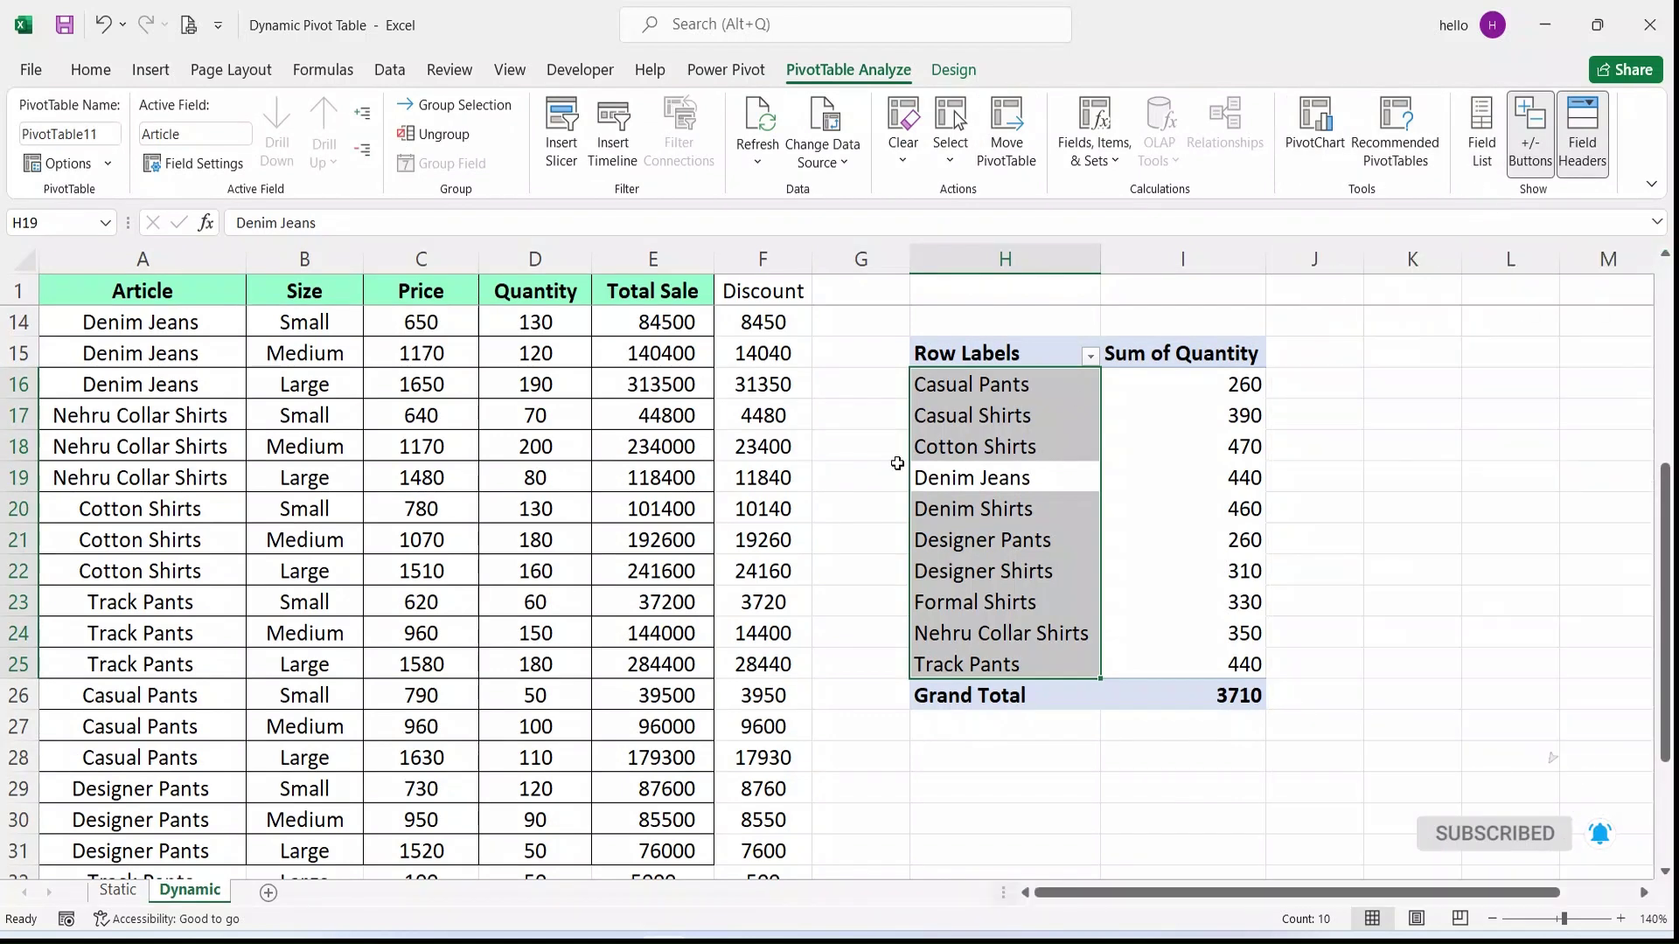
pyautogui.click(855, 459)
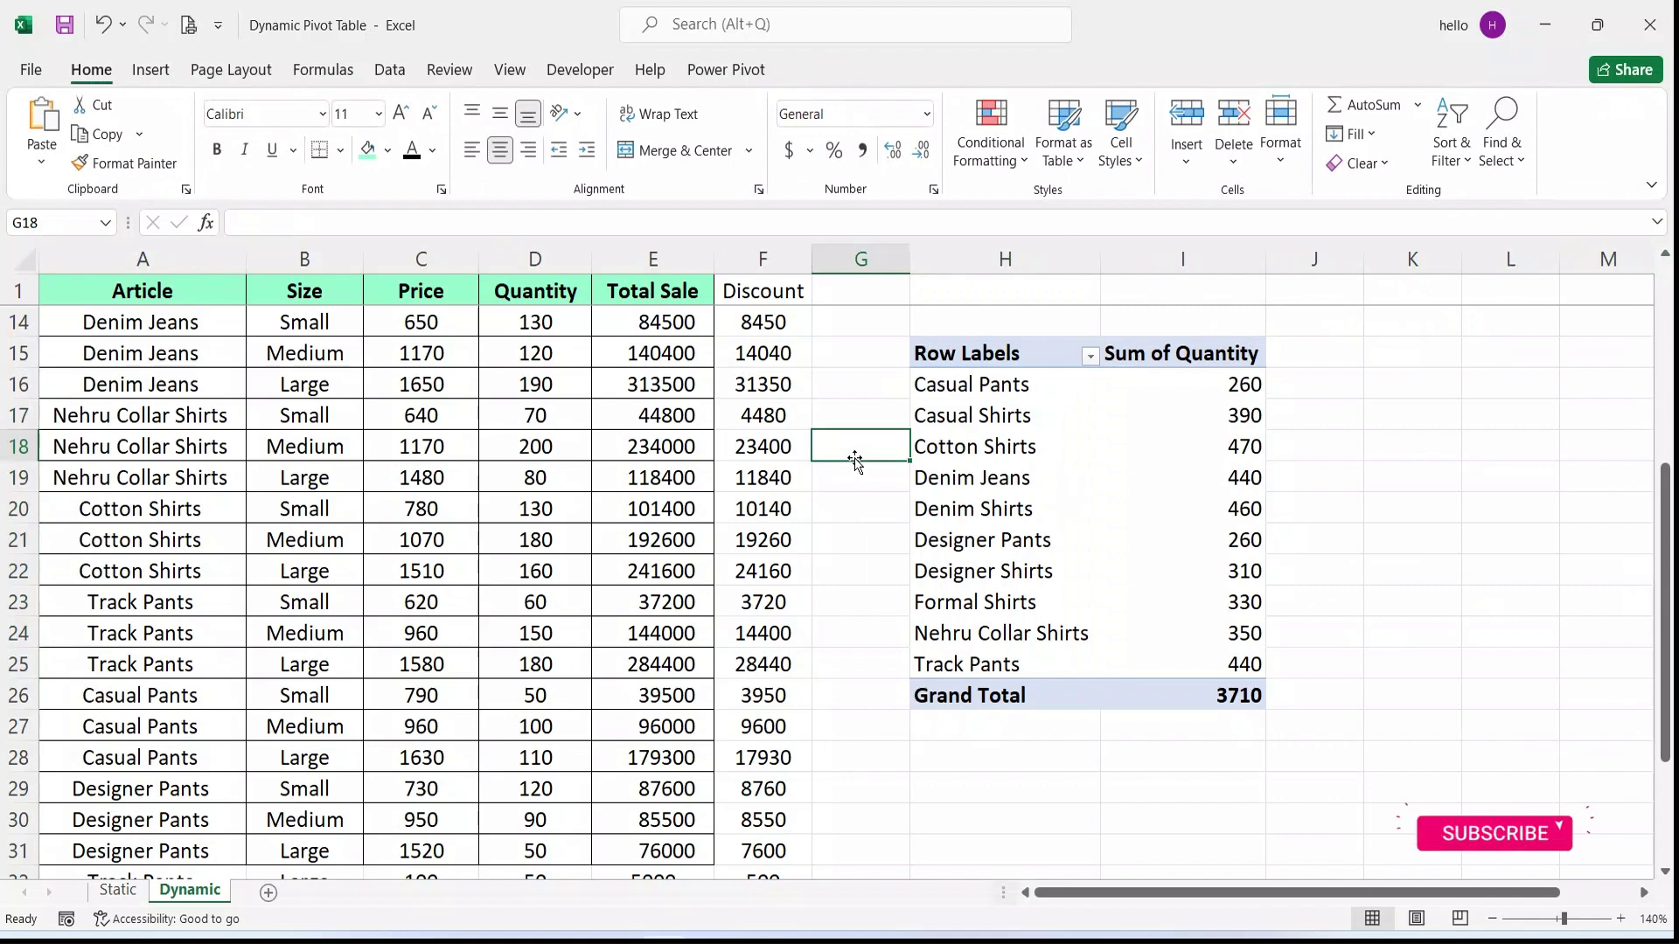
pyautogui.click(143, 886)
pyautogui.click(183, 892)
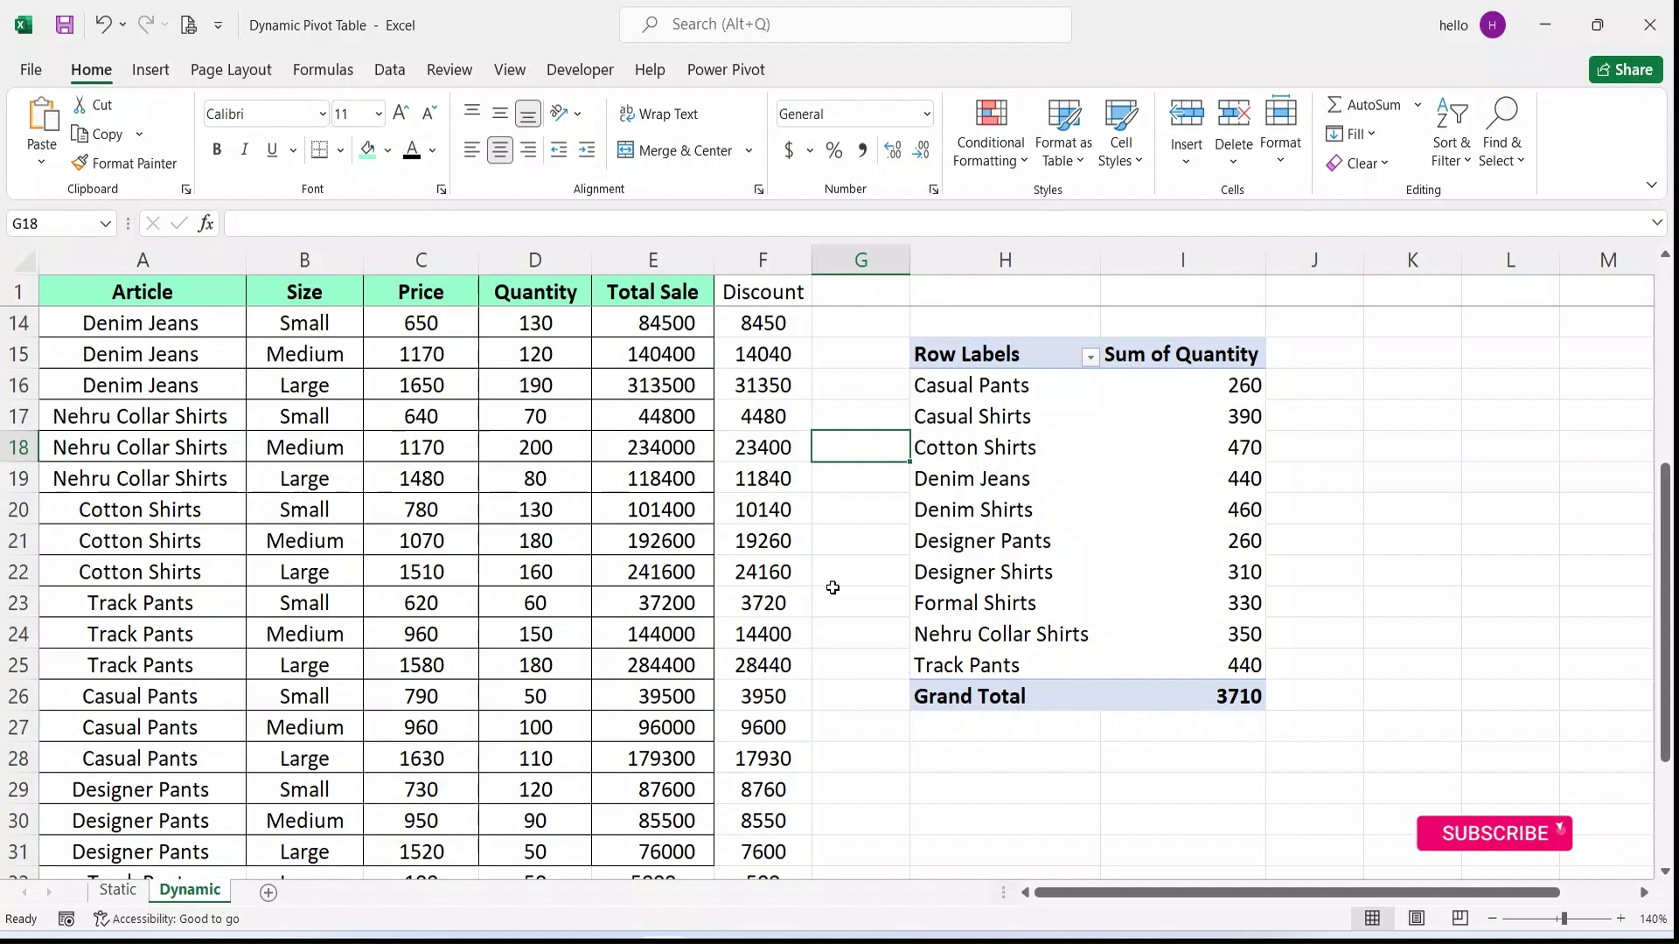
pyautogui.click(1098, 480)
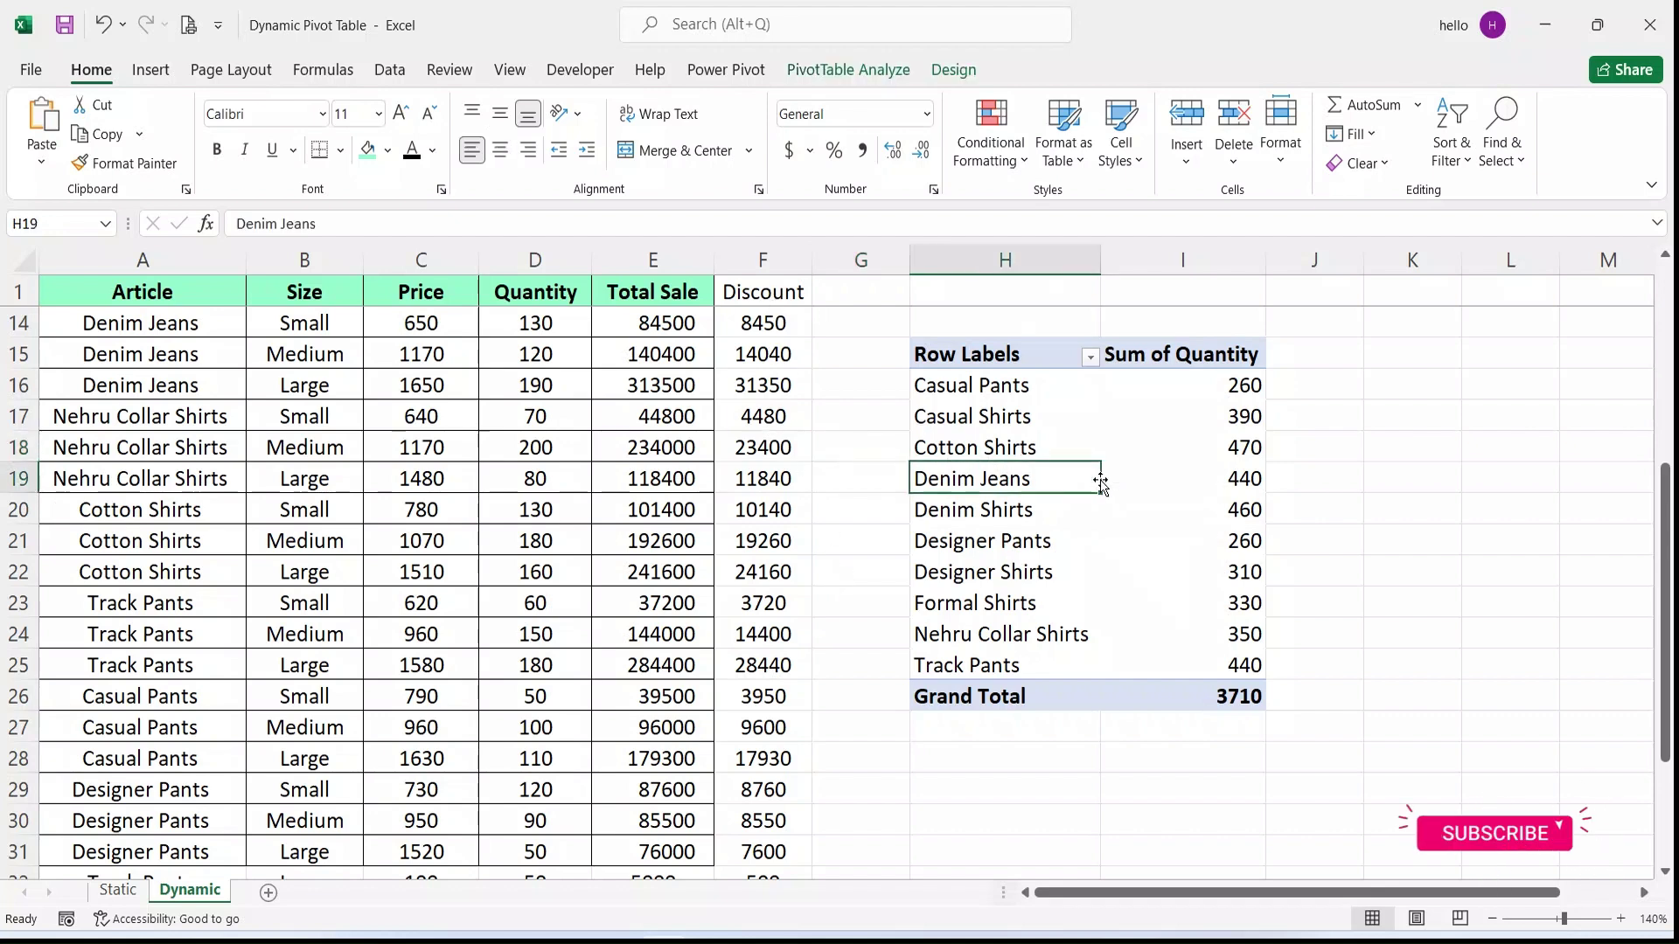
pyautogui.scroll(-5, 350, 490)
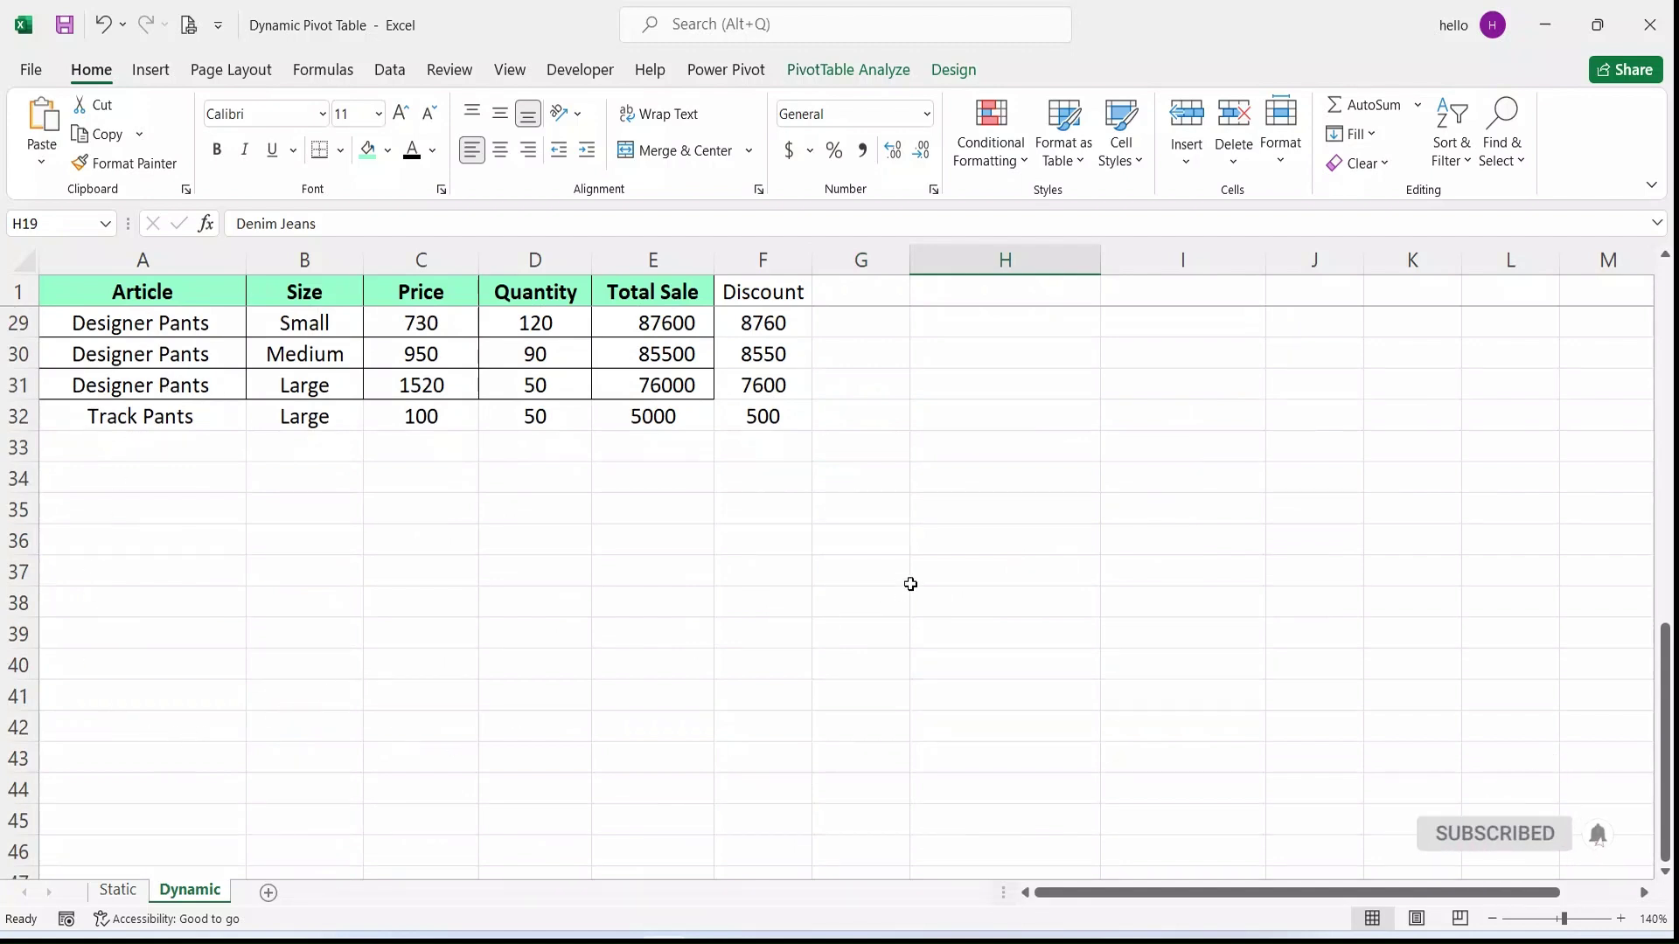
pyautogui.scroll(7, 910, 584)
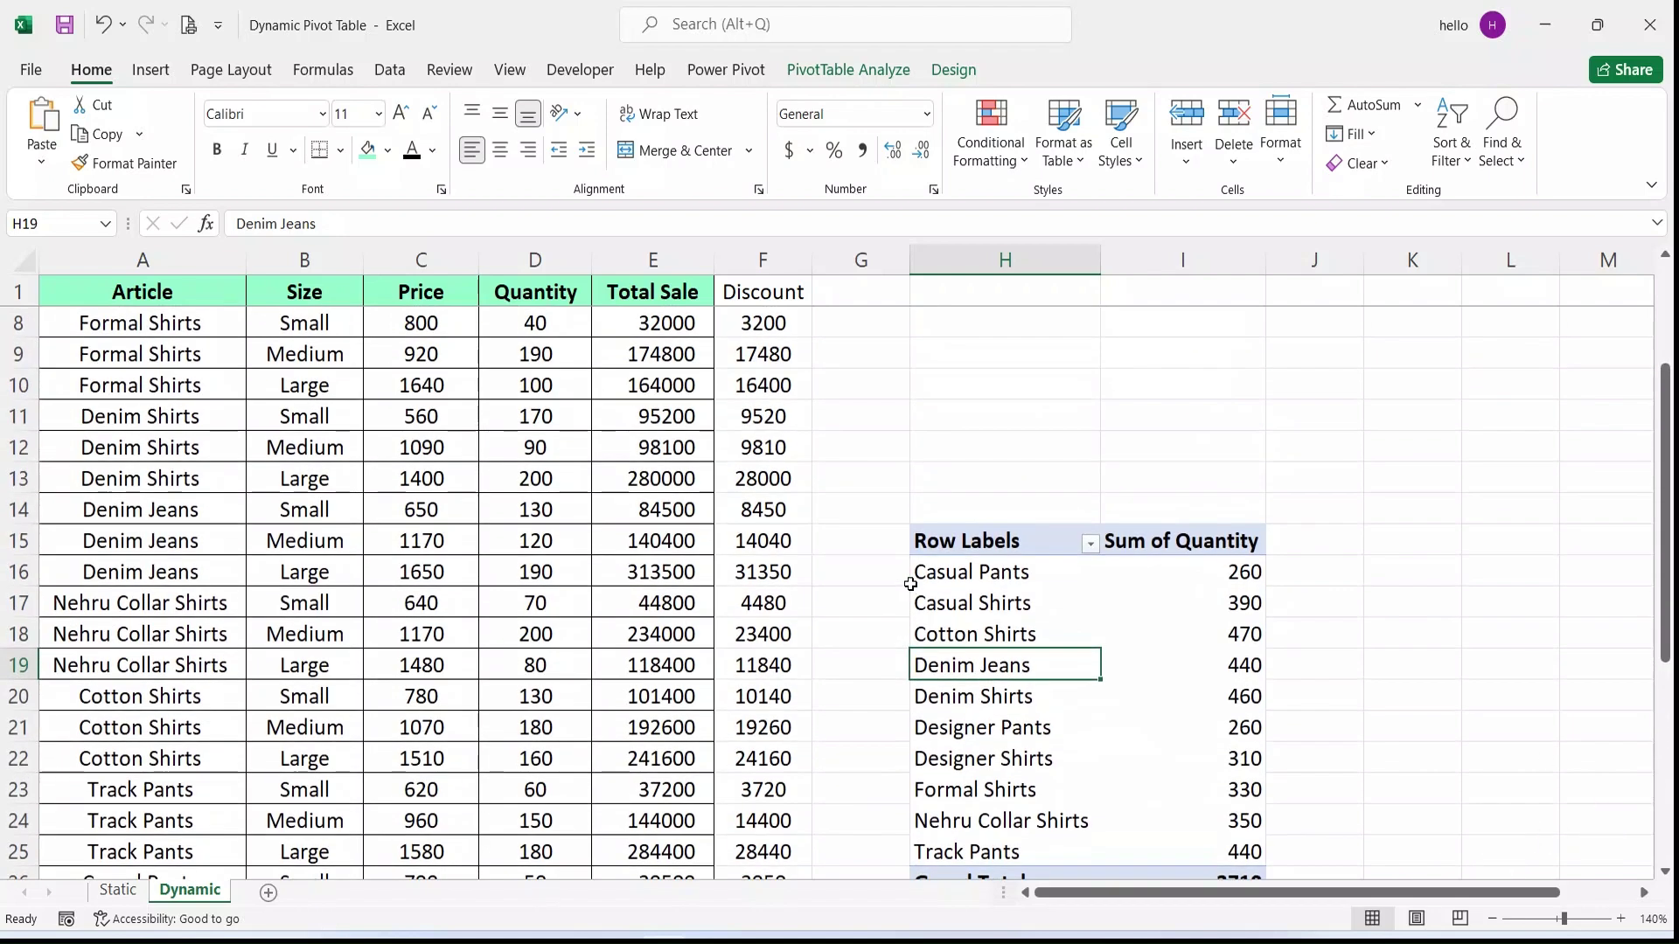